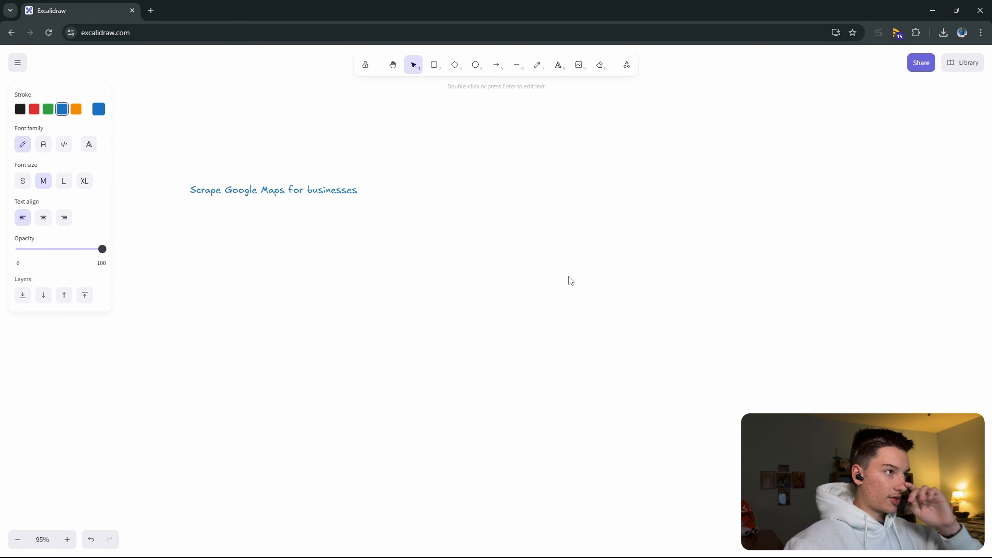
{"action": "left_click", "coordinate": [530, 275]}
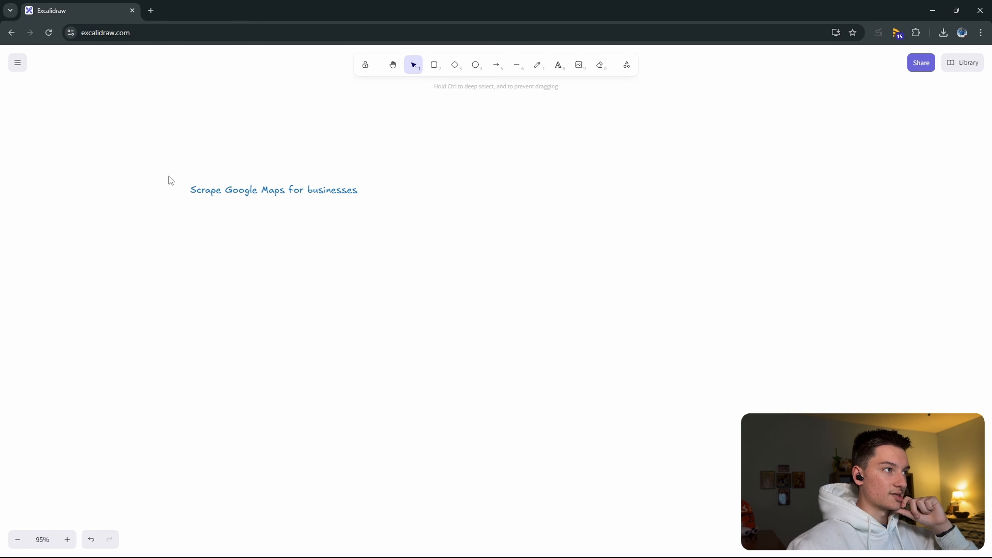
{"action": "left_click_drag", "start_coordinate": [160, 172], "coordinate": [353, 232]}
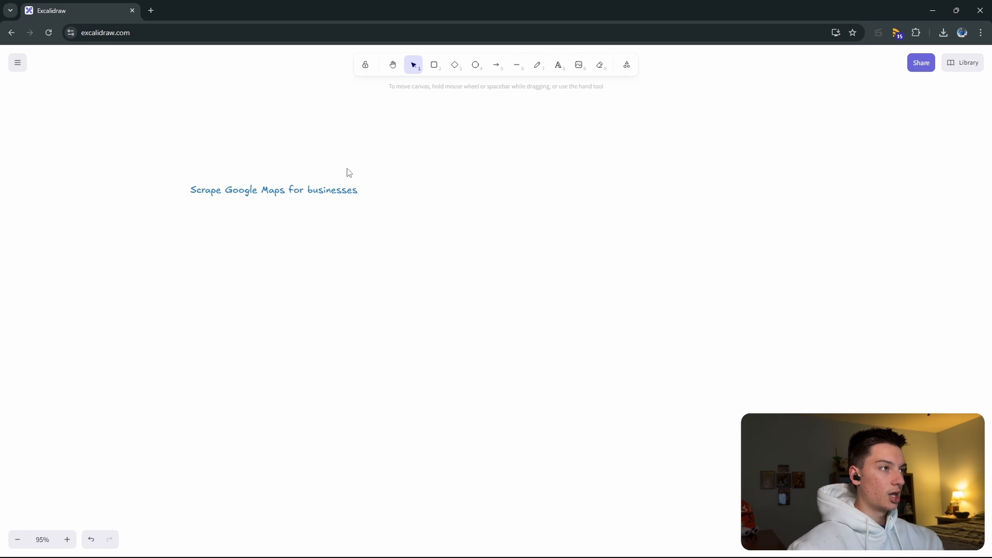
{"action": "left_click_drag", "start_coordinate": [173, 134], "coordinate": [547, 288]}
{"action": "left_click", "coordinate": [228, 147]}
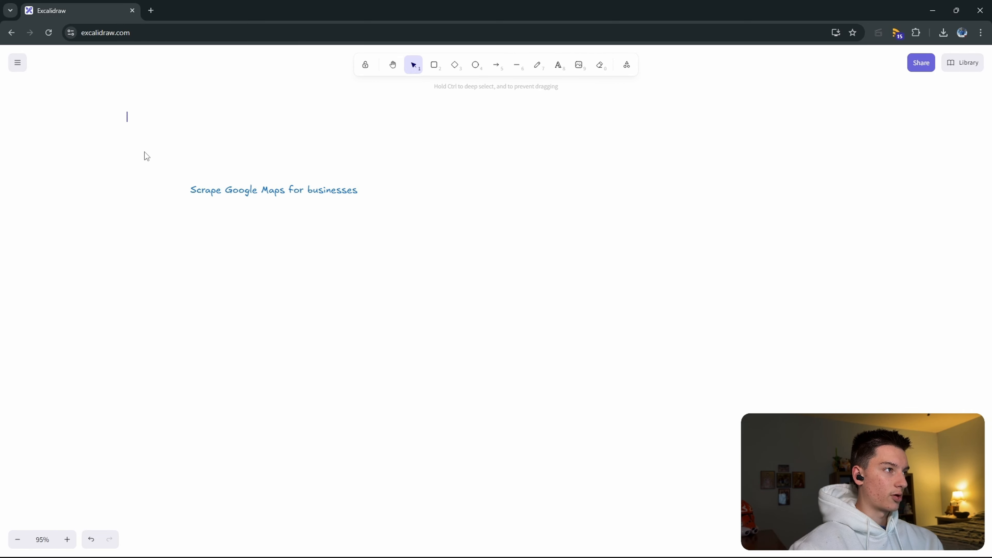
{"action": "left_click_drag", "start_coordinate": [126, 113], "coordinate": [358, 253]}
{"action": "left_click", "coordinate": [360, 257]}
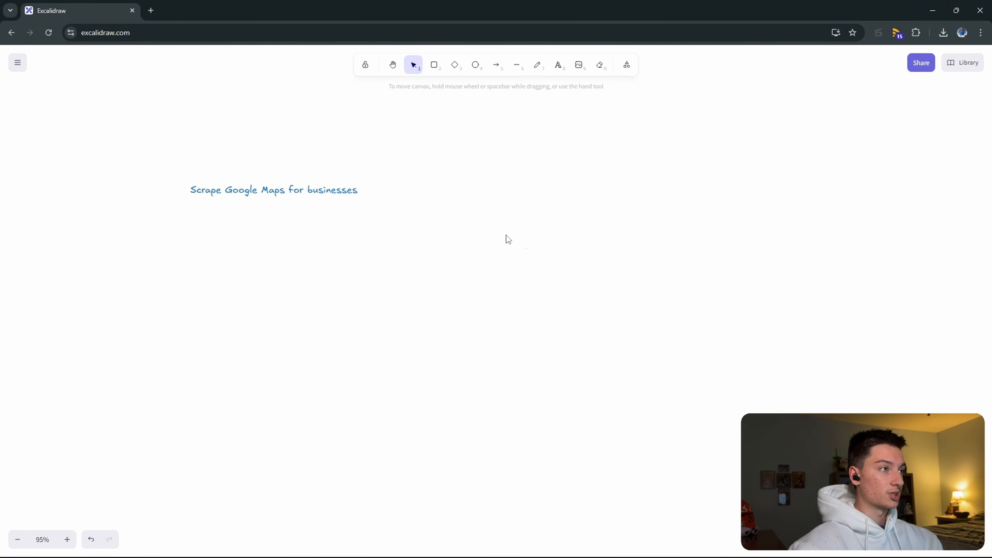
Step: Add the text "Enrich lead list to find decision makers and emails" to the right of the Google Maps scraping text
{"action": "left_click", "coordinate": [557, 65]}
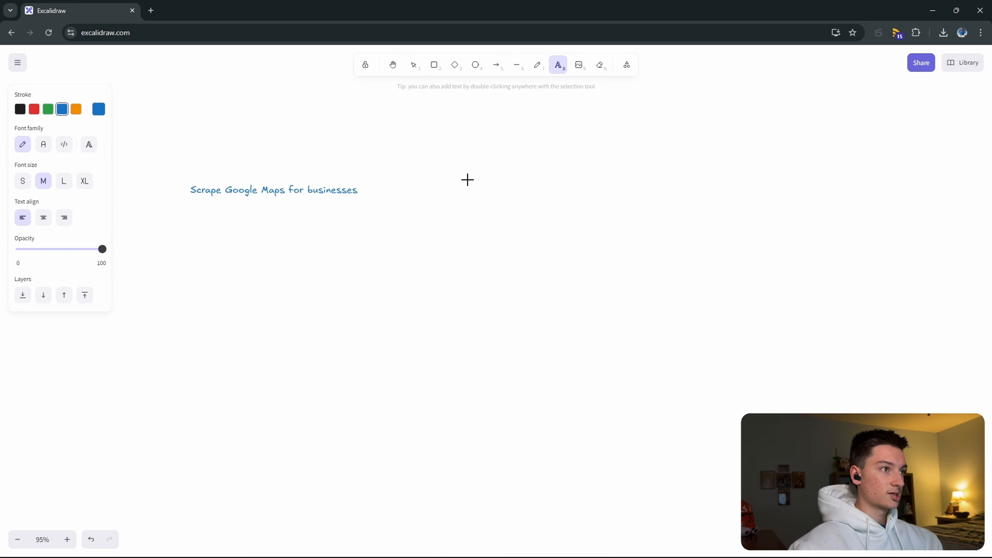
{"action": "left_click", "coordinate": [444, 185]}
{"action": "type", "text": "Enrich"}
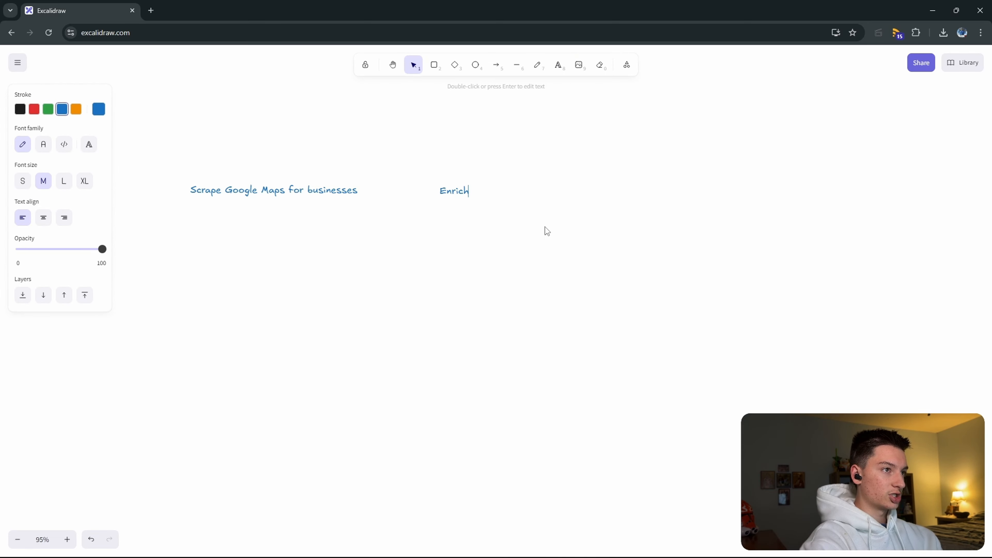
{"action": "type", "text": " this lead lis"}
{"action": "key", "text": "BackSpace"}
{"action": "key", "text": "BackSpace"}
{"action": "key", "text": "BackSpace"}
{"action": "key", "text": "BackSpace"}
{"action": "key", "text": "BackSpace"}
{"action": "key", "text": "BackSpace"}
{"action": "key", "text": "BackSpace"}
{"action": "key", "text": "BackSpace"}
{"action": "key", "text": "BackSpace"}
{"action": "key", "text": "BackSpace"}
{"action": "key", "text": "BackSpace"}
{"action": "key", "text": "BackSpace"}
{"action": "key", "text": "BackSpace"}
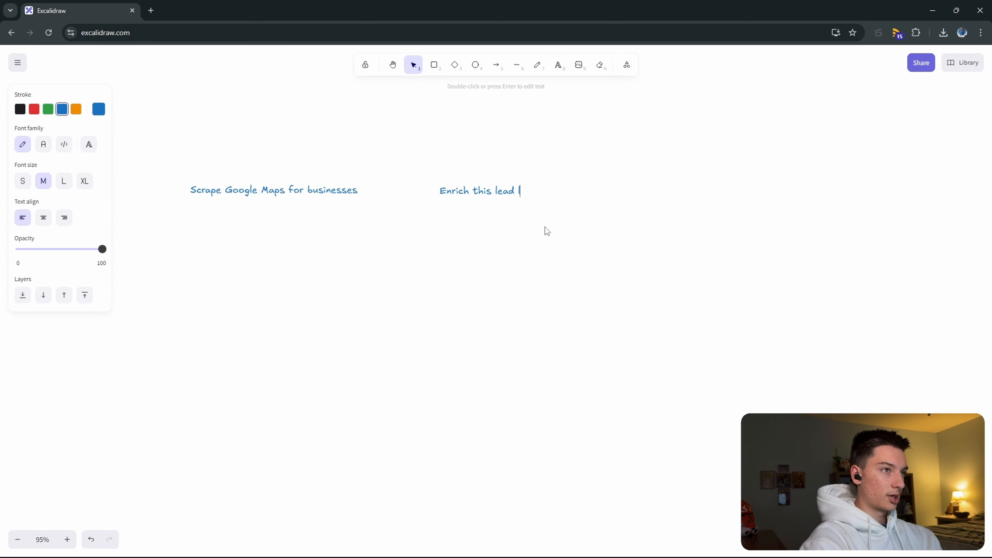
{"action": "type", "text": "lead list"}
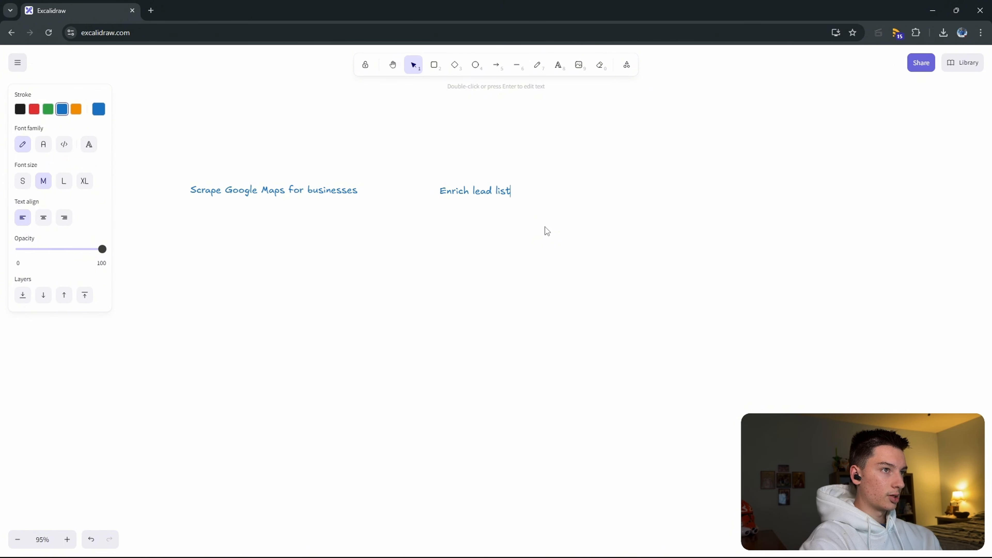
{"action": "type", "text": " to find"}
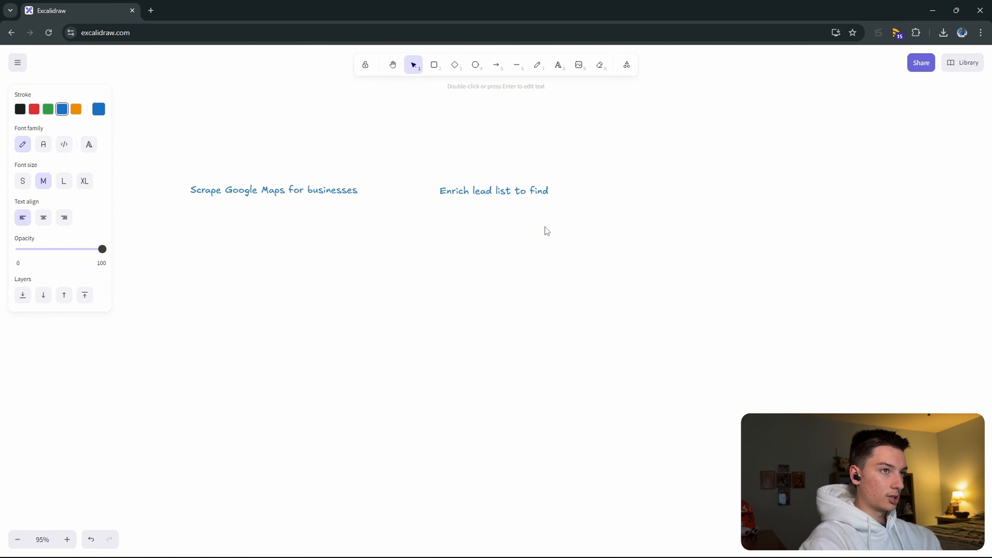
{"action": "type", "text": " decision make"}
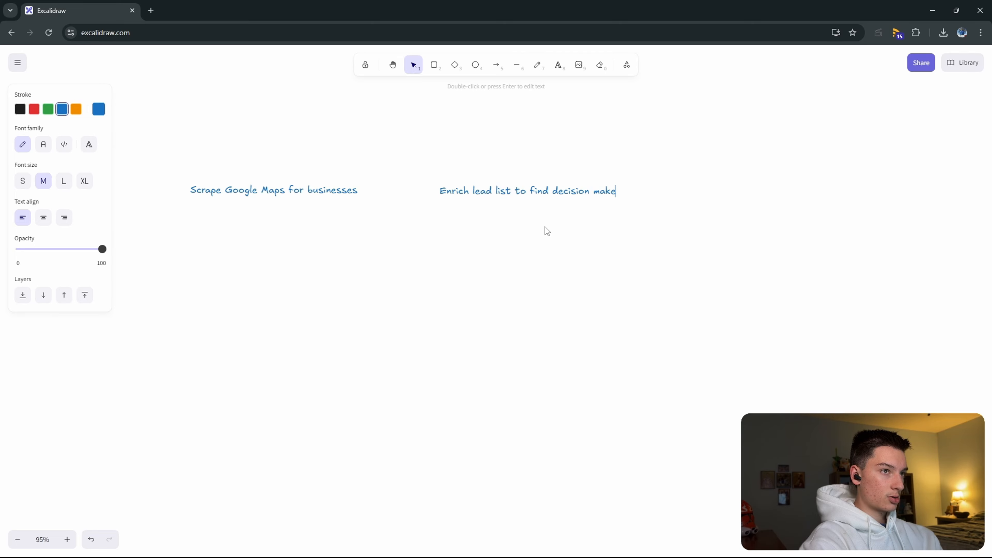
{"action": "type", "text": "rs and th"}
{"action": "key", "text": "BackSpace"}
{"action": "key", "text": "BackSpace"}
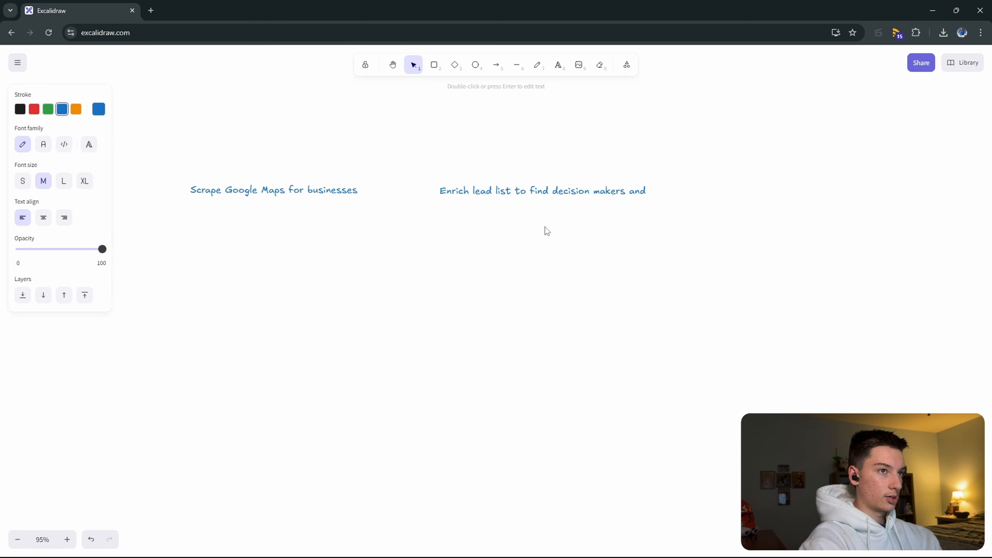
{"action": "type", "text": "emails"}
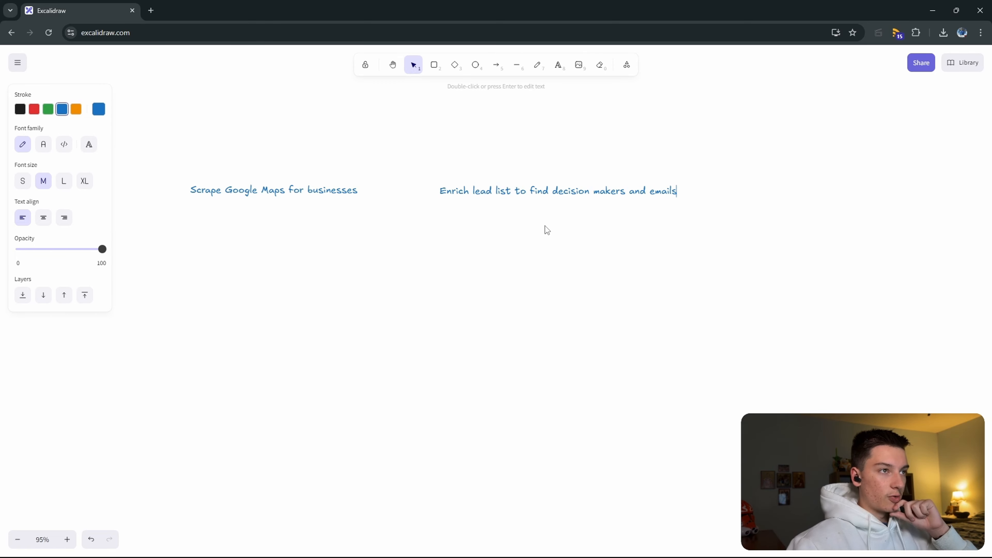
{"action": "left_click", "coordinate": [534, 223]}
Step: Add the two-line text "Create a personalized email opener for each lead, and a structured email with a clear CTA" to the right of the enrichment text
{"action": "left_click_drag", "start_coordinate": [392, 308], "coordinate": [325, 317]}
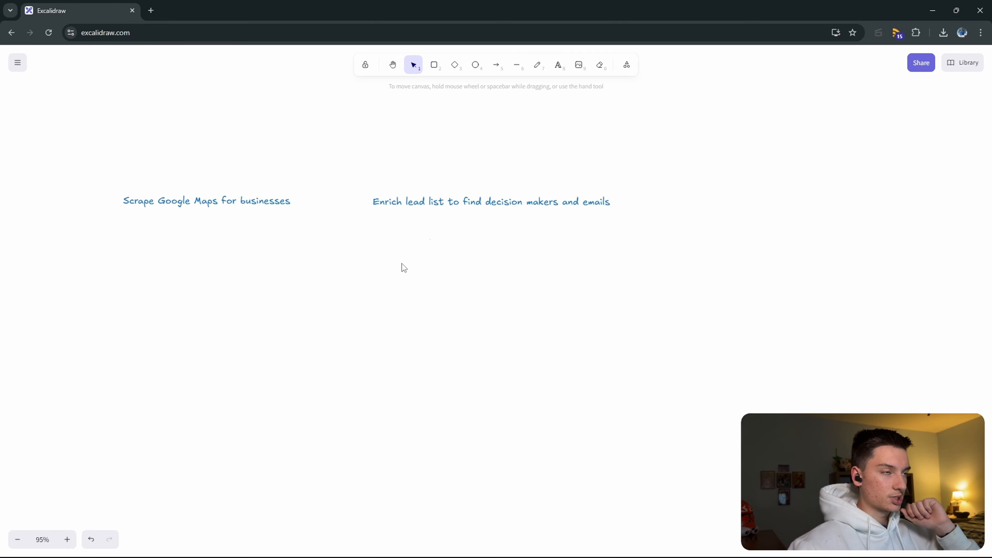
{"action": "left_click_drag", "start_coordinate": [133, 166], "coordinate": [585, 219]}
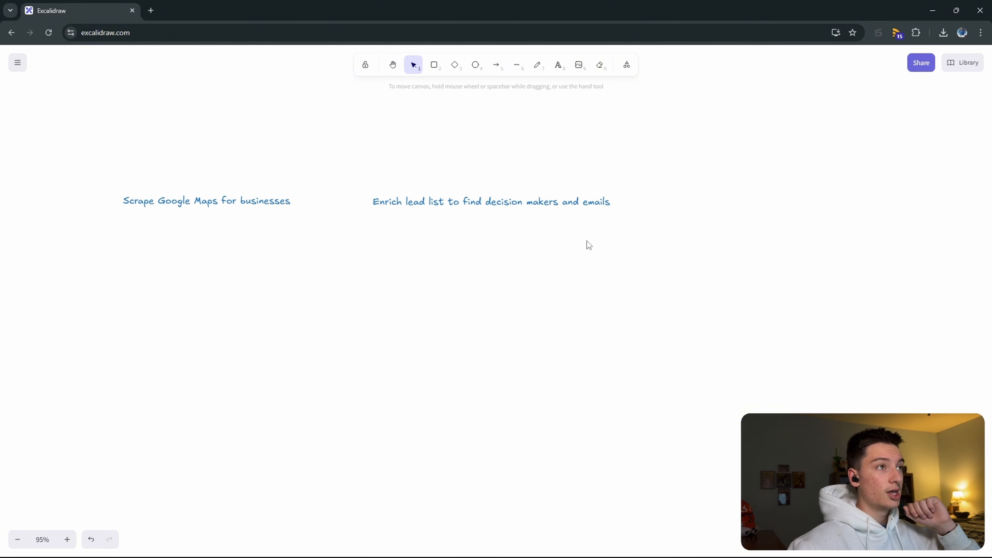
{"action": "left_click", "coordinate": [558, 64]}
{"action": "left_click", "coordinate": [659, 196]}
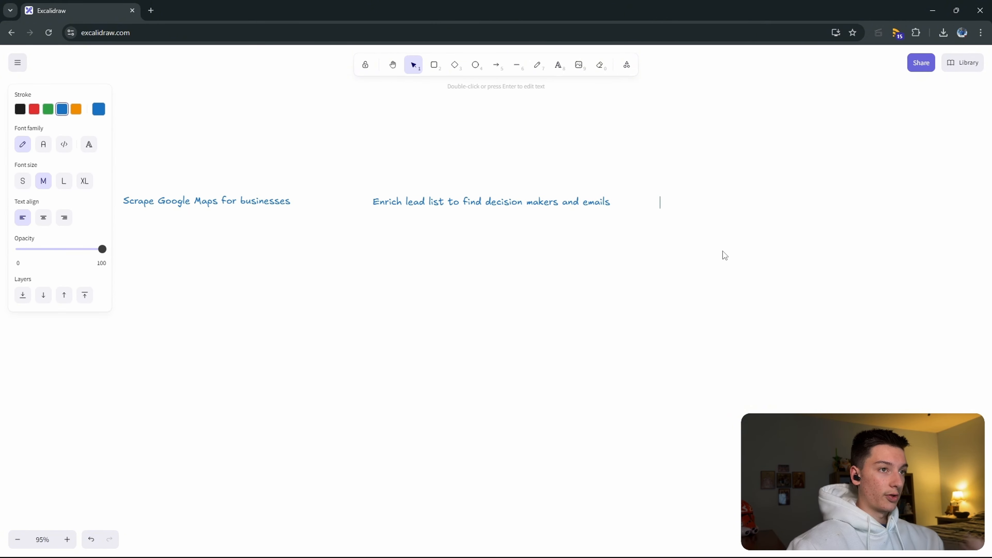
{"action": "type", "text": "Crea"}
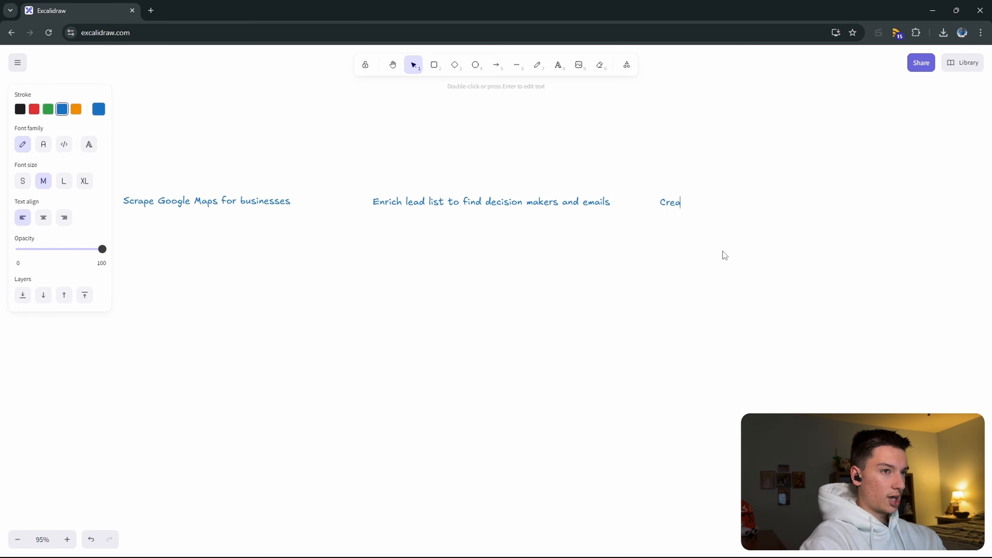
{"action": "type", "text": "te a personali"}
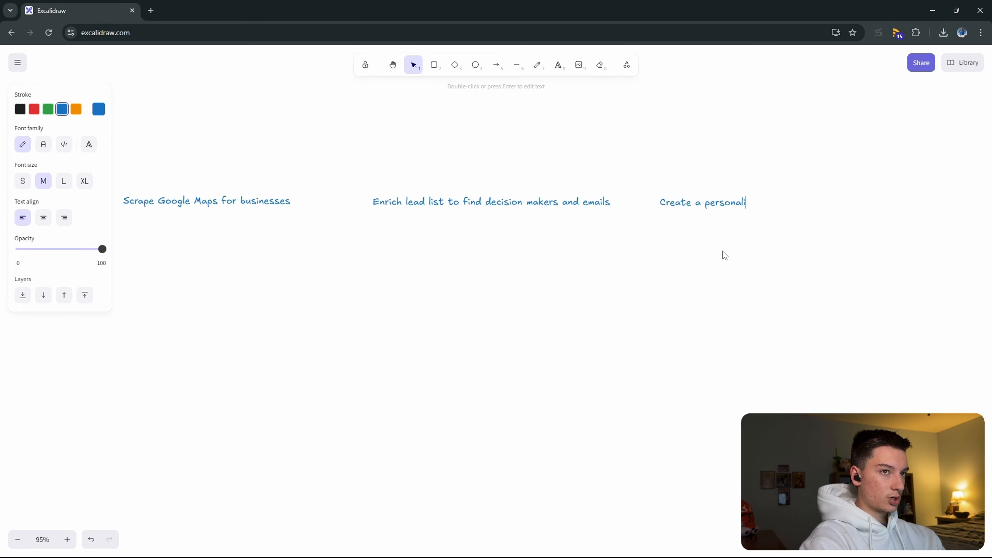
{"action": "type", "text": "zed email op"}
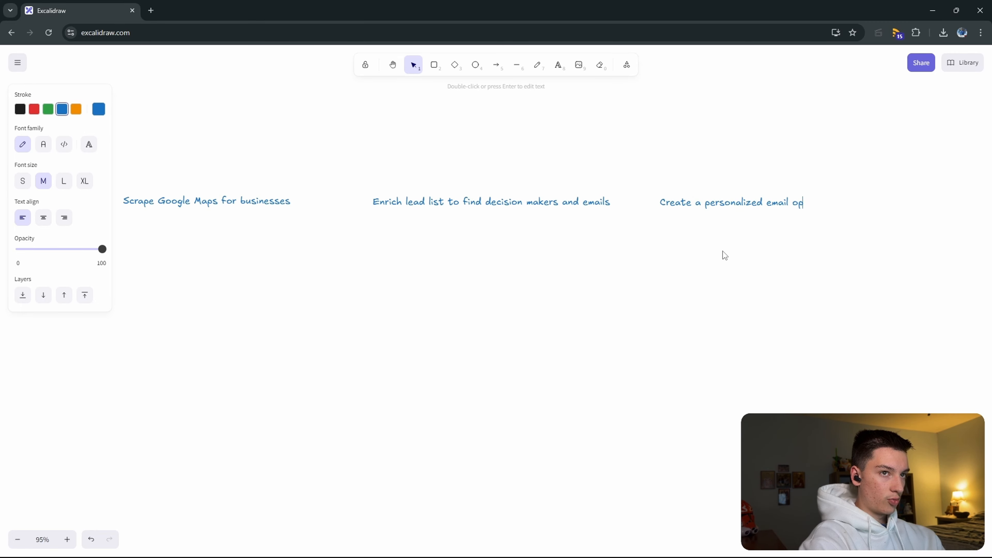
{"action": "type", "text": "ener for eac"}
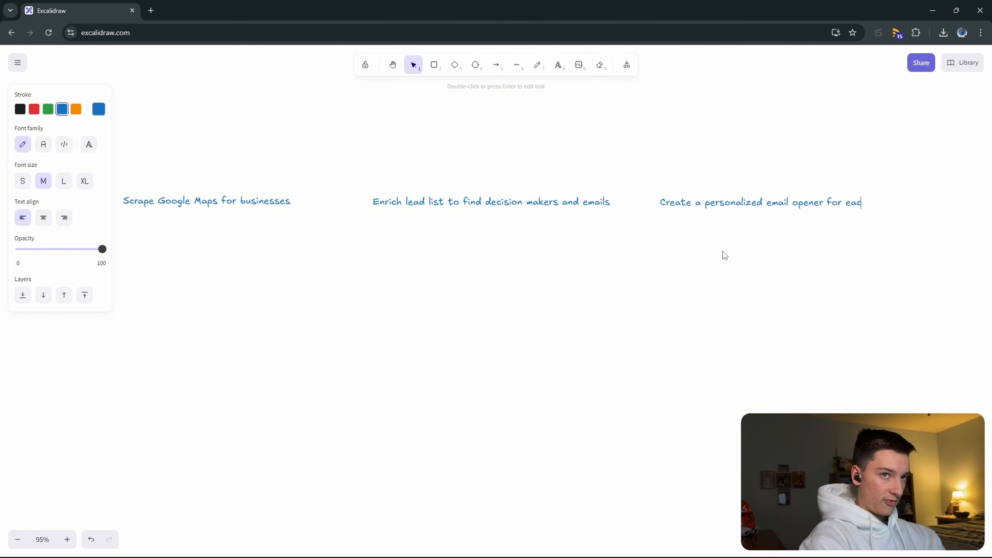
{"action": "type", "text": "h lead, "}
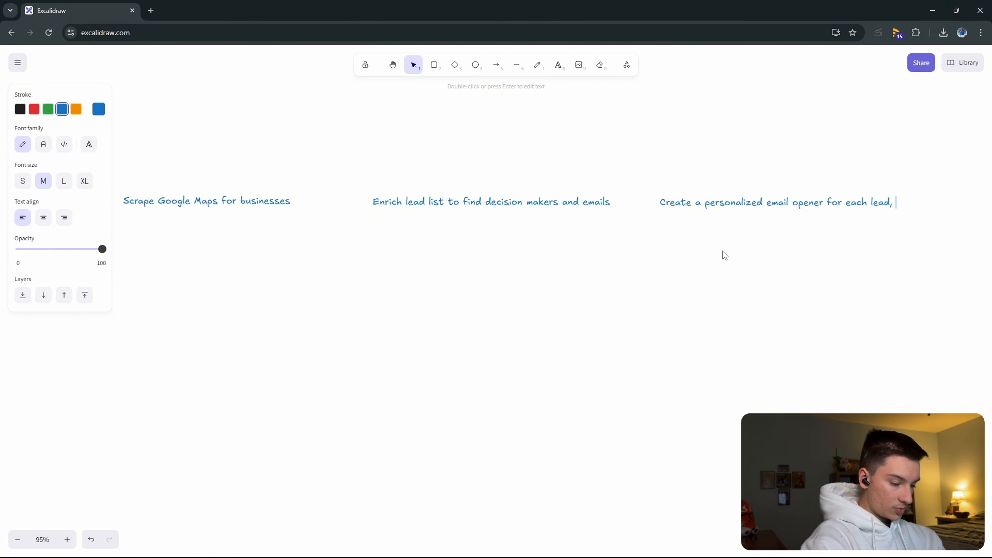
{"action": "type", "text": "and d stuc"}
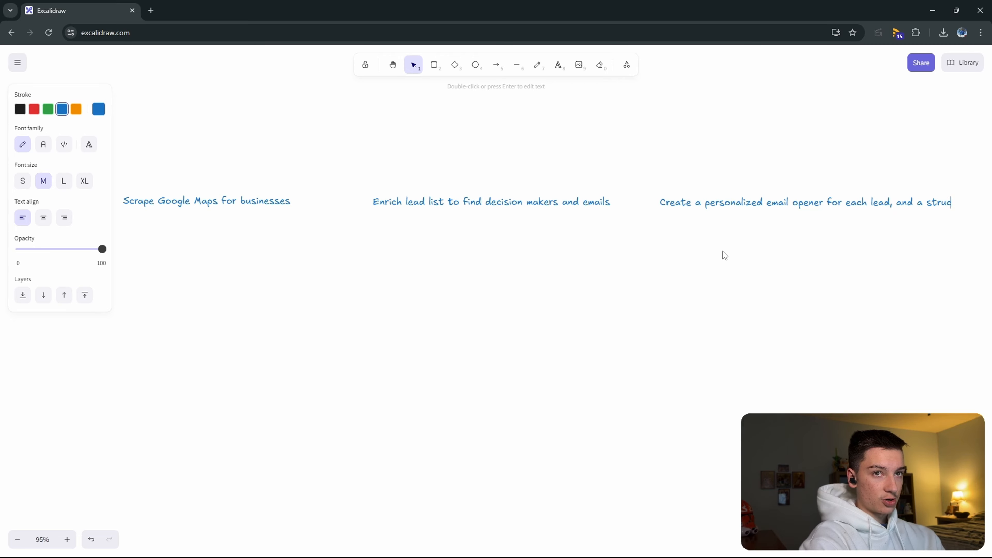
{"action": "type", "text": "tured email wit"}
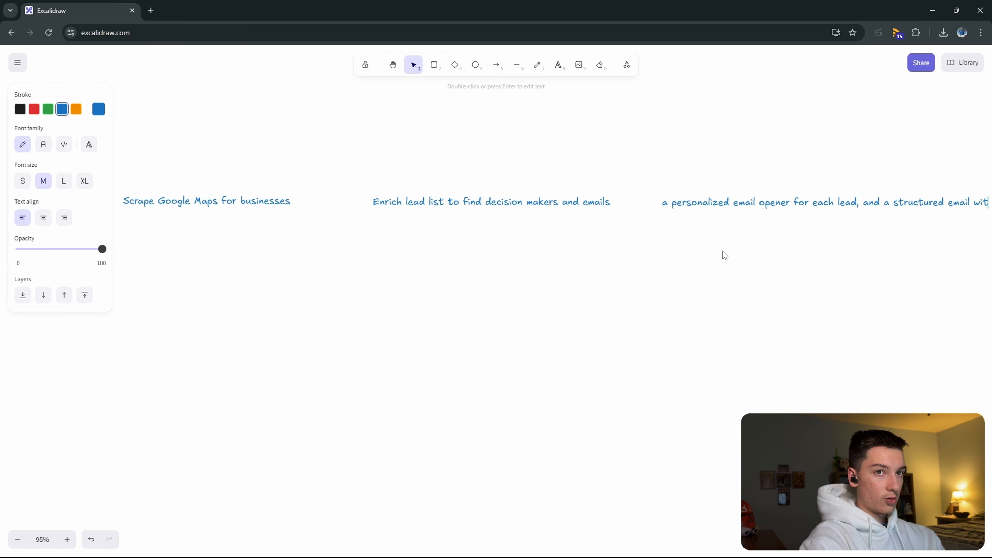
{"action": "type", "text": "h added"}
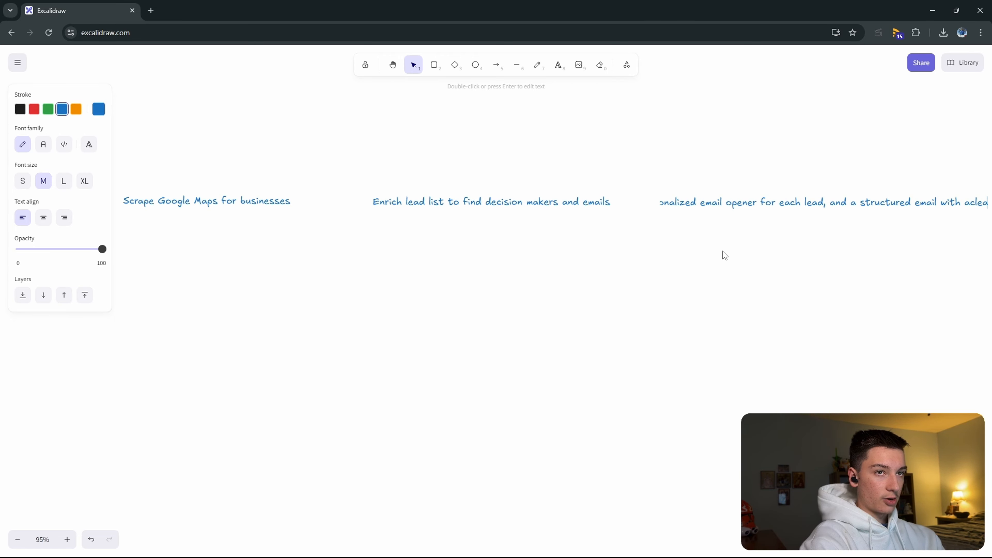
{"action": "key", "text": "BackSpace"}
{"action": "key", "text": "BackSpace"}
{"action": "key", "text": "BackSpace"}
{"action": "key", "text": "BackSpace"}
{"action": "key", "text": "BackSpace"}
{"action": "key", "text": "BackSpace"}
{"action": "key", "text": "BackSpace"}
{"action": "key", "text": "BackSpace"}
{"action": "key", "text": "BackSpace"}
{"action": "key", "text": "BackSpace"}
{"action": "key", "text": "BackSpace"}
{"action": "key", "text": "BackSpace"}
{"action": "key", "text": "BackSpace"}
{"action": "key", "text": "BackSpace"}
{"action": "key", "text": "BackSpace"}
{"action": "key", "text": "BackSpace"}
{"action": "key", "text": "BackSpace"}
{"action": "key", "text": "BackSpace"}
{"action": "key", "text": "BackSpace"}
{"action": "key", "text": "BackSpace"}
{"action": "key", "text": "BackSpace"}
{"action": "key", "text": "BackSpace"}
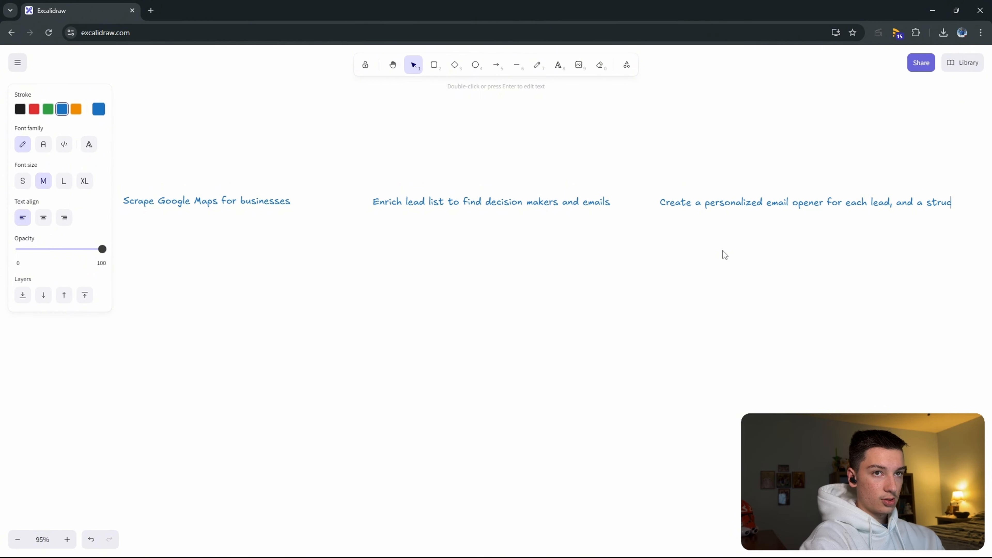
{"action": "type", "text": "tered"}
{"action": "right_click", "coordinate": [946, 202]}
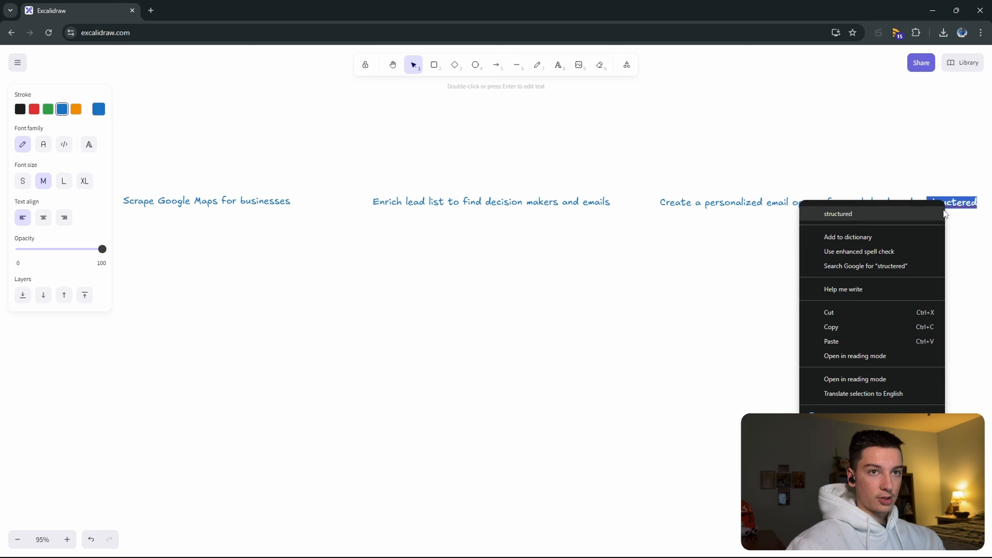
{"action": "left_click", "coordinate": [868, 215]}
{"action": "type", "text": "em"}
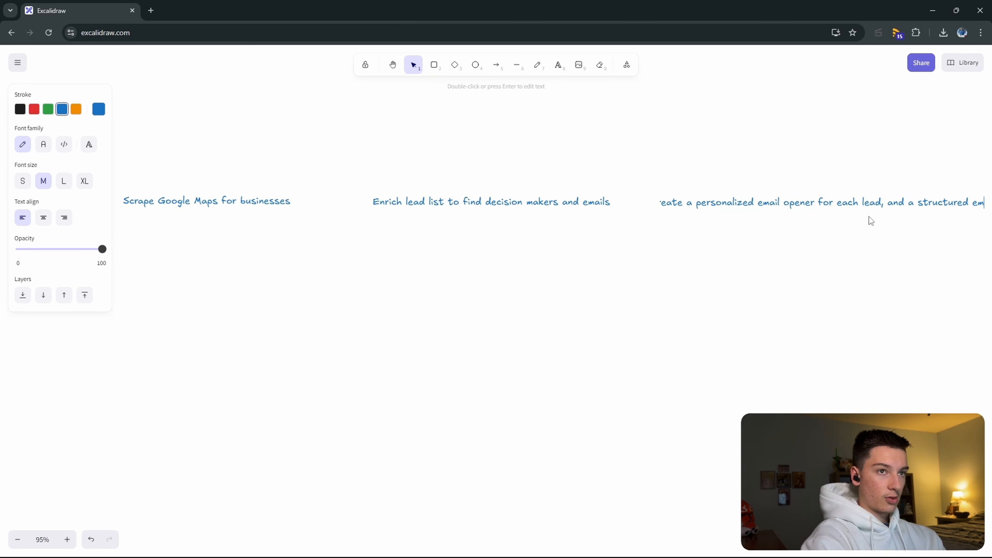
{"action": "key", "text": "BackSpace"}
{"action": "key", "text": "BackSpace"}
{"action": "type", "text": "email with a clear CTA"}
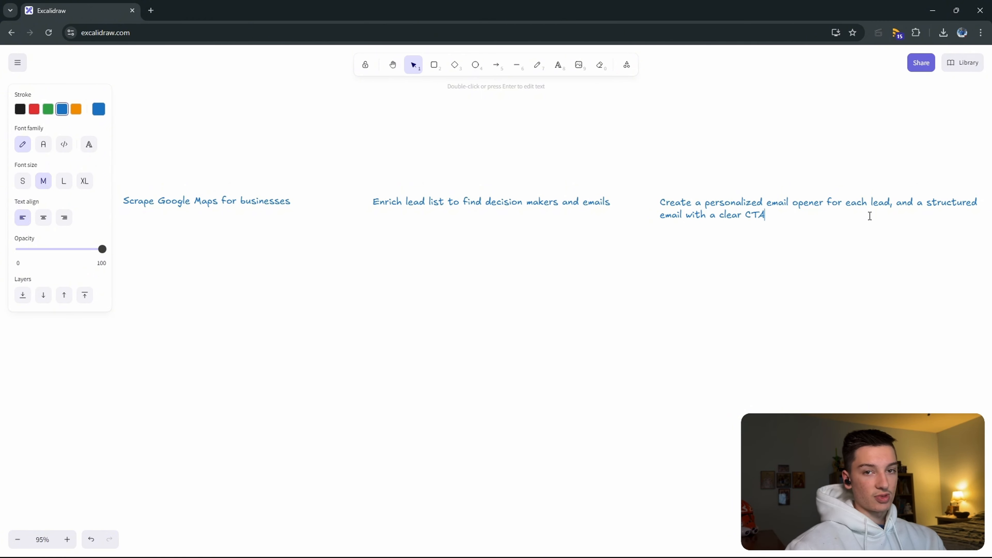
{"action": "left_click", "coordinate": [749, 402]}
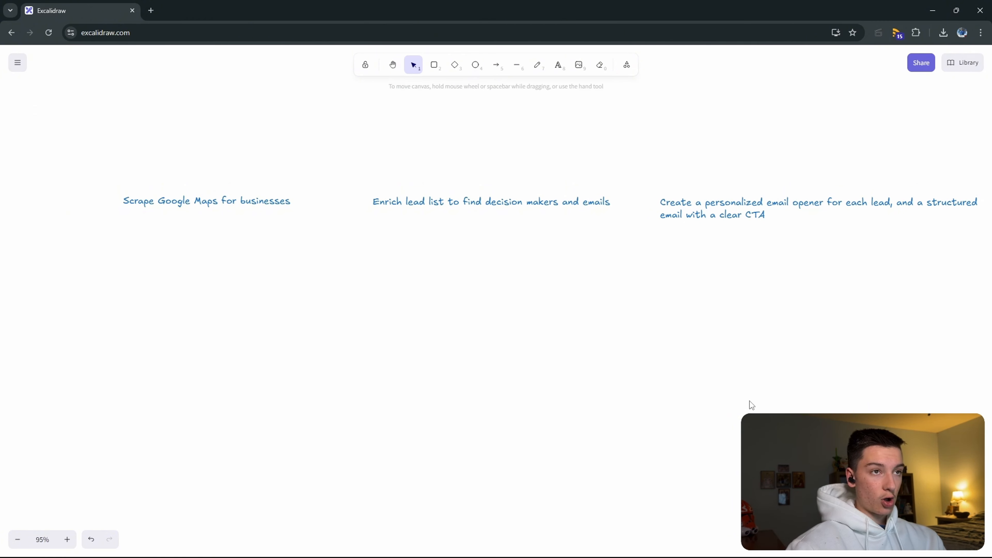
Step: Add the text "Add leads to Instantly (Outreach) campaign" centred below the row of three workflow texts
{"action": "left_click_drag", "start_coordinate": [772, 365], "coordinate": [700, 323]}
{"action": "scroll", "coordinate": [444, 193], "scroll_direction": "down", "scroll_amount": 2, "text": "ctrl"}
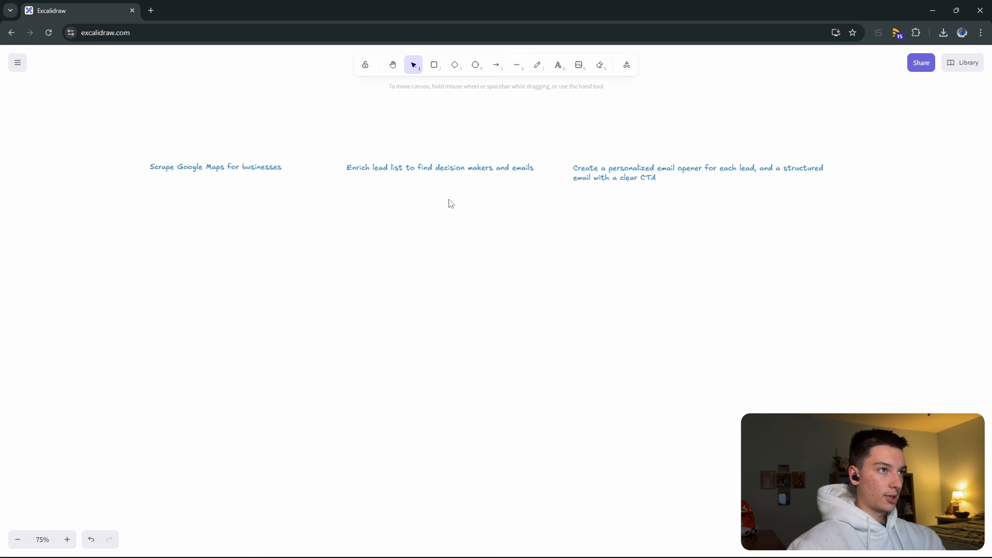
{"action": "left_click", "coordinate": [558, 66]}
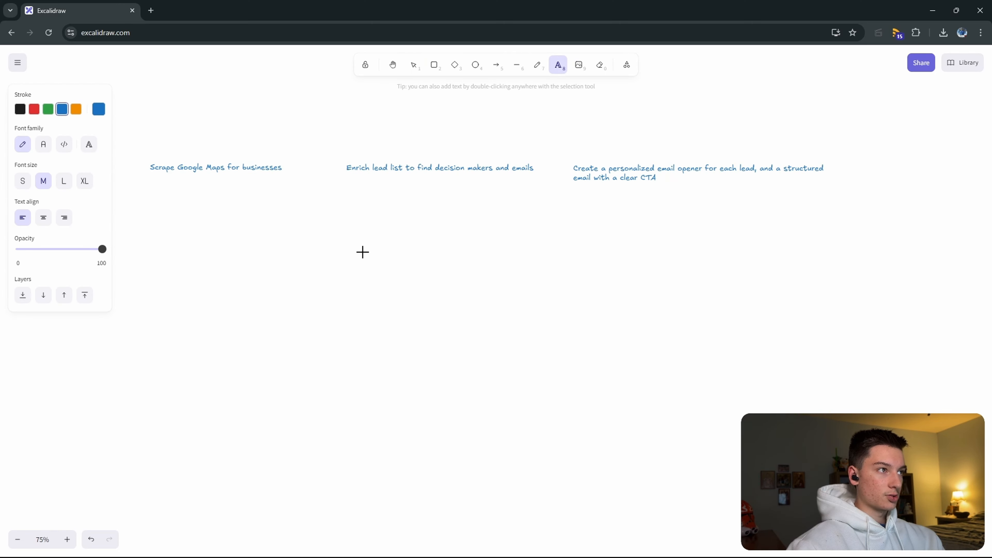
{"action": "left_click", "coordinate": [410, 255]}
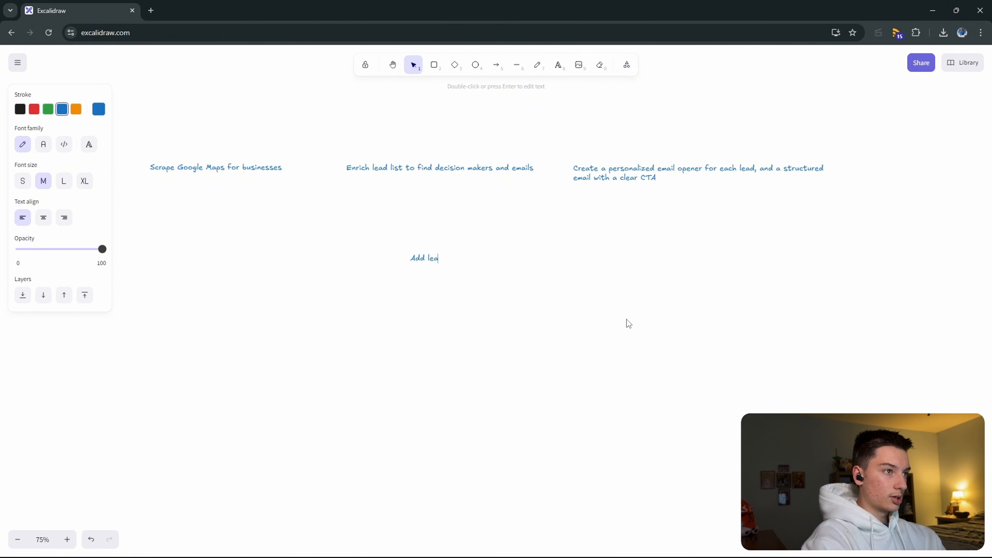
{"action": "type", "text": "Add leads to Instantly"}
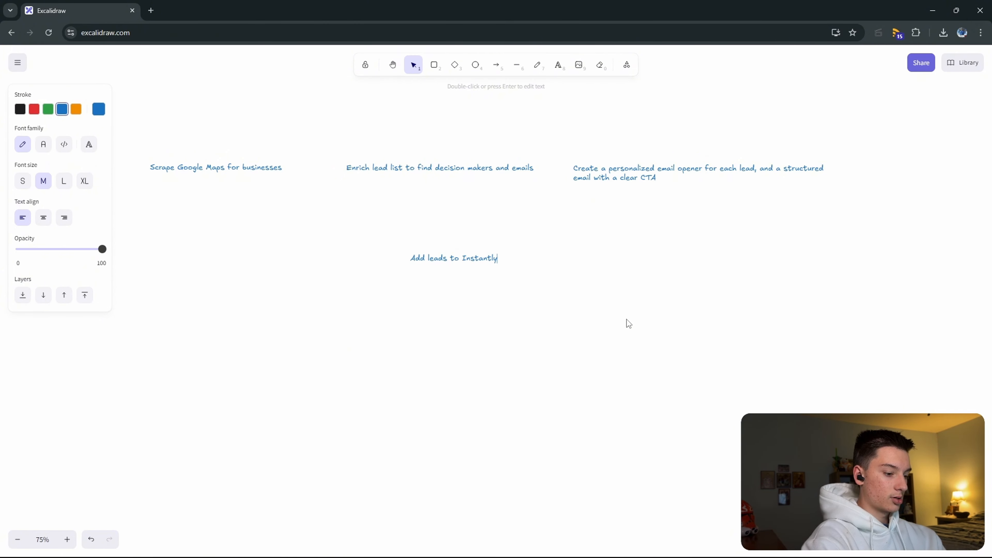
{"action": "type", "text": " (Outre"}
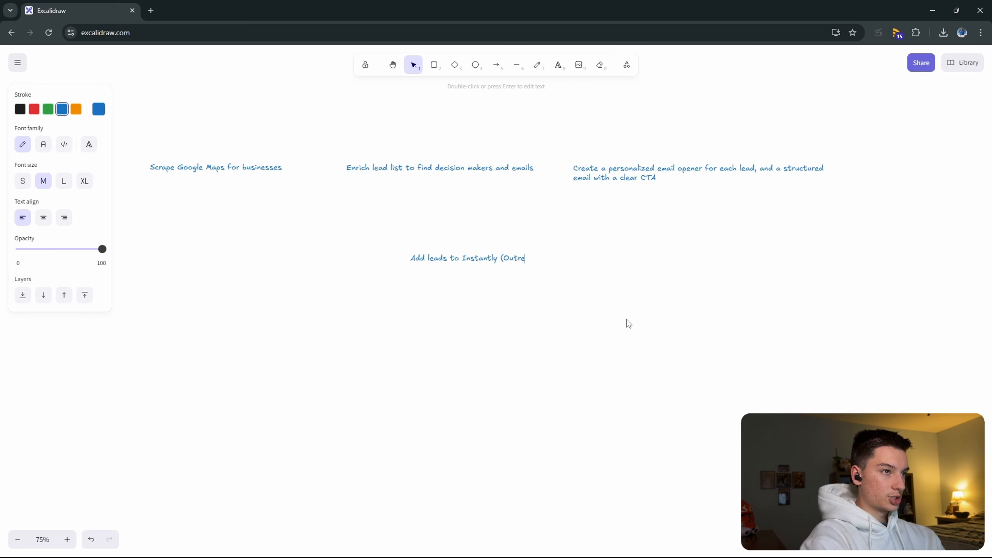
{"action": "type", "text": "ach) cam"}
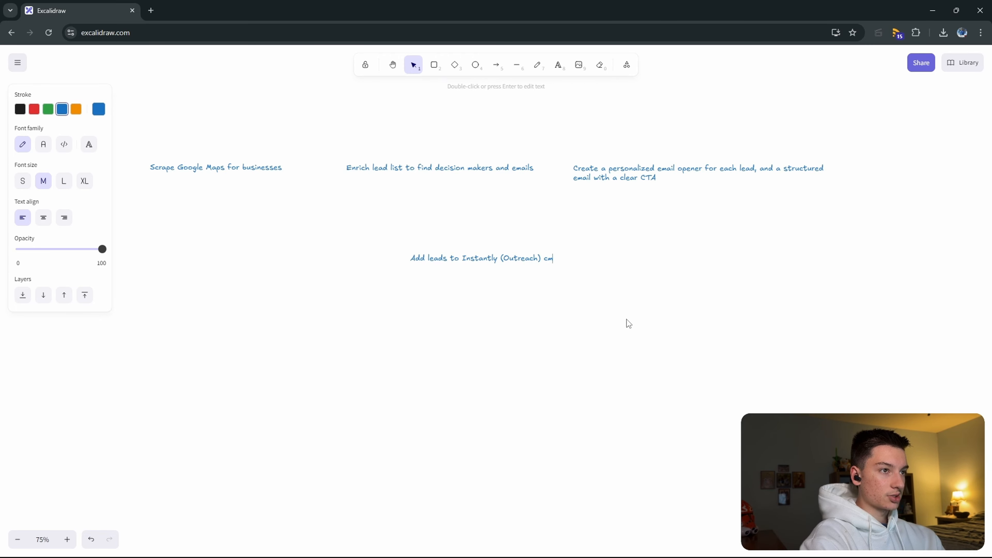
{"action": "type", "text": "paign"}
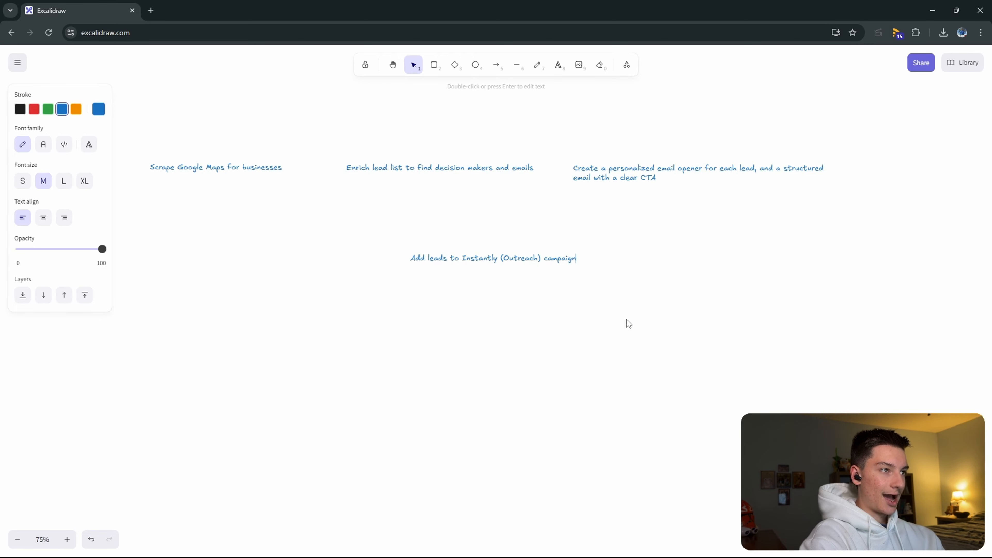
Step: Move the "Add leads to Instantly (Outreach) campaign" text up and to the left, beneath the lead enrichment text
{"action": "left_click", "coordinate": [577, 304]}
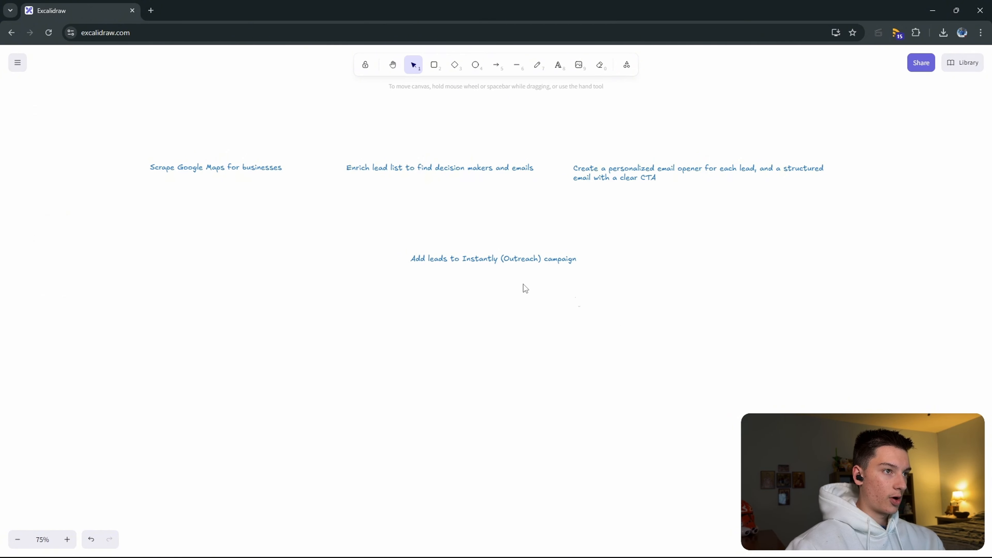
{"action": "left_click_drag", "start_coordinate": [488, 266], "coordinate": [431, 237]}
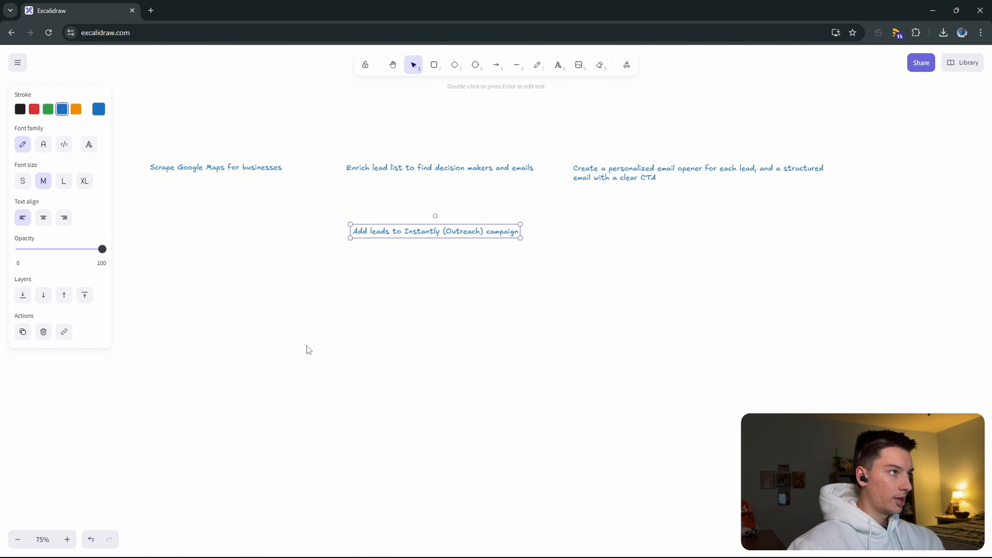
Step: Open Google Maps in a new browser tab
{"action": "left_click", "coordinate": [151, 9]}
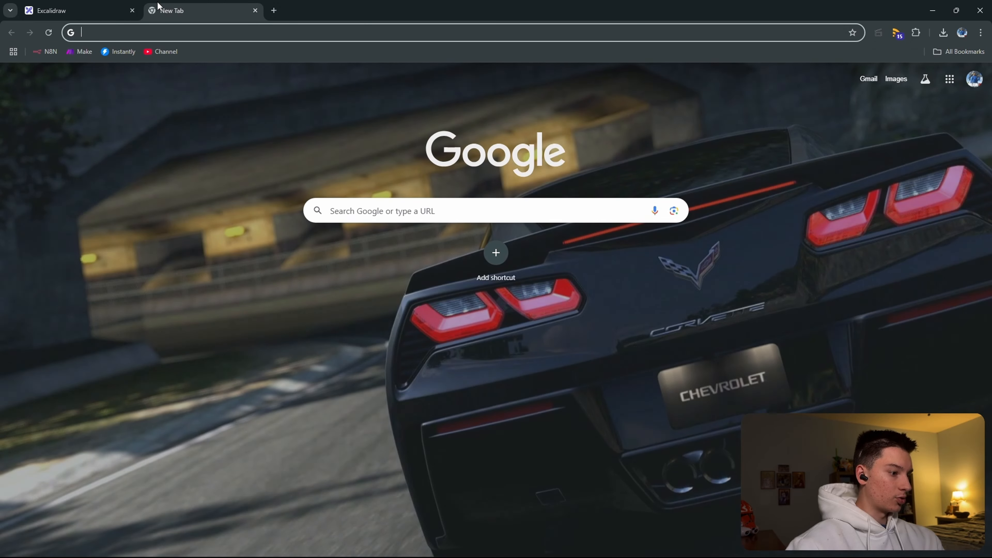
{"action": "type", "text": "google maps"}
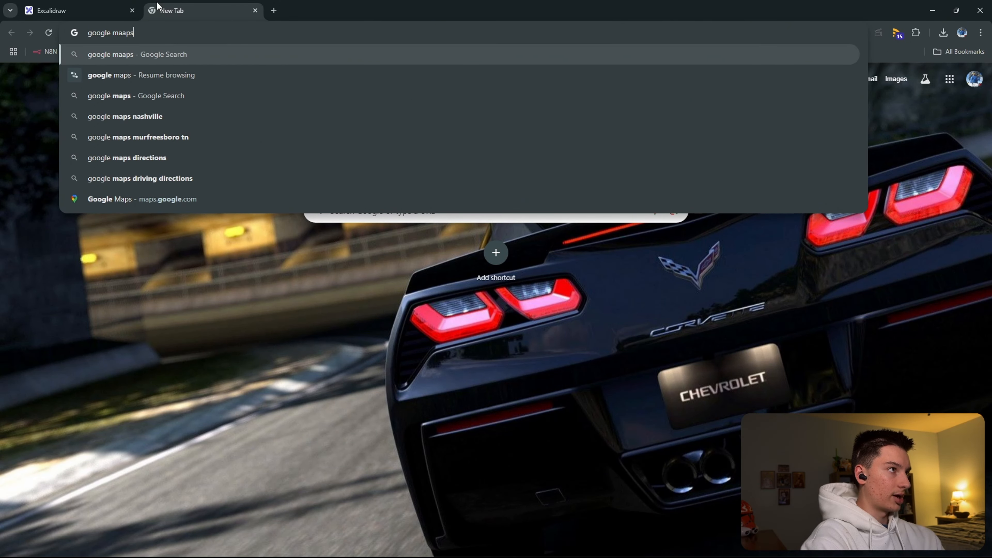
{"action": "key", "text": "Return"}
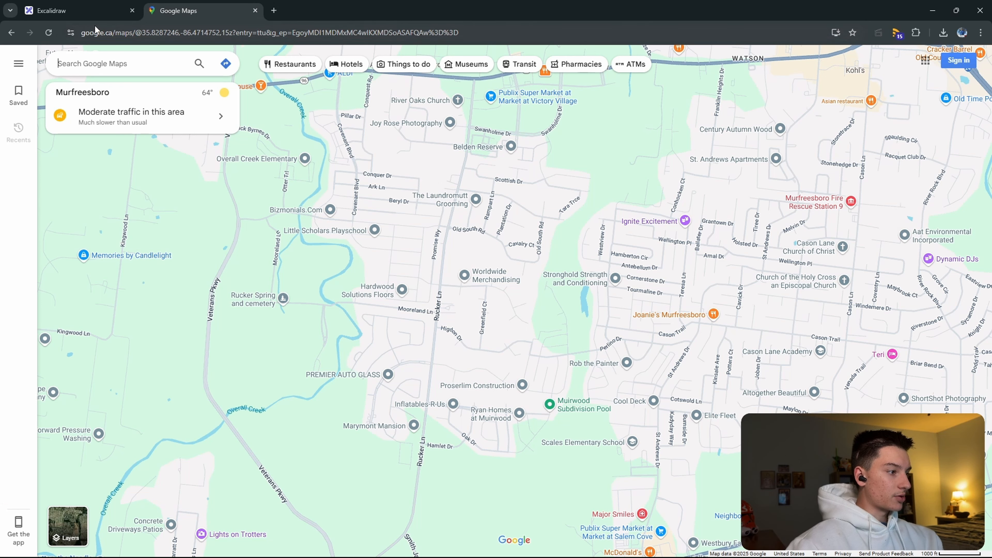
Step: Search Google Maps for "Realtors Nashville"
{"action": "left_click", "coordinate": [156, 64]}
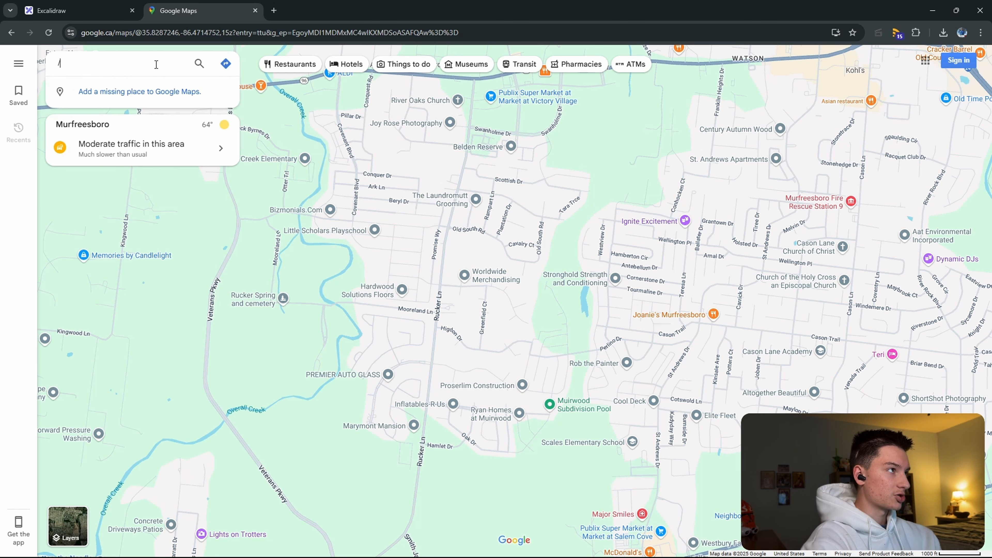
{"action": "type", "text": "Realtors "}
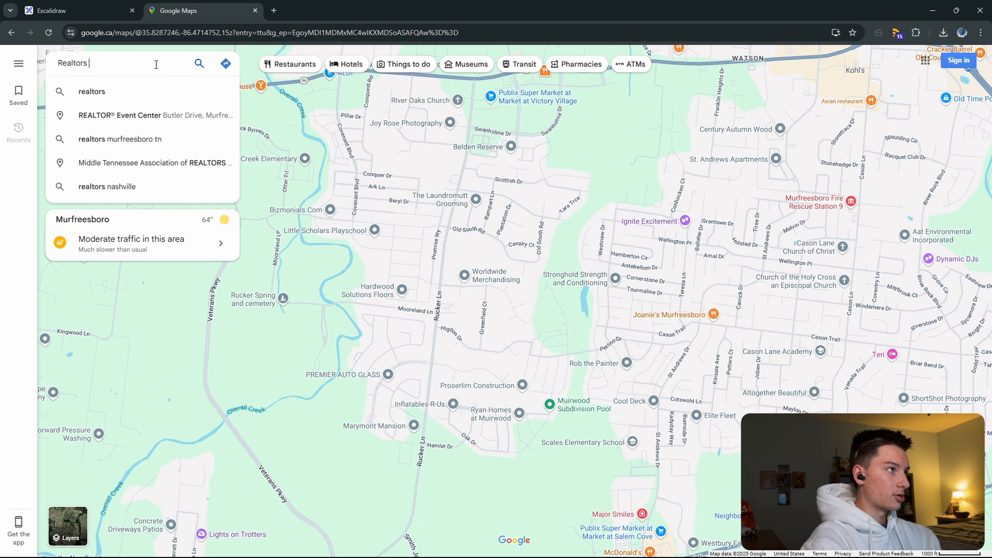
{"action": "type", "text": "Nashville"}
{"action": "key", "text": "Return"}
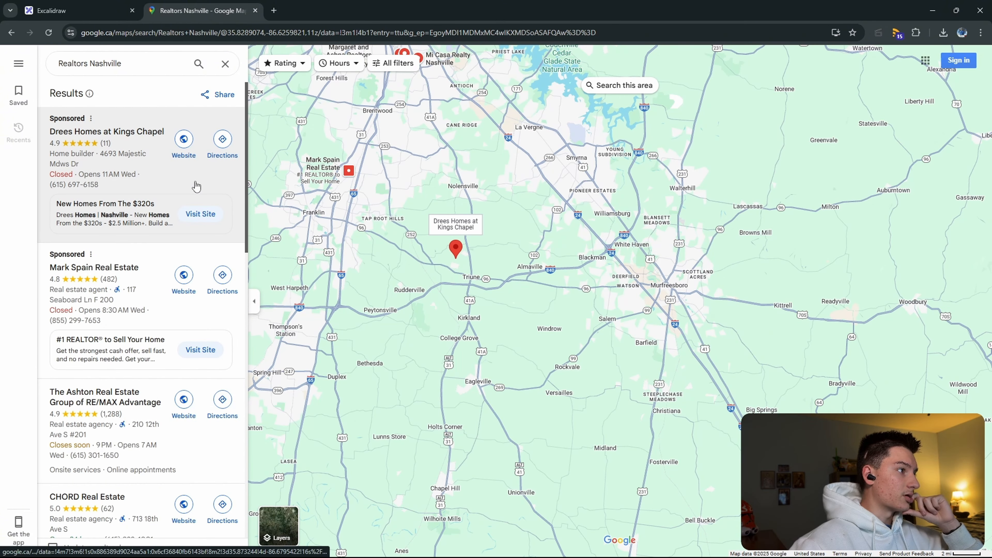
Step: Look through the list of Nashville realtor results, examining the business names, ratings, phone numbers and website links
{"action": "scroll", "coordinate": [134, 414], "scroll_direction": "down", "scroll_amount": 1}
{"action": "scroll", "coordinate": [130, 407], "scroll_direction": "down", "scroll_amount": 1}
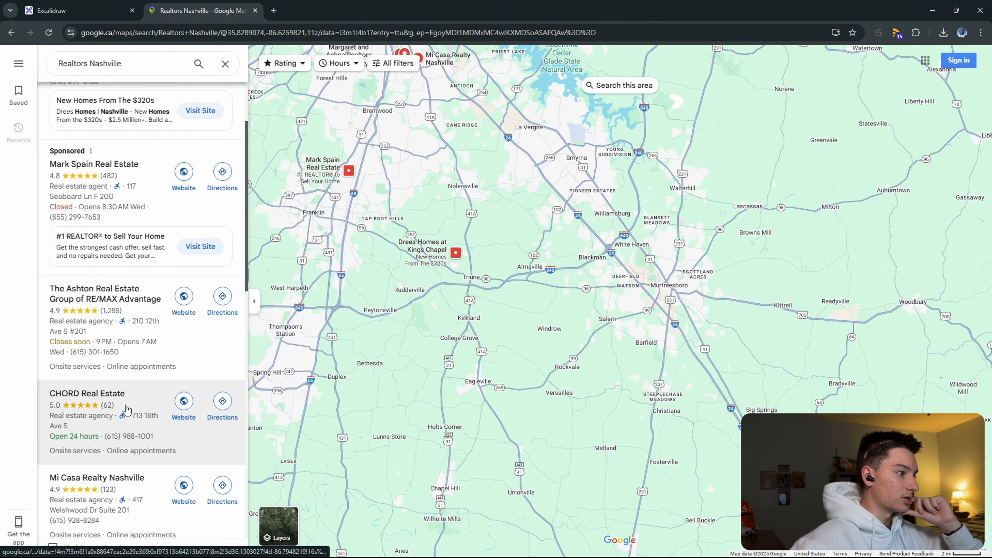
{"action": "scroll", "coordinate": [129, 394], "scroll_direction": "down", "scroll_amount": 1}
{"action": "scroll", "coordinate": [140, 437], "scroll_direction": "down", "scroll_amount": 1}
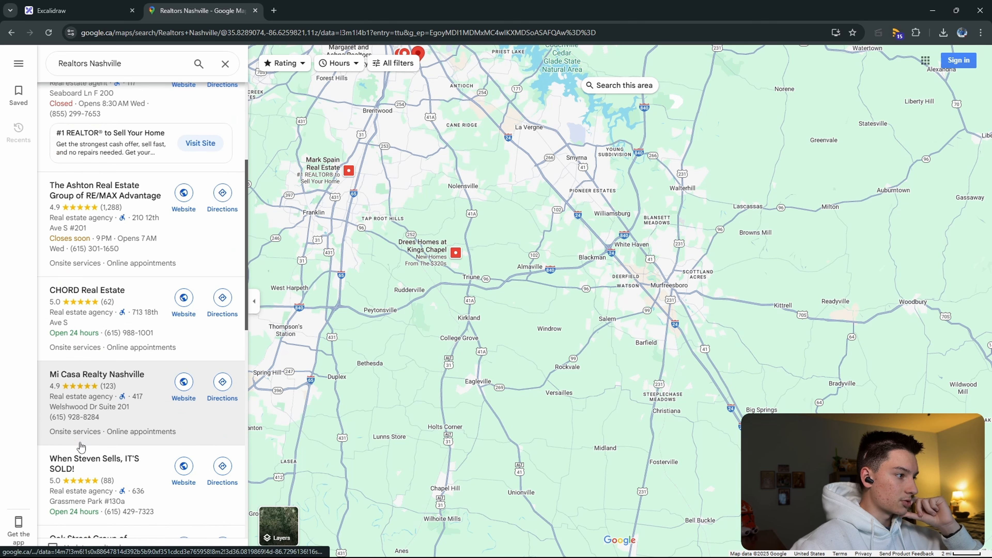
{"action": "scroll", "coordinate": [160, 483], "scroll_direction": "down", "scroll_amount": 1}
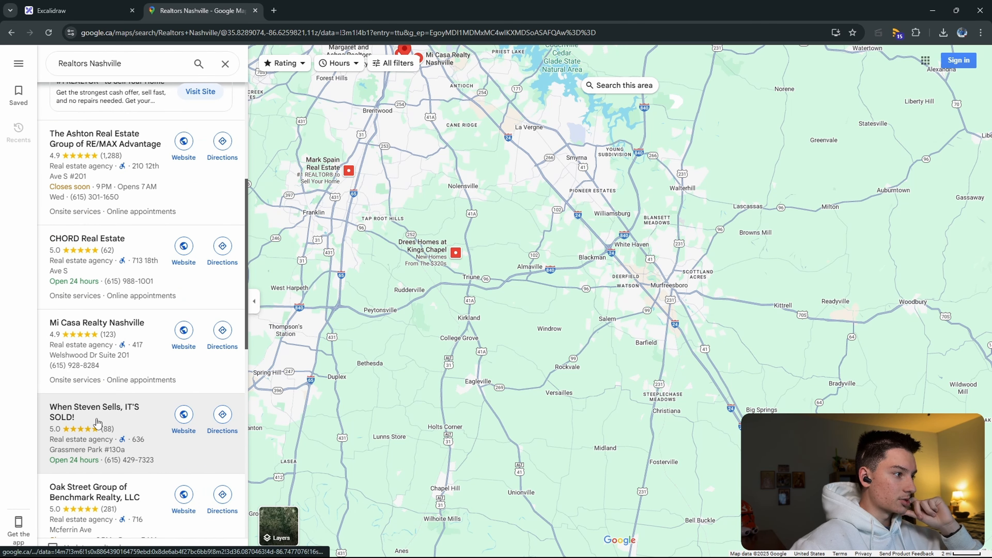
{"action": "scroll", "coordinate": [135, 383], "scroll_direction": "down", "scroll_amount": 3}
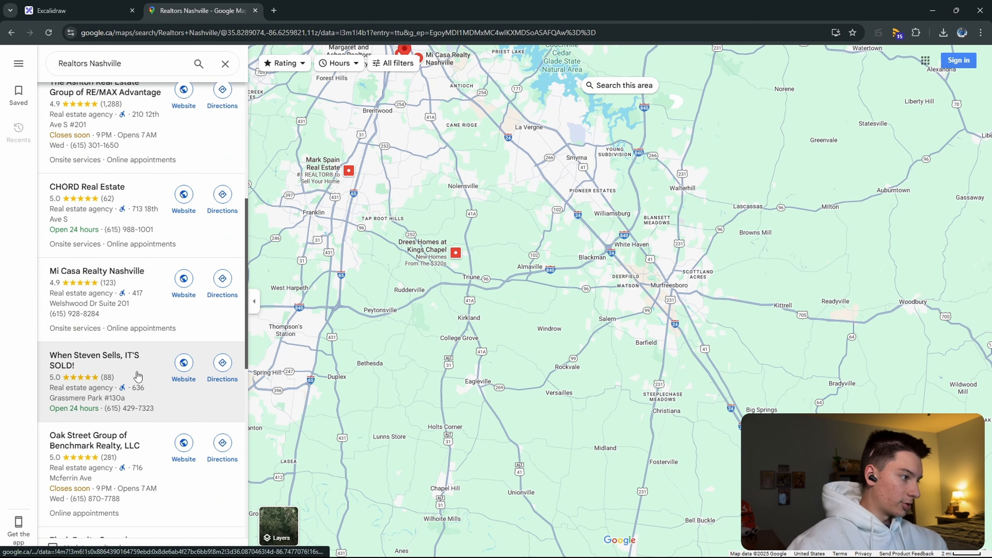
{"action": "scroll", "coordinate": [139, 379], "scroll_direction": "down", "scroll_amount": 4}
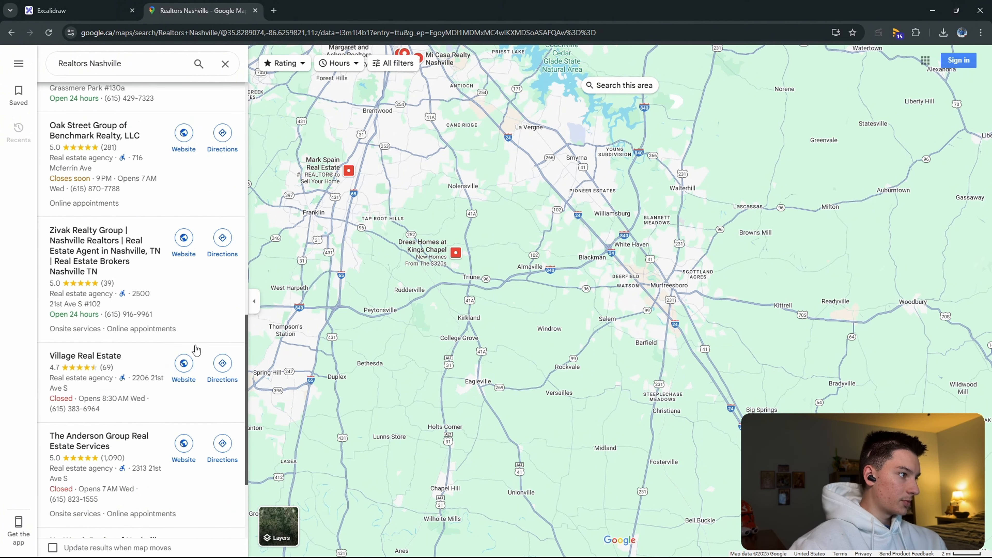
{"action": "scroll", "coordinate": [192, 355], "scroll_direction": "down", "scroll_amount": 3}
{"action": "scroll", "coordinate": [189, 364], "scroll_direction": "down", "scroll_amount": 8}
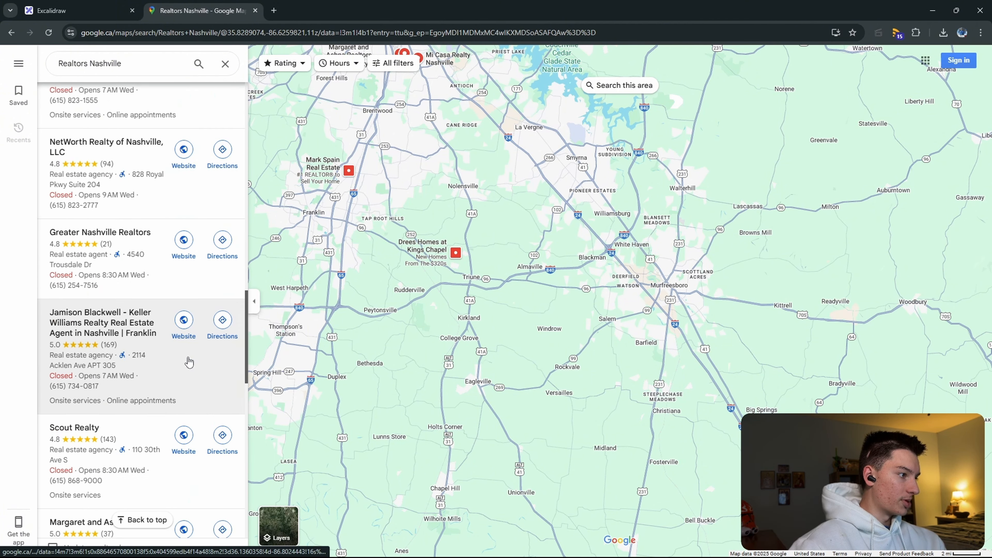
{"action": "scroll", "coordinate": [189, 361], "scroll_direction": "down", "scroll_amount": 10}
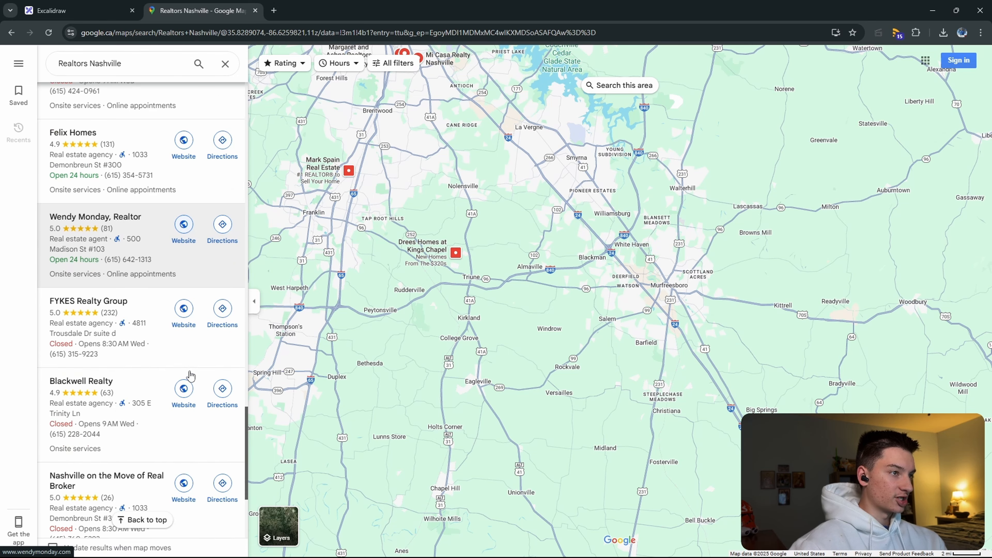
{"action": "scroll", "coordinate": [185, 339], "scroll_direction": "down", "scroll_amount": 5}
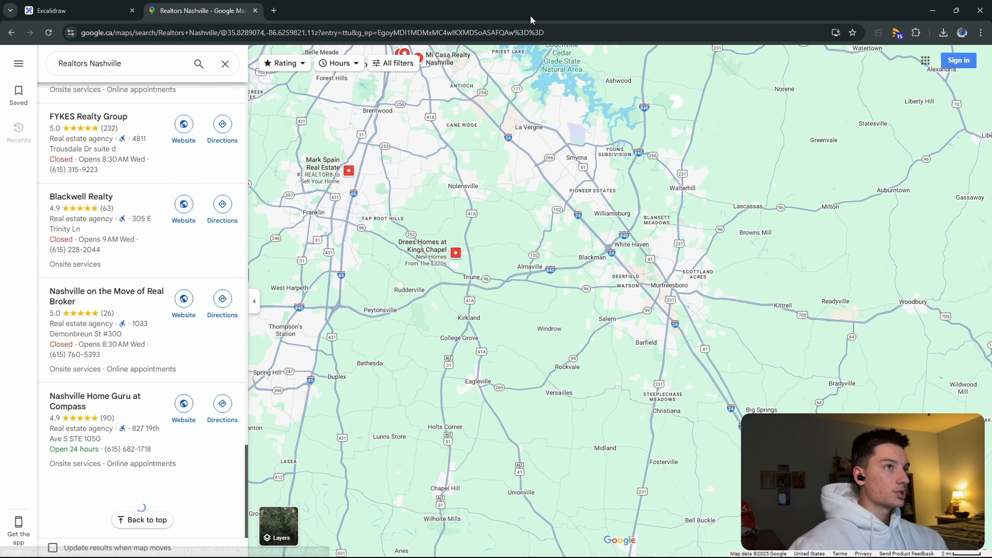
{"action": "scroll", "coordinate": [158, 310], "scroll_direction": "down", "scroll_amount": 4}
{"action": "scroll", "coordinate": [158, 309], "scroll_direction": "down", "scroll_amount": 15}
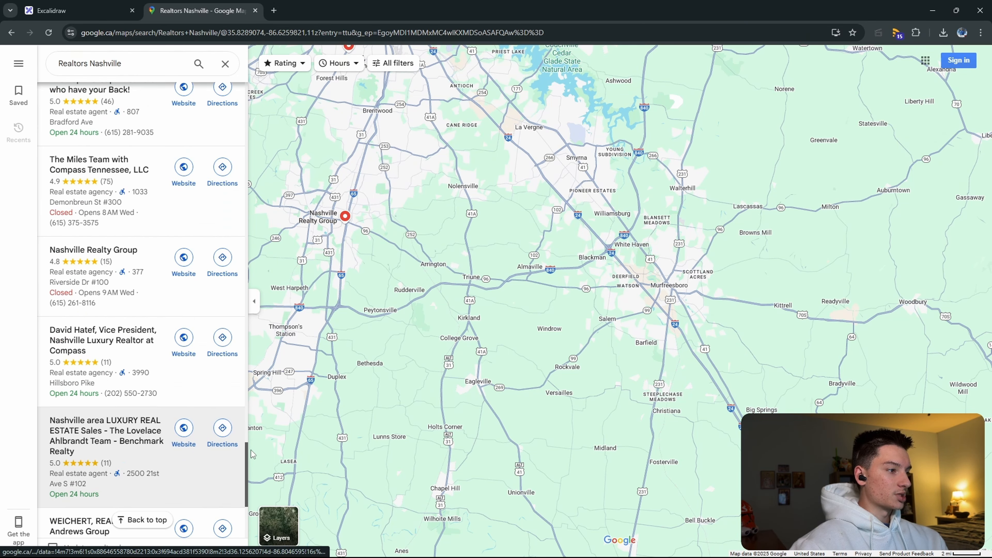
{"action": "scroll", "coordinate": [246, 462], "scroll_direction": "up", "scroll_amount": 4}
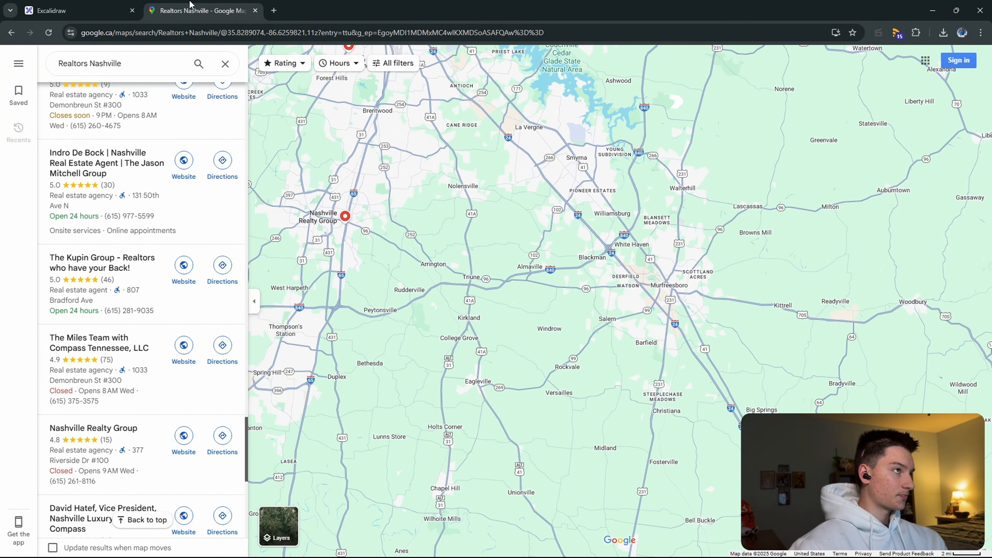
Step: Open the apify.com website in a new browser tab
{"action": "left_click", "coordinate": [273, 11]}
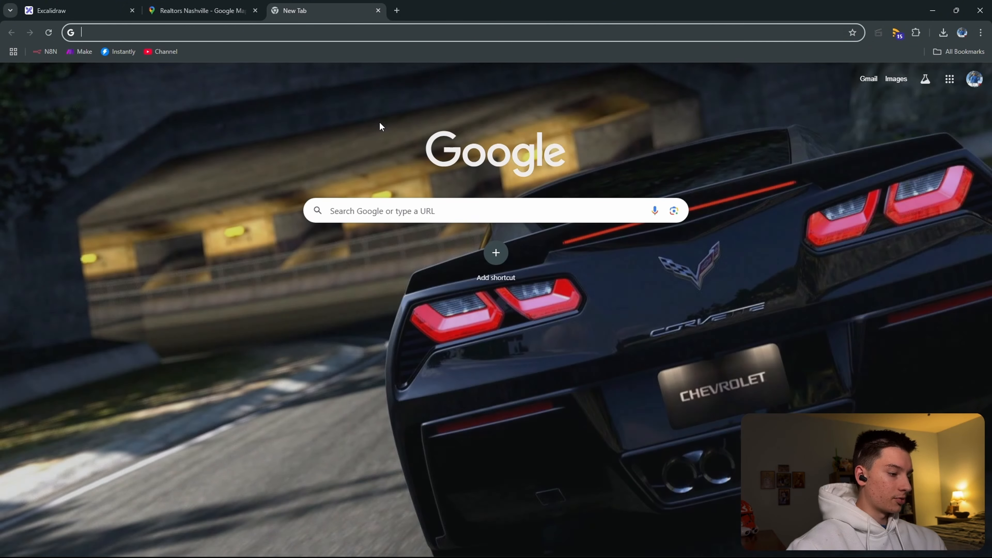
{"action": "type", "text": "apify"}
{"action": "key", "text": "Return"}
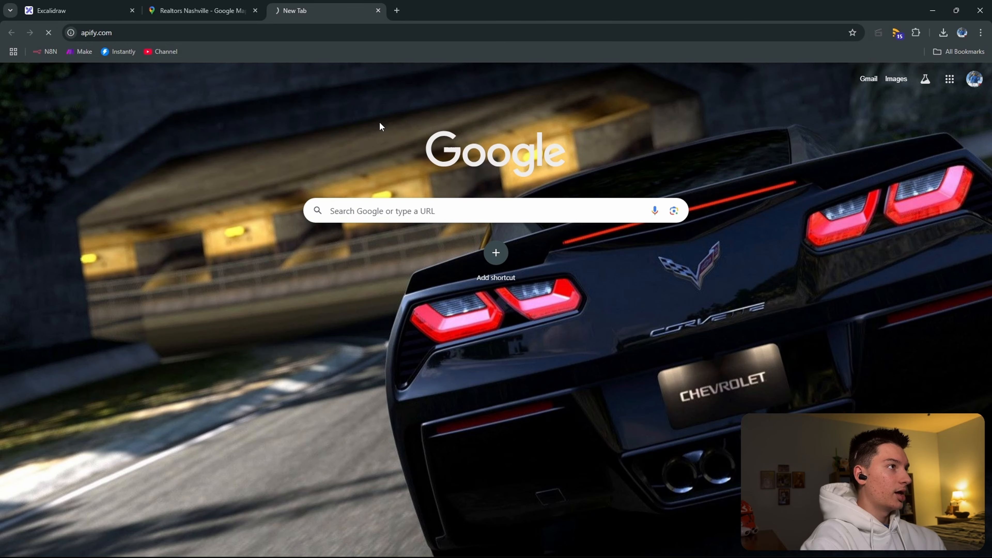
Step: Examine the scraper offerings and platform sections on the Apify homepage, glancing back at the Nashville realtor results in Google Maps
{"action": "type", "text": "Scrape TikTok profile"}
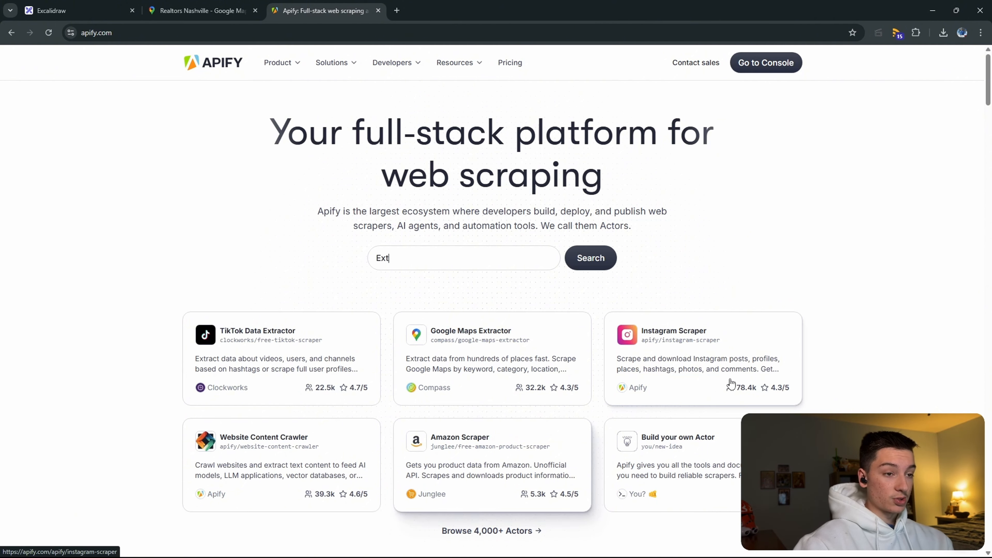
{"action": "mouse_move", "coordinate": [168, 301]}
{"action": "left_mouse_down"}
{"action": "mouse_move", "coordinate": [202, 310]}
{"action": "mouse_move", "coordinate": [96, 248]}
{"action": "mouse_move", "coordinate": [382, 403]}
{"action": "mouse_move", "coordinate": [148, 299]}
{"action": "mouse_move", "coordinate": [538, 405]}
{"action": "mouse_move", "coordinate": [729, 291]}
{"action": "mouse_move", "coordinate": [631, 325]}
{"action": "mouse_move", "coordinate": [648, 296]}
{"action": "mouse_move", "coordinate": [787, 283]}
{"action": "left_mouse_up"}
{"action": "scroll", "coordinate": [966, 369], "scroll_direction": "down", "scroll_amount": 3}
{"action": "scroll", "coordinate": [965, 370], "scroll_direction": "down", "scroll_amount": 15}
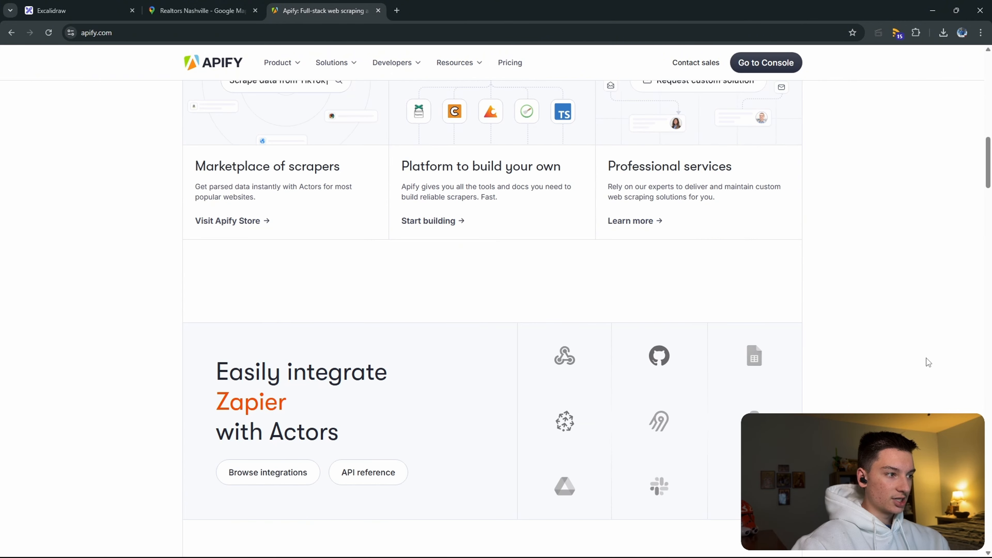
{"action": "scroll", "coordinate": [929, 362], "scroll_direction": "down", "scroll_amount": 13}
{"action": "scroll", "coordinate": [934, 347], "scroll_direction": "down", "scroll_amount": 6}
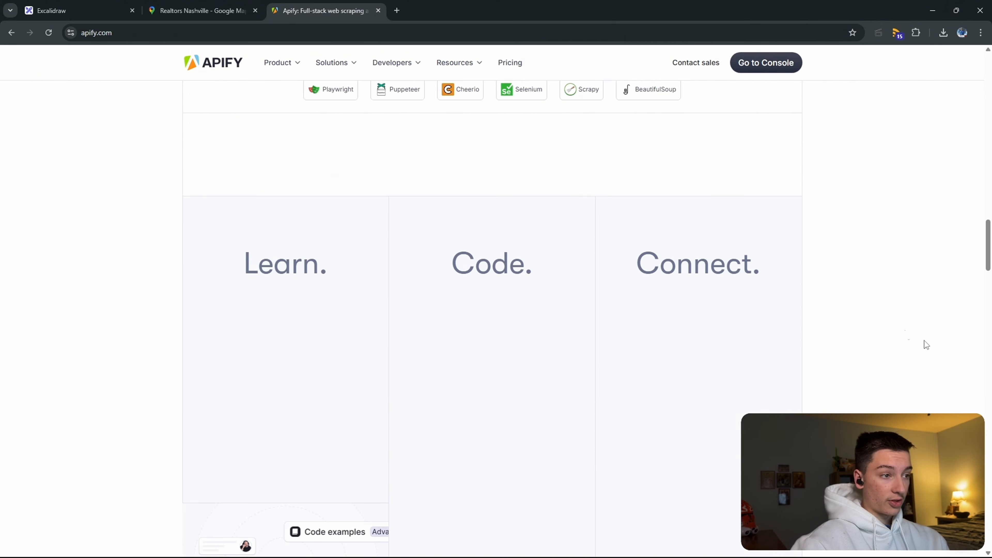
{"action": "left_click", "coordinate": [202, 11]}
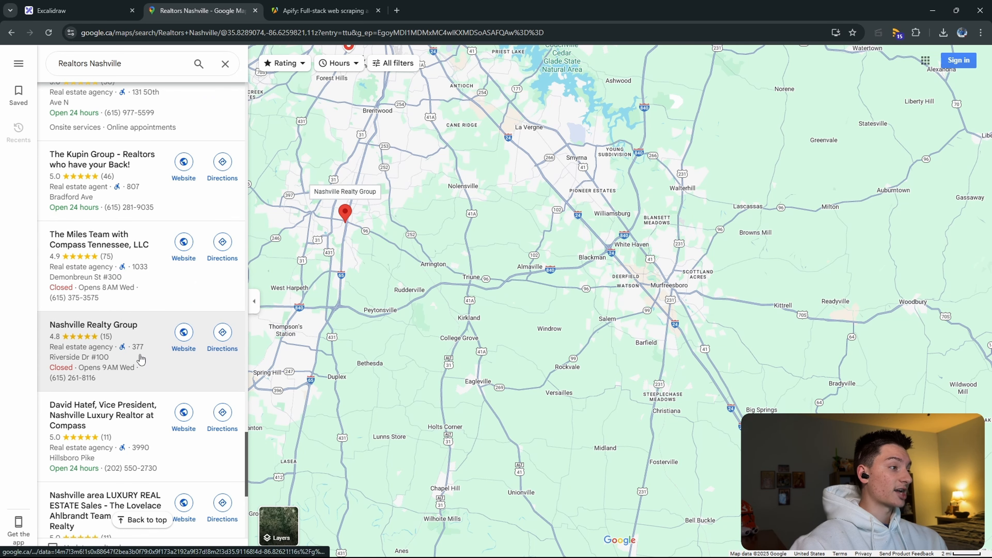
{"action": "left_click", "coordinate": [279, 14]}
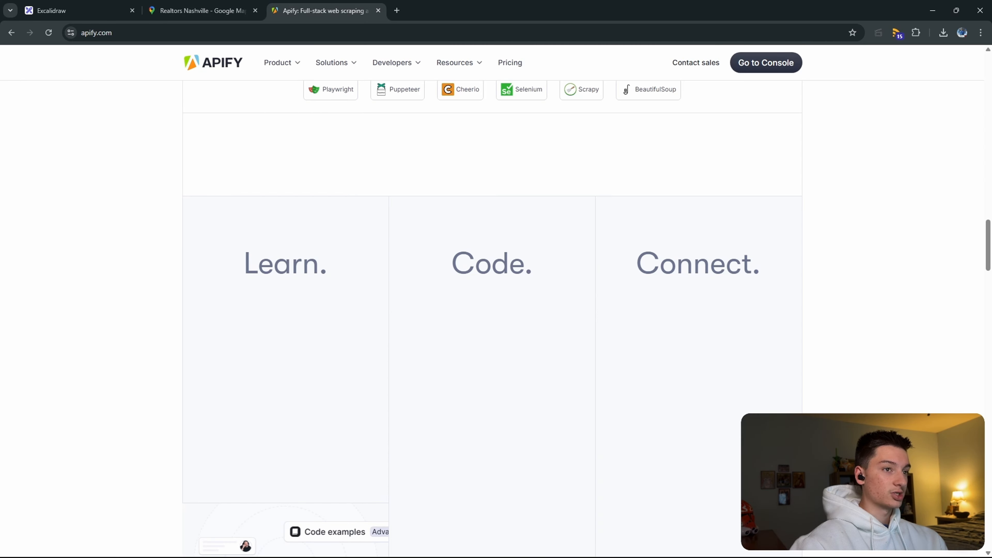
Step: Enter the Apify Console and open its Store of Actors
{"action": "scroll", "coordinate": [817, 226], "scroll_direction": "up", "scroll_amount": 20}
{"action": "left_click", "coordinate": [780, 67]}
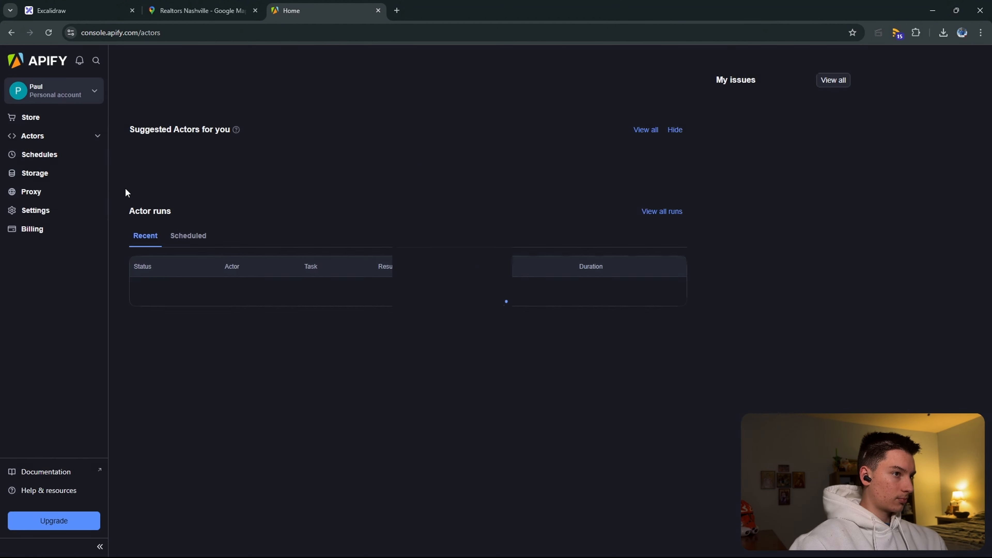
{"action": "left_click", "coordinate": [29, 135]}
{"action": "left_click", "coordinate": [44, 116]}
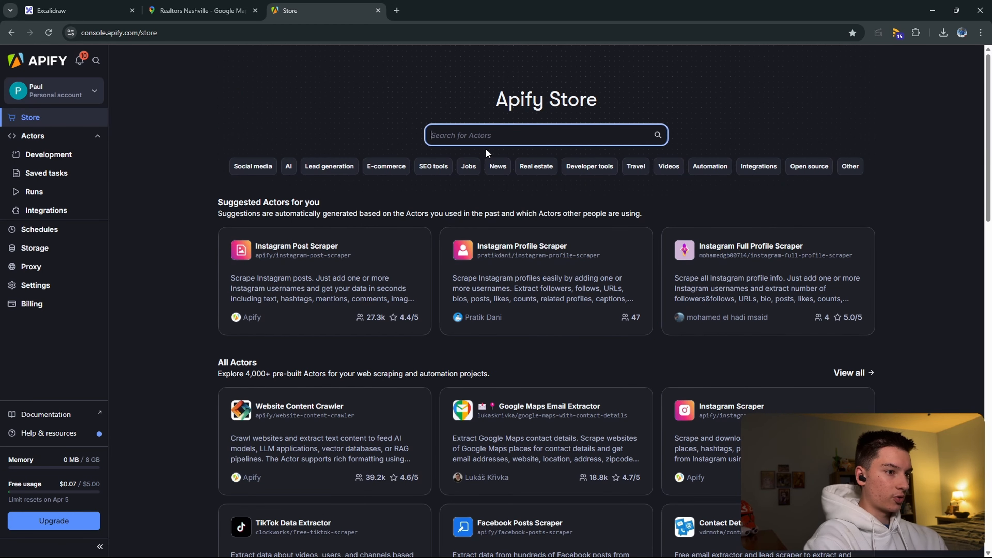
Step: Search the Apify Store for "google maps"
{"action": "type", "text": "google maaps"}
{"action": "key", "text": "BackSpace"}
{"action": "key", "text": "BackSpace"}
{"action": "key", "text": "BackSpace"}
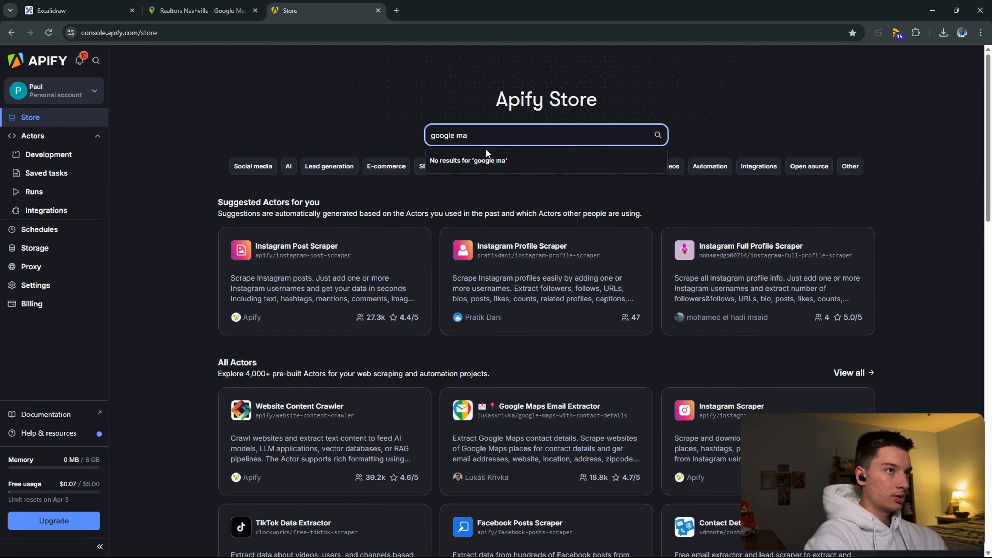
{"action": "type", "text": "ps"}
{"action": "key", "text": "Return"}
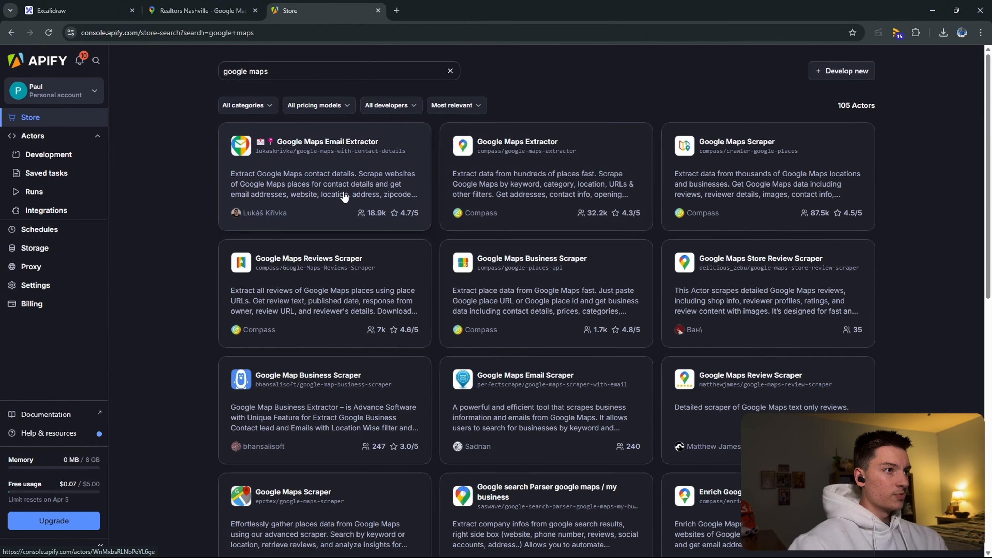
Step: Open the Google Maps Email Extractor Actor in a new browser tab and review its description and input settings
{"action": "middle_click", "coordinate": [343, 184]}
{"action": "left_click", "coordinate": [448, 5]}
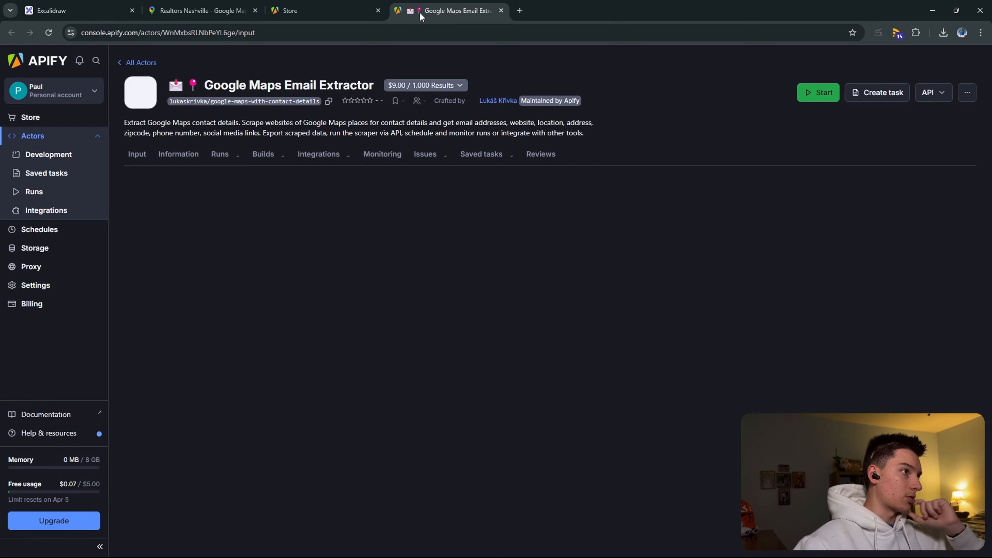
{"action": "left_click_drag", "start_coordinate": [131, 117], "coordinate": [177, 132]}
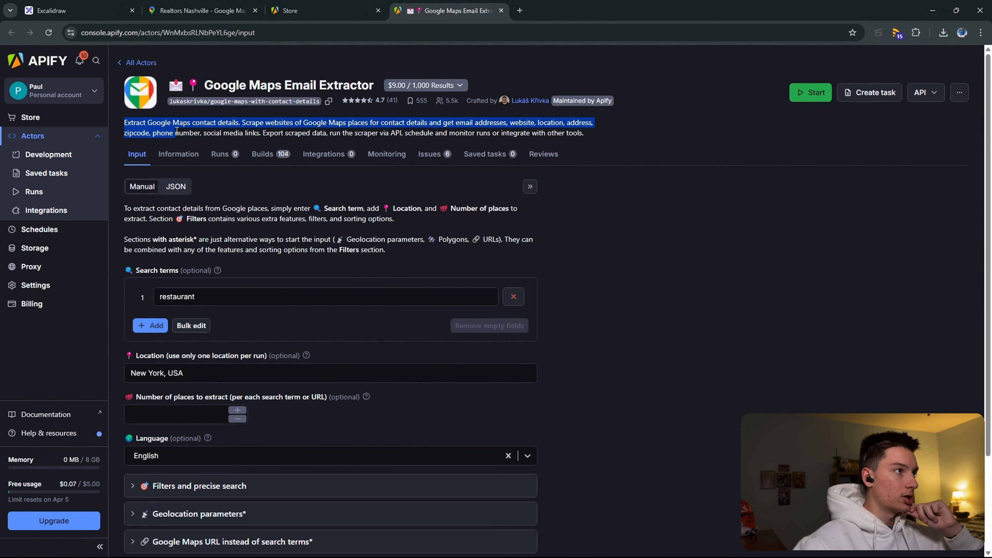
{"action": "left_click", "coordinate": [241, 169]}
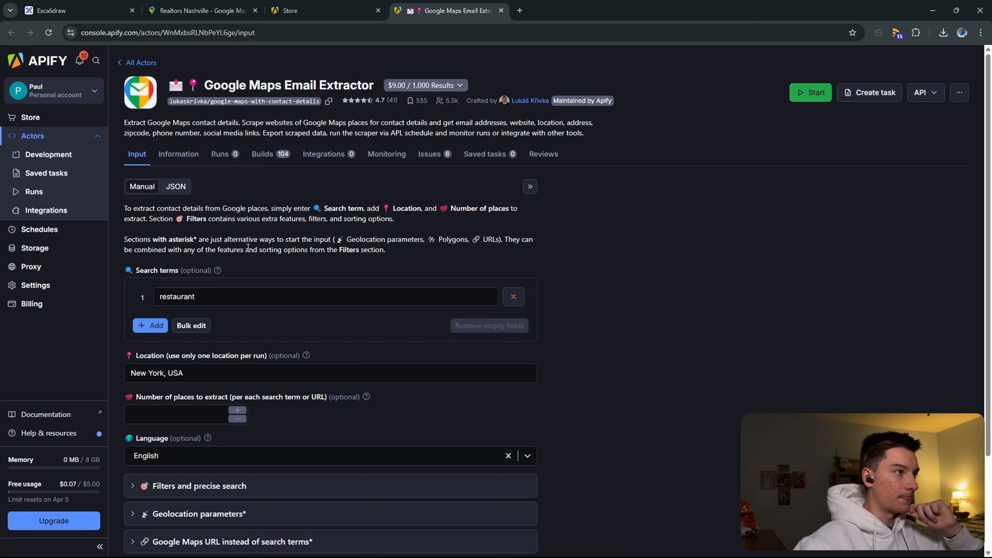
{"action": "scroll", "coordinate": [247, 247], "scroll_direction": "down", "scroll_amount": 3}
{"action": "scroll", "coordinate": [238, 250], "scroll_direction": "up", "scroll_amount": 2}
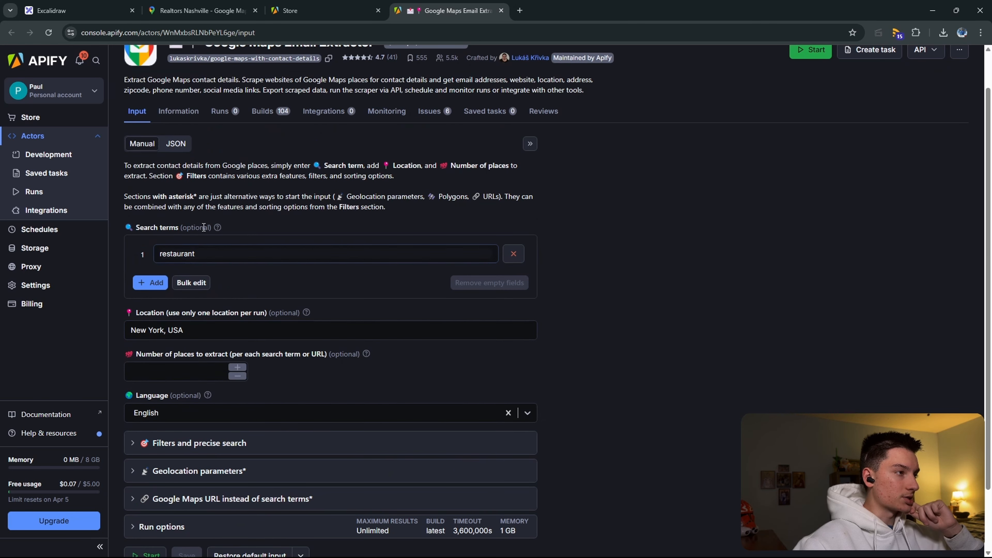
Step: Return to Google Maps and copy the search phrase "Realtors Nashville"
{"action": "left_click", "coordinate": [161, 7]}
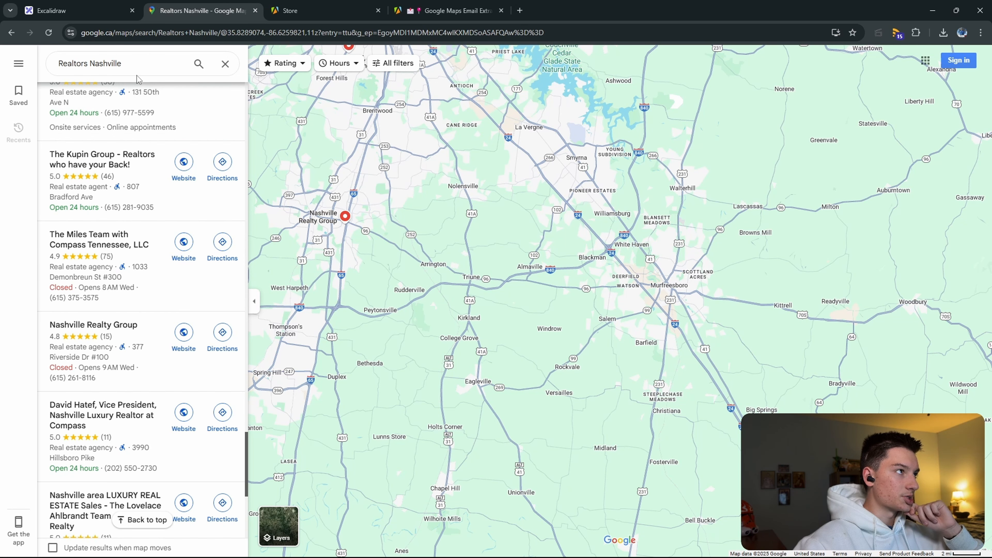
{"action": "left_click", "coordinate": [67, 62]}
{"action": "triple_click", "coordinate": [78, 61]}
{"action": "key", "text": "ctrl+c"}
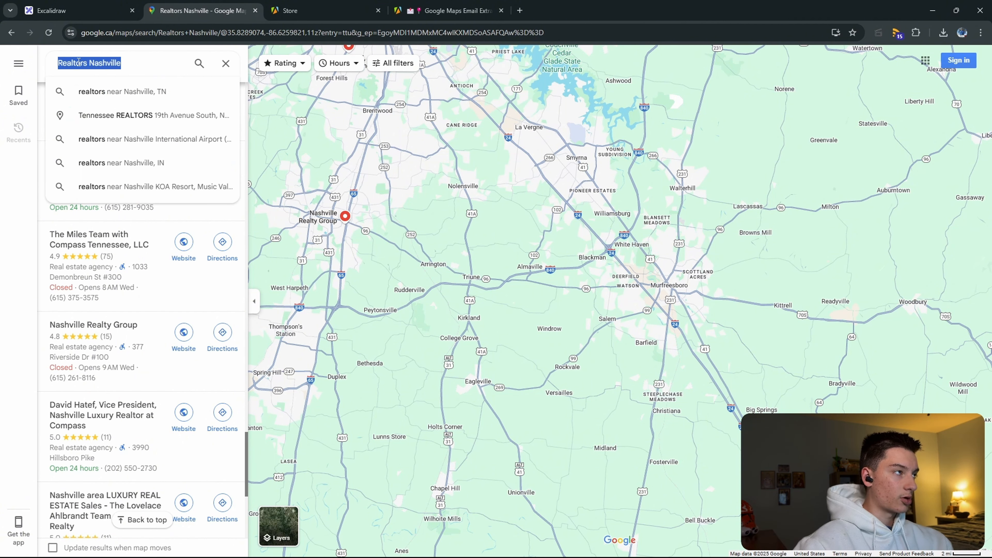
Step: Switch back to the Google Maps Email Extractor and replace its search term with "Realtors"
{"action": "left_click", "coordinate": [449, 11]}
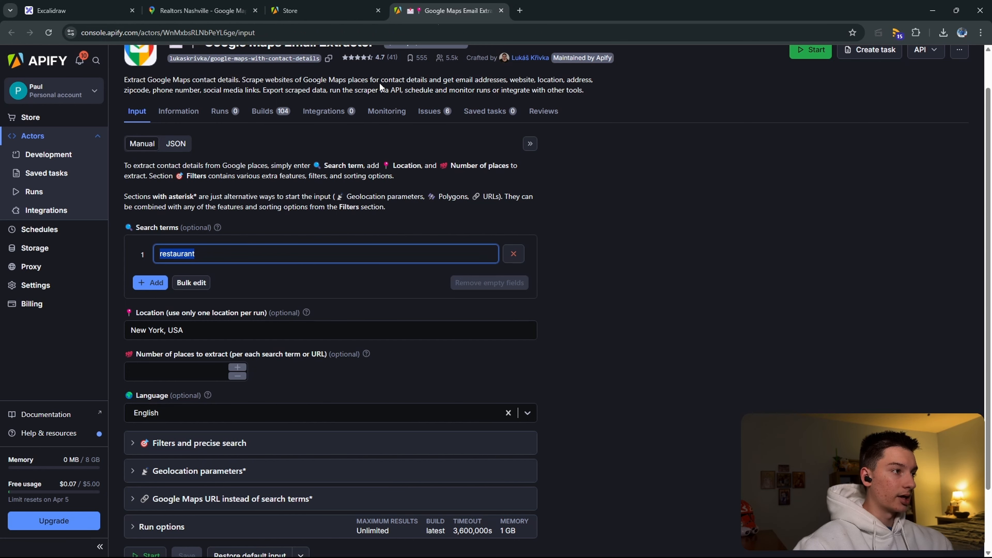
{"action": "left_click", "coordinate": [214, 257]}
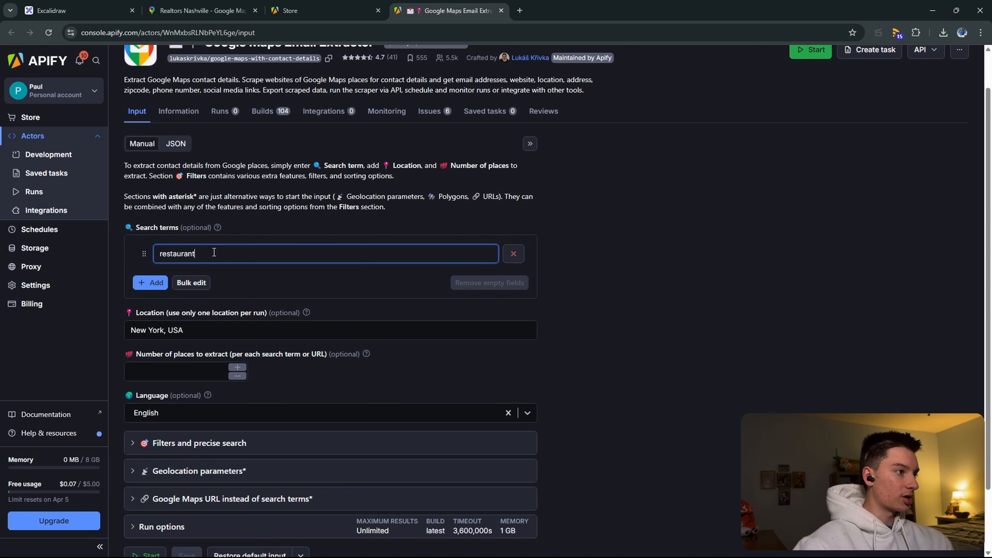
{"action": "key", "text": "ctrl+a"}
{"action": "key", "text": "ctrl+v"}
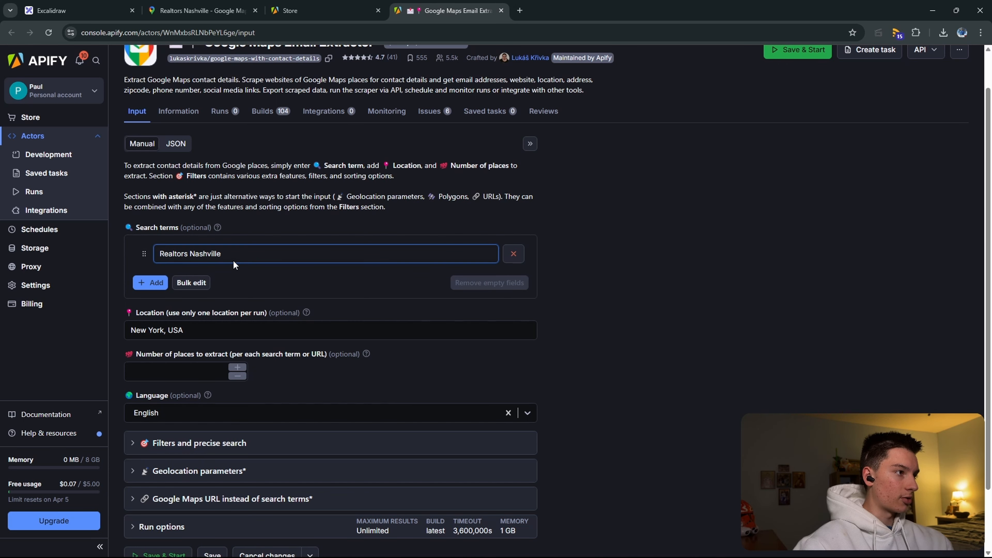
{"action": "left_click_drag", "start_coordinate": [372, 252], "coordinate": [182, 258]}
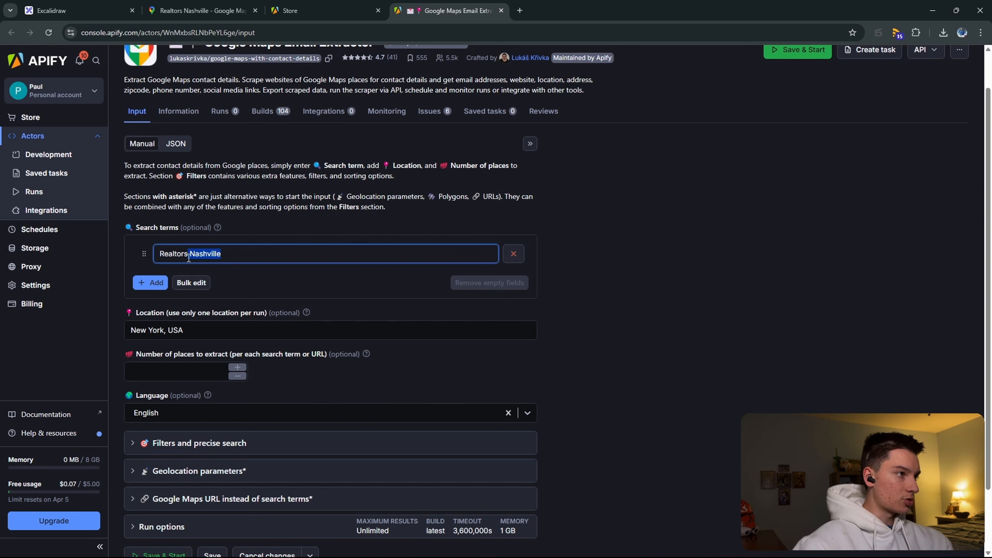
{"action": "key", "text": "BackSpace"}
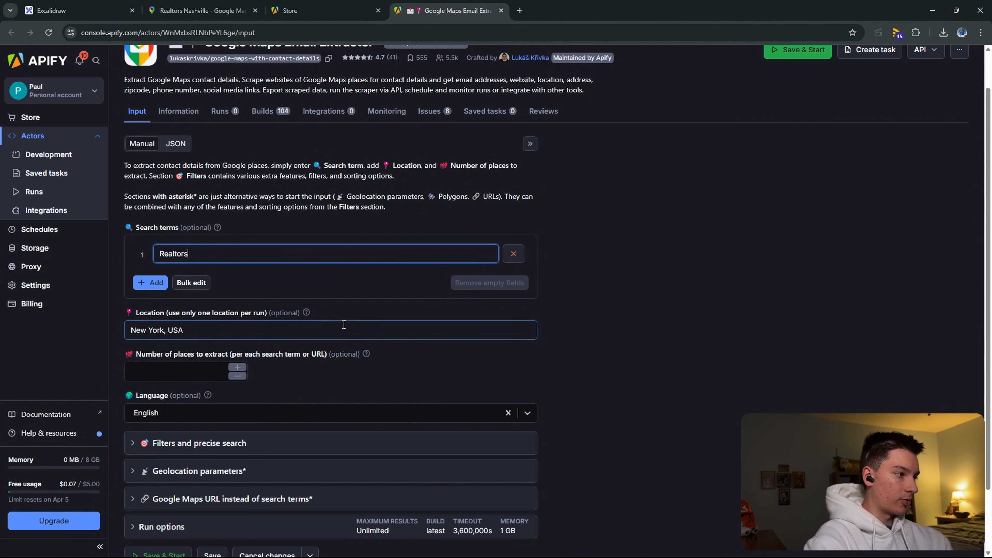
Step: Expand the section for Google Maps URLs instead of search terms, remove the search term and clear the location
{"action": "left_click_drag", "start_coordinate": [344, 323], "coordinate": [131, 296]}
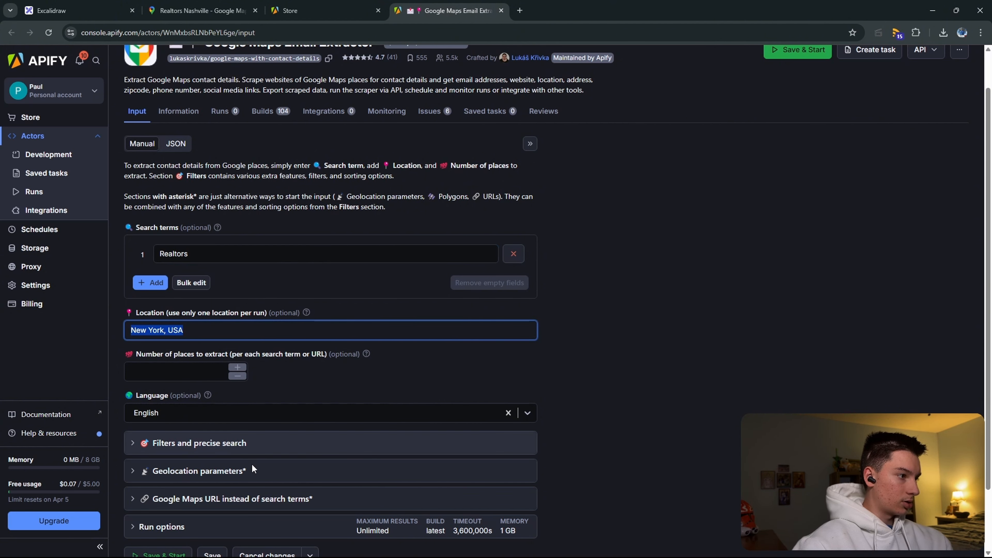
{"action": "left_click", "coordinate": [269, 499]}
{"action": "scroll", "coordinate": [285, 459], "scroll_direction": "down", "scroll_amount": 2}
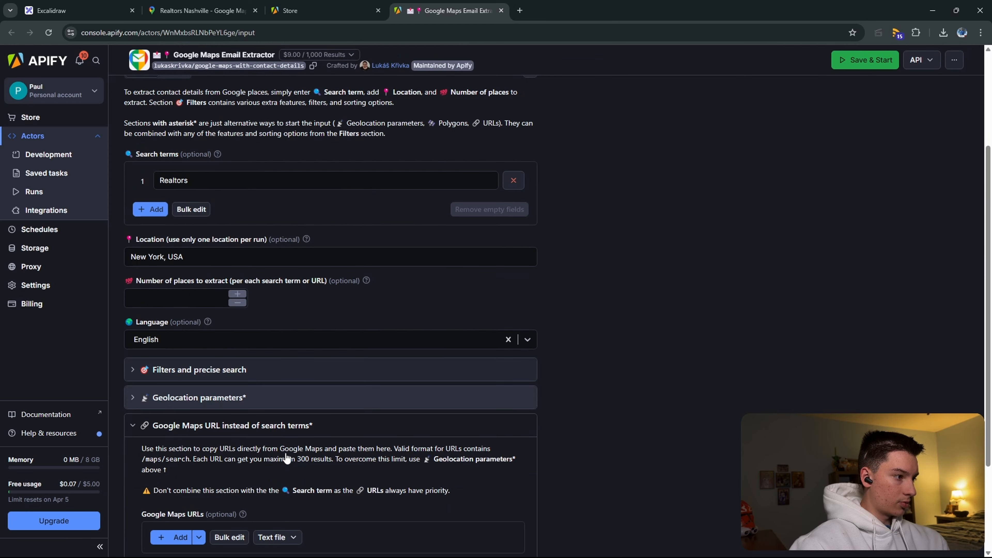
{"action": "scroll", "coordinate": [287, 458], "scroll_direction": "down", "scroll_amount": 1}
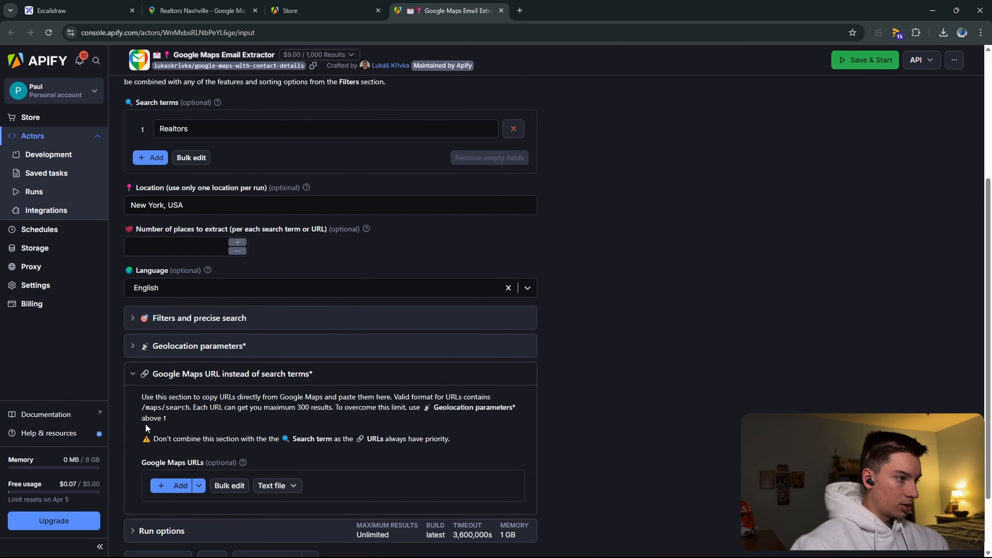
{"action": "left_click", "coordinate": [513, 128]}
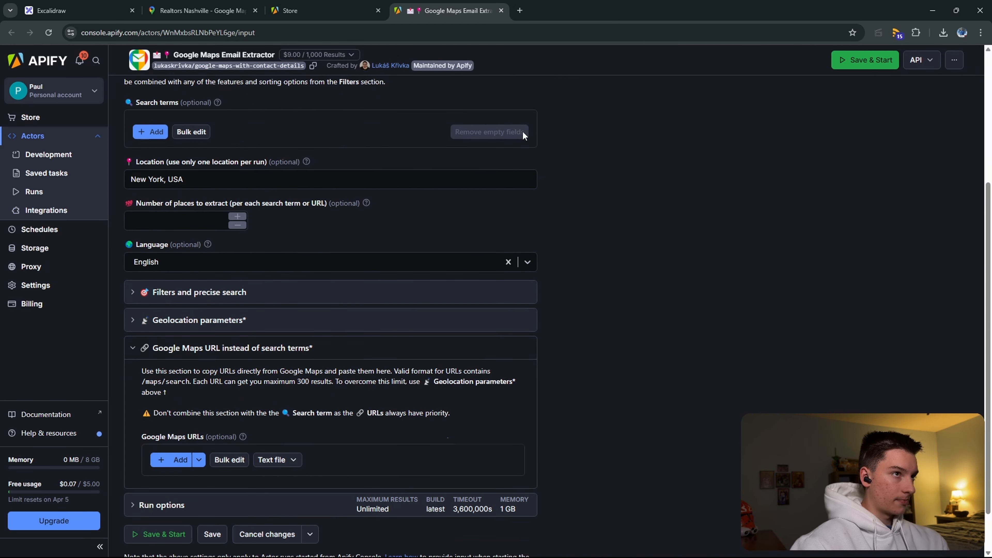
{"action": "left_click_drag", "start_coordinate": [390, 184], "coordinate": [115, 197]}
{"action": "key", "text": "BackSpace"}
Step: Copy the Nashville realtors search URL from Google Maps, add it to the Actor's Google Maps URLs and save the input
{"action": "key", "text": "ctrl+2"}
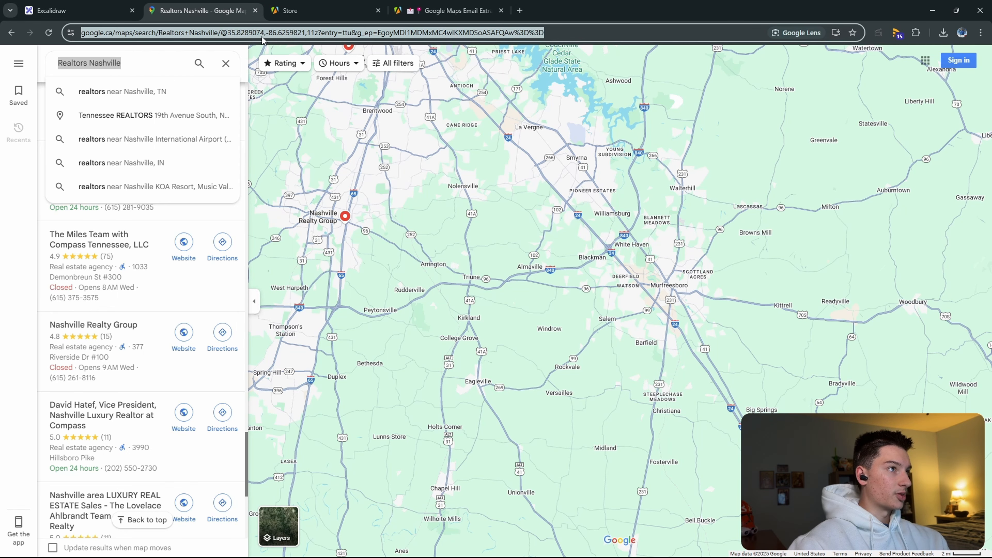
{"action": "left_click", "coordinate": [428, 4]}
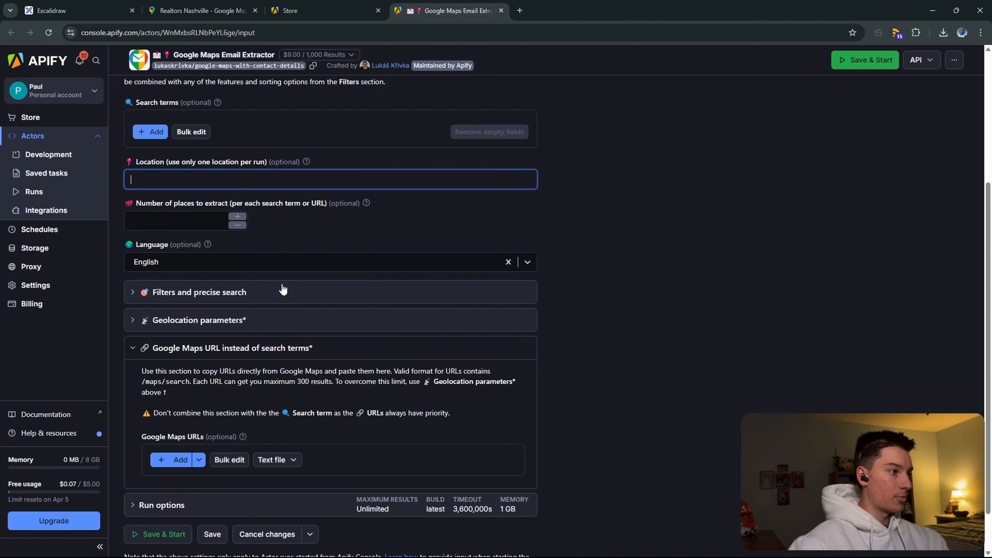
{"action": "left_click", "coordinate": [174, 456]}
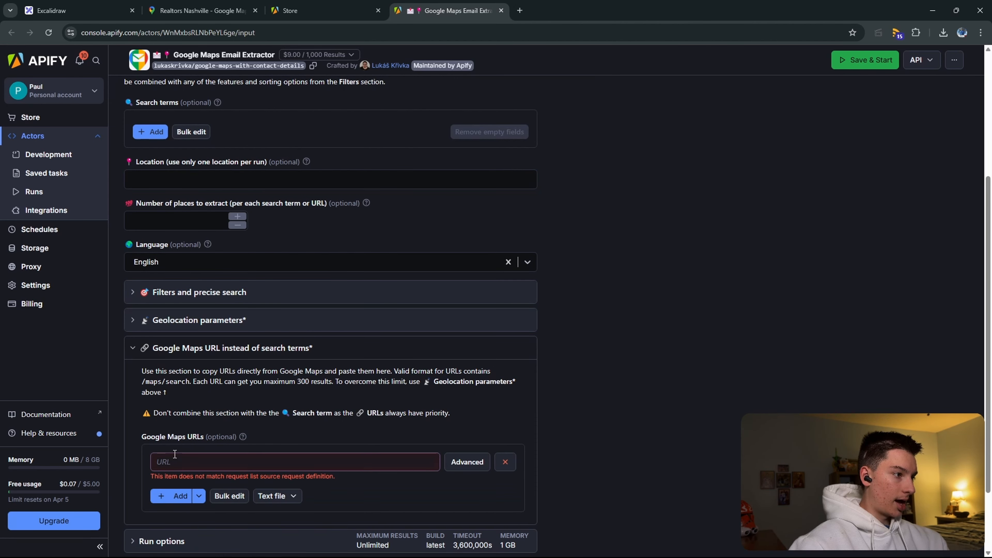
{"action": "left_click", "coordinate": [220, 462]}
{"action": "key", "text": "ctrl+v"}
{"action": "left_click_drag", "start_coordinate": [219, 462], "coordinate": [75, 460]}
{"action": "left_click", "coordinate": [641, 479]}
{"action": "scroll", "coordinate": [372, 493], "scroll_direction": "down", "scroll_amount": 1}
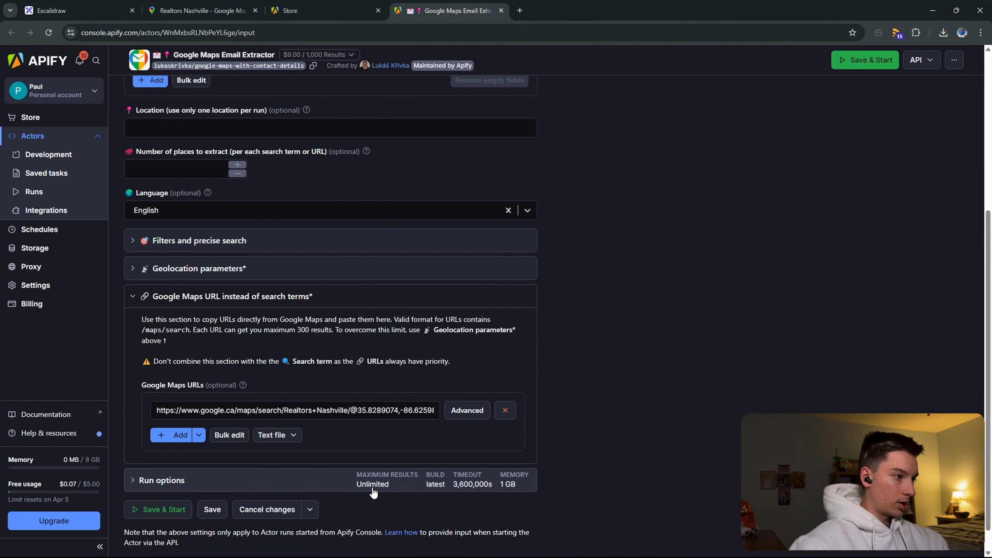
{"action": "left_click", "coordinate": [217, 515]}
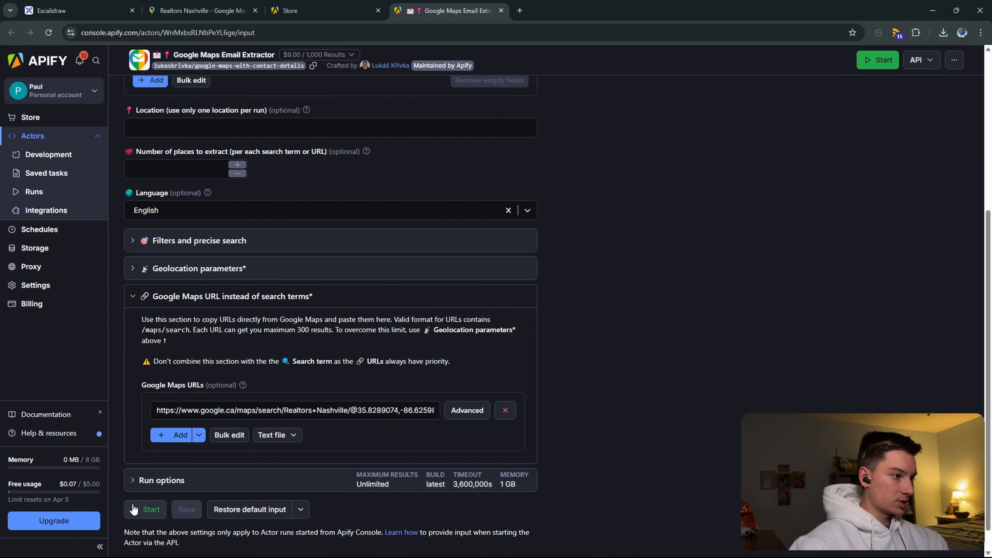
Step: Expand the run options and review the build, timeout and memory settings along with the rest of the input form
{"action": "scroll", "coordinate": [189, 347], "scroll_direction": "up", "scroll_amount": 1}
{"action": "scroll", "coordinate": [190, 348], "scroll_direction": "up", "scroll_amount": 4}
{"action": "scroll", "coordinate": [193, 327], "scroll_direction": "down", "scroll_amount": 5}
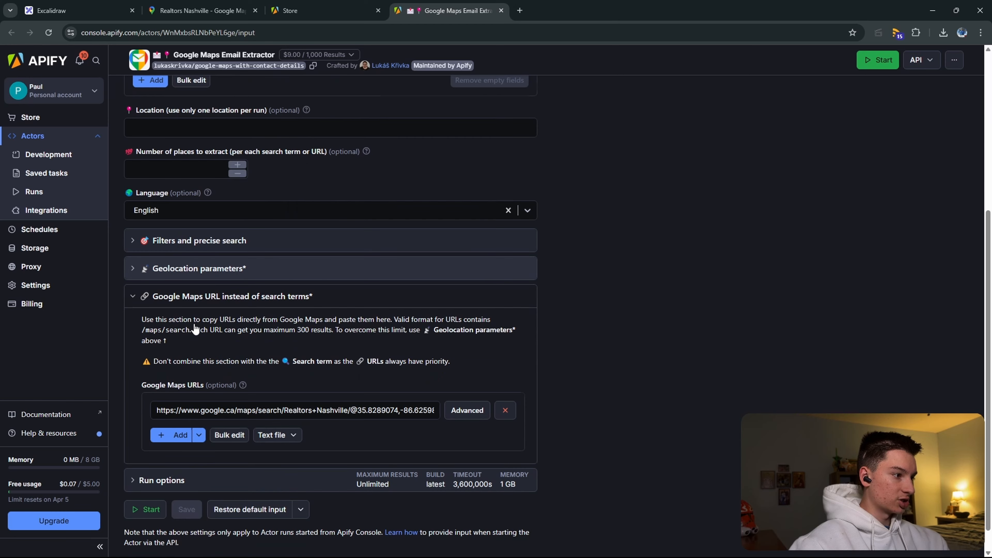
{"action": "left_click", "coordinate": [181, 480]}
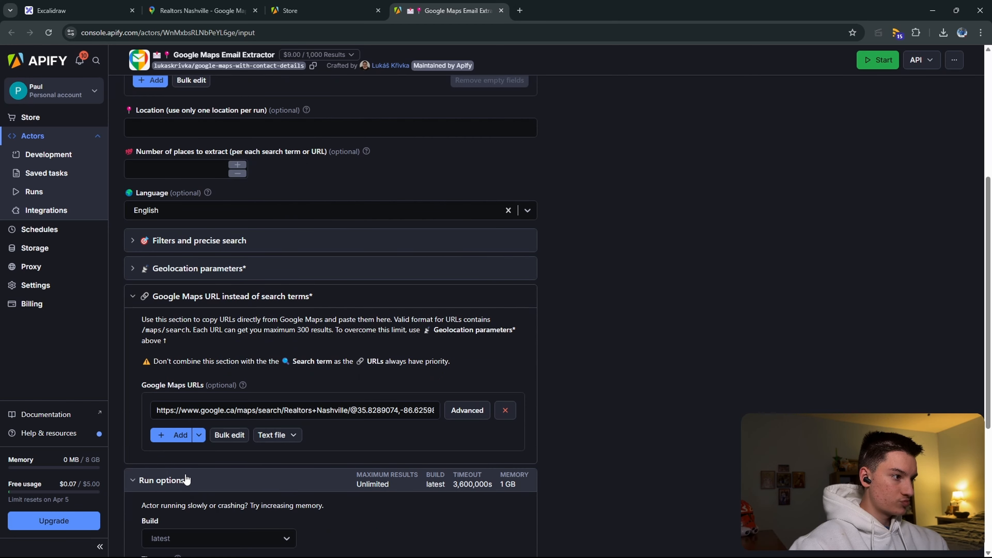
{"action": "scroll", "coordinate": [185, 479], "scroll_direction": "down", "scroll_amount": 4}
{"action": "scroll", "coordinate": [188, 453], "scroll_direction": "up", "scroll_amount": 2}
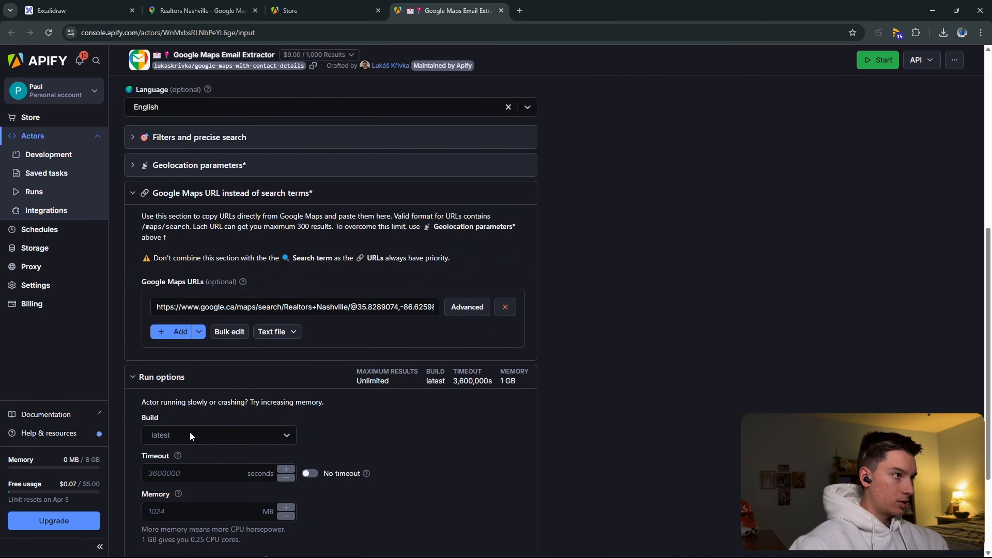
{"action": "scroll", "coordinate": [209, 381], "scroll_direction": "up", "scroll_amount": 5}
{"action": "scroll", "coordinate": [207, 375], "scroll_direction": "up", "scroll_amount": 2}
Step: Set the number of places to extract to 5 and start the Actor run
{"action": "left_click", "coordinate": [210, 375]}
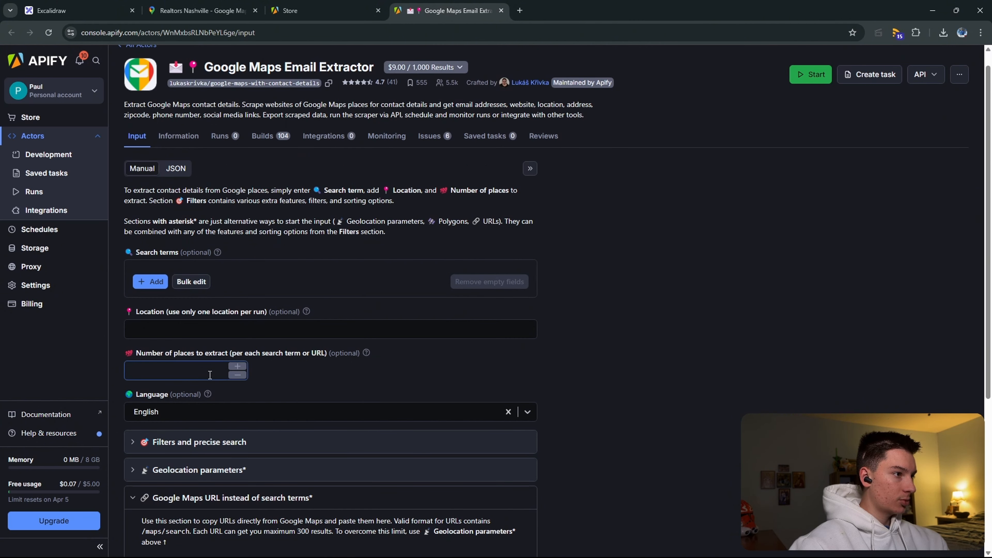
{"action": "left_click", "coordinate": [207, 397]}
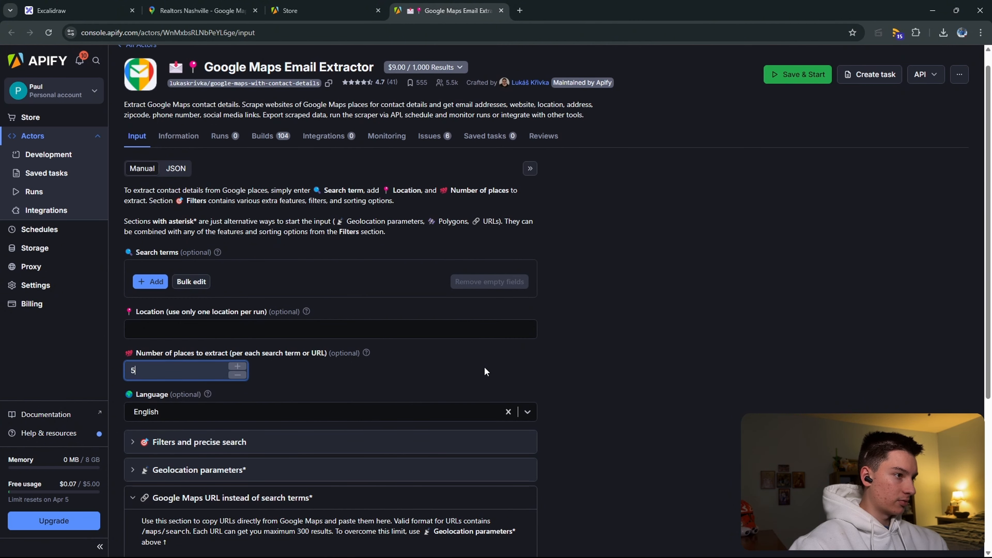
{"action": "scroll", "coordinate": [437, 392], "scroll_direction": "down", "scroll_amount": 5}
{"action": "left_click", "coordinate": [153, 484]}
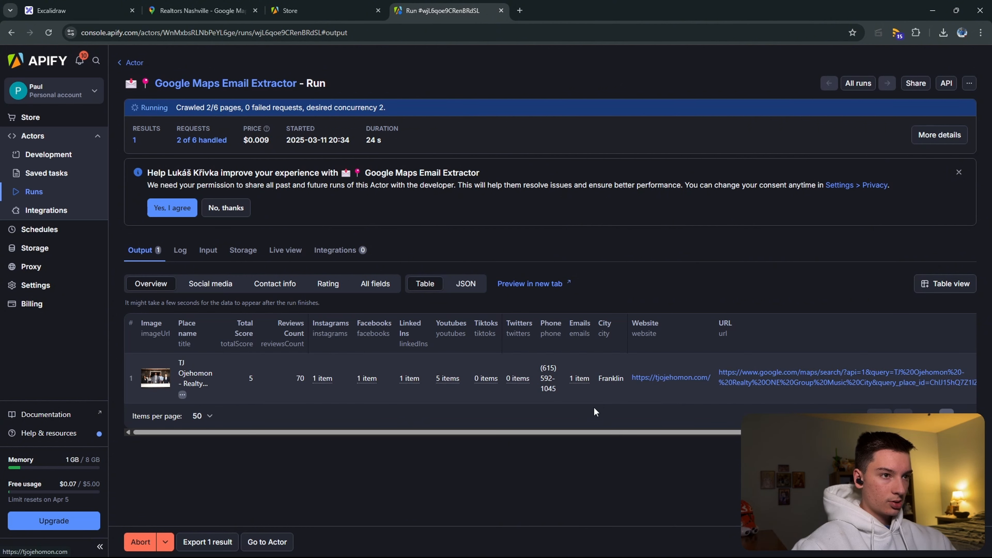
Step: Examine the scraped realtors in the run output, including their extracted emails, and check the price of the run
{"action": "mouse_move", "coordinate": [580, 378]}
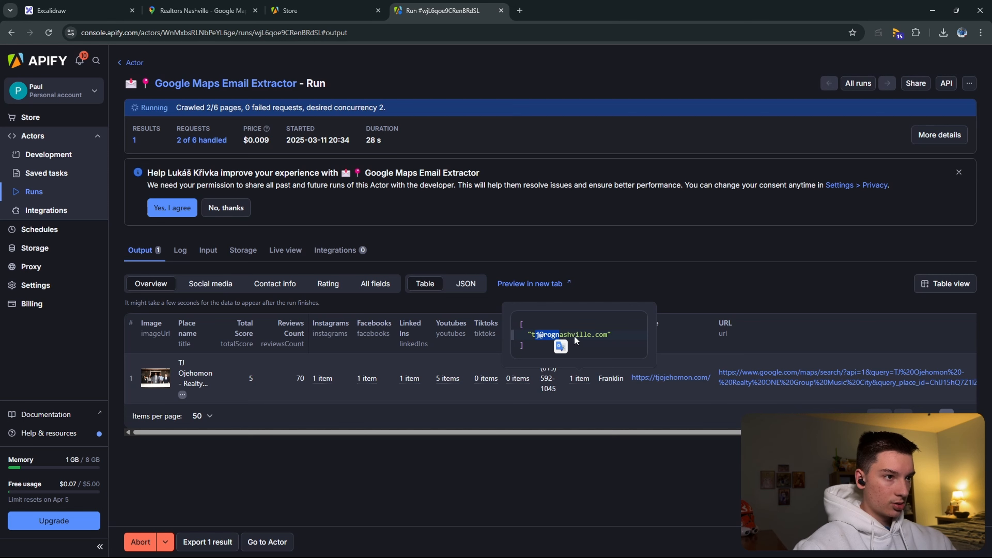
{"action": "left_click", "coordinate": [597, 355]}
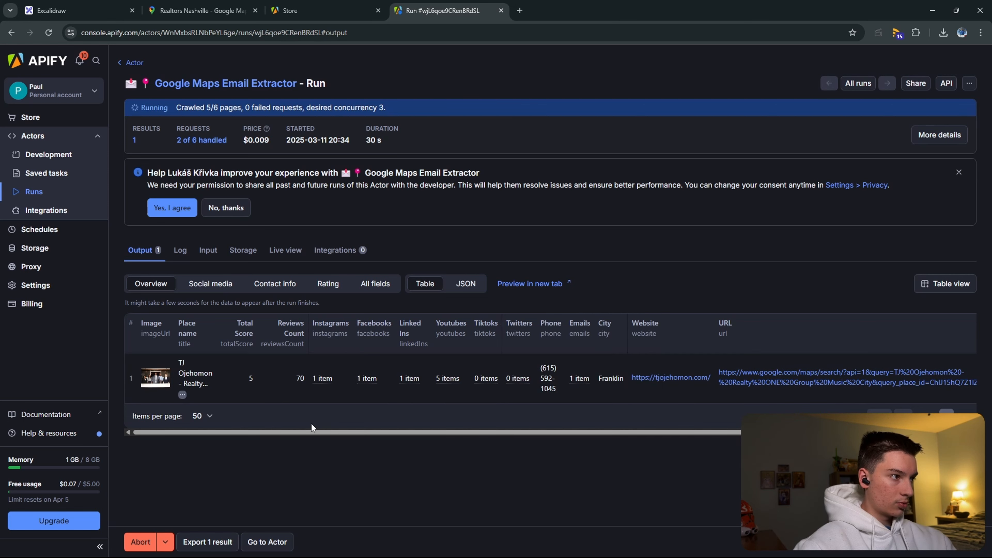
{"action": "scroll", "coordinate": [581, 361], "scroll_direction": "down", "scroll_amount": 1}
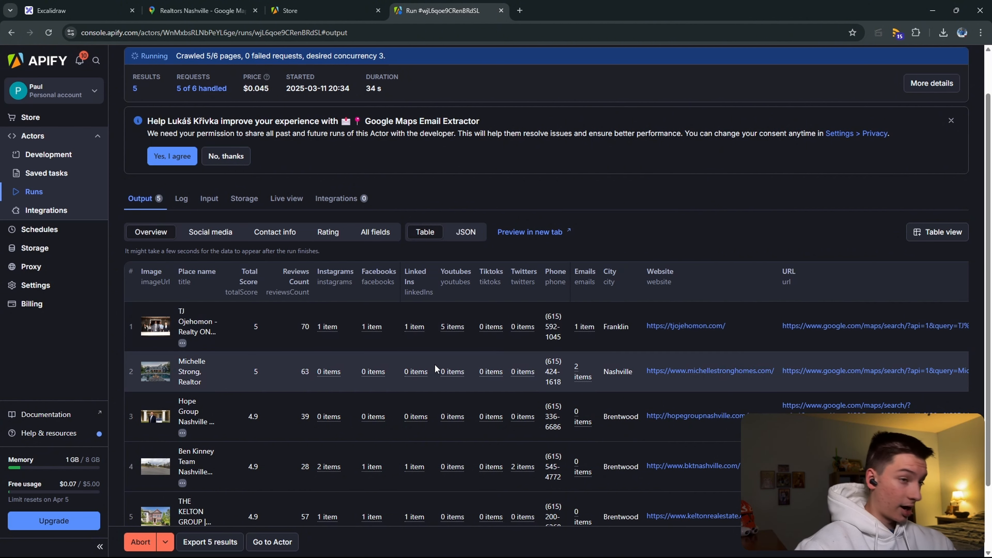
{"action": "mouse_move", "coordinate": [579, 385]}
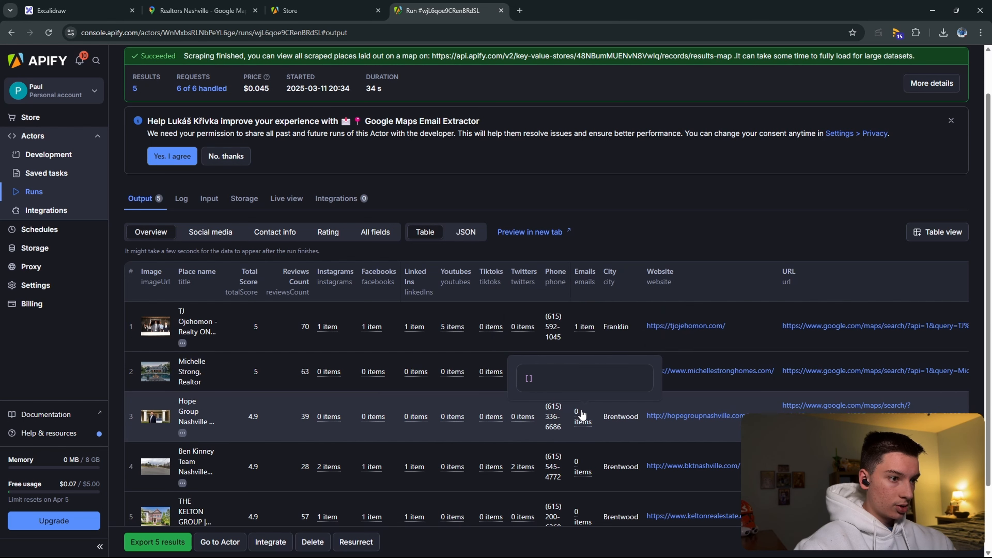
{"action": "scroll", "coordinate": [586, 438], "scroll_direction": "down", "scroll_amount": 2}
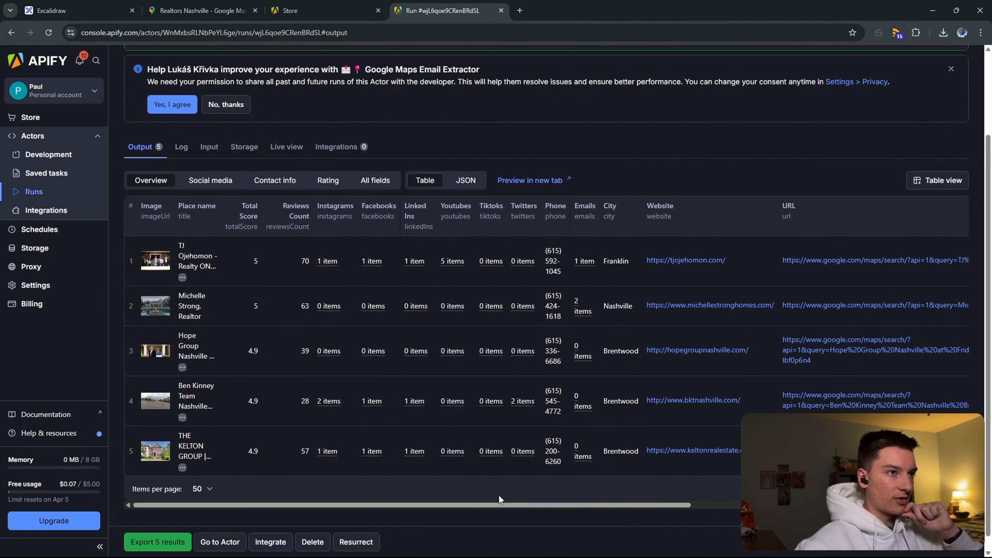
{"action": "scroll", "coordinate": [632, 463], "scroll_direction": "up", "scroll_amount": 3}
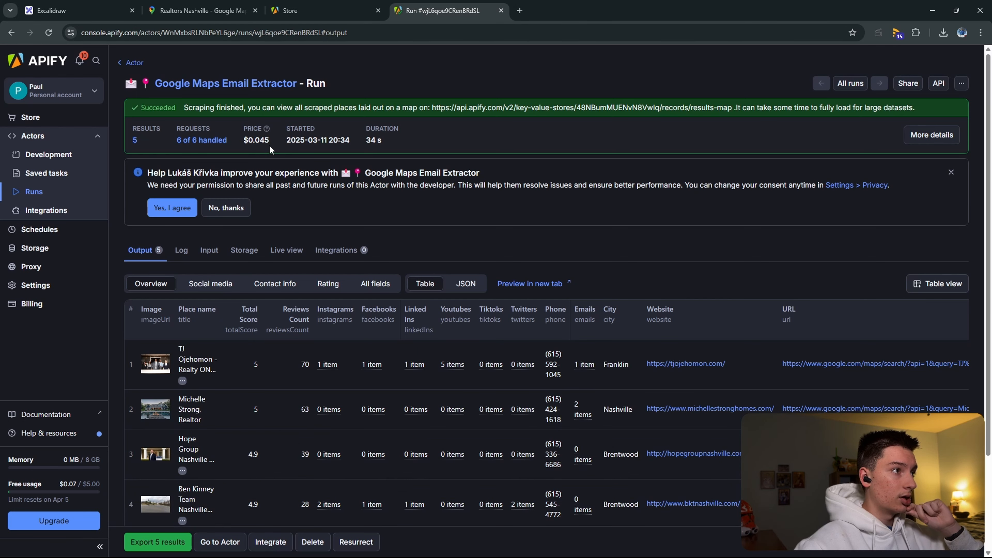
{"action": "left_click", "coordinate": [507, 235]}
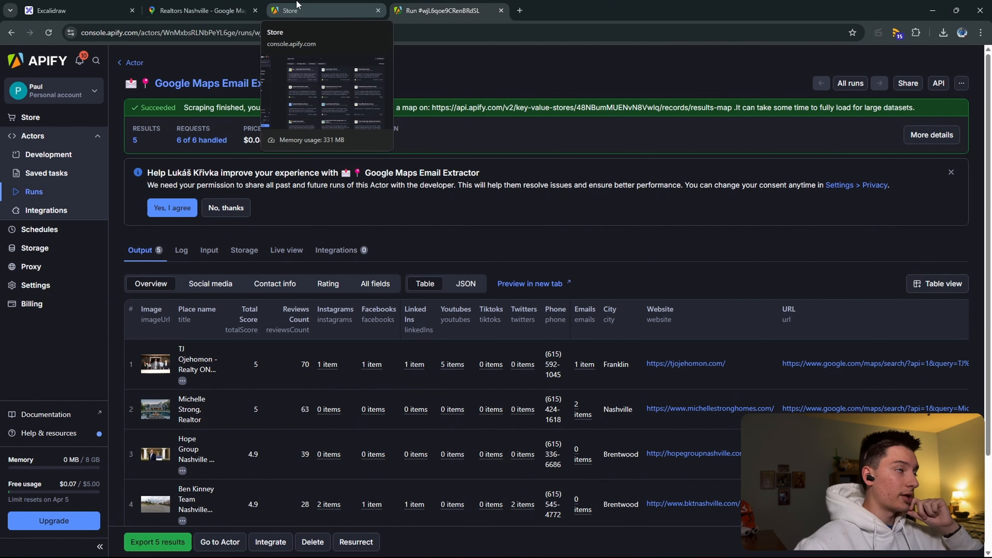
Step: Open the Google Maps Extractor Actor from the Store results in a new browser tab and close the finished run's tab
{"action": "left_click", "coordinate": [304, 5]}
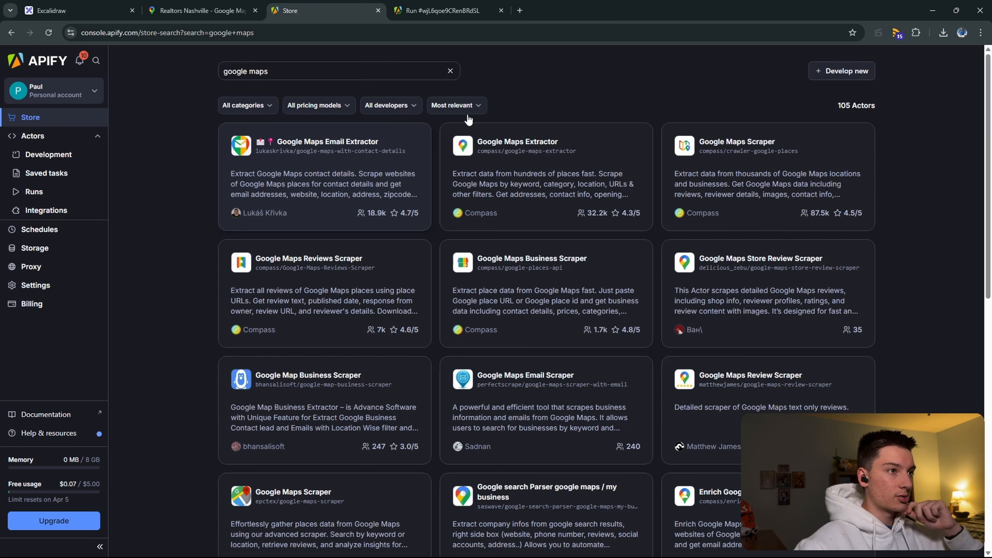
{"action": "left_click", "coordinate": [534, 161], "text": "ctrl"}
{"action": "left_click", "coordinate": [546, 15]}
{"action": "key", "text": "ctrl+w"}
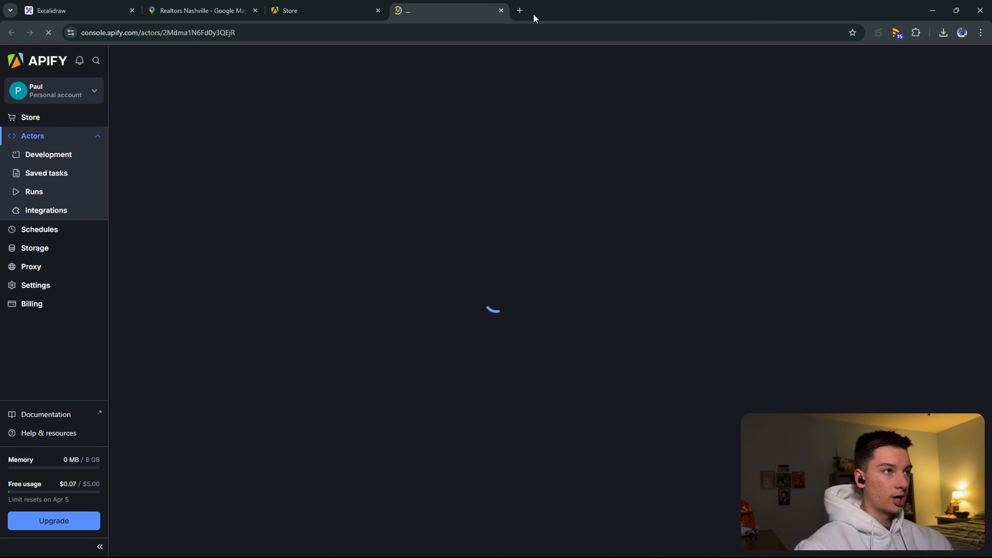
Step: Read the Google Maps Extractor's description and its input instructions
{"action": "scroll", "coordinate": [144, 248], "scroll_direction": "down", "scroll_amount": 1}
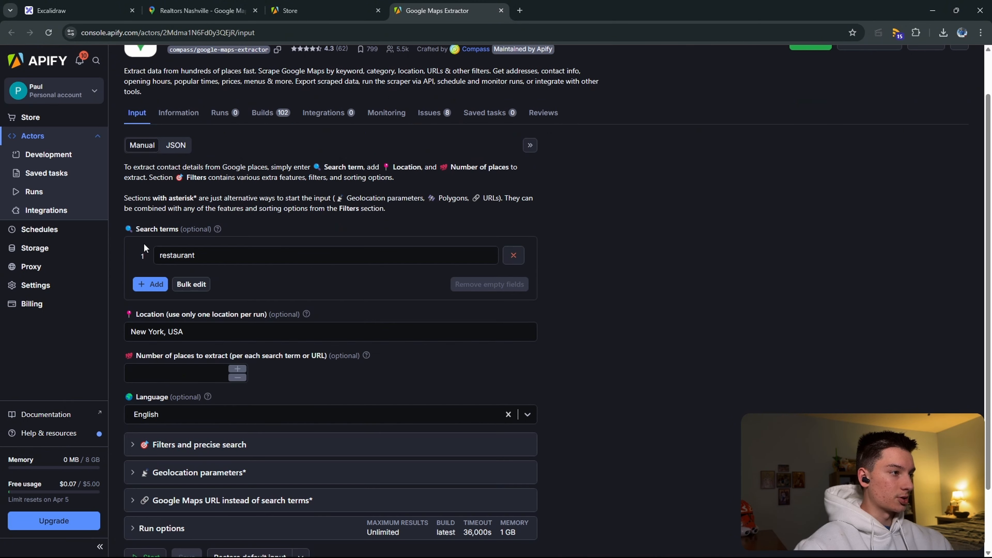
{"action": "scroll", "coordinate": [144, 248], "scroll_direction": "up", "scroll_amount": 1}
{"action": "left_click_drag", "start_coordinate": [124, 218], "coordinate": [402, 221]}
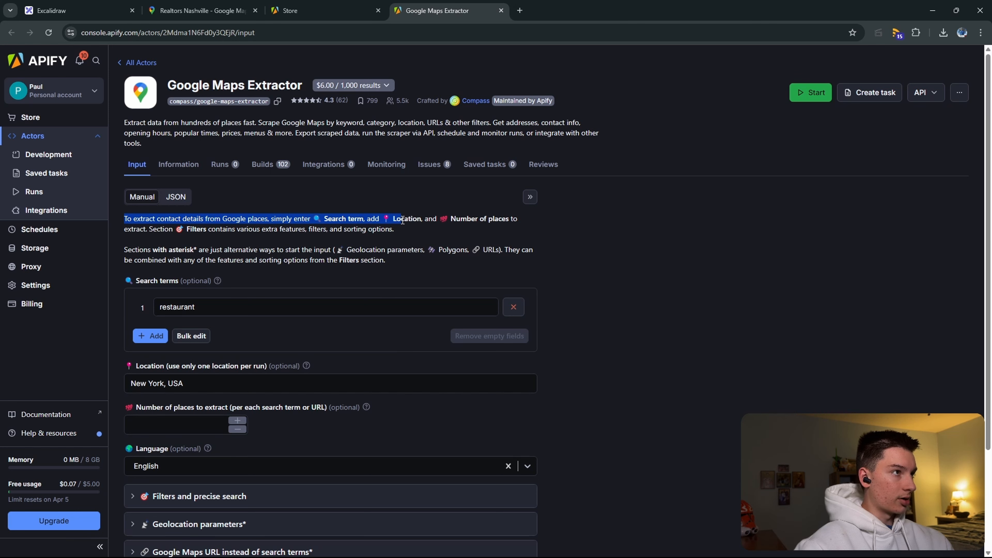
{"action": "left_click_drag", "start_coordinate": [140, 123], "coordinate": [280, 134]}
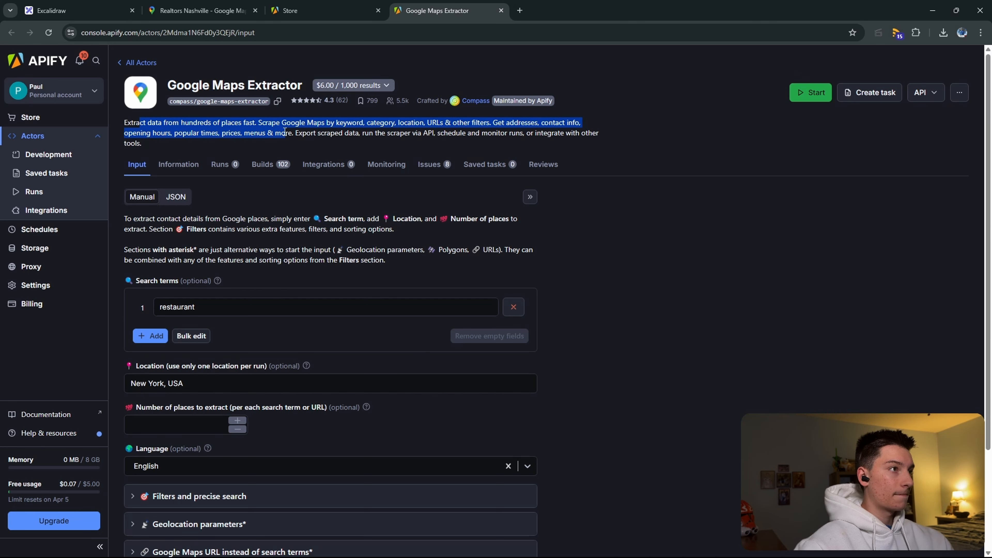
{"action": "left_click", "coordinate": [291, 140]}
Step: Copy the URL of the Realtors Nashville search from the Google Maps tab and return to the Google Maps Extractor
{"action": "left_click", "coordinate": [289, 303]}
{"action": "left_click", "coordinate": [166, 11]}
{"action": "left_click", "coordinate": [106, 11]}
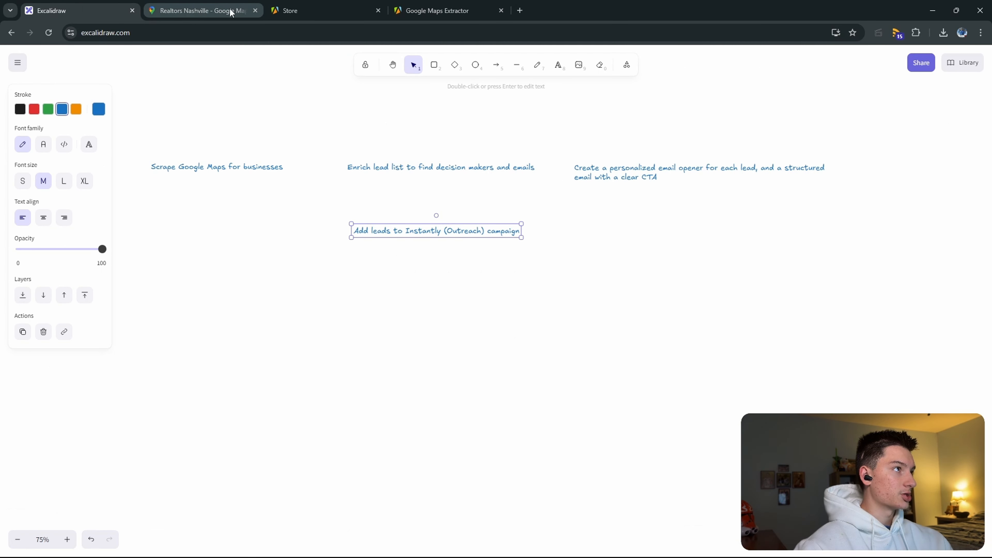
{"action": "left_click", "coordinate": [231, 13]}
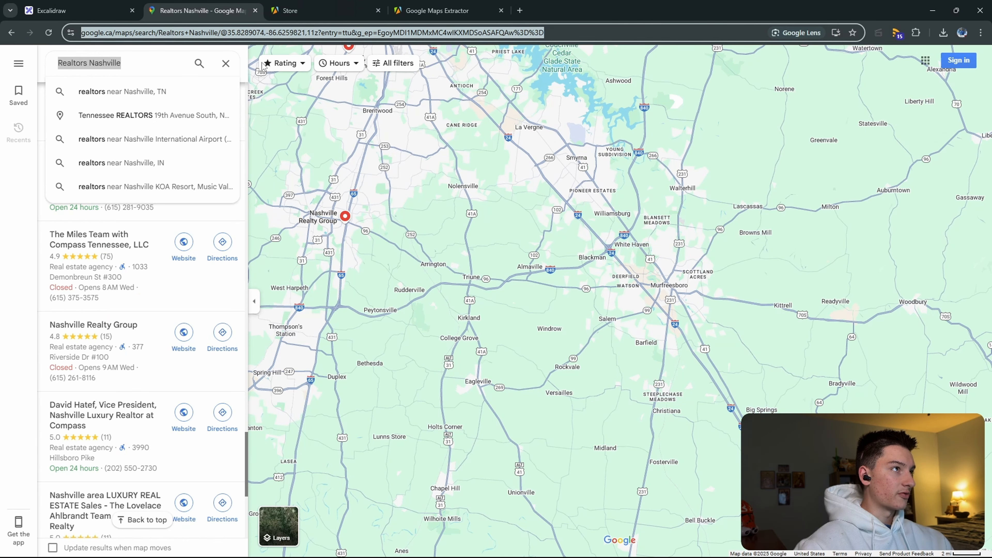
{"action": "left_click", "coordinate": [437, 10]}
Step: Expand the section for using a Google Maps URL instead of search terms and remove the "restaurant" search term
{"action": "scroll", "coordinate": [402, 279], "scroll_direction": "down", "scroll_amount": 1}
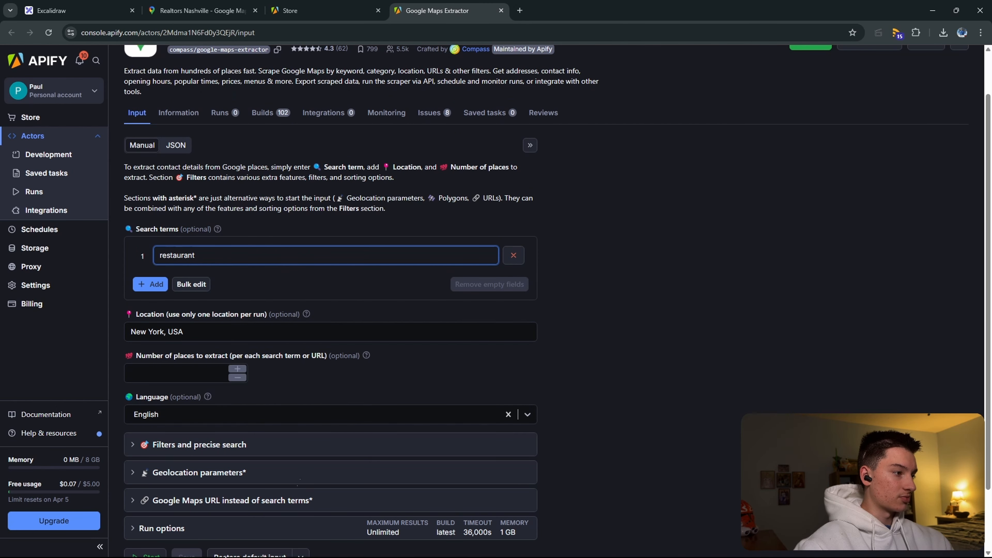
{"action": "left_click", "coordinate": [230, 501]}
{"action": "scroll", "coordinate": [256, 466], "scroll_direction": "down", "scroll_amount": 3}
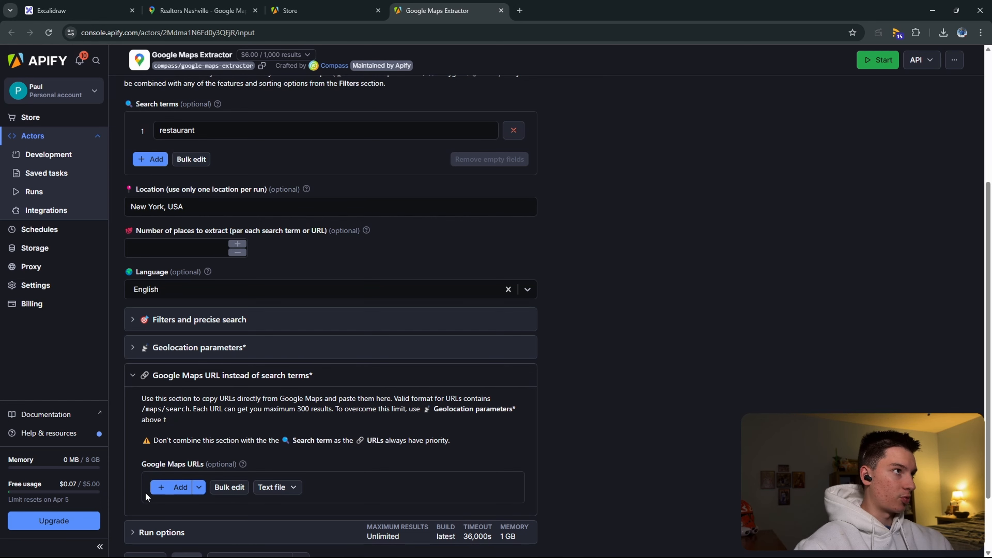
{"action": "scroll", "coordinate": [242, 169], "scroll_direction": "up", "scroll_amount": 3}
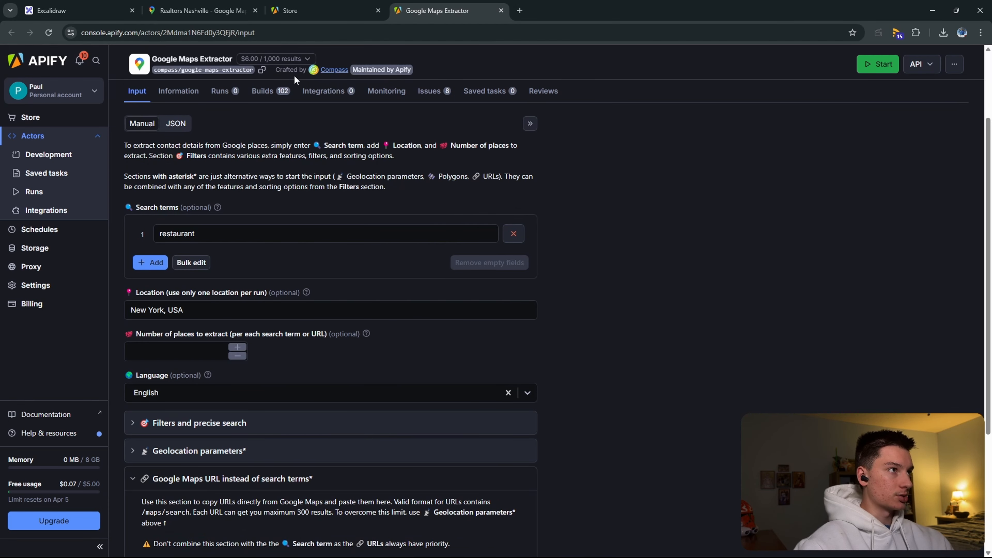
{"action": "left_click", "coordinate": [510, 234]}
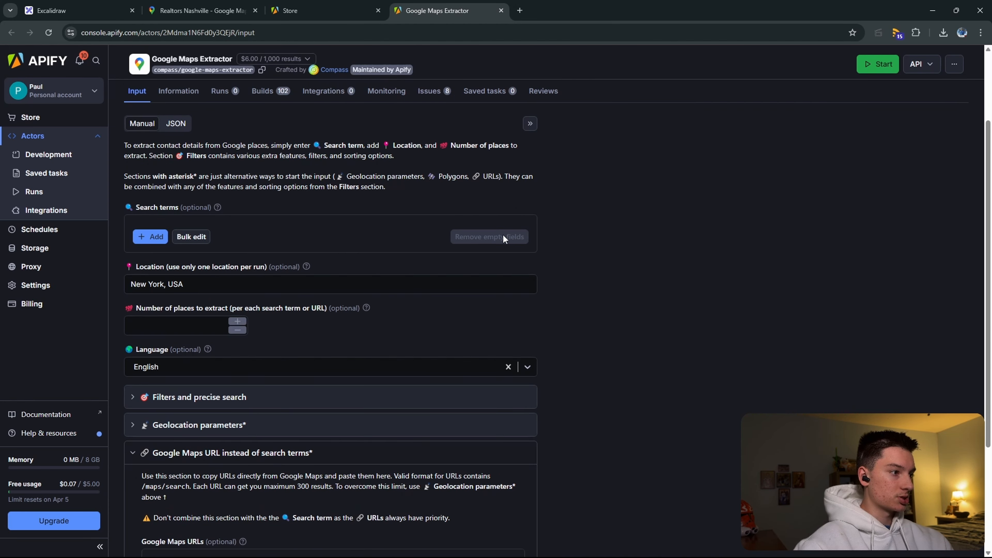
Step: Add an entry under Google Maps URLs and paste the copied Realtors Nashville search URL into it
{"action": "scroll", "coordinate": [273, 351], "scroll_direction": "down", "scroll_amount": 4}
{"action": "scroll", "coordinate": [196, 352], "scroll_direction": "up", "scroll_amount": 4}
{"action": "left_click", "coordinate": [324, 10]}
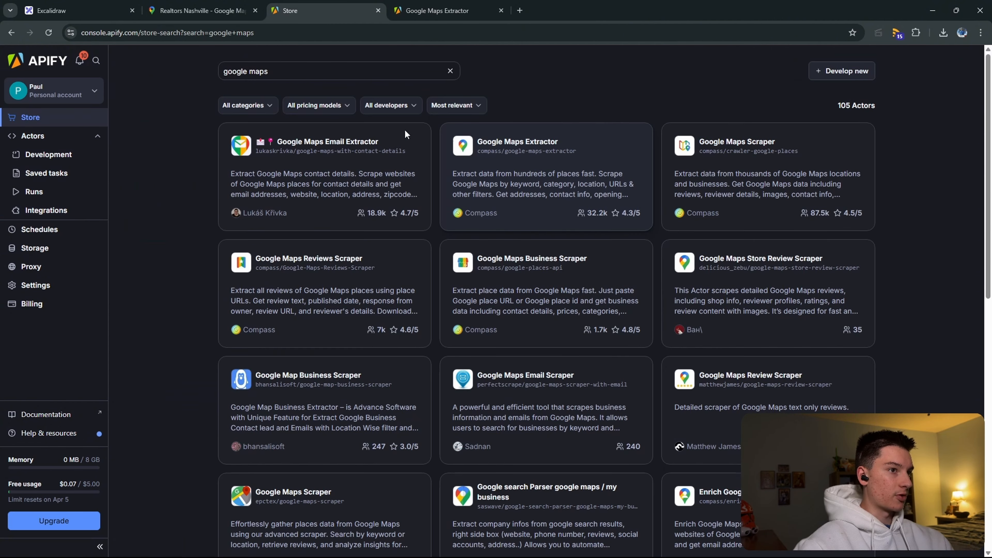
{"action": "left_click", "coordinate": [436, 10]}
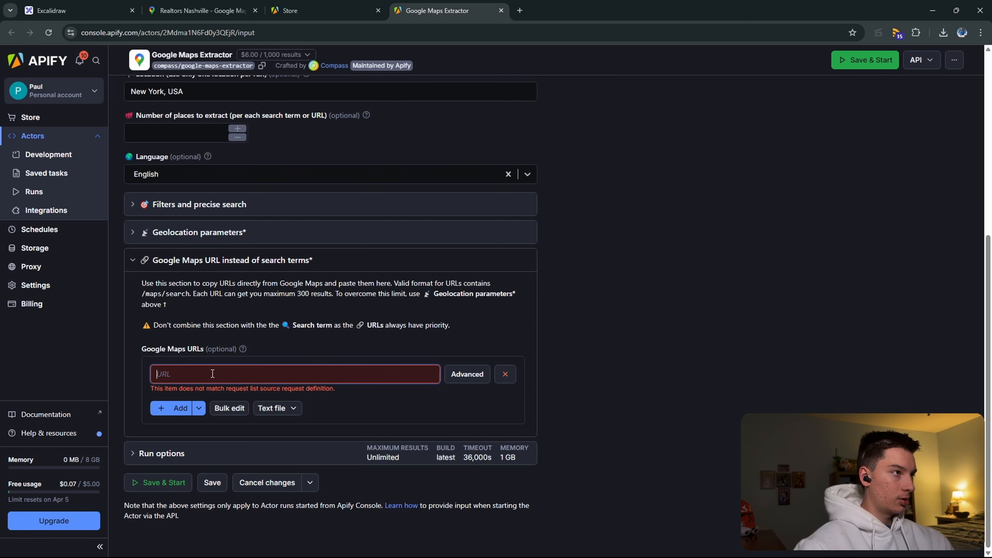
{"action": "key", "text": "ctrl+v"}
Step: Set the number of places to extract to 5, then save the input and start the Actor run
{"action": "left_click", "coordinate": [205, 252]}
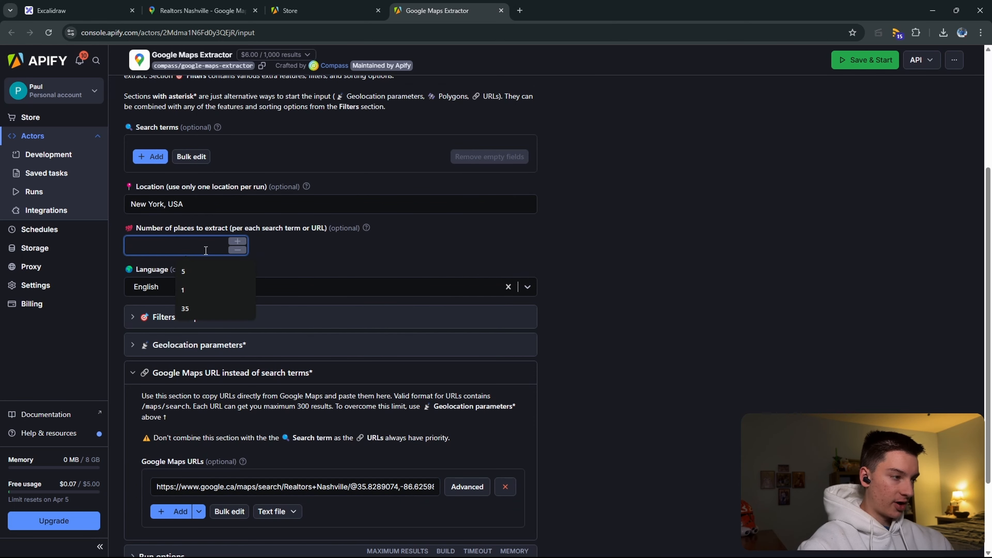
{"action": "type", "text": "5"}
{"action": "scroll", "coordinate": [233, 266], "scroll_direction": "down", "scroll_amount": 2}
{"action": "left_click", "coordinate": [189, 483]}
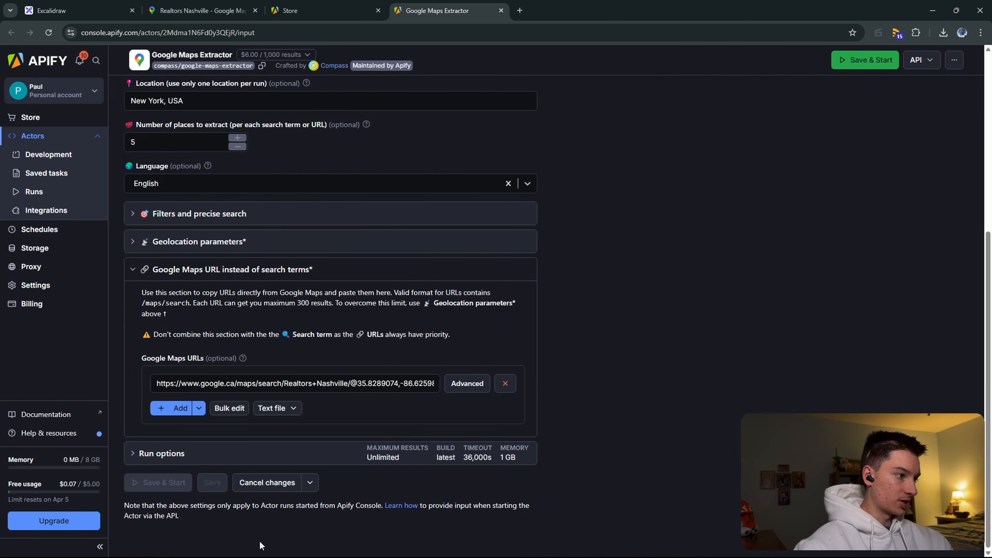
Step: Open the Google Maps Scraper Actor from the Store results in a separate tab, close the Store tab and return to the Extractor run
{"action": "left_click", "coordinate": [324, 11]}
{"action": "middle_click", "coordinate": [742, 153]}
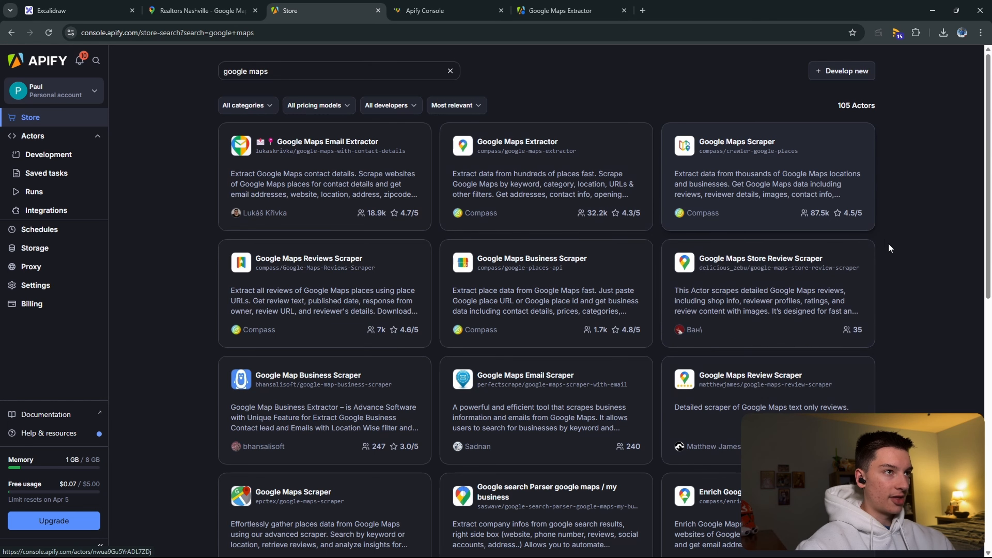
{"action": "middle_click", "coordinate": [360, 5]}
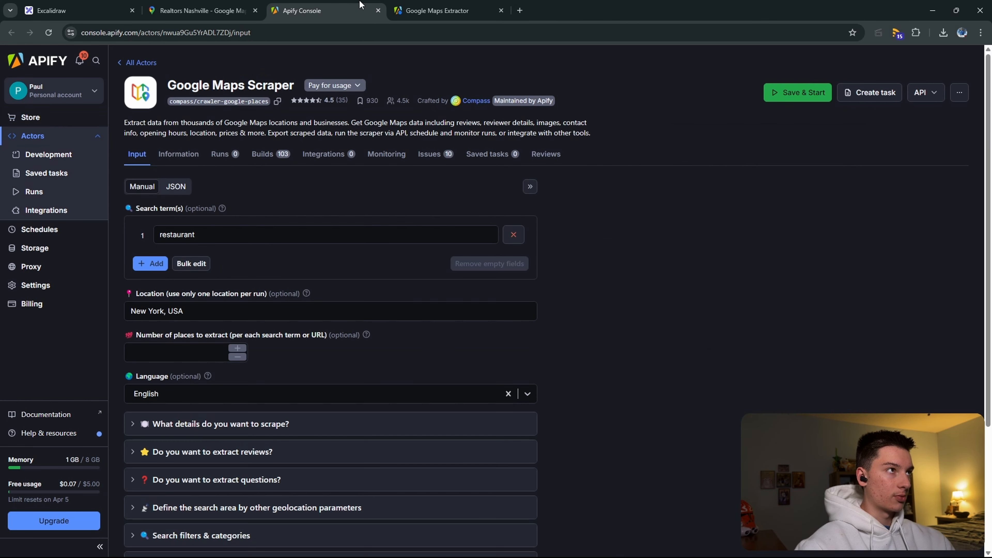
{"action": "left_click", "coordinate": [431, 5]}
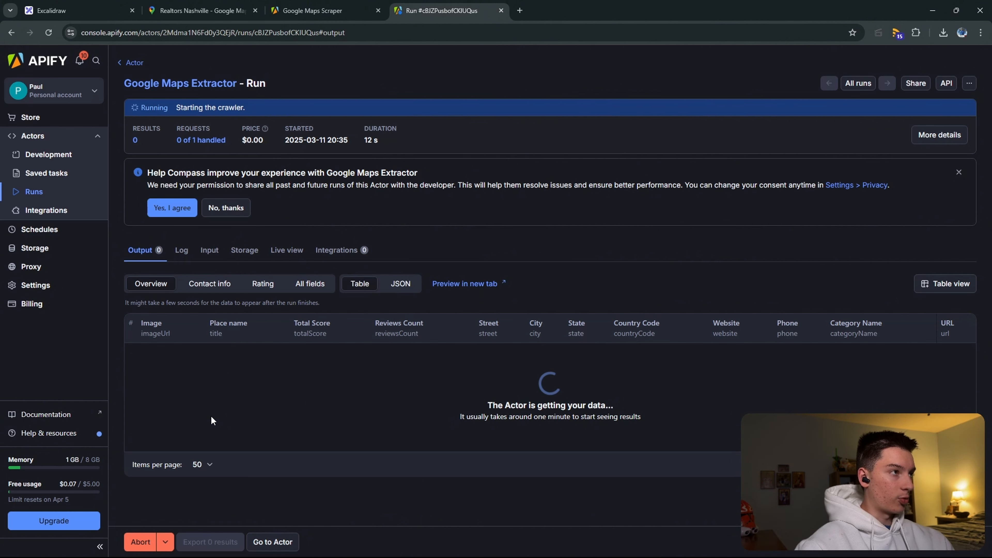
Step: Find the Make website in a new browser tab and open its login page
{"action": "left_click", "coordinate": [519, 8]}
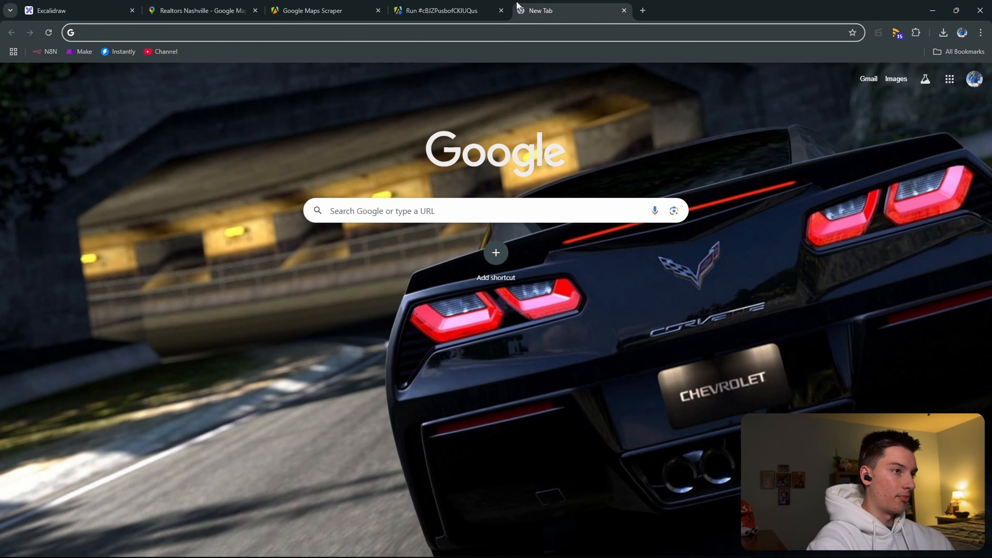
{"action": "type", "text": "make"}
{"action": "key", "text": "Return"}
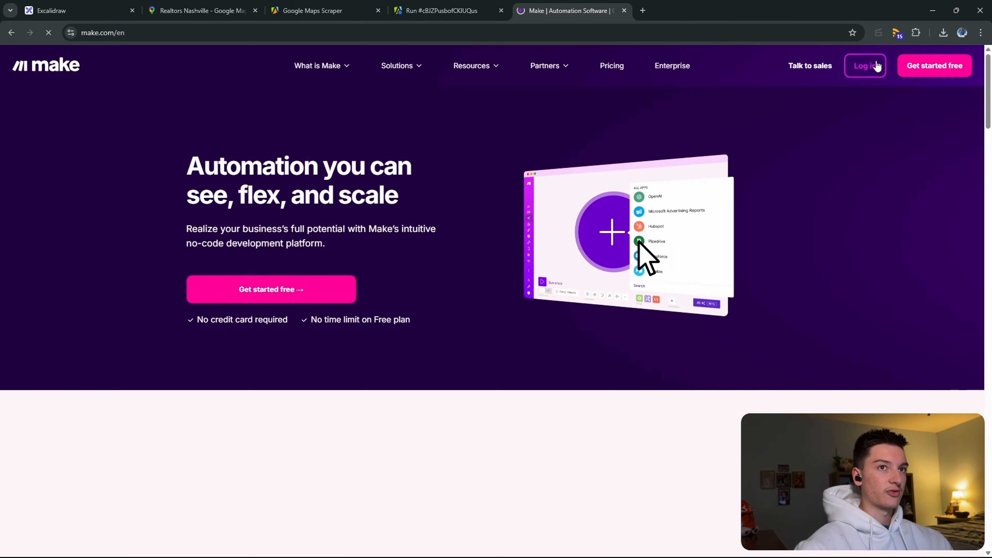
{"action": "left_click", "coordinate": [862, 65]}
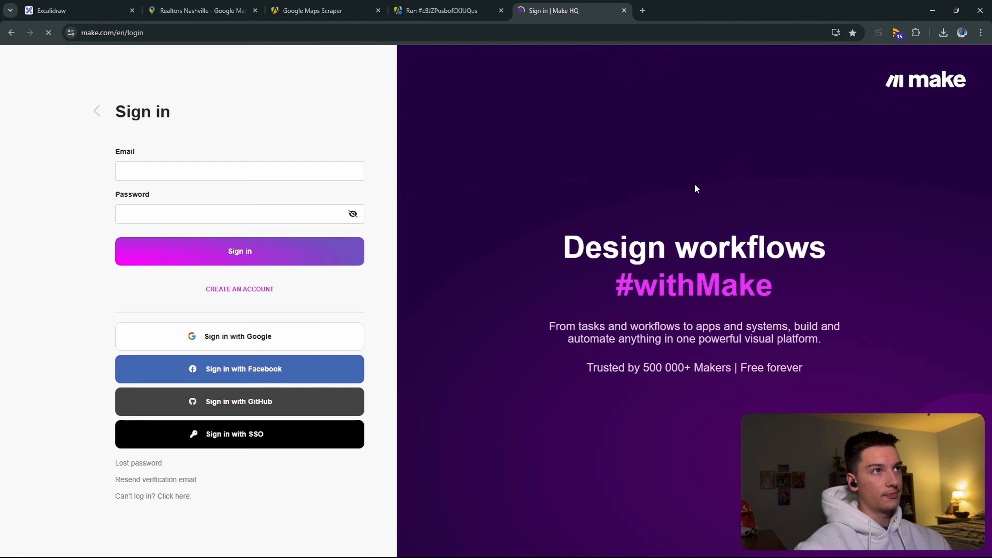
Step: Sign in to the Ace Automations organization with a Google account and create a new scenario
{"action": "left_click", "coordinate": [324, 341]}
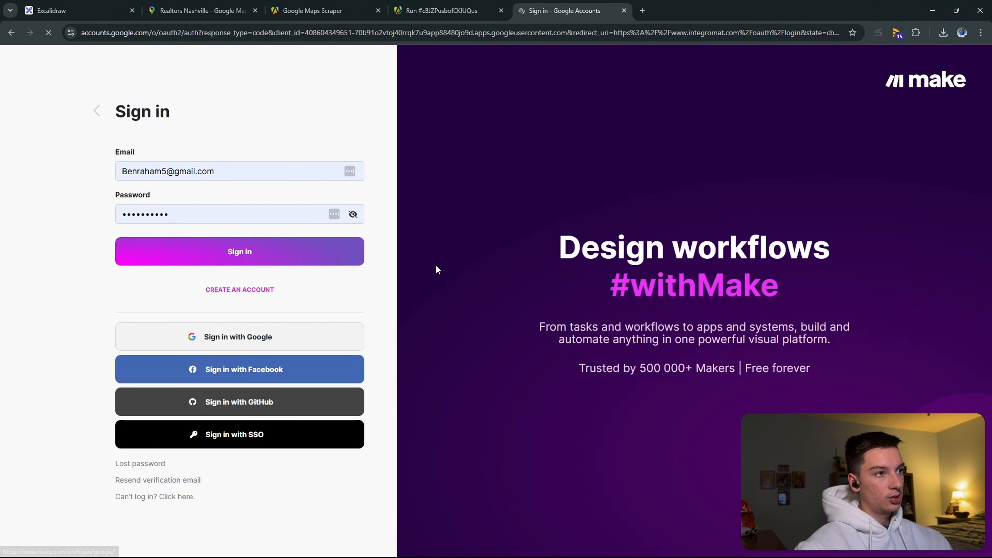
{"action": "left_click", "coordinate": [535, 280]}
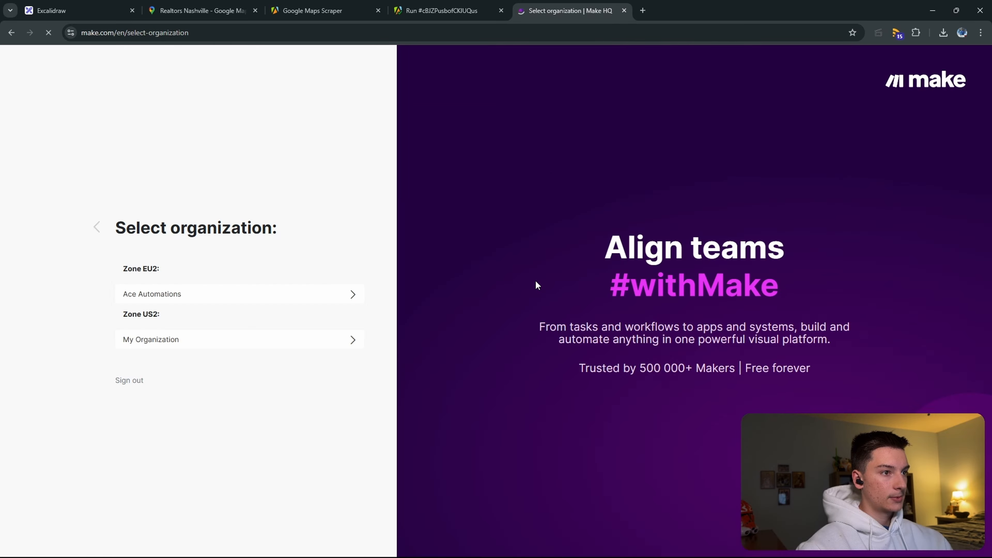
{"action": "left_click", "coordinate": [164, 294]}
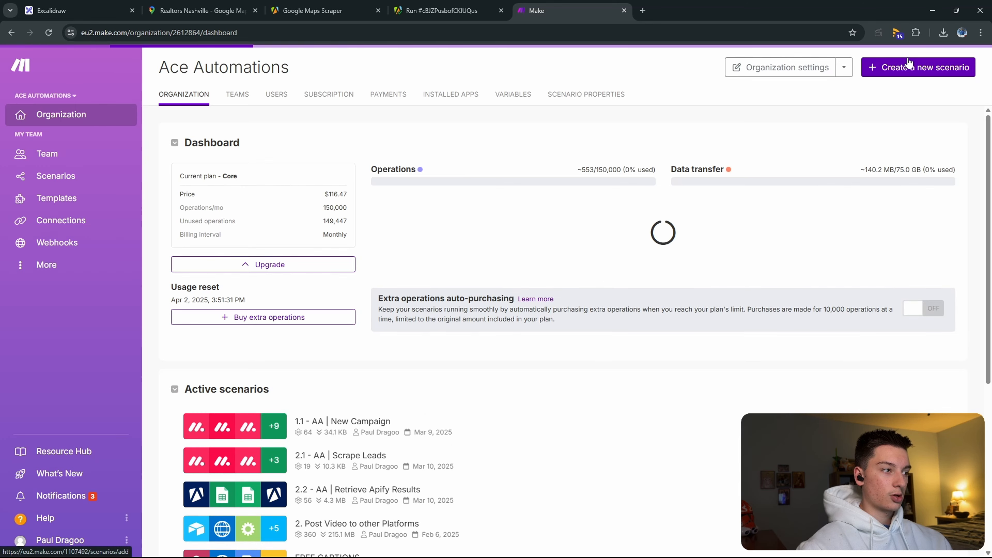
{"action": "left_click", "coordinate": [902, 63]}
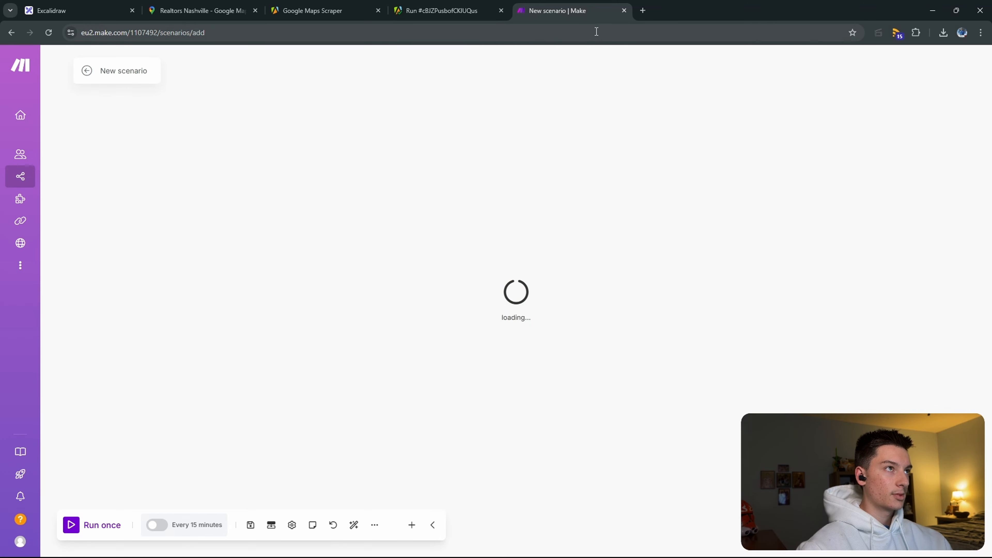
Step: Examine the Google Maps Extractor run's price and the scraped places, viewing the output both as a table and as JSON
{"action": "left_click", "coordinate": [486, 5]}
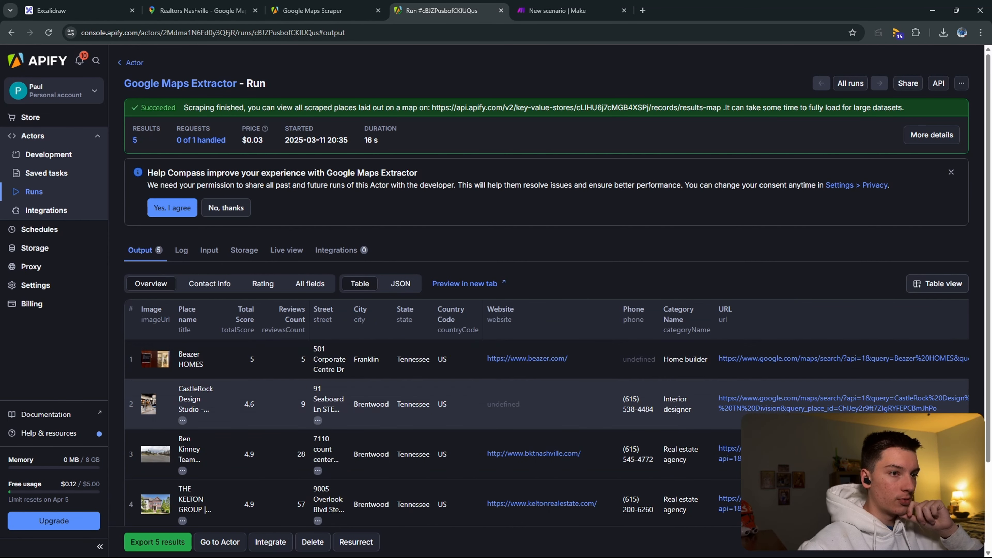
{"action": "scroll", "coordinate": [242, 520], "scroll_direction": "down", "scroll_amount": 3}
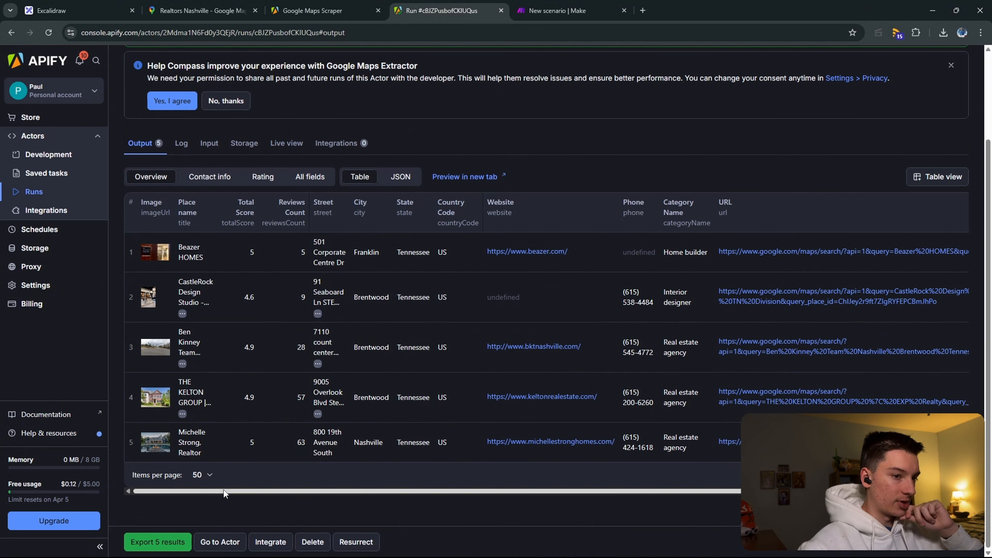
{"action": "left_click_drag", "start_coordinate": [223, 490], "coordinate": [217, 461]}
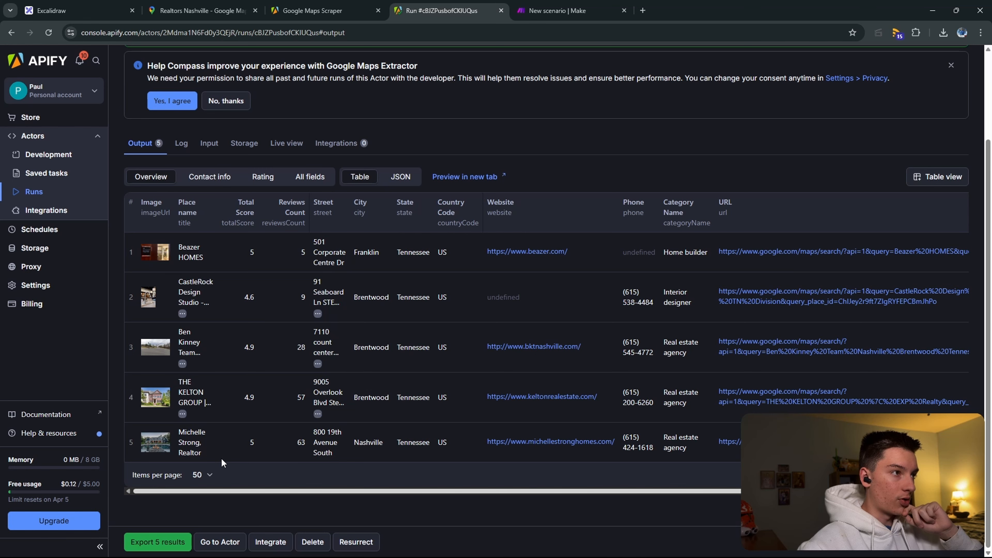
{"action": "scroll", "coordinate": [221, 457], "scroll_direction": "up", "scroll_amount": 3}
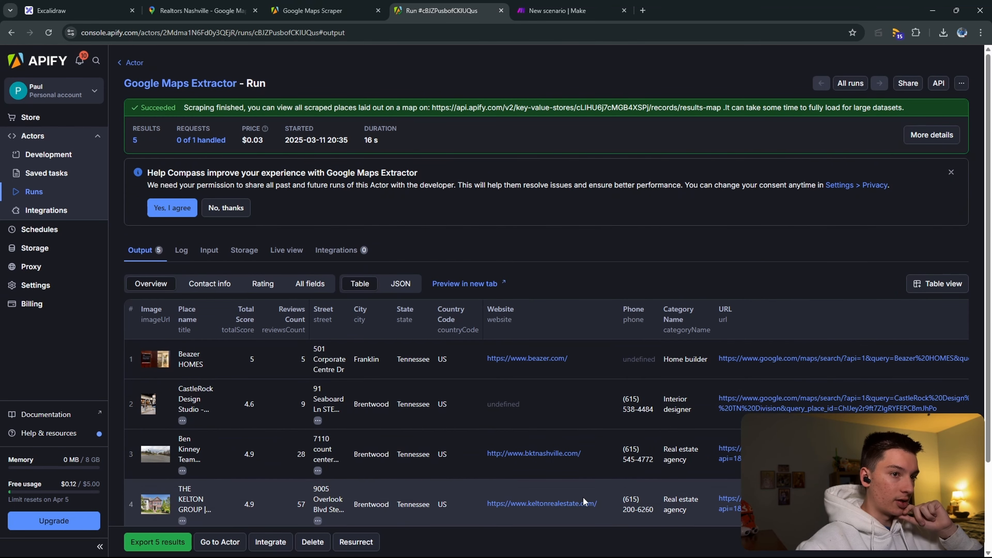
{"action": "scroll", "coordinate": [467, 474], "scroll_direction": "down", "scroll_amount": 3}
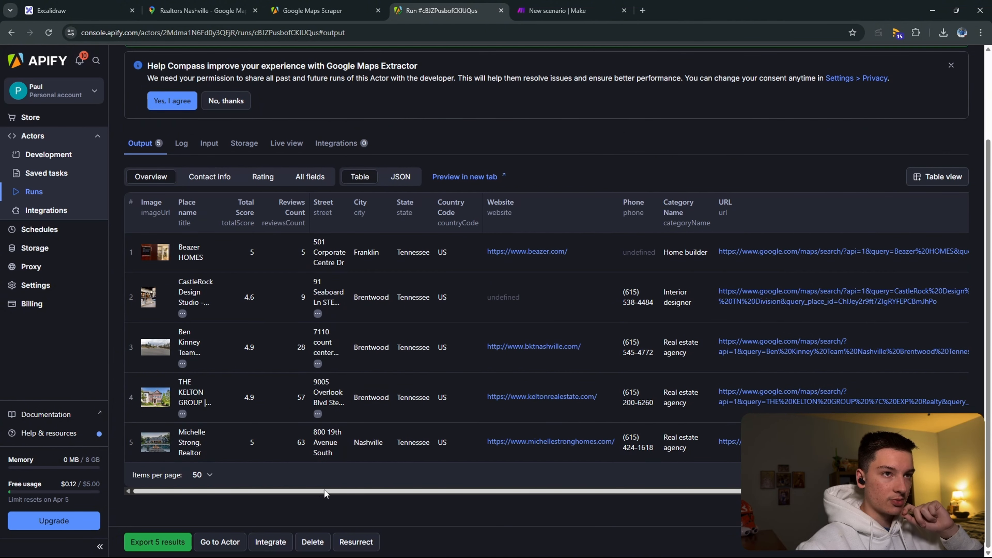
{"action": "left_click_drag", "start_coordinate": [325, 491], "coordinate": [204, 431]}
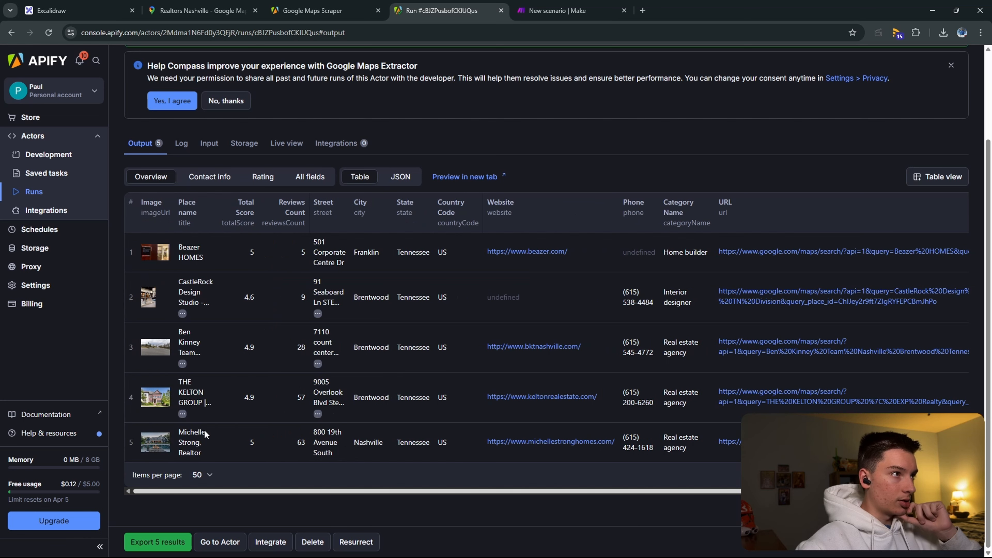
{"action": "left_click", "coordinate": [400, 177]}
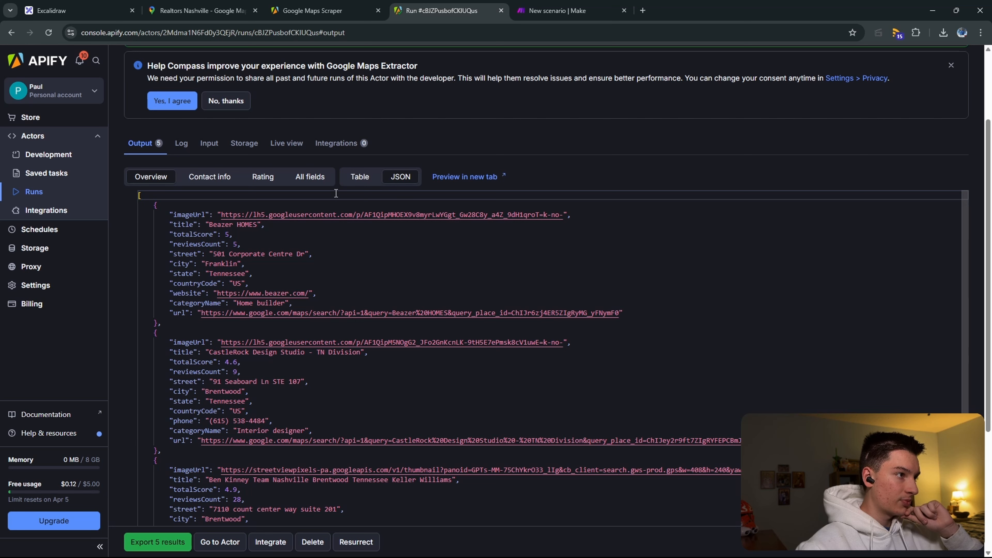
{"action": "left_click", "coordinate": [354, 180]}
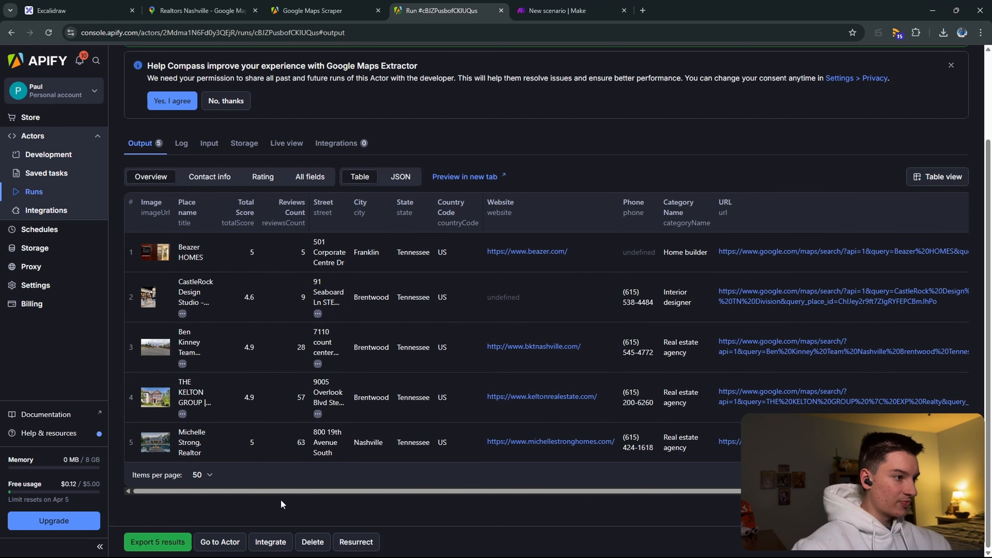
Step: Add Apify's Get Dataset Items module as the first module of the new Make scenario
{"action": "left_click", "coordinate": [558, 11]}
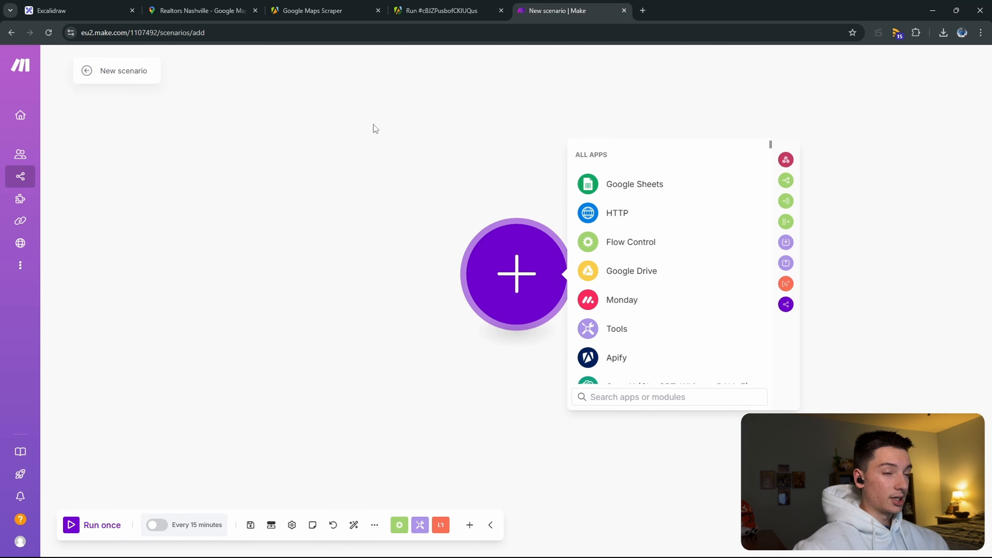
{"action": "scroll", "coordinate": [374, 125], "scroll_direction": "down", "scroll_amount": 3}
{"action": "scroll", "coordinate": [384, 204], "scroll_direction": "up", "scroll_amount": 3}
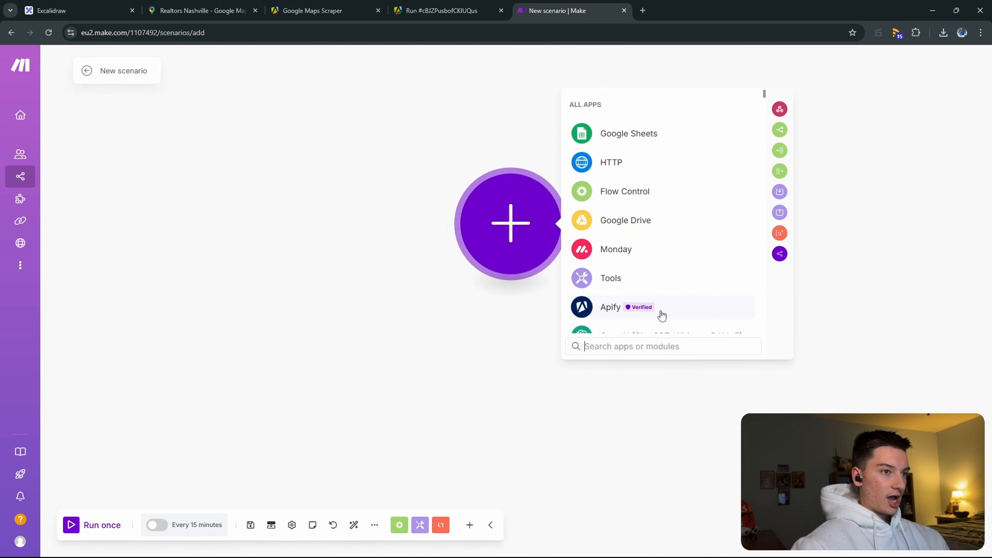
{"action": "left_click", "coordinate": [680, 312]}
{"action": "scroll", "coordinate": [656, 309], "scroll_direction": "down", "scroll_amount": 3}
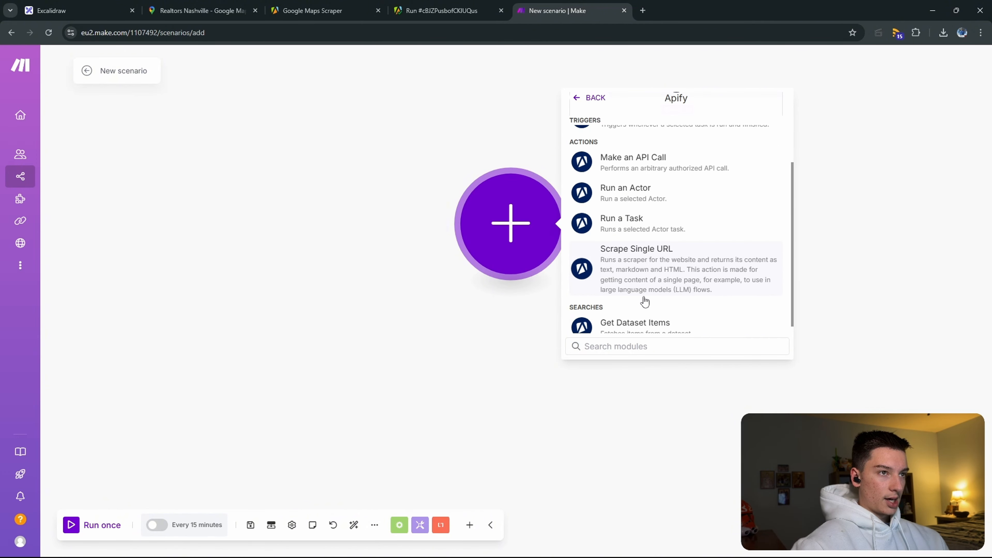
{"action": "left_click", "coordinate": [659, 319]}
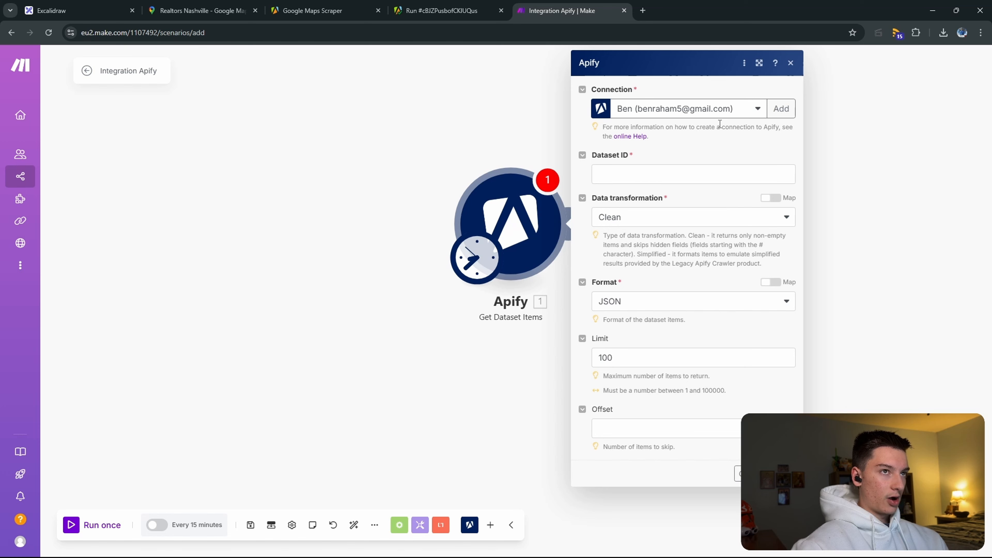
Step: Select the Apify connection for the module that belongs to the account signed in to the Apify console, checking that account there
{"action": "left_click", "coordinate": [731, 110]}
{"action": "left_click", "coordinate": [712, 179]}
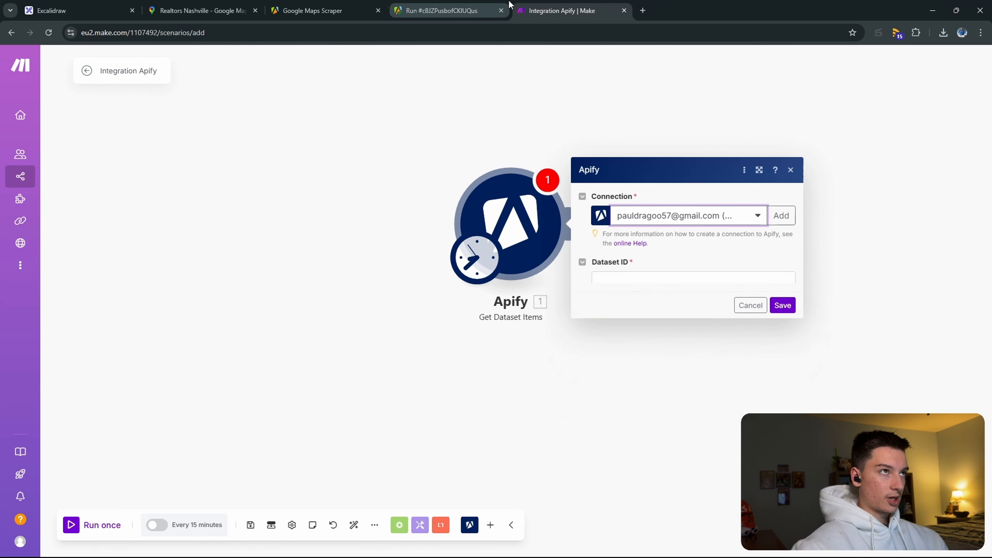
{"action": "left_click", "coordinate": [446, 10]}
{"action": "left_click", "coordinate": [45, 90]}
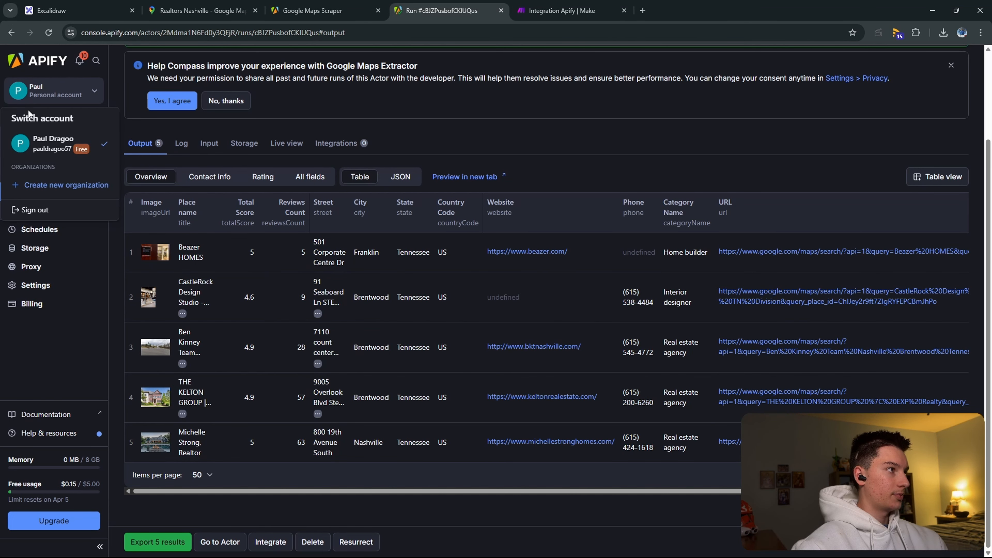
{"action": "left_click", "coordinate": [534, 6]}
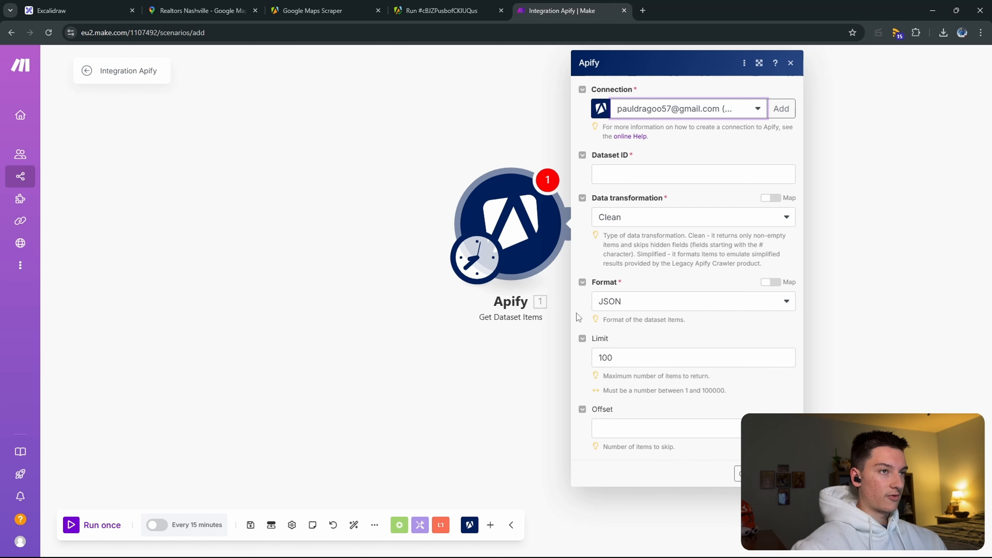
Step: Copy the dataset ID of the Google Maps Extractor run from its storage details in the Apify console
{"action": "left_click", "coordinate": [427, 7]}
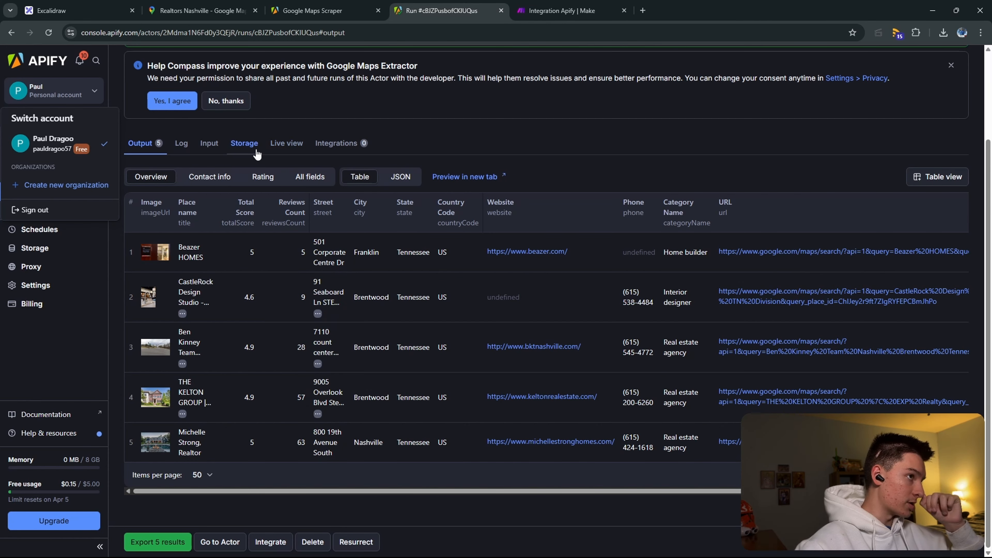
{"action": "left_click", "coordinate": [243, 144]}
{"action": "left_click", "coordinate": [467, 270]}
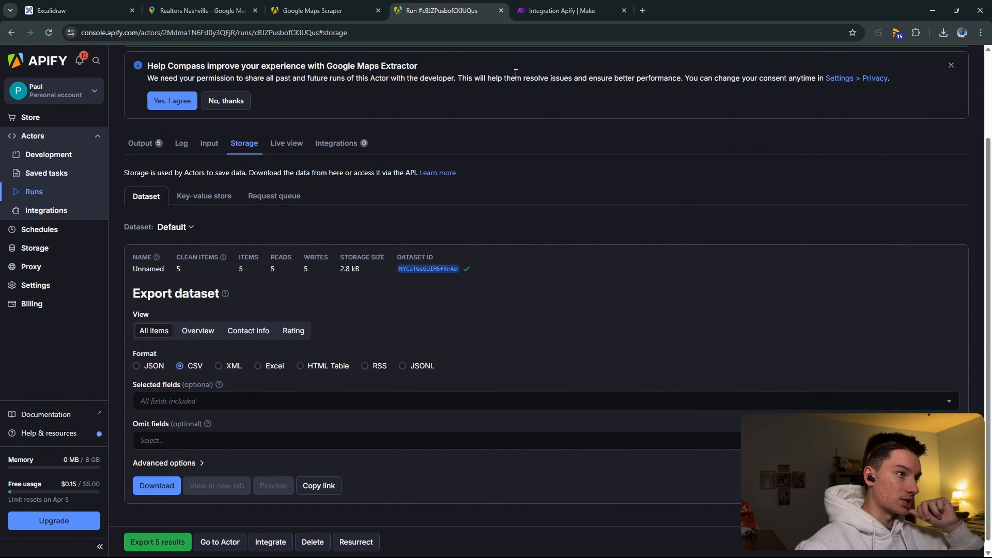
Step: Enter the copied dataset ID in the Make scenario's Get Dataset Items module, save the module and run the scenario once
{"action": "left_click", "coordinate": [566, 11]}
{"action": "left_click", "coordinate": [657, 172]}
{"action": "right_click", "coordinate": [657, 171]}
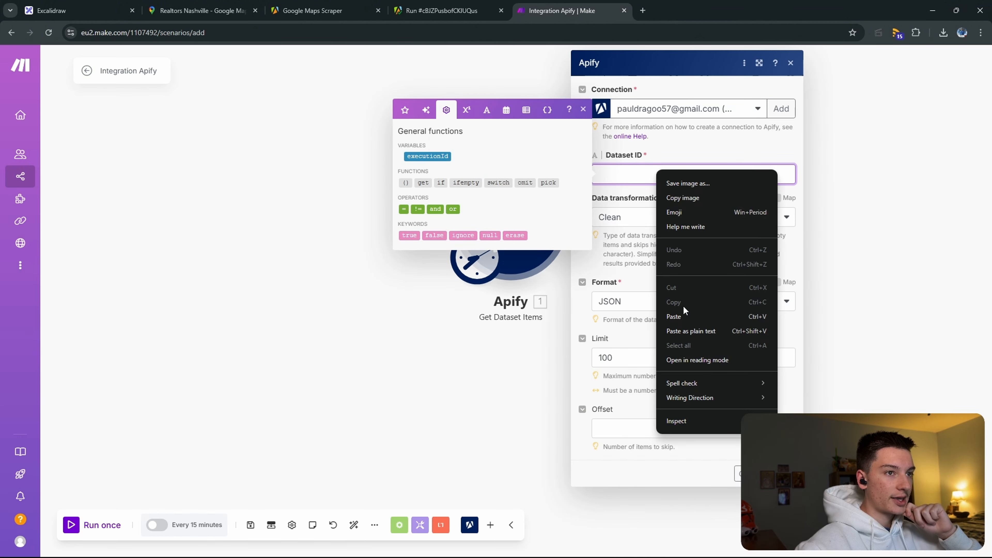
{"action": "left_click", "coordinate": [670, 316]}
{"action": "left_click", "coordinate": [782, 473]}
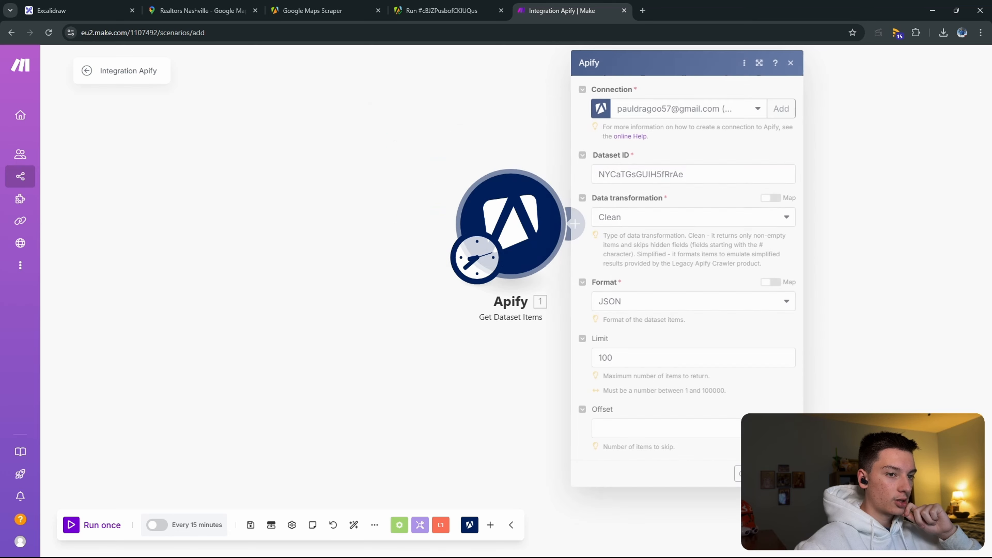
{"action": "left_click", "coordinate": [111, 526]}
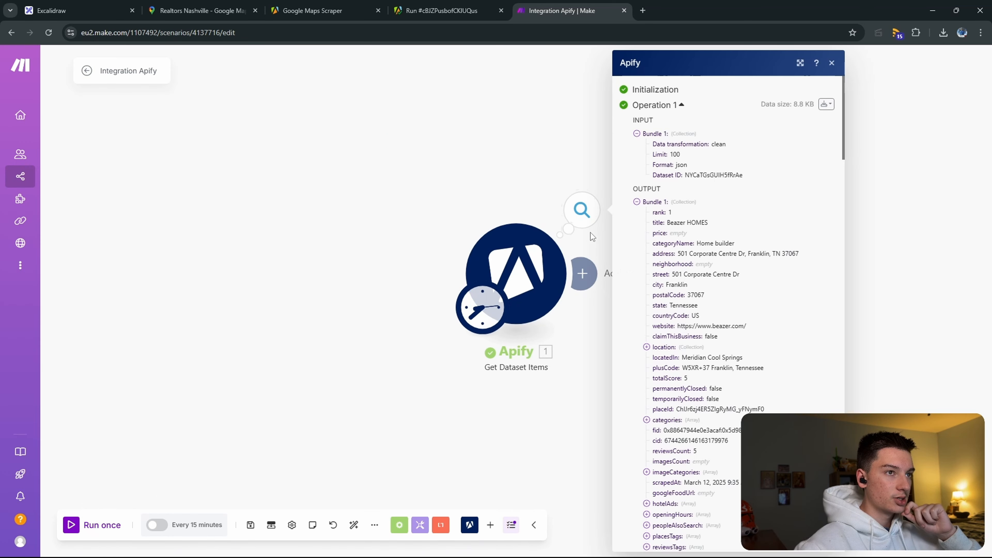
Step: Examine the output bundles of the Apify module, checking each place's title, website, phone and other returned fields
{"action": "left_click_drag", "start_coordinate": [666, 226], "coordinate": [710, 226]}
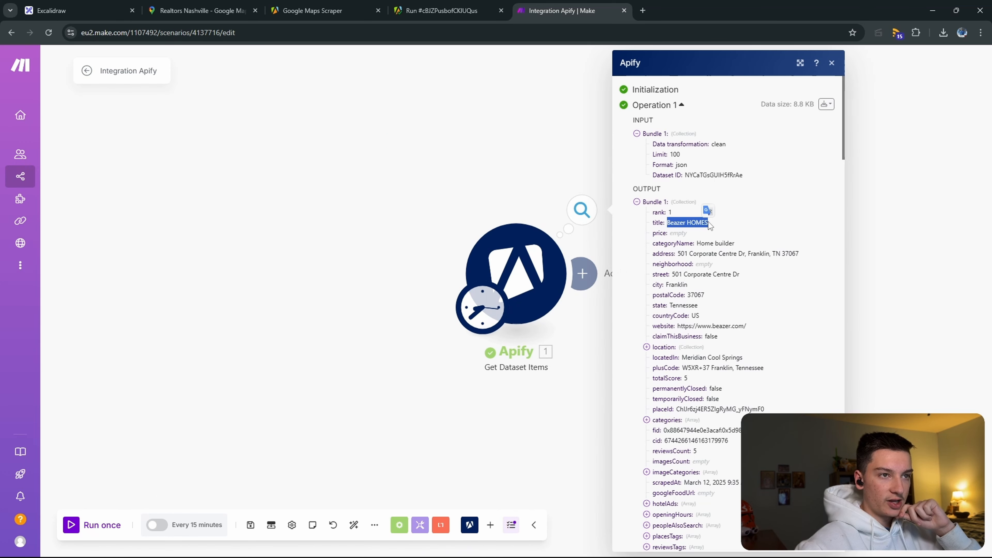
{"action": "left_click_drag", "start_coordinate": [678, 327], "coordinate": [744, 326]}
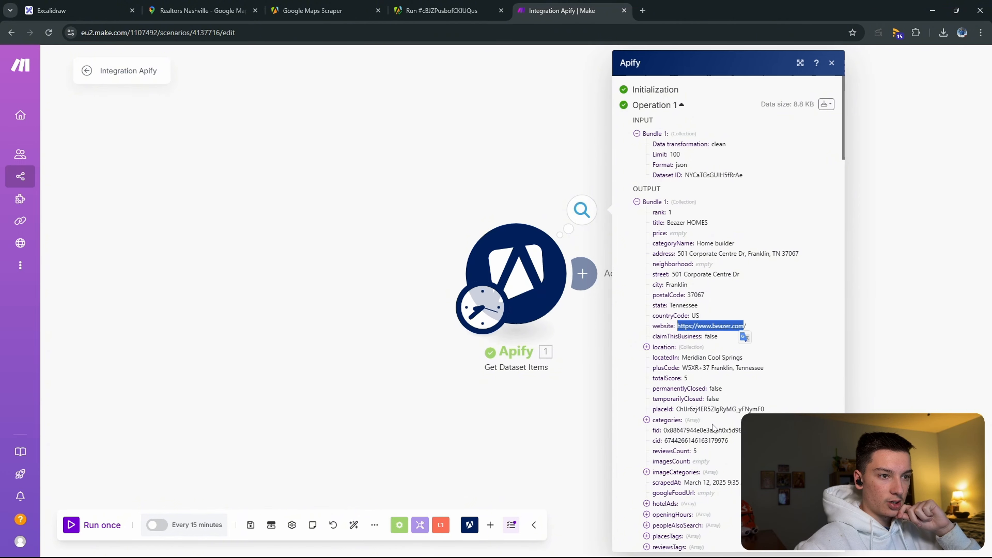
{"action": "scroll", "coordinate": [676, 373], "scroll_direction": "down", "scroll_amount": 6}
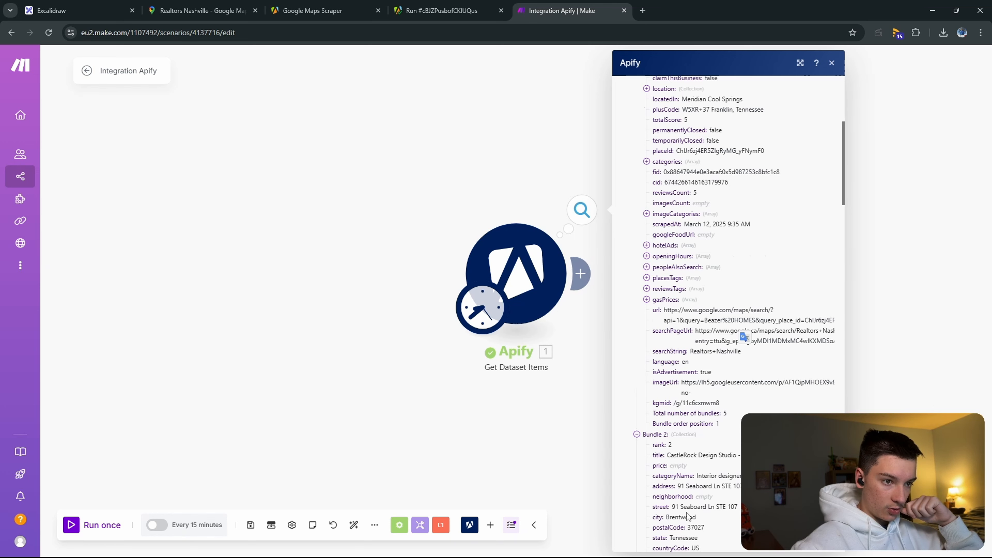
{"action": "scroll", "coordinate": [687, 517], "scroll_direction": "down", "scroll_amount": 2}
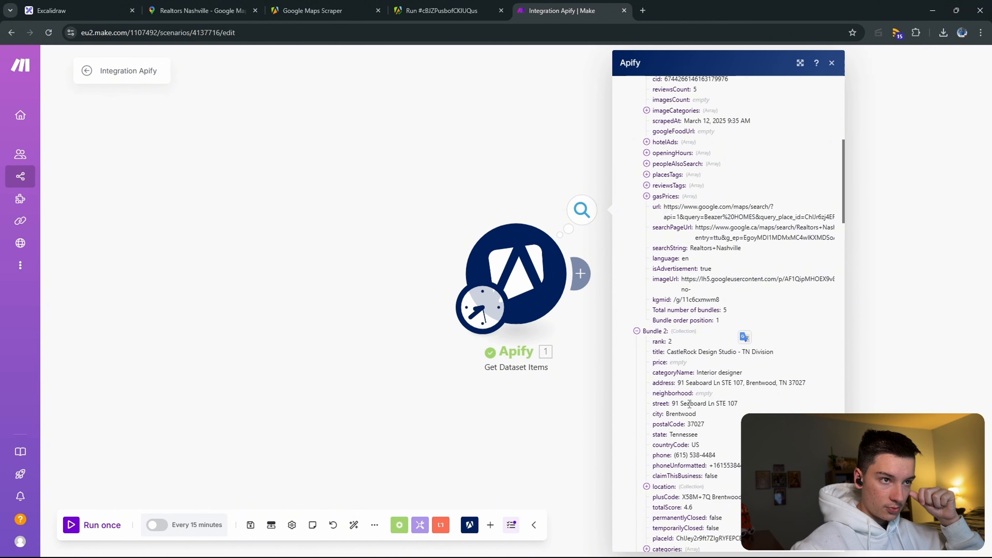
{"action": "scroll", "coordinate": [689, 404], "scroll_direction": "down", "scroll_amount": 1}
{"action": "scroll", "coordinate": [720, 459], "scroll_direction": "down", "scroll_amount": 1}
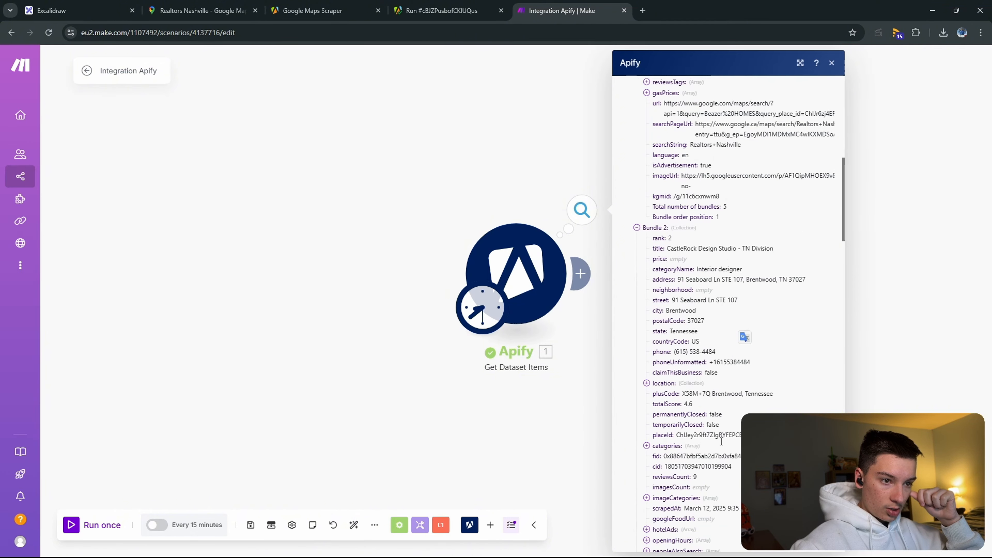
{"action": "scroll", "coordinate": [721, 445], "scroll_direction": "down", "scroll_amount": 2}
{"action": "scroll", "coordinate": [721, 445], "scroll_direction": "up", "scroll_amount": 9}
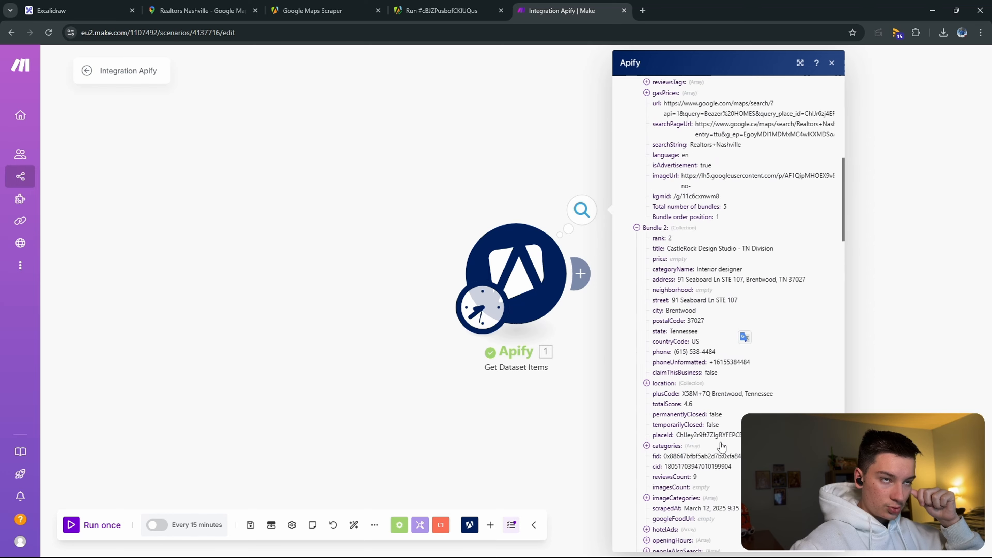
{"action": "scroll", "coordinate": [720, 444], "scroll_direction": "up", "scroll_amount": 2}
{"action": "scroll", "coordinate": [691, 333], "scroll_direction": "down", "scroll_amount": 5}
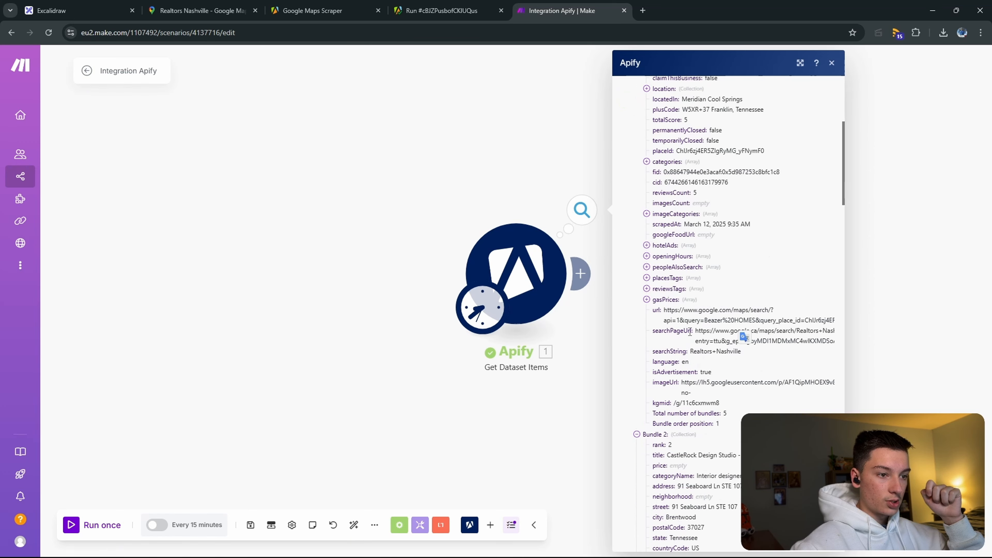
{"action": "scroll", "coordinate": [675, 463], "scroll_direction": "down", "scroll_amount": 1}
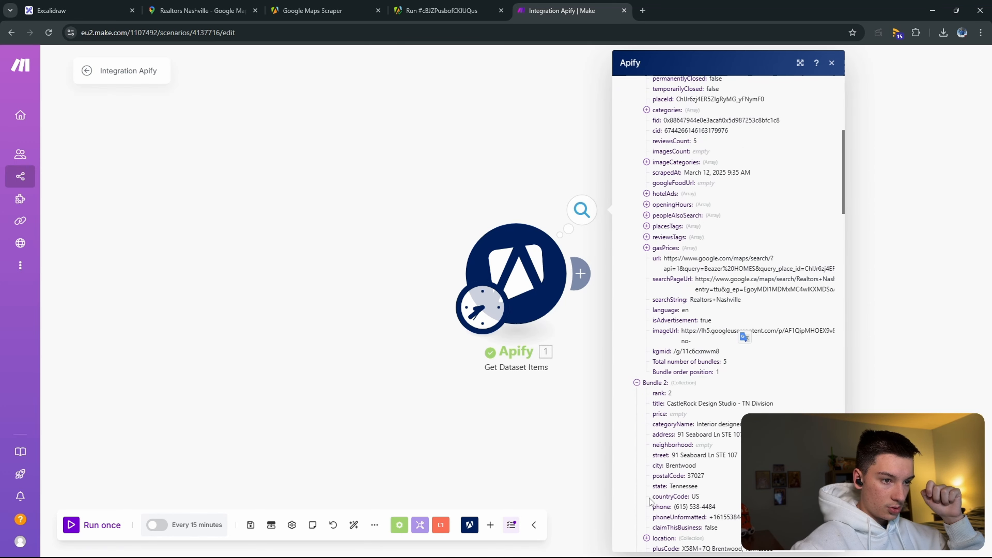
{"action": "scroll", "coordinate": [733, 437], "scroll_direction": "down", "scroll_amount": 4}
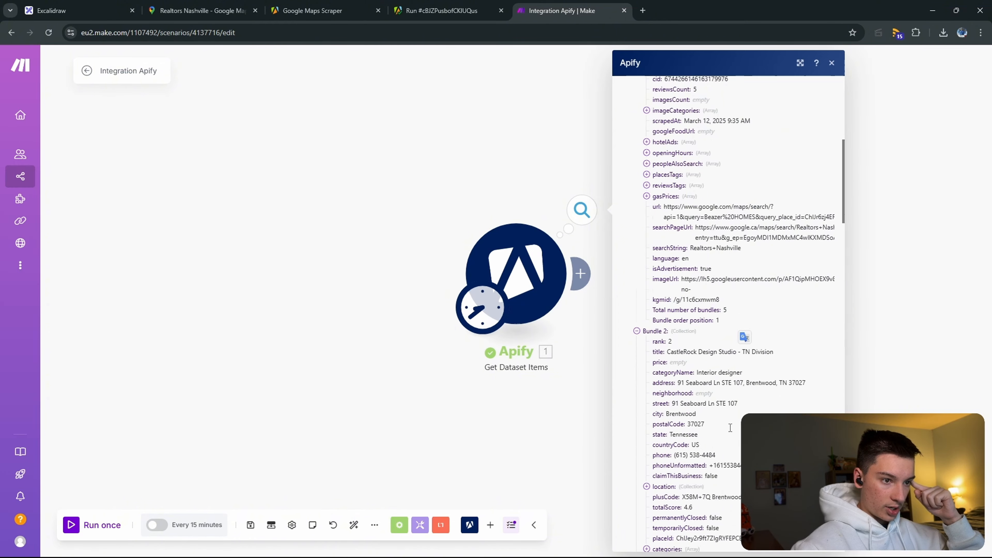
{"action": "scroll", "coordinate": [723, 414], "scroll_direction": "down", "scroll_amount": 9}
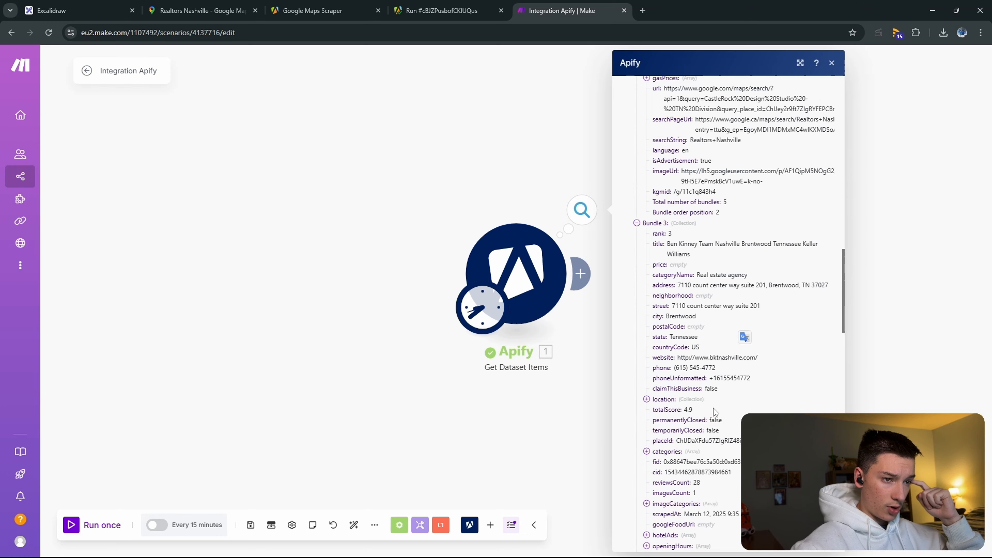
{"action": "scroll", "coordinate": [741, 371], "scroll_direction": "down", "scroll_amount": 9}
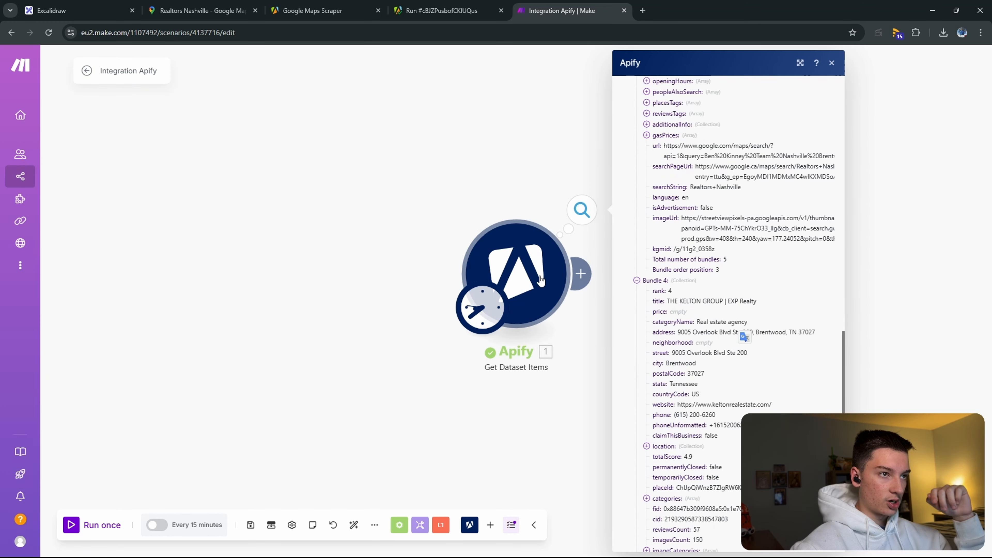
Step: Rename the Apify module as Get Results and start adding a module after it
{"action": "right_click", "coordinate": [560, 273]}
{"action": "left_click", "coordinate": [566, 349]}
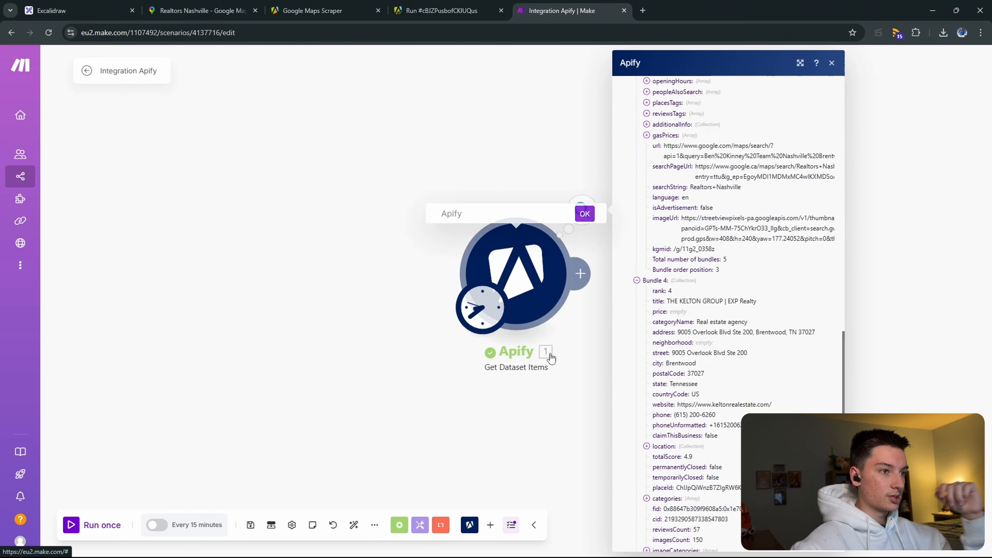
{"action": "type", "text": "Get Results"}
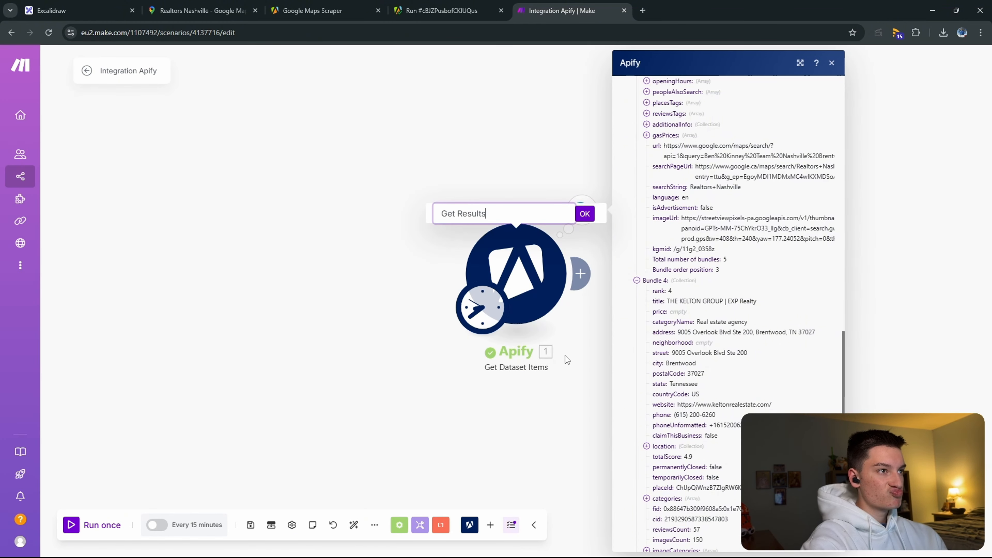
{"action": "key", "text": "Return"}
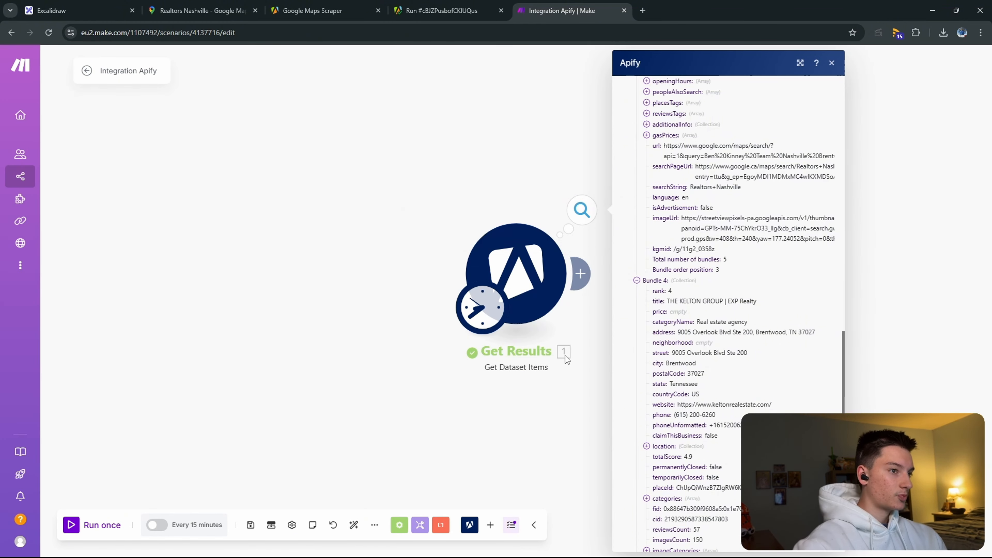
{"action": "left_click", "coordinate": [579, 273]}
Step: Search Google for anymailfinder in a new tab and open the Anymail Finder website, keeping only that page open
{"action": "left_click", "coordinate": [642, 10]}
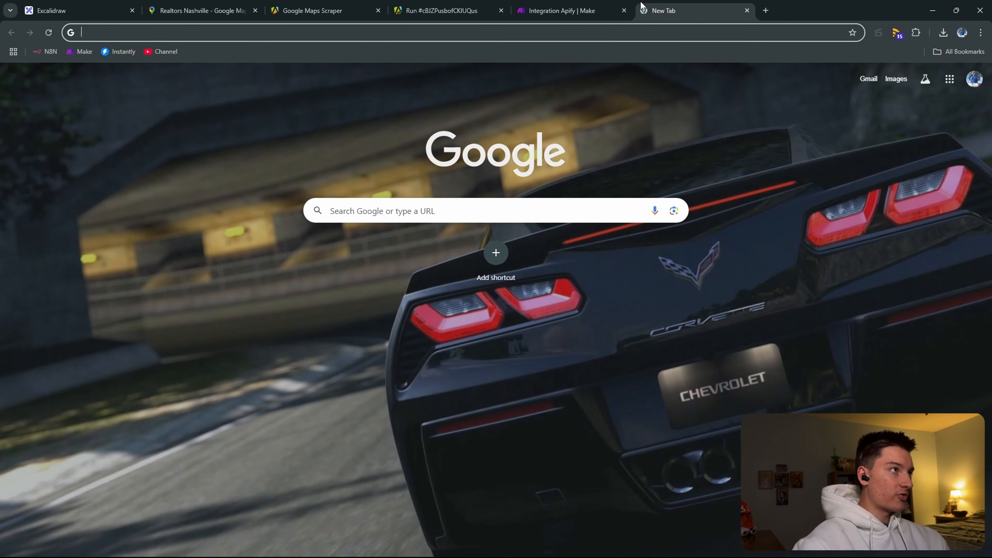
{"action": "type", "text": "google.com"}
{"action": "key", "text": "Return"}
{"action": "type", "text": "nnymailfind"}
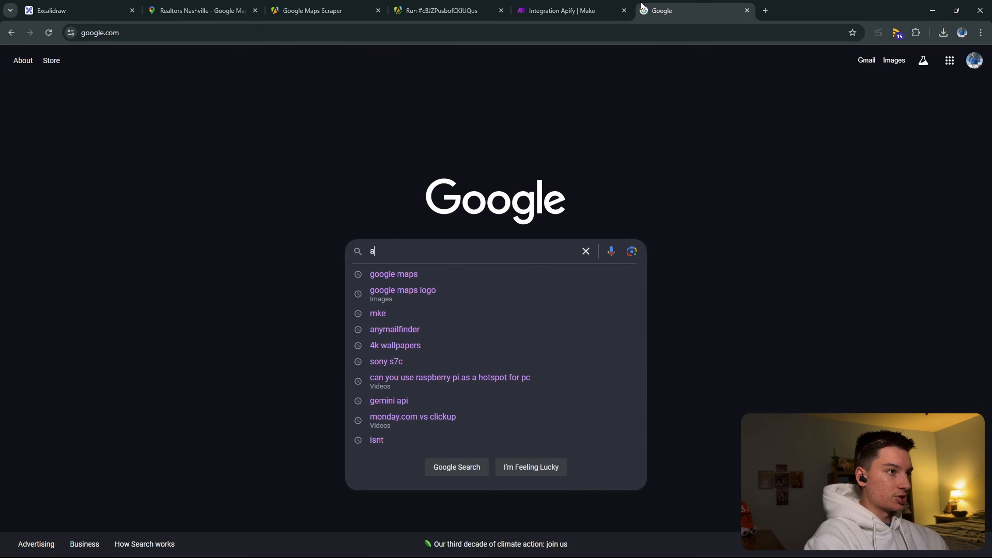
{"action": "type", "text": "er"}
{"action": "key", "text": "Return"}
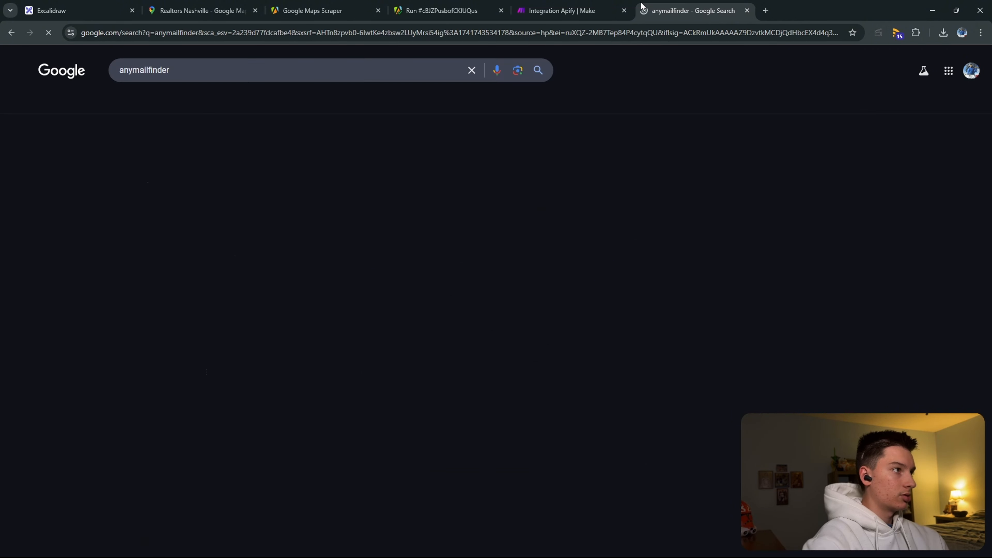
{"action": "left_click", "coordinate": [152, 272], "text": "ctrl"}
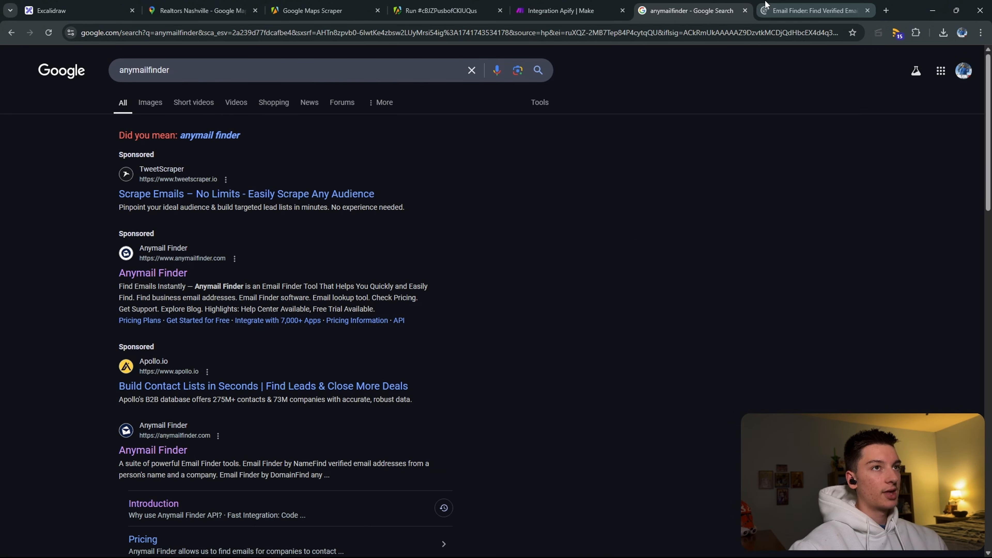
{"action": "left_click", "coordinate": [801, 10]}
{"action": "left_click", "coordinate": [744, 10]}
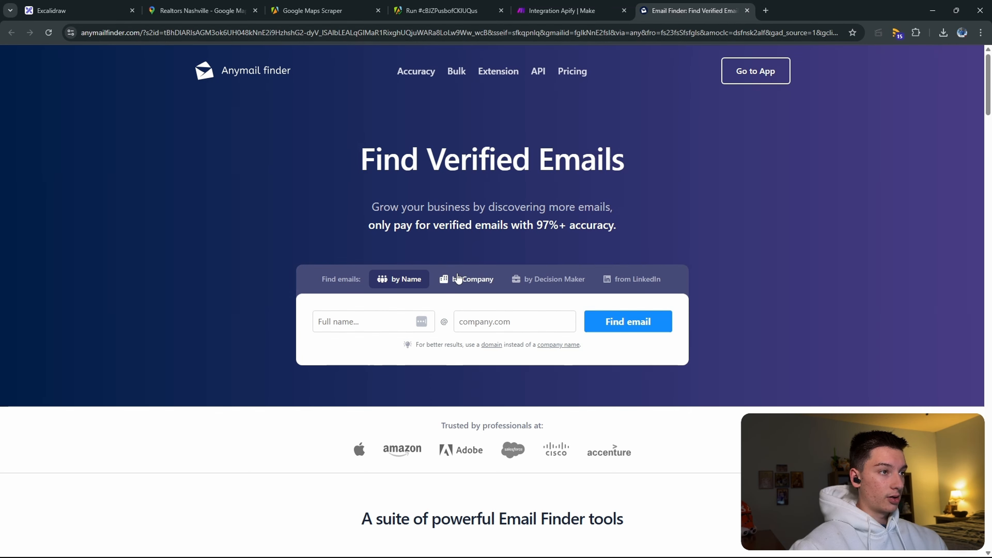
{"action": "left_click", "coordinate": [548, 278]}
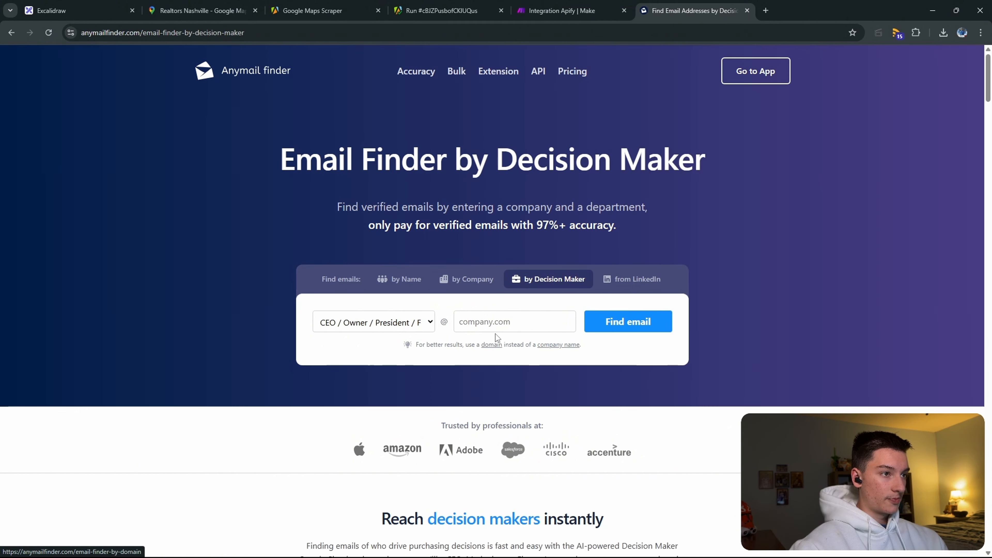
{"action": "left_click", "coordinate": [495, 325]}
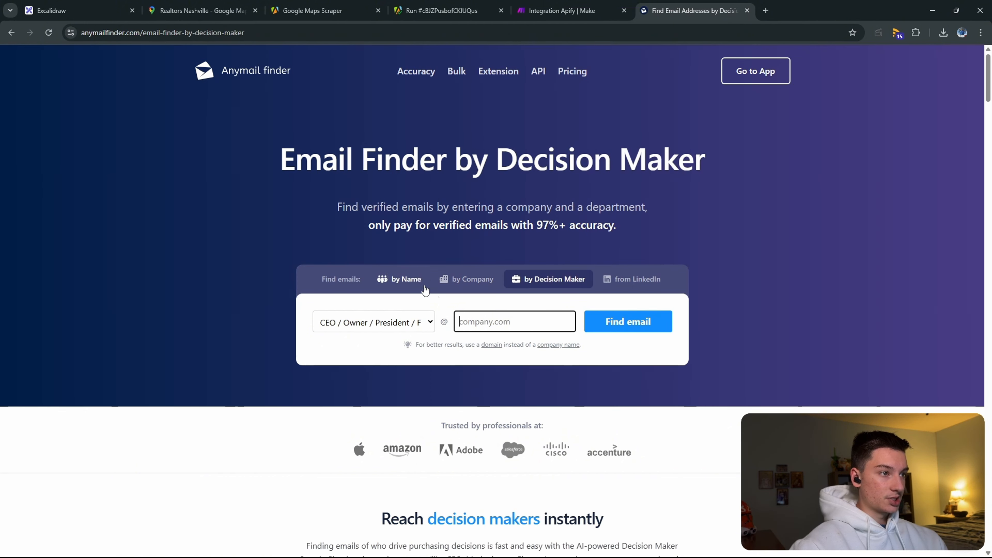
{"action": "left_click", "coordinate": [345, 329]}
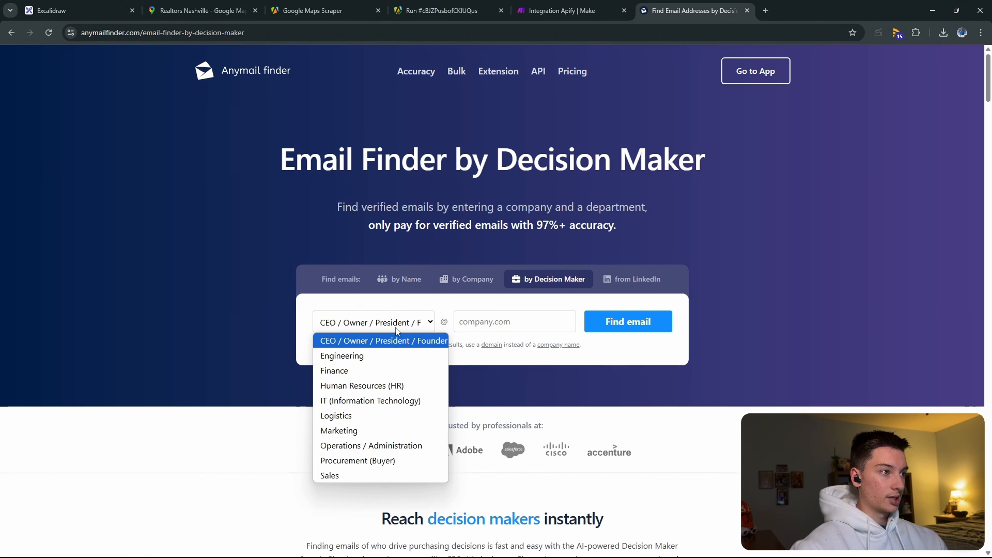
{"action": "left_click", "coordinate": [801, 285]}
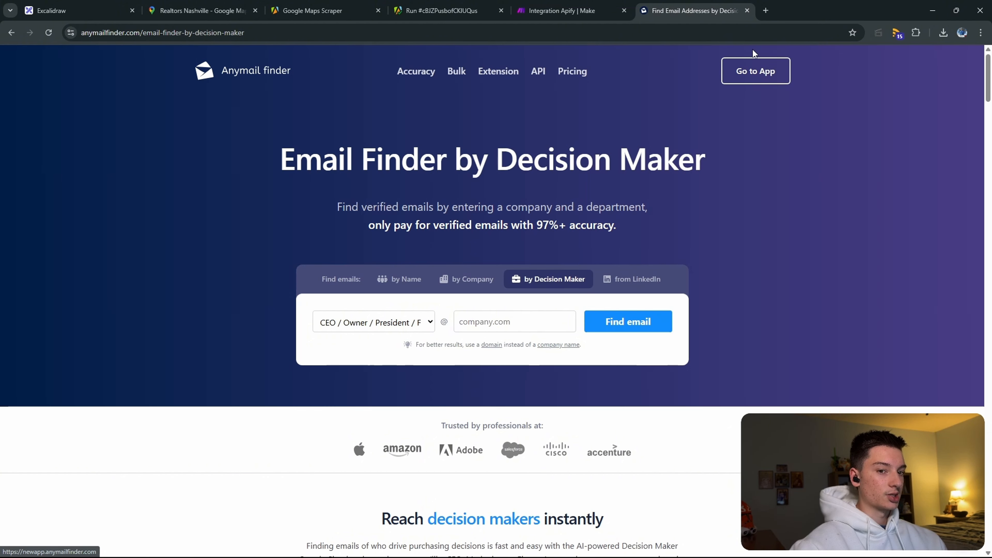
{"action": "left_click", "coordinate": [761, 70]}
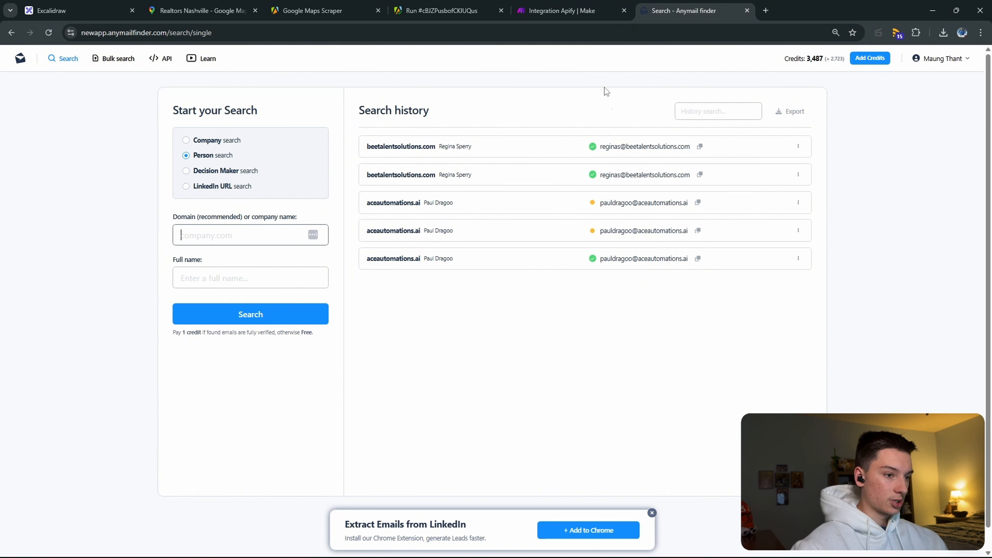
Step: Add Anymail finder's Search for a Decision Maker's Email module after the Get Results module in the Make scenario
{"action": "left_click", "coordinate": [518, 6]}
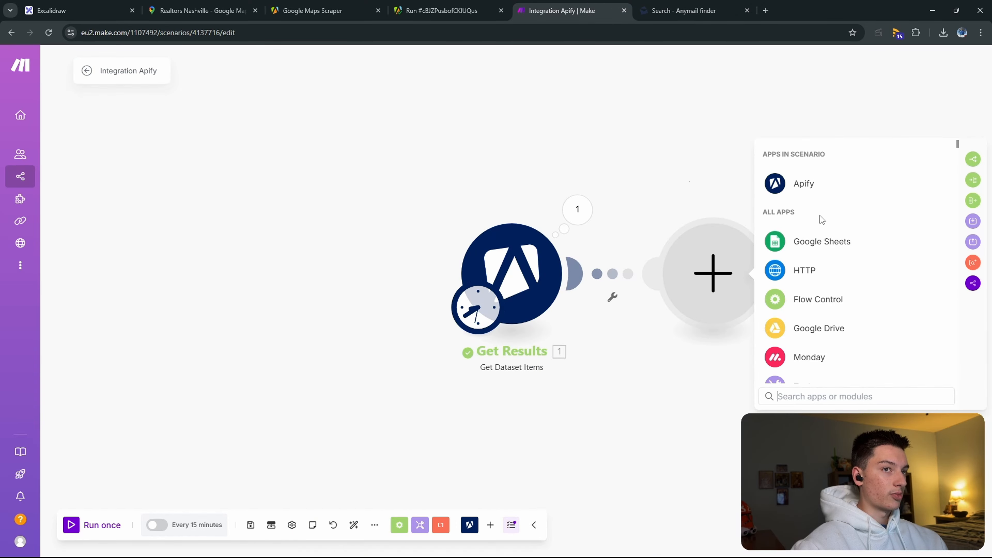
{"action": "type", "text": "aan"}
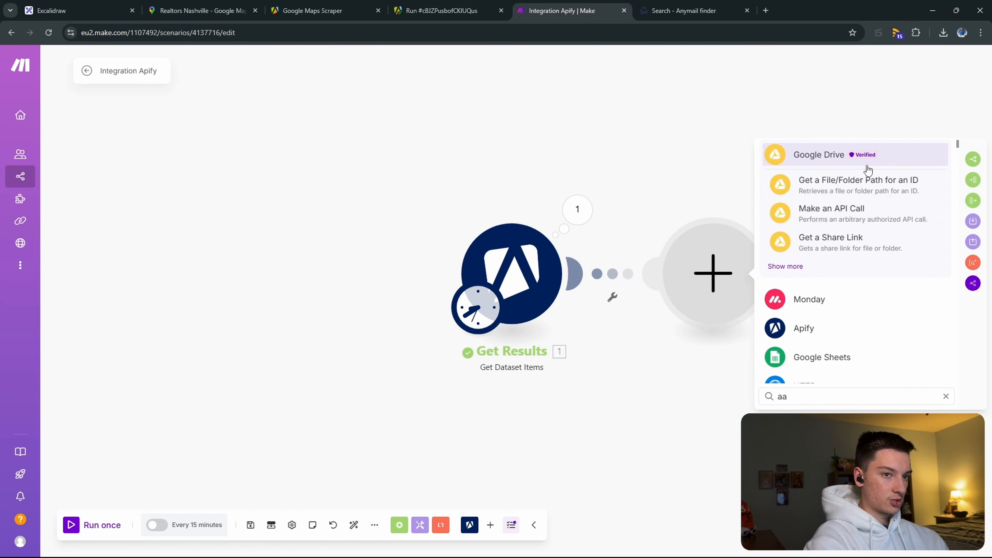
{"action": "key", "text": "BackSpace"}
{"action": "key", "text": "BackSpace"}
{"action": "type", "text": "nymail"}
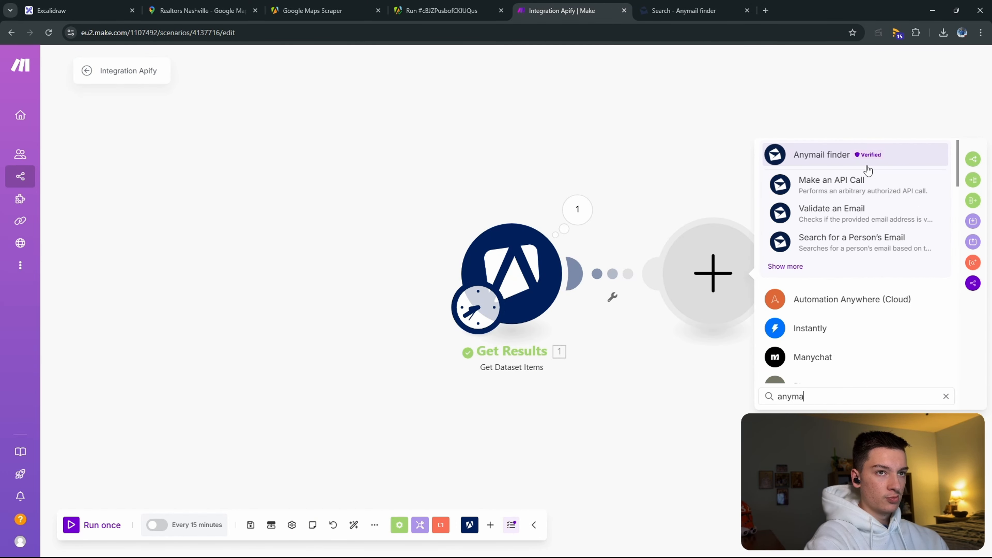
{"action": "left_click", "coordinate": [867, 165]}
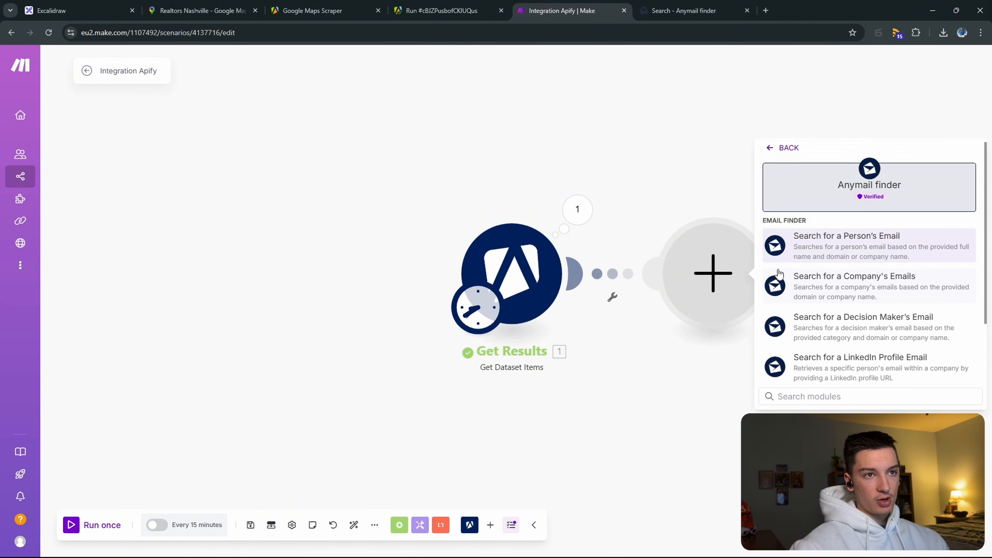
{"action": "scroll", "coordinate": [894, 373], "scroll_direction": "down", "scroll_amount": 2}
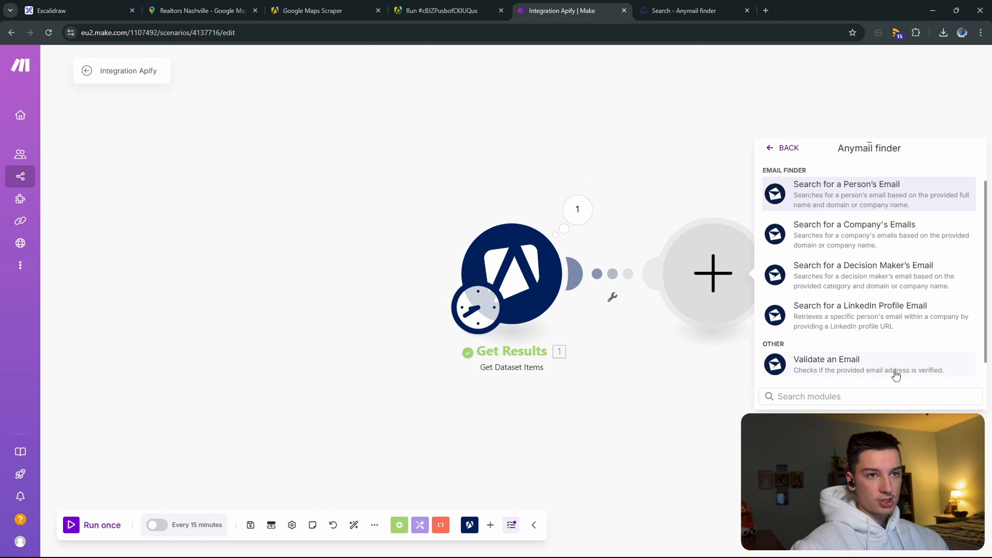
{"action": "left_click", "coordinate": [887, 289]}
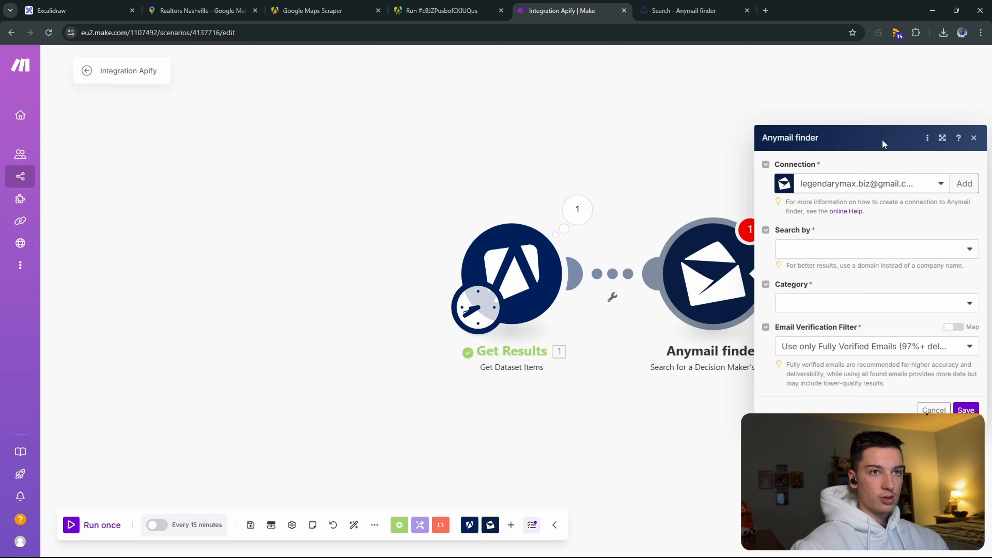
Step: Set the Anymail finder module to search by Domain, map the Get Results website as the domain, and choose the category CEO / Owner / President / Founder
{"action": "left_click", "coordinate": [853, 254]}
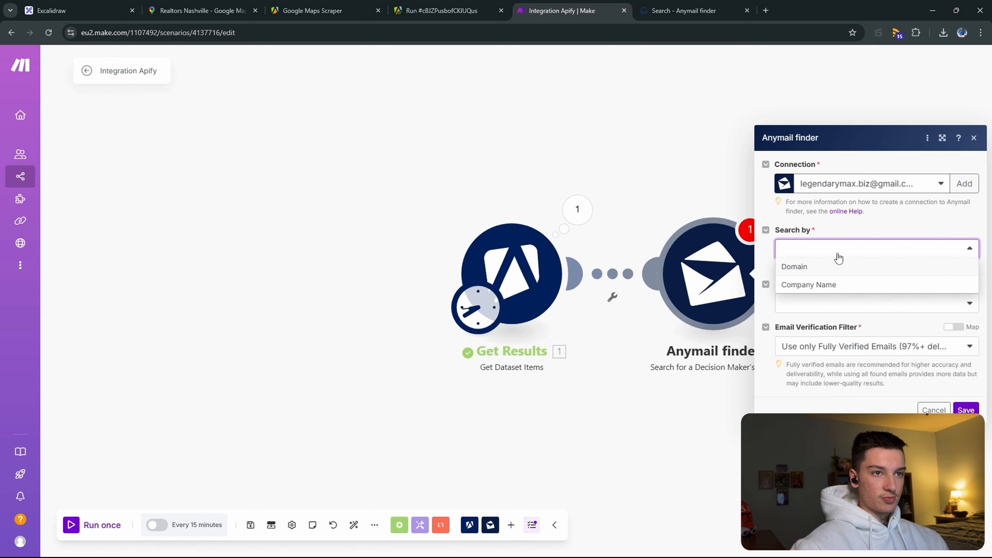
{"action": "left_click", "coordinate": [820, 268]}
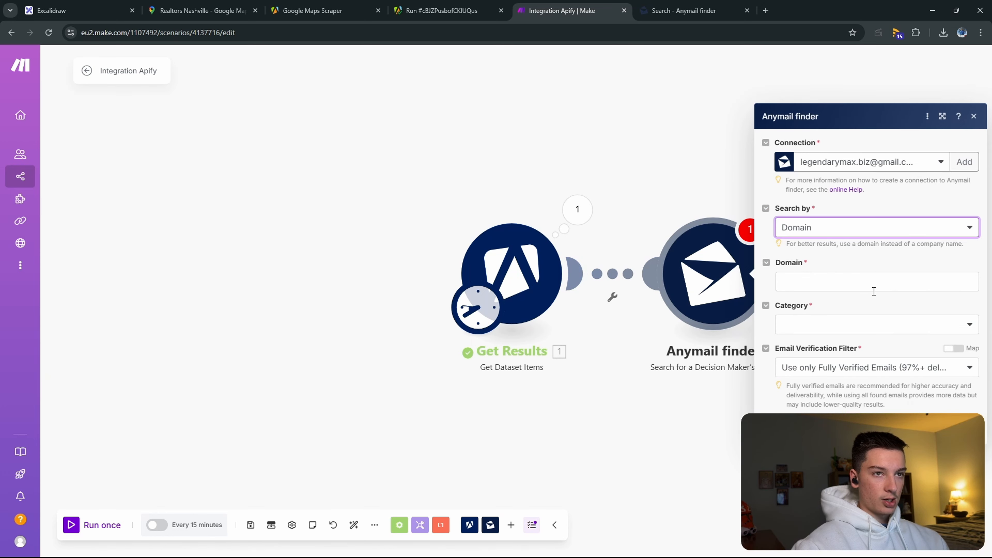
{"action": "left_click", "coordinate": [872, 283]}
{"action": "left_click", "coordinate": [609, 282]}
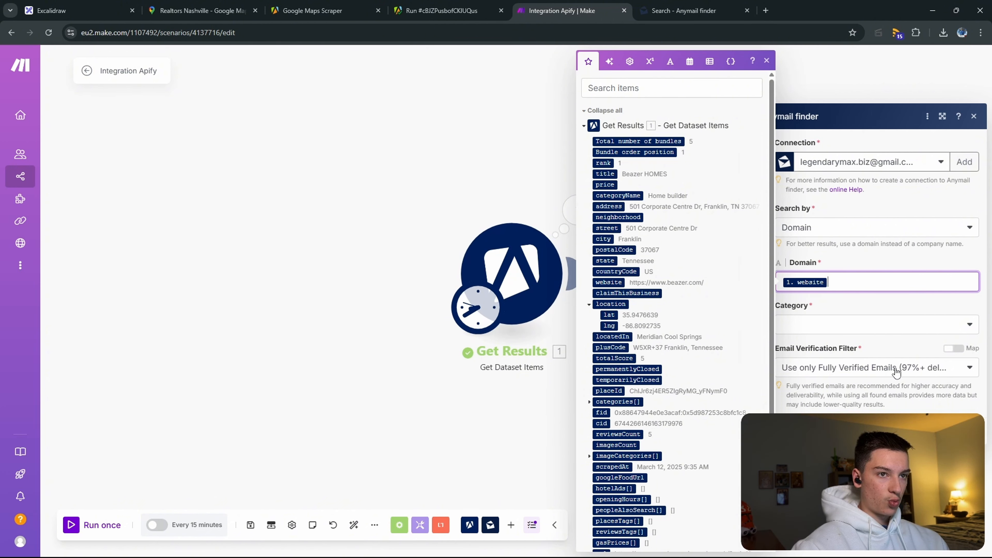
{"action": "left_click", "coordinate": [878, 328]}
{"action": "left_click", "coordinate": [854, 361]}
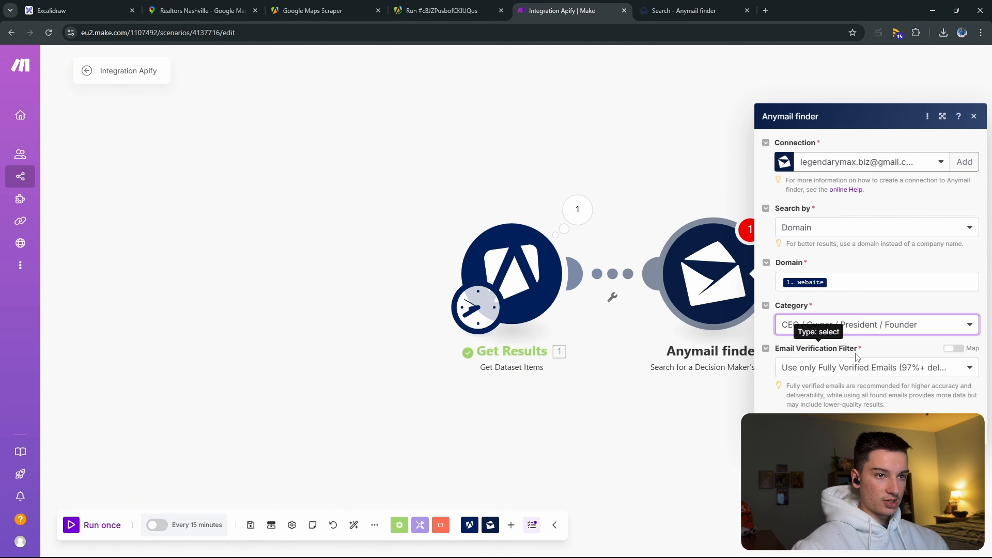
Step: Compare the email verification filter options, choose Use only Fully Verified Emails (97%+ delivery rate), and save the Anymail finder module
{"action": "left_click", "coordinate": [852, 367]}
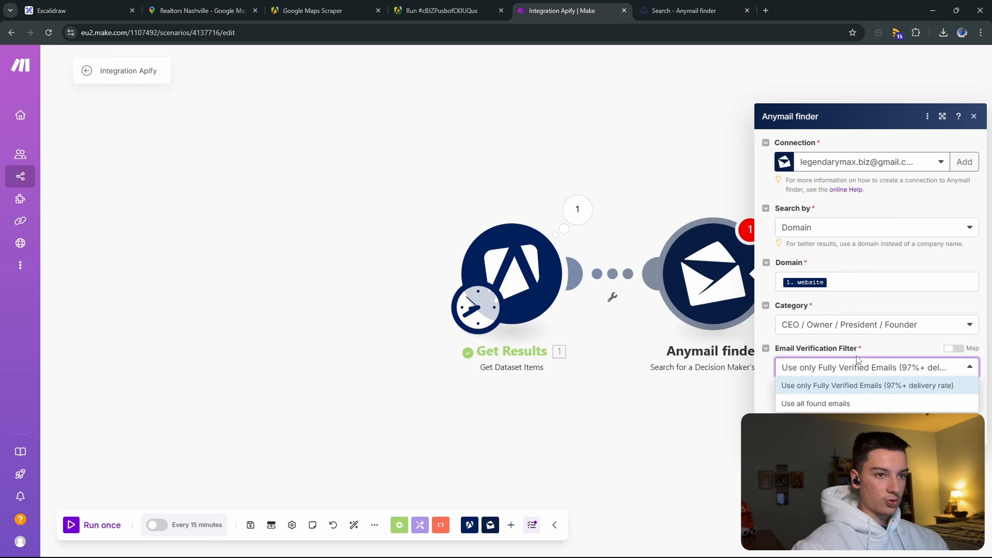
{"action": "left_click", "coordinate": [835, 404]}
{"action": "left_click", "coordinate": [844, 373]}
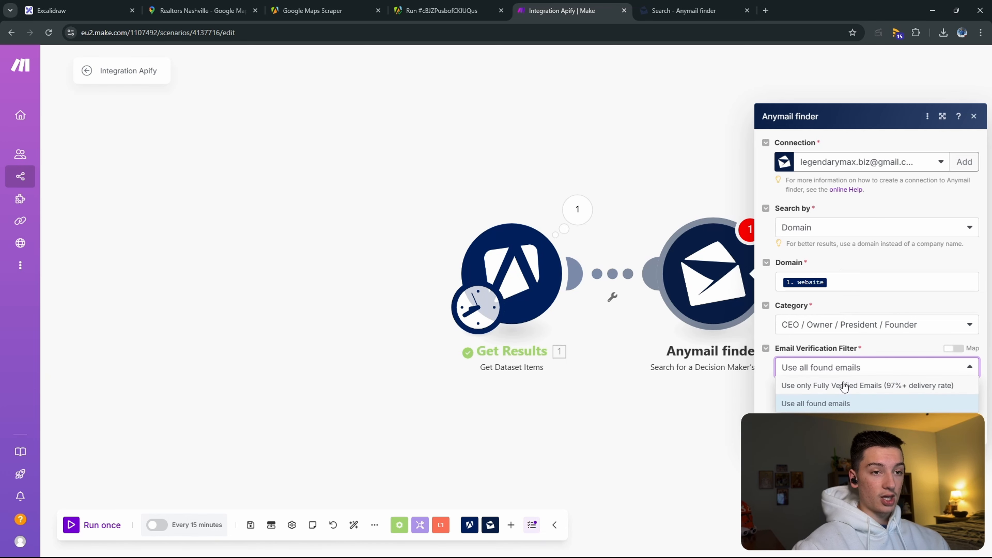
{"action": "left_click", "coordinate": [842, 385]}
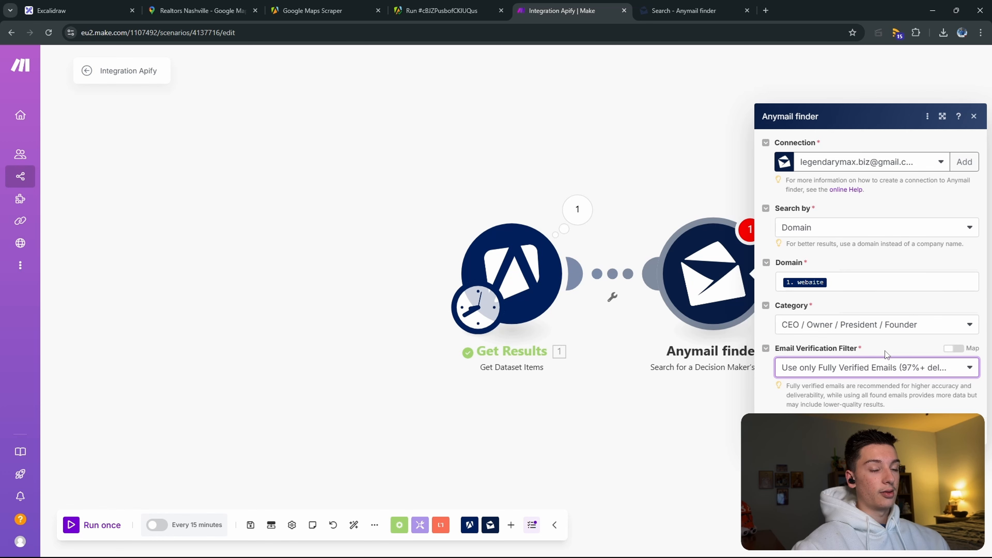
{"action": "left_click", "coordinate": [931, 378]}
{"action": "left_click", "coordinate": [930, 384]}
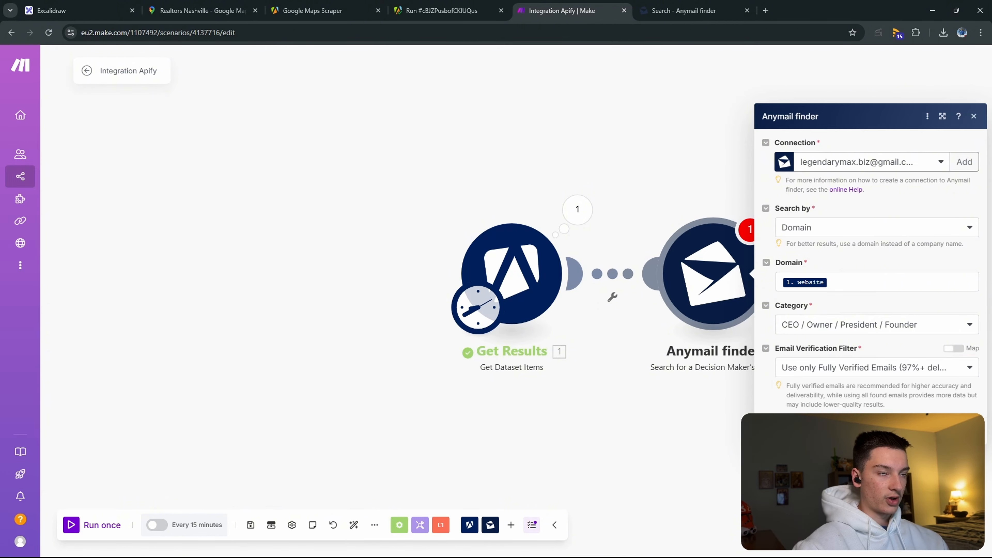
{"action": "left_click", "coordinate": [963, 430]}
Step: Set the item limit of the Get Results module to 2 and save it
{"action": "left_click", "coordinate": [547, 252]}
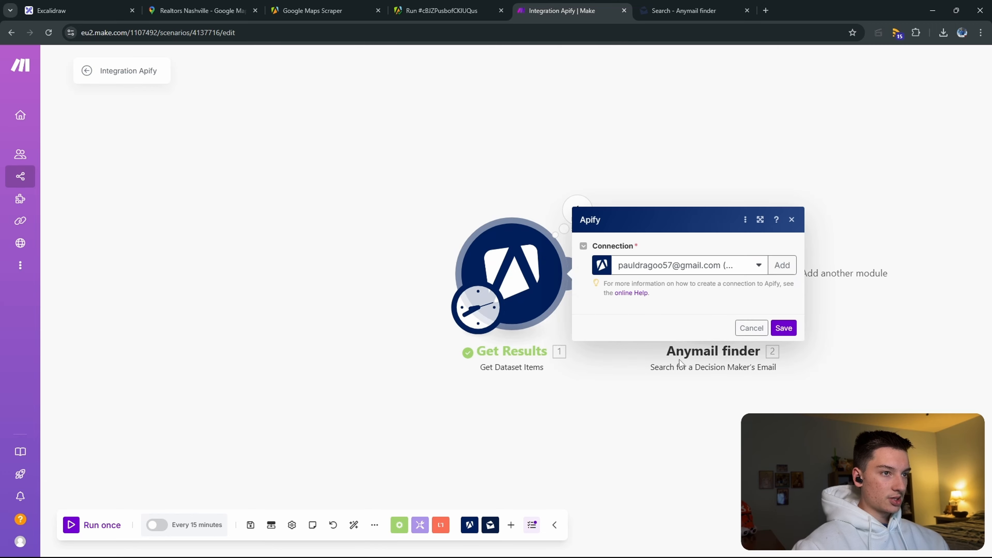
{"action": "double_click", "coordinate": [672, 368]}
{"action": "type", "text": "2"}
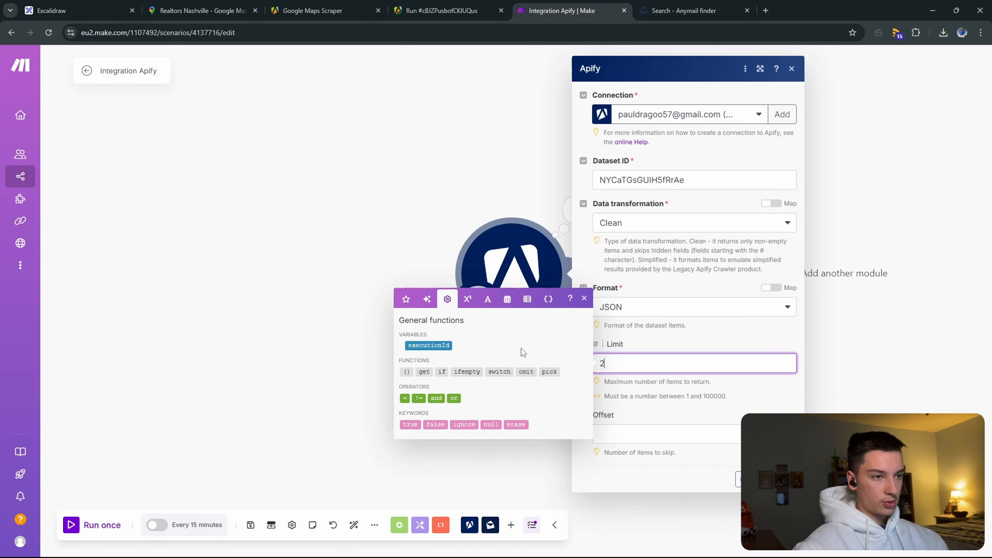
{"action": "left_click", "coordinate": [783, 479]}
Step: Add a filter labelled Domain Exists = True between Get Results and Anymail finder, with the condition that the website exists, and save it
{"action": "left_click", "coordinate": [612, 275]}
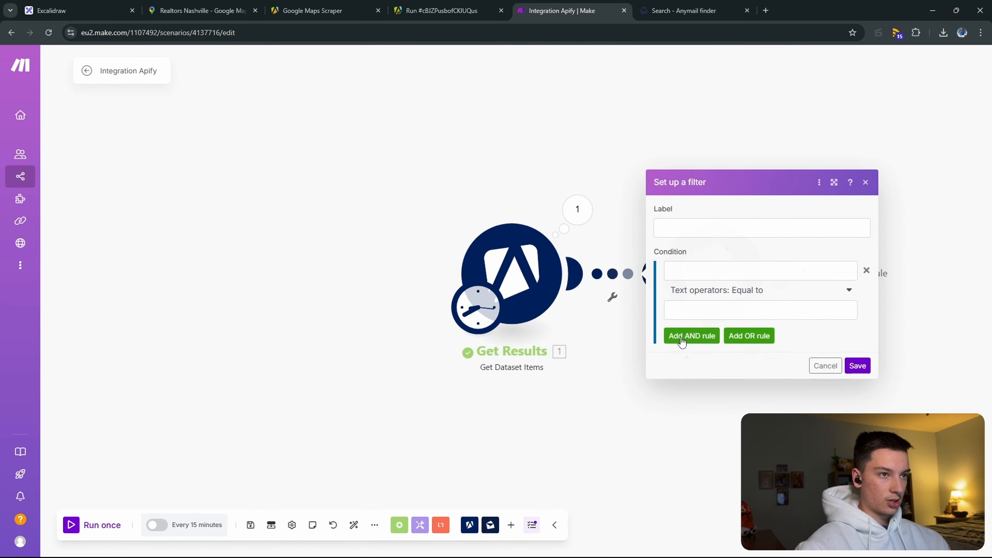
{"action": "left_click", "coordinate": [684, 269]}
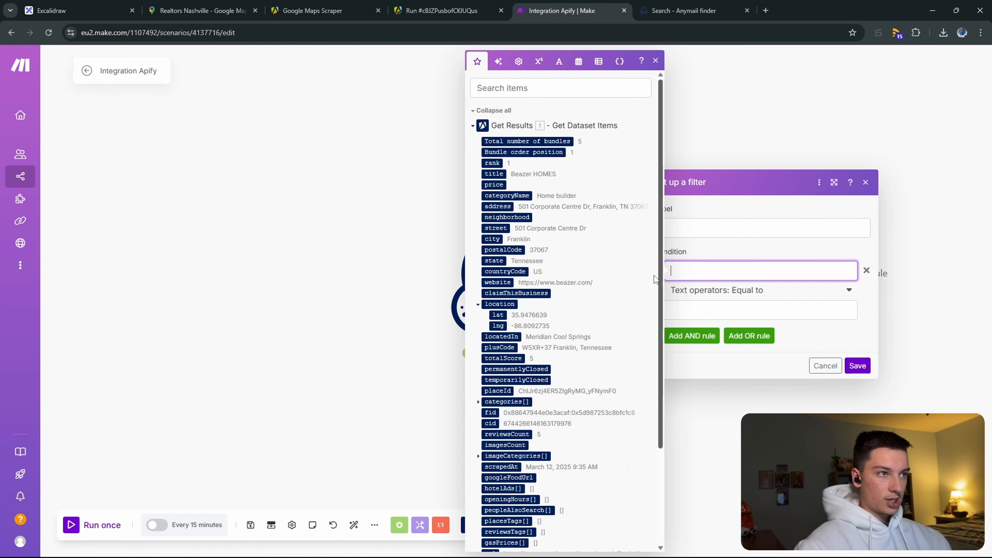
{"action": "left_click", "coordinate": [497, 283]}
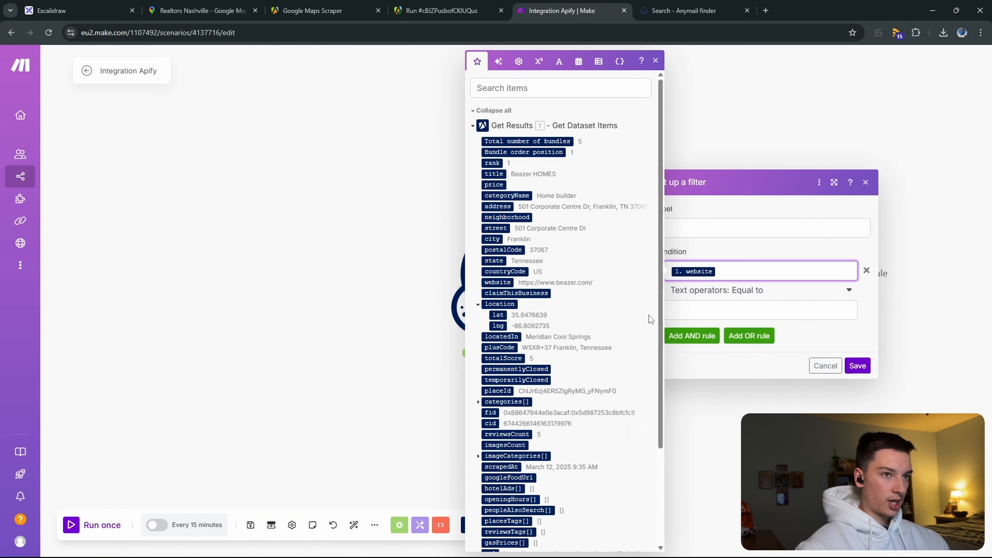
{"action": "left_click", "coordinate": [760, 290]}
{"action": "left_click", "coordinate": [732, 344]}
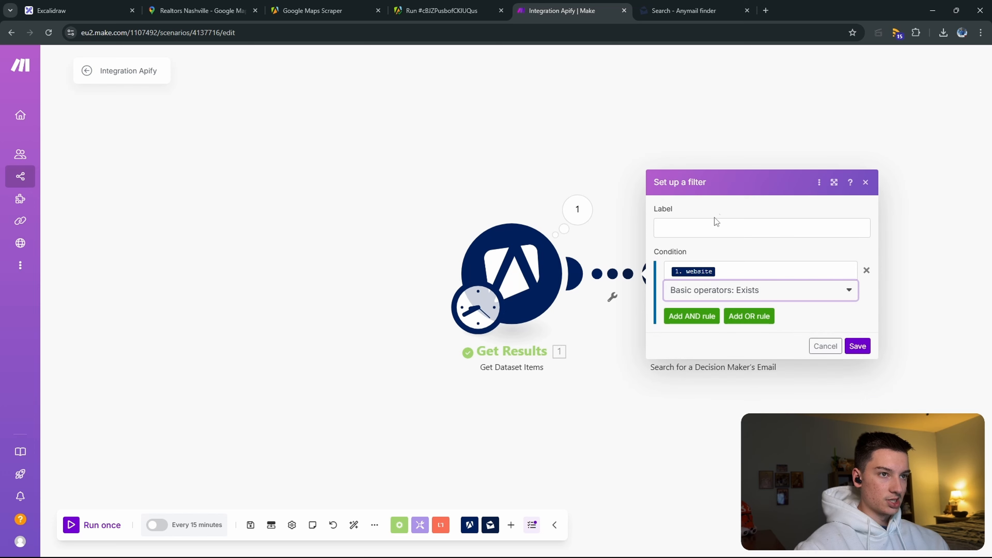
{"action": "left_click", "coordinate": [715, 219]}
{"action": "type", "text": "Domain Exists"}
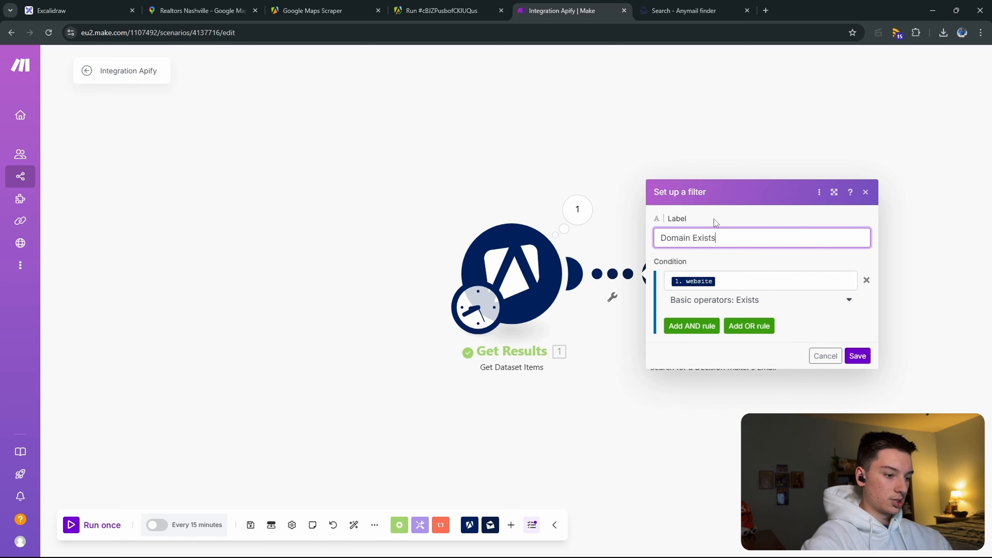
{"action": "type", "text": " = True"}
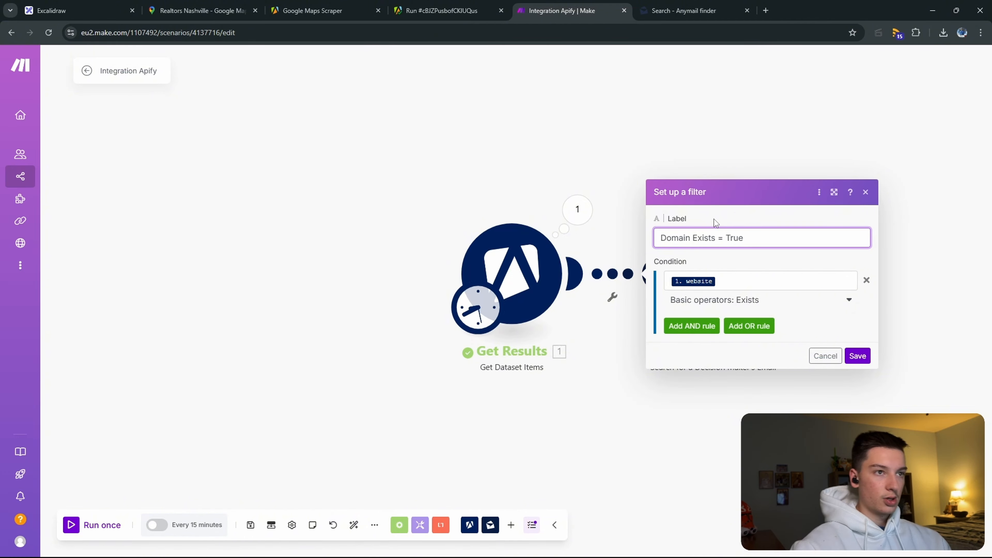
{"action": "left_click", "coordinate": [857, 356]}
Step: Examine the Get Results output to compare whether the first and second bundles contain a website field
{"action": "left_click", "coordinate": [577, 209]}
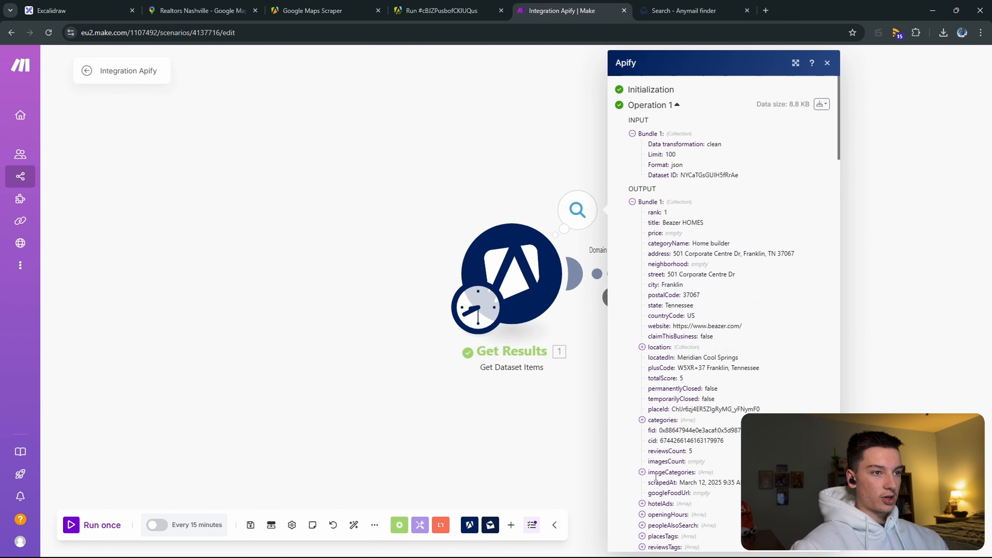
{"action": "triple_click", "coordinate": [685, 325]}
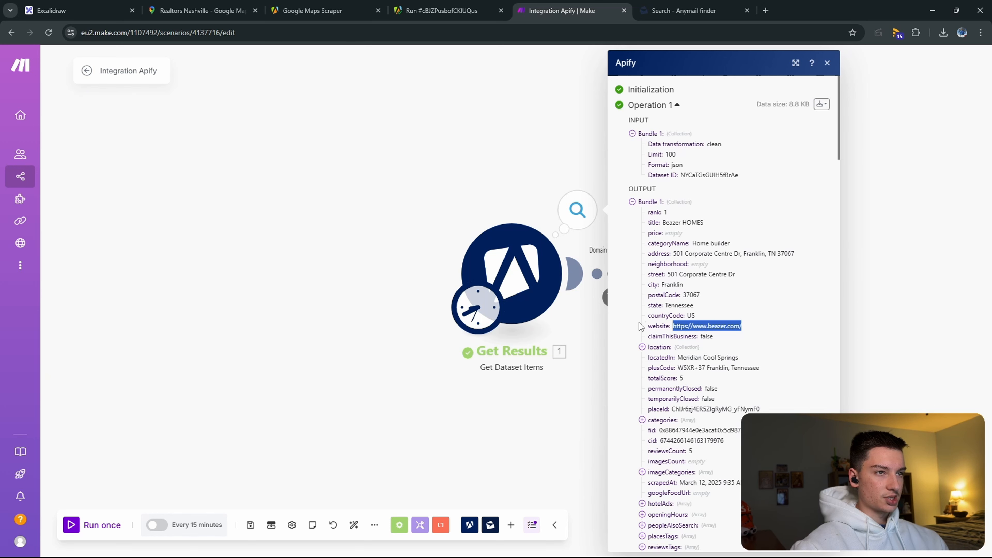
{"action": "triple_click", "coordinate": [690, 326]}
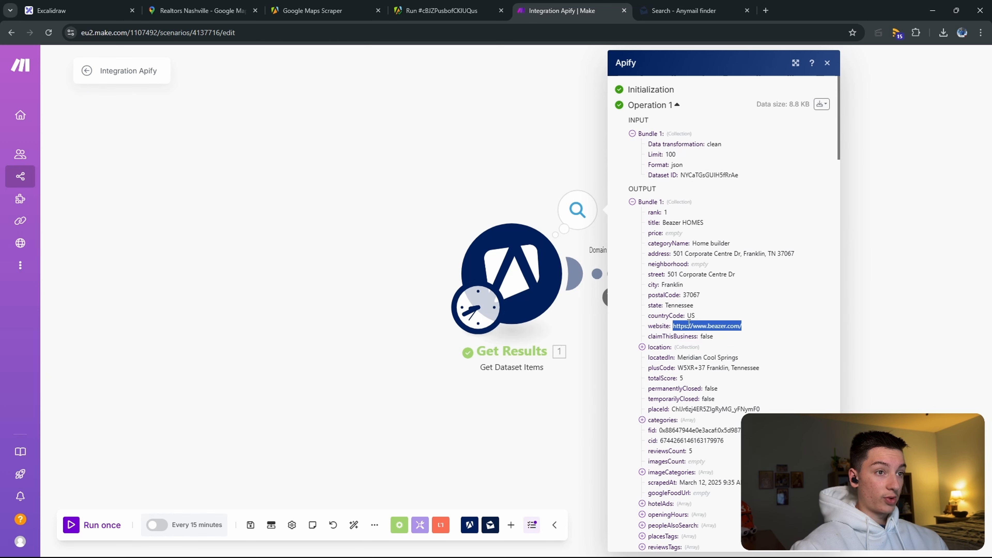
{"action": "left_click_drag", "start_coordinate": [649, 329], "coordinate": [664, 326]}
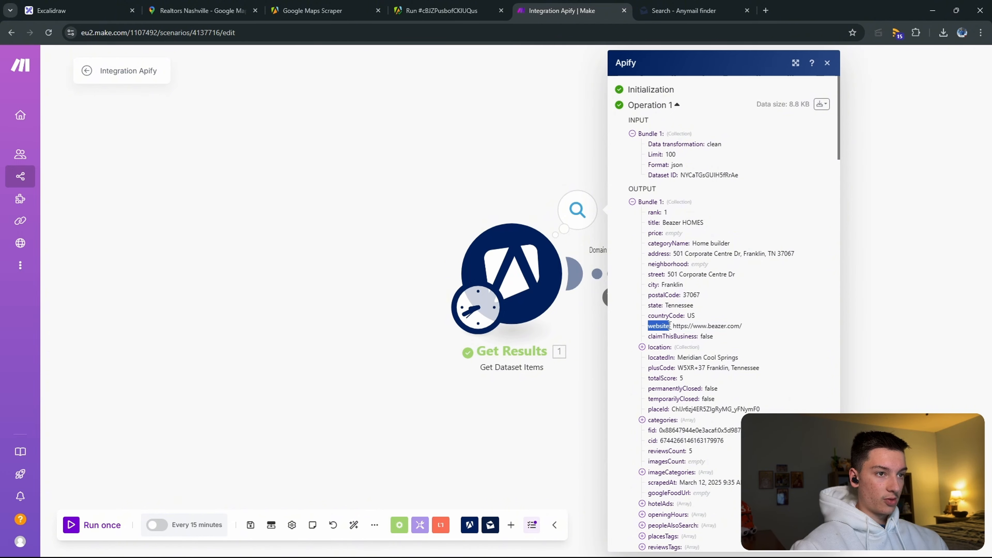
{"action": "scroll", "coordinate": [673, 328], "scroll_direction": "down", "scroll_amount": 10}
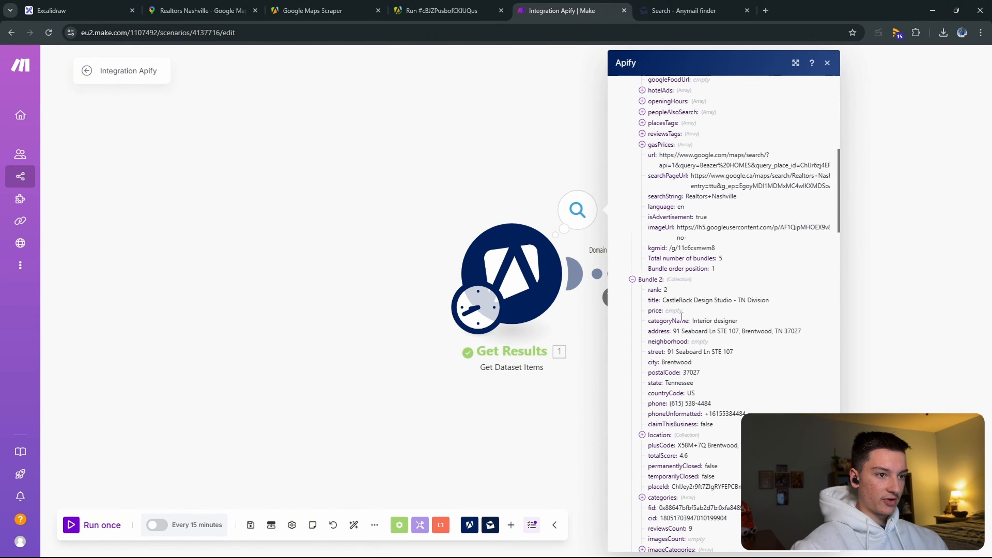
{"action": "scroll", "coordinate": [681, 316], "scroll_direction": "down", "scroll_amount": 1}
{"action": "left_click_drag", "start_coordinate": [645, 343], "coordinate": [666, 354]}
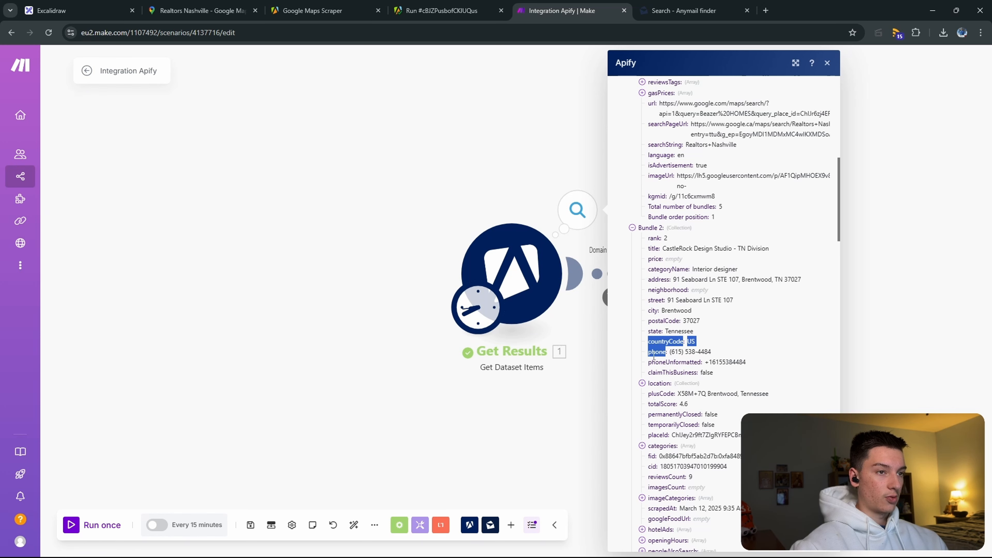
{"action": "left_click", "coordinate": [491, 414]}
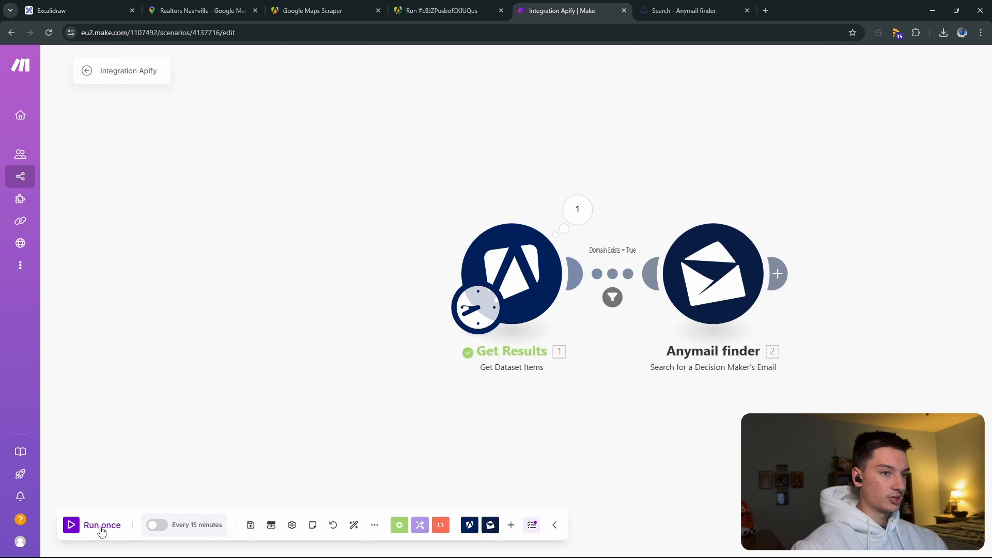
Step: Run the scenario once and inspect how the Domain Exists = True filter handled each bundle
{"action": "left_click", "coordinate": [101, 531]}
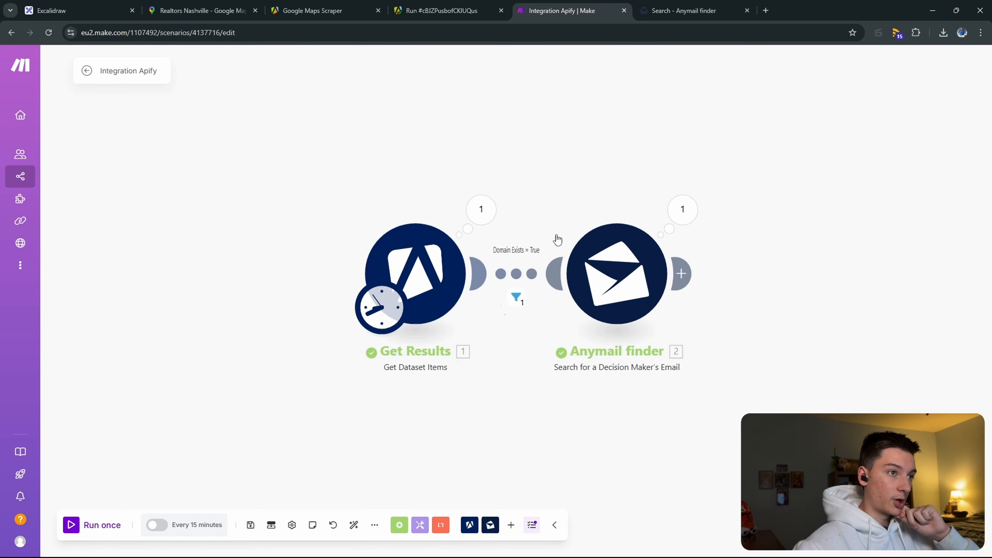
{"action": "left_click", "coordinate": [516, 304]}
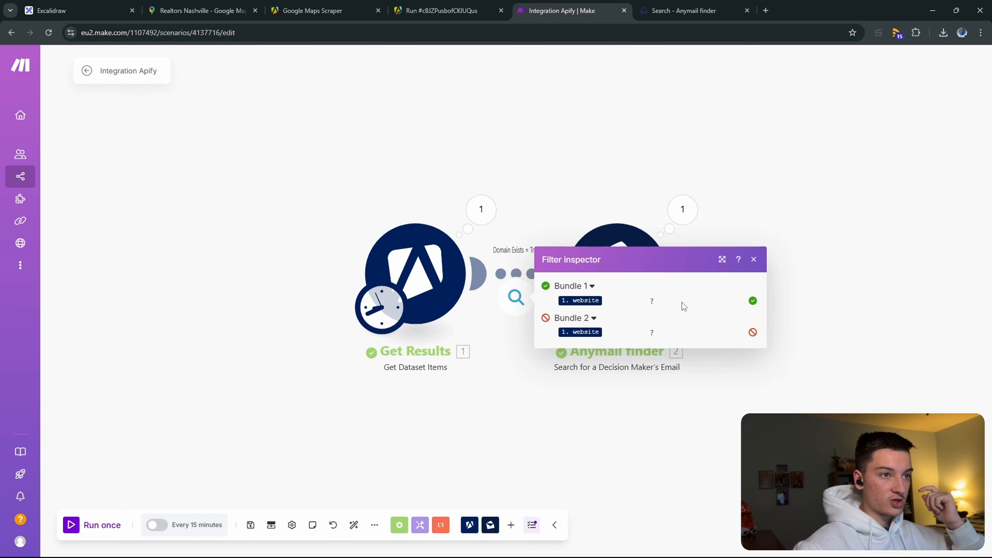
{"action": "left_click_drag", "start_coordinate": [648, 300], "coordinate": [680, 303]}
{"action": "left_click_drag", "start_coordinate": [648, 332], "coordinate": [663, 331]}
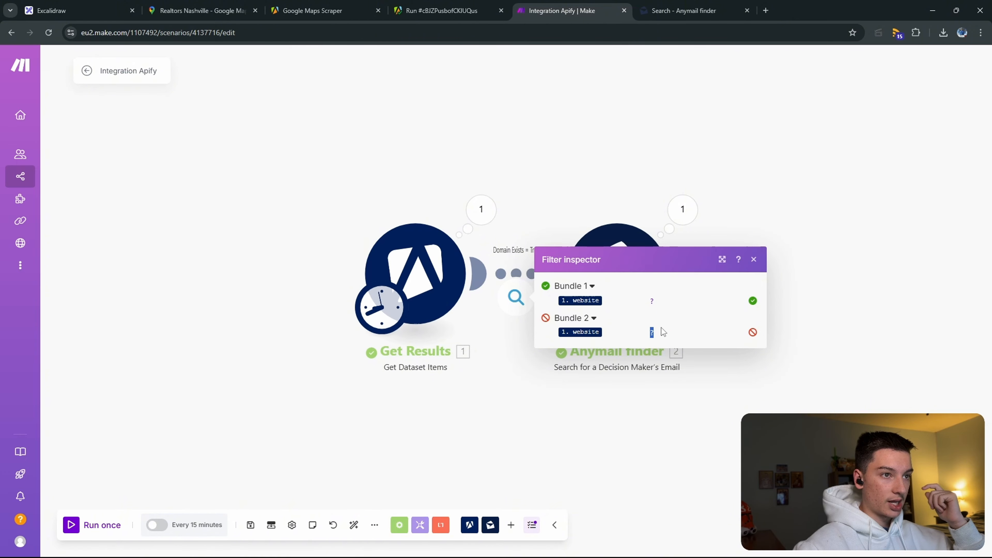
{"action": "left_click", "coordinate": [725, 420]}
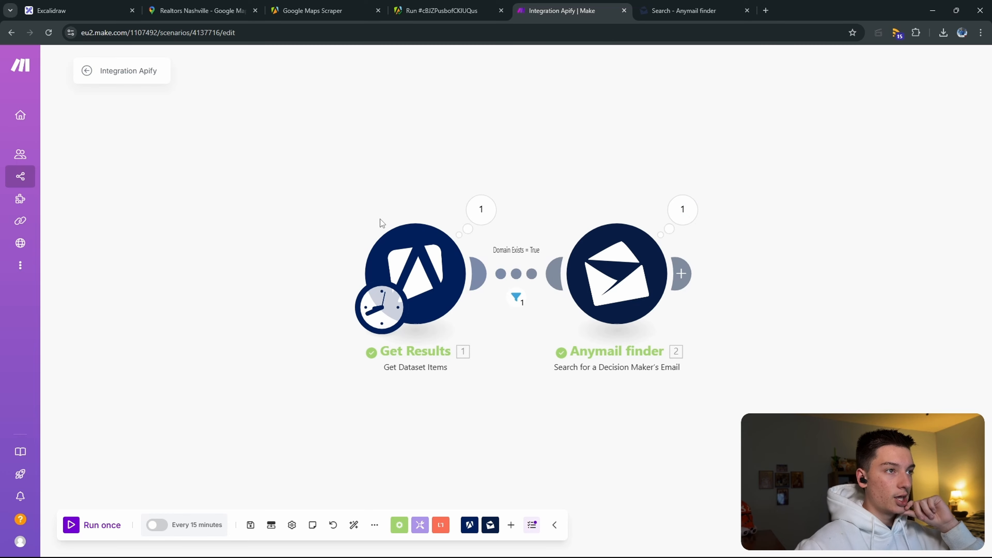
Step: Examine the Anymail finder run output, expanding the result to check the decision maker's email, verification, name, job title and LinkedIn URL
{"action": "left_click", "coordinate": [682, 210]}
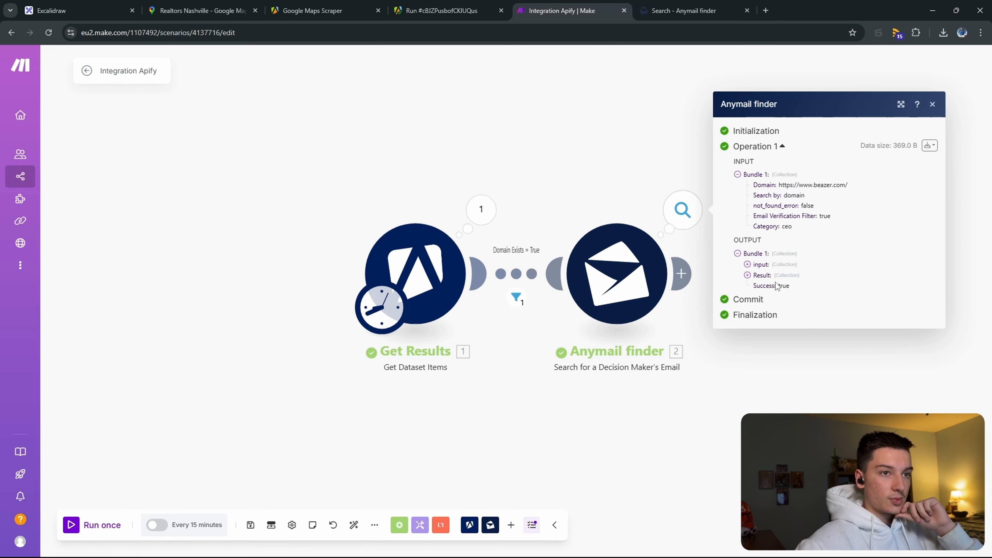
{"action": "double_click", "coordinate": [798, 185]}
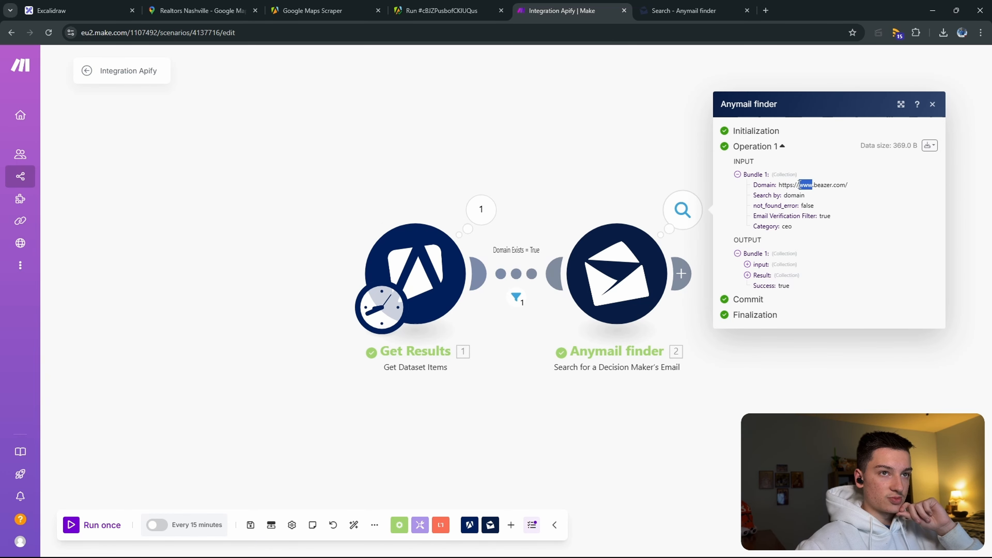
{"action": "left_click", "coordinate": [767, 275]}
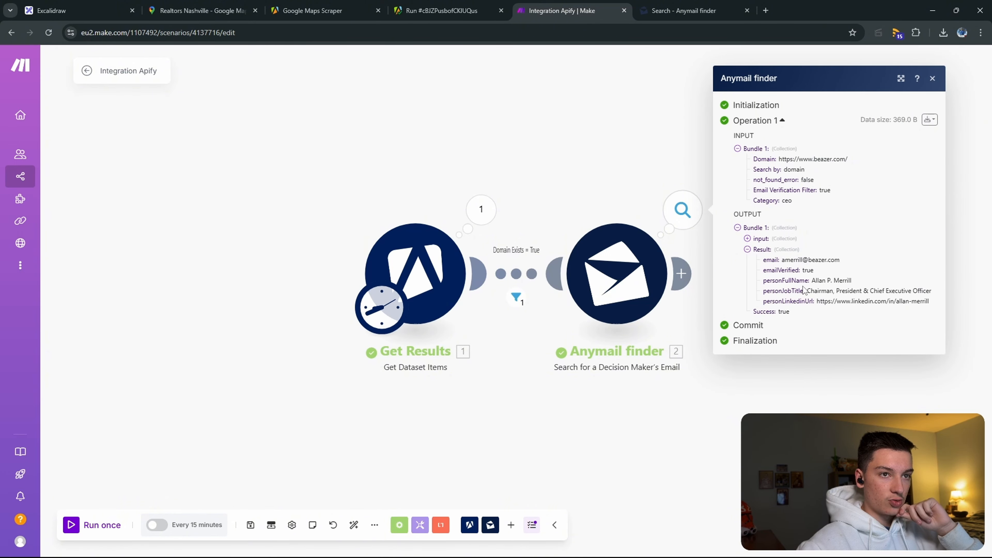
{"action": "left_click_drag", "start_coordinate": [810, 281], "coordinate": [936, 301]}
{"action": "left_click", "coordinate": [851, 313]}
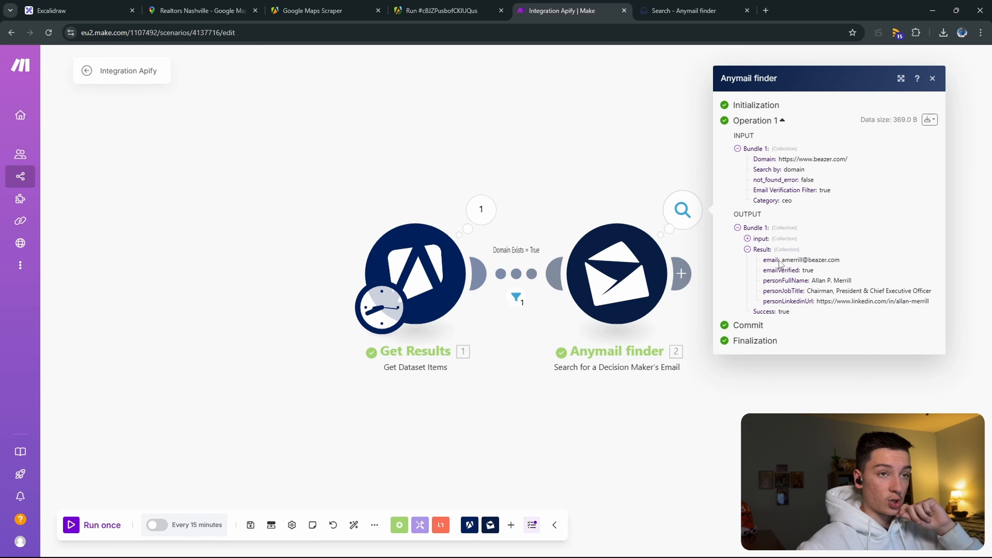
{"action": "left_click_drag", "start_coordinate": [782, 260], "coordinate": [846, 259]}
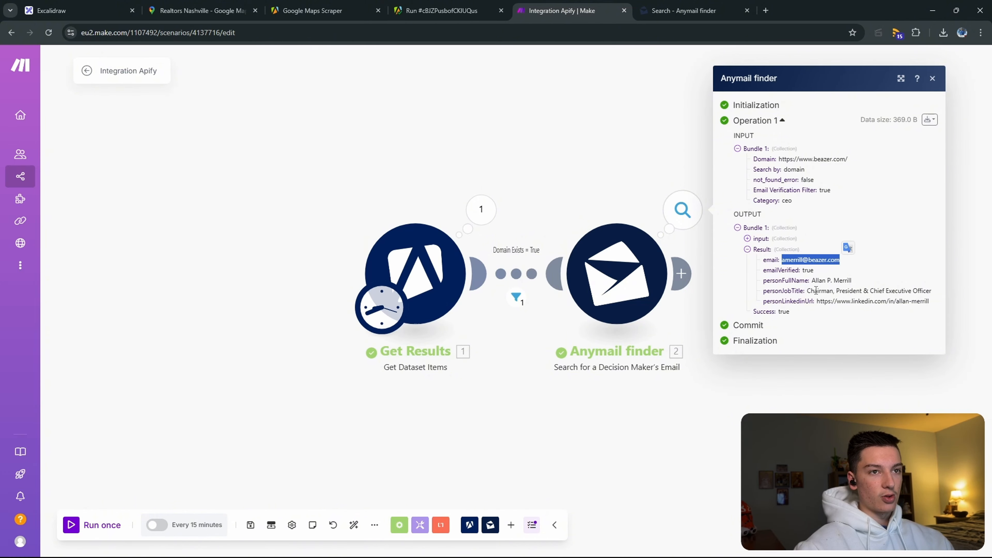
{"action": "left_click", "coordinate": [812, 269]}
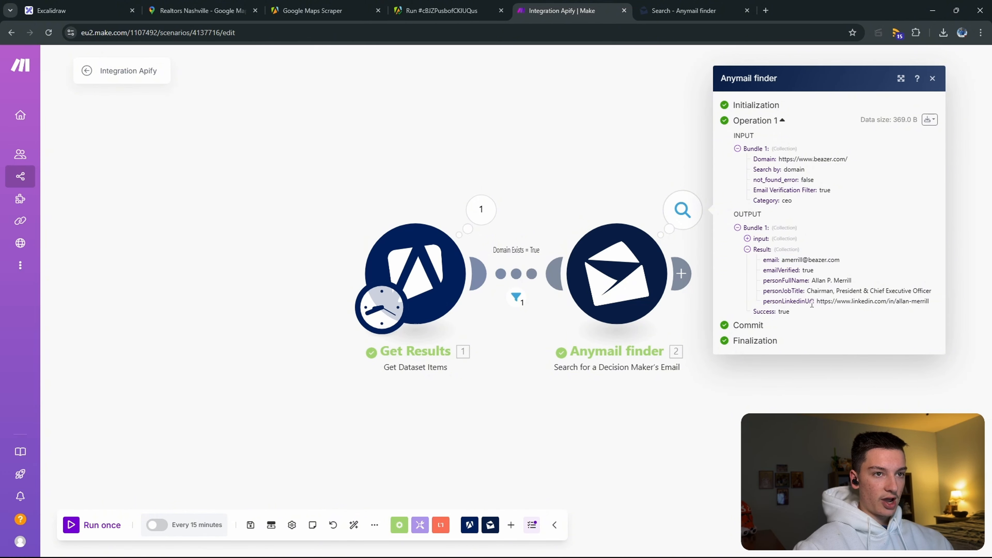
{"action": "left_click_drag", "start_coordinate": [817, 301], "coordinate": [925, 303]}
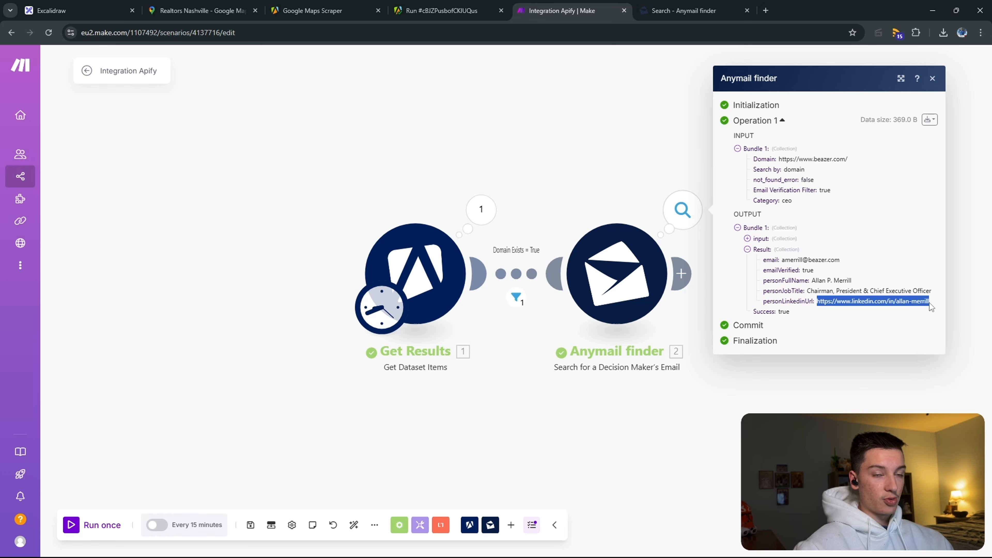
{"action": "left_click", "coordinate": [877, 299]}
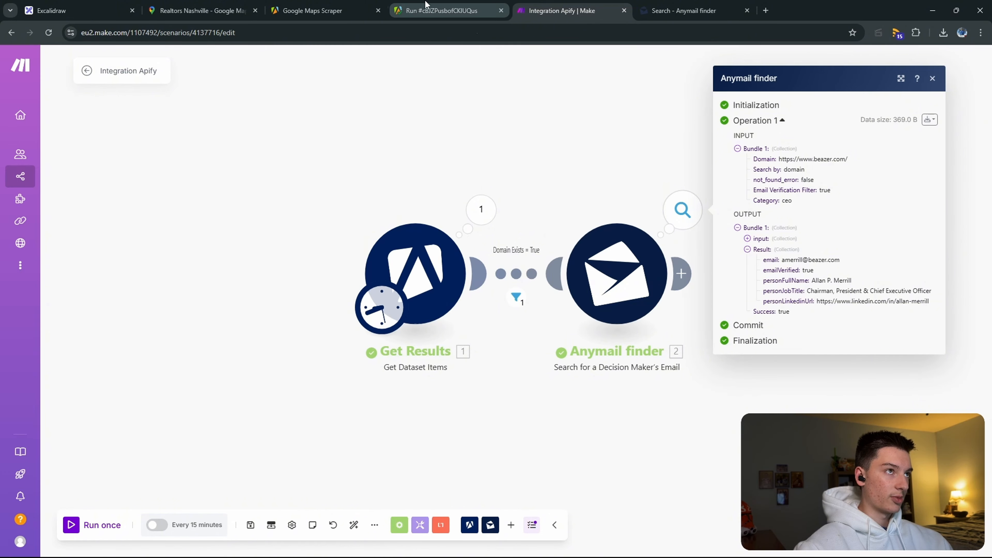
Step: Switch to Excalidraw and review the outline of the planned workflow stages
{"action": "left_click", "coordinate": [104, 4]}
{"action": "left_click_drag", "start_coordinate": [262, 270], "coordinate": [478, 184]}
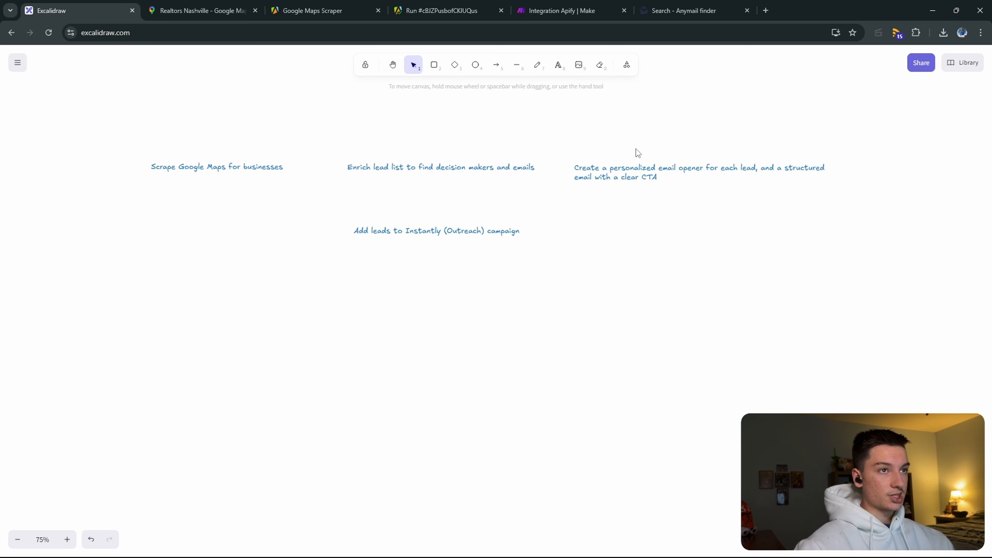
Step: Switch to Apify, search its store for "linkedin prof" and open Mass Linkedin Profile Scraper (No Cookies)
{"action": "left_click", "coordinate": [285, 6]}
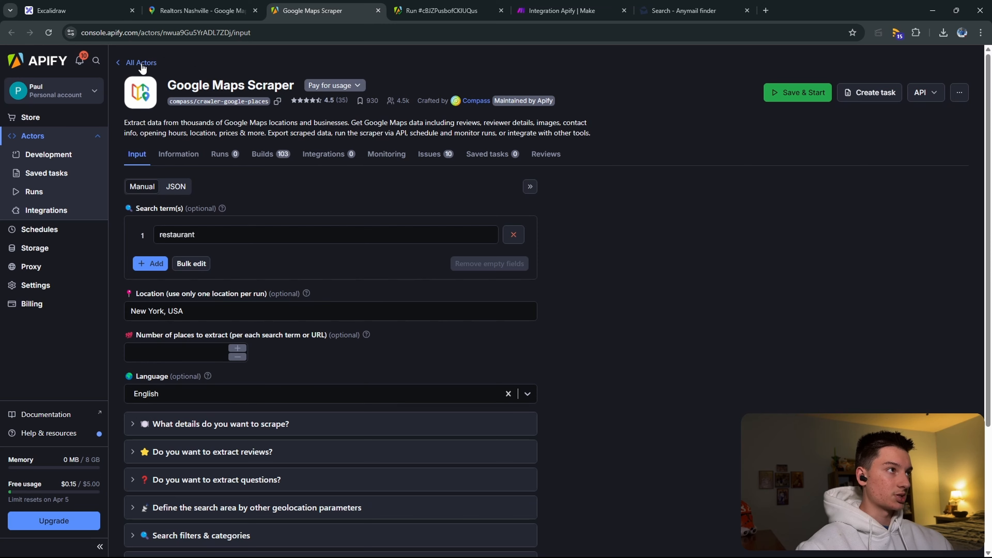
{"action": "left_click", "coordinate": [142, 63]}
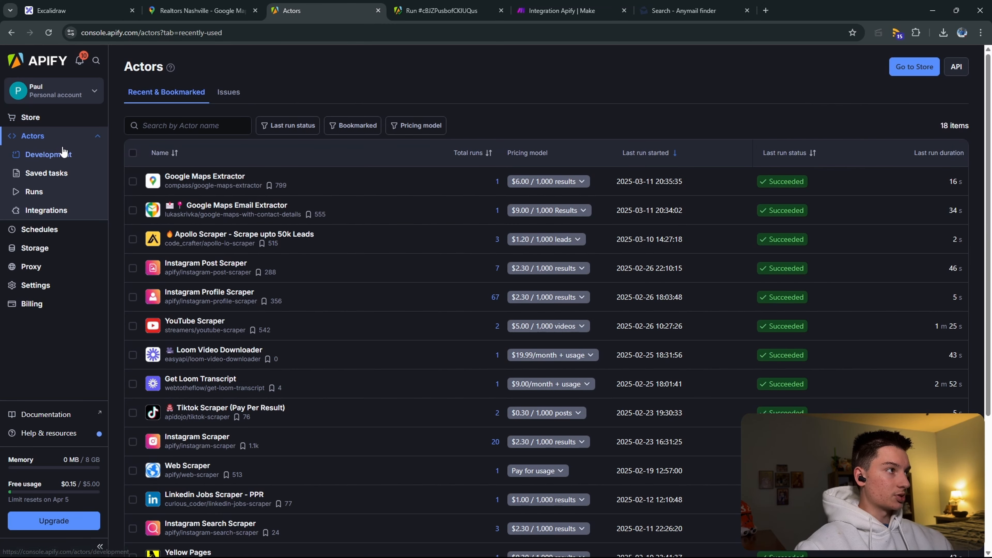
{"action": "left_click", "coordinate": [39, 118]}
{"action": "left_click", "coordinate": [556, 136]}
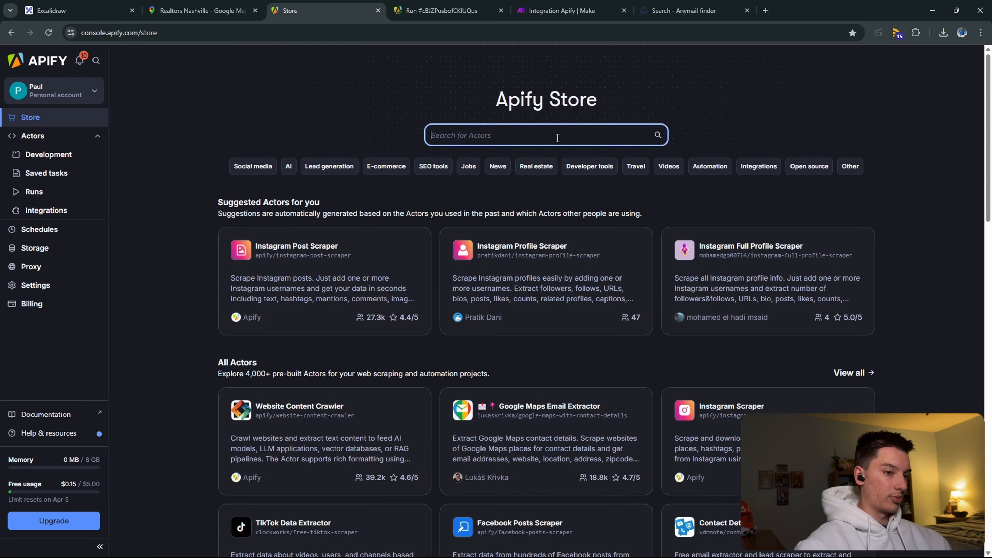
{"action": "type", "text": "li"}
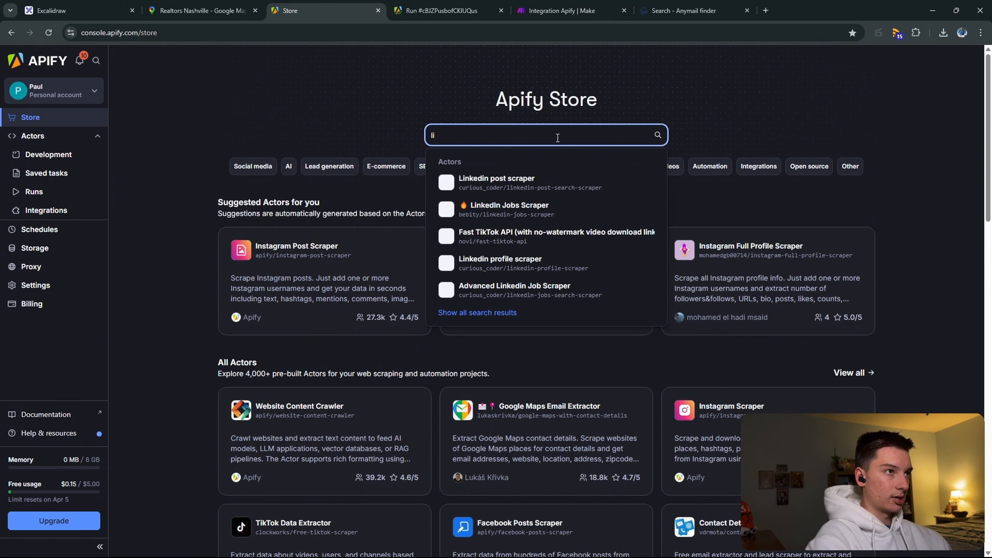
{"action": "type", "text": "nkedin prof"}
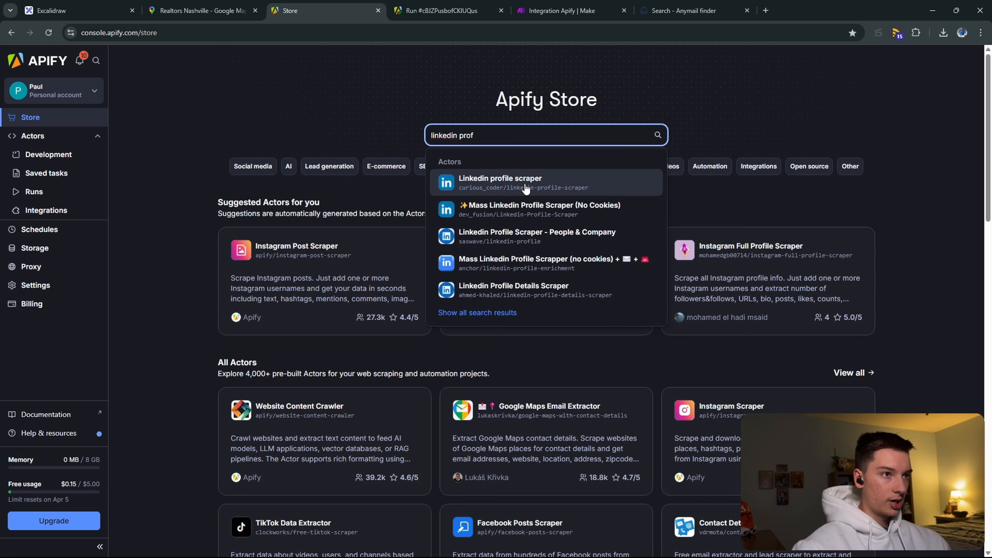
{"action": "left_click", "coordinate": [534, 212]}
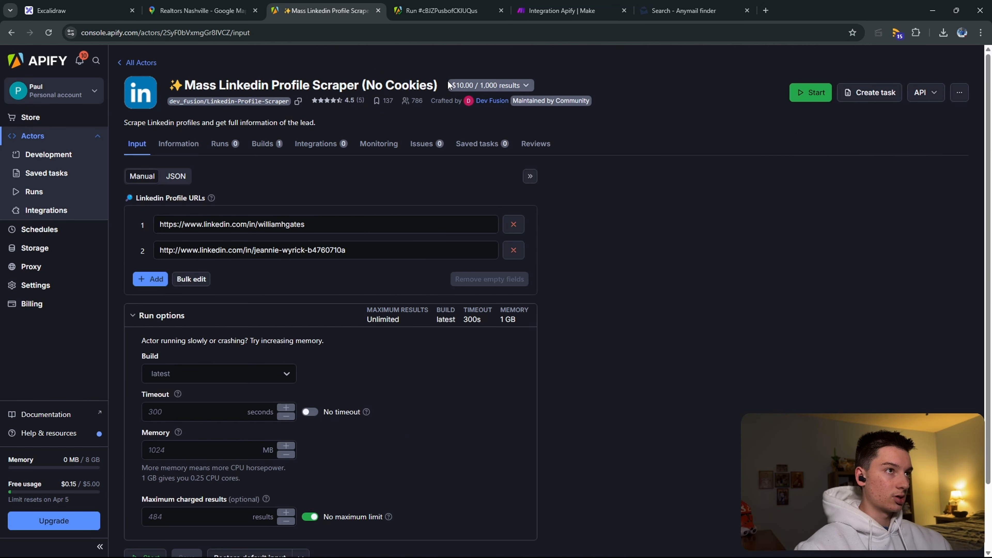
Step: Remove the second LinkedIn profile URL from the scraper's input and select the full input in its JSON form
{"action": "left_click_drag", "start_coordinate": [450, 86], "coordinate": [499, 91]}
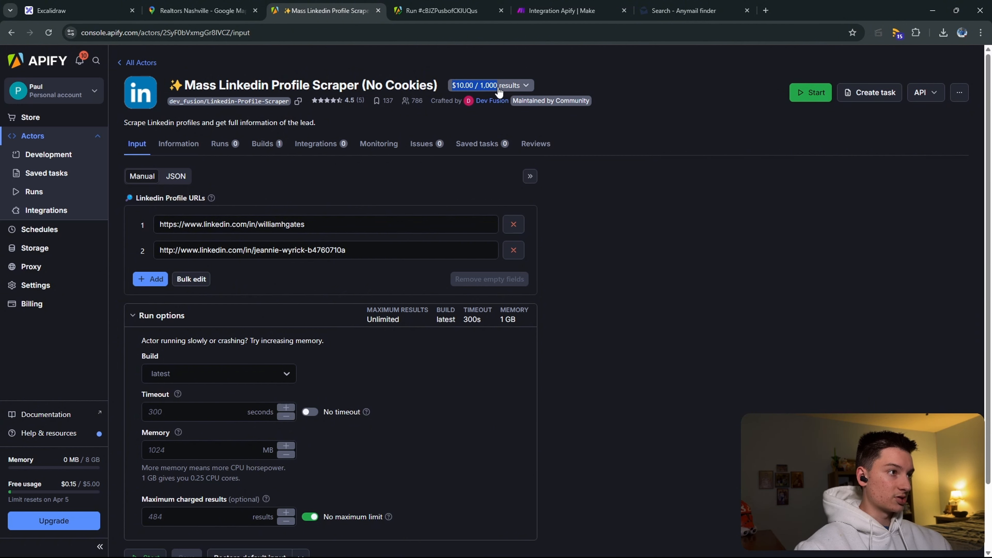
{"action": "left_click", "coordinate": [513, 250]}
{"action": "scroll", "coordinate": [199, 494], "scroll_direction": "down", "scroll_amount": 2}
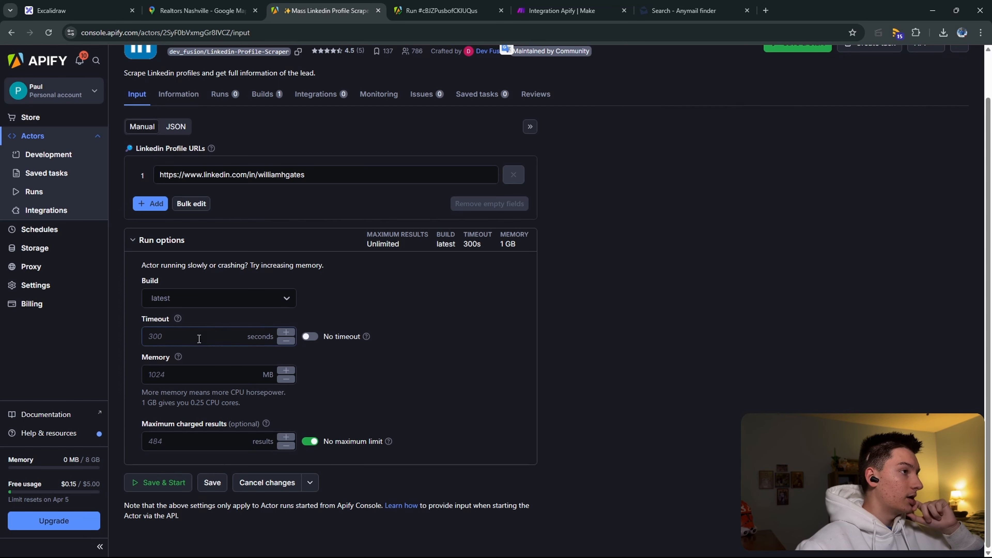
{"action": "scroll", "coordinate": [195, 337], "scroll_direction": "up", "scroll_amount": 2}
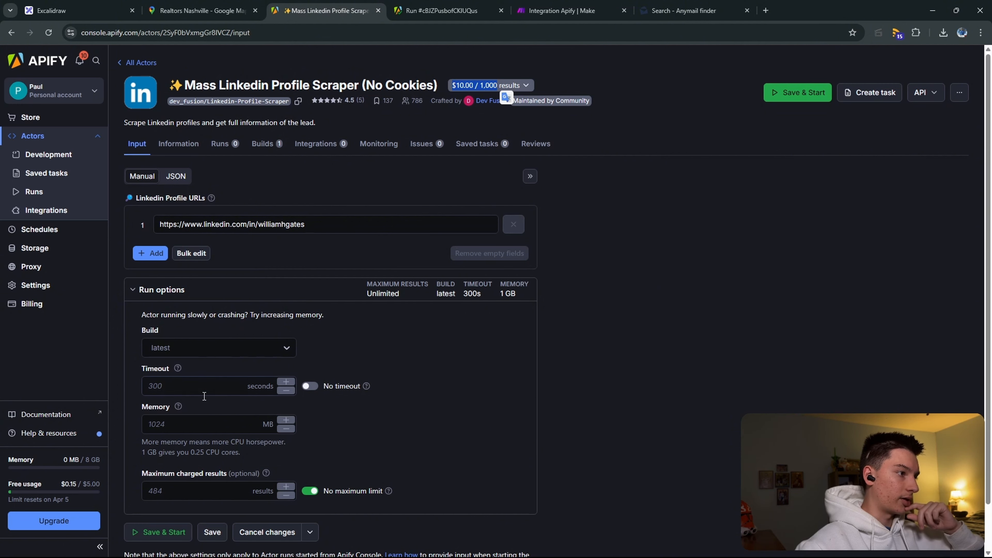
{"action": "left_click", "coordinate": [178, 176]}
{"action": "left_click_drag", "start_coordinate": [175, 247], "coordinate": [148, 204]}
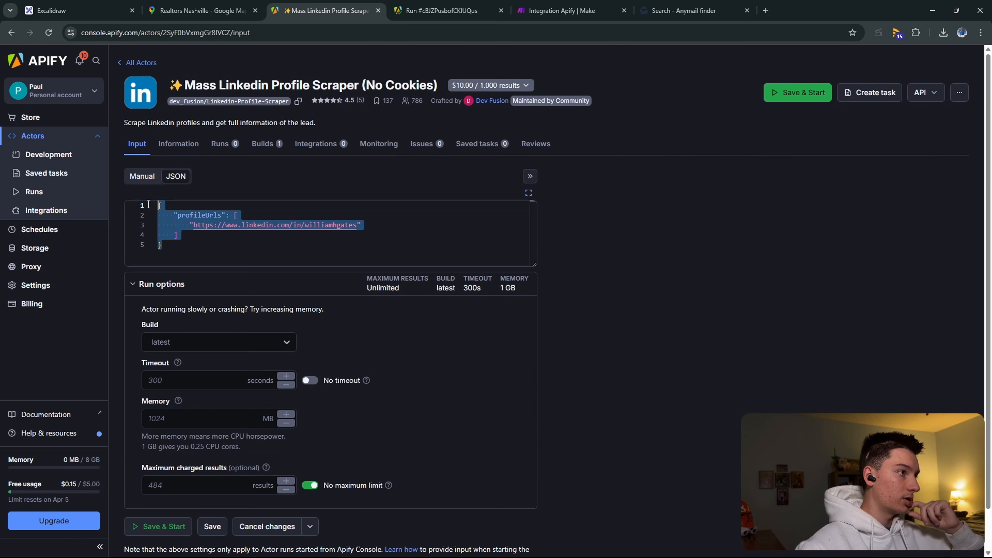
Step: Create a task from the Mass Linkedin Profile Scraper with the suggested title, copying its input, and look it up among the saved tasks
{"action": "left_click", "coordinate": [865, 94]}
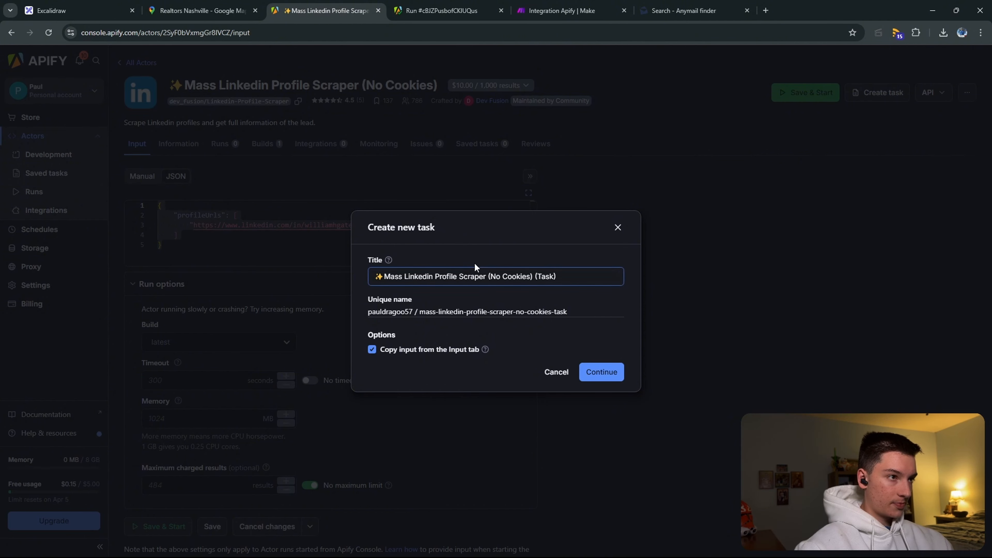
{"action": "left_click", "coordinate": [608, 376]}
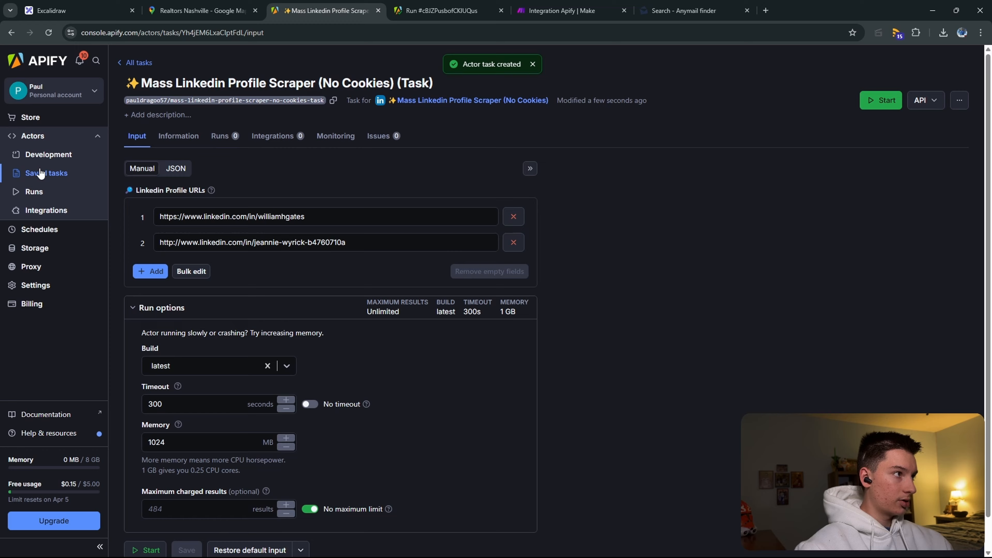
{"action": "left_click", "coordinate": [48, 137]}
{"action": "scroll", "coordinate": [355, 417], "scroll_direction": "down", "scroll_amount": 4}
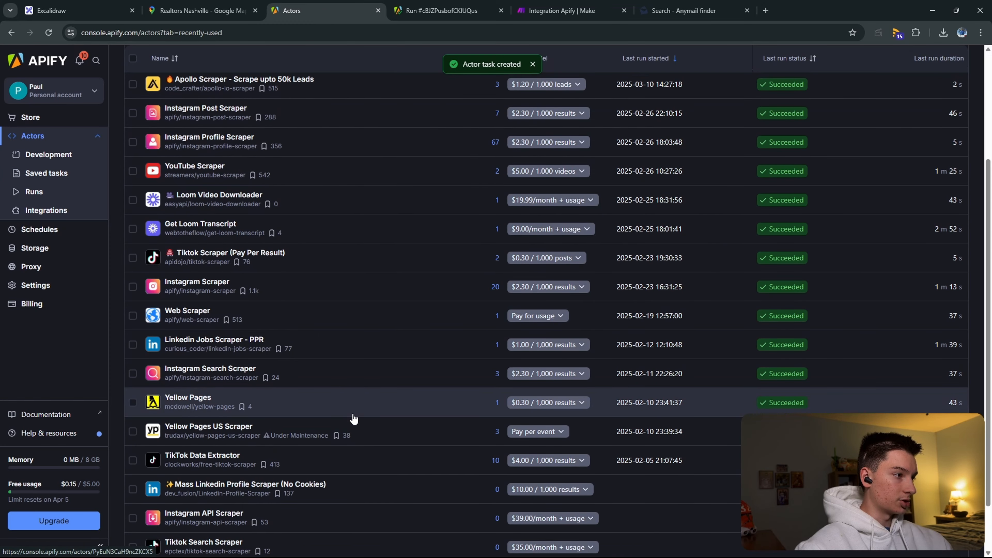
{"action": "scroll", "coordinate": [328, 310], "scroll_direction": "up", "scroll_amount": 4}
{"action": "left_click", "coordinate": [242, 132]}
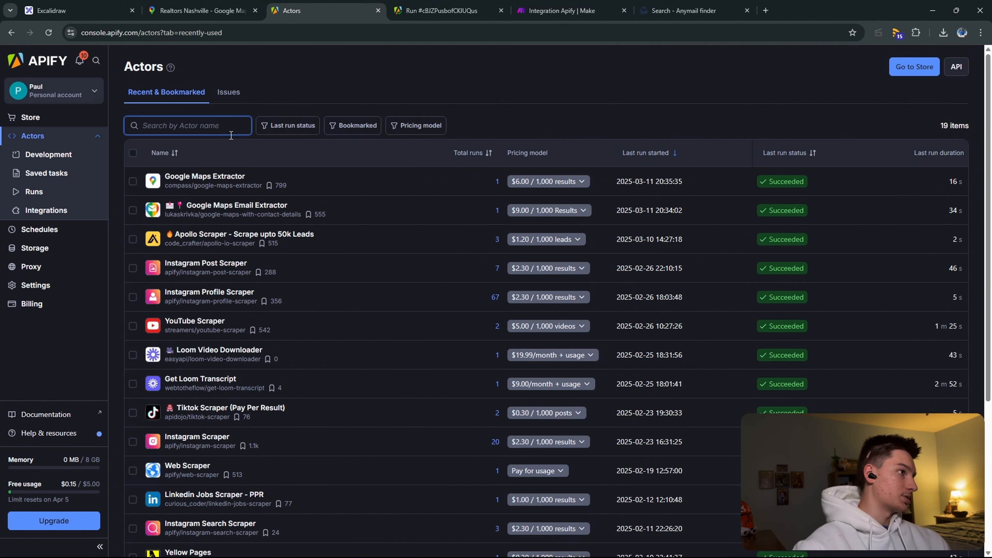
{"action": "left_click", "coordinate": [59, 172]}
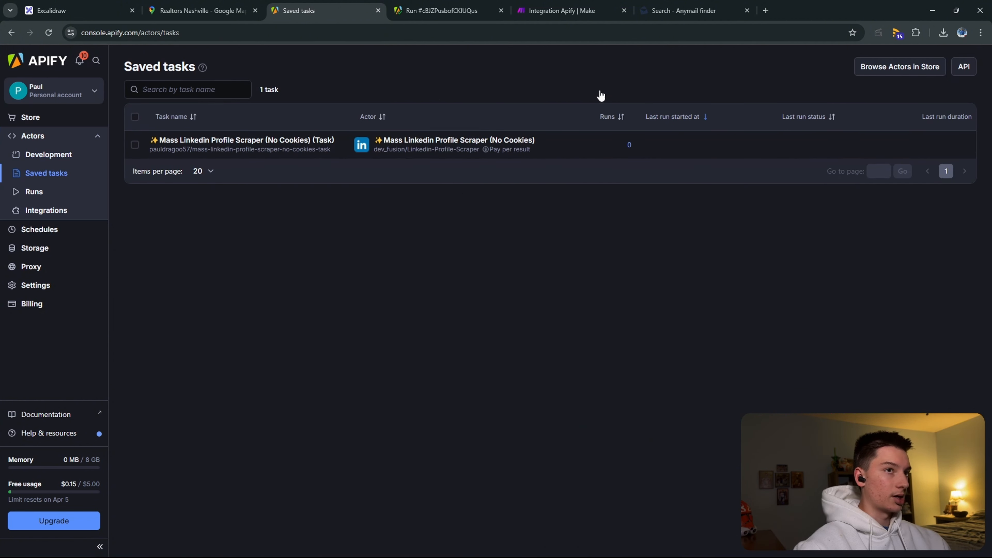
Step: Switch to the Make scenario and add an Apify Run an Actor module after Anymail finder
{"action": "left_click", "coordinate": [679, 11]}
{"action": "left_click", "coordinate": [563, 11]}
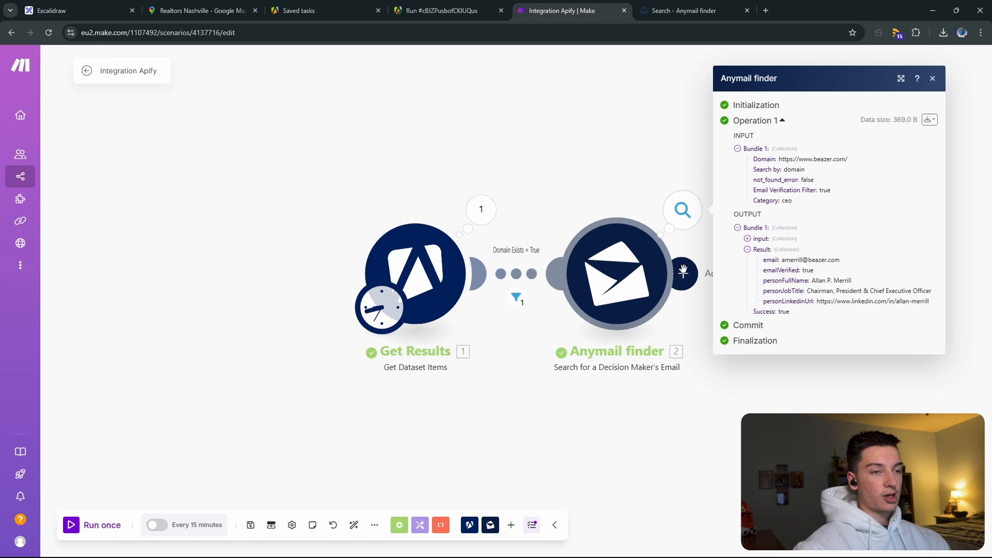
{"action": "left_click", "coordinate": [682, 274]}
{"action": "type", "text": "pi"}
{"action": "key", "text": "BackSpace"}
{"action": "key", "text": "BackSpace"}
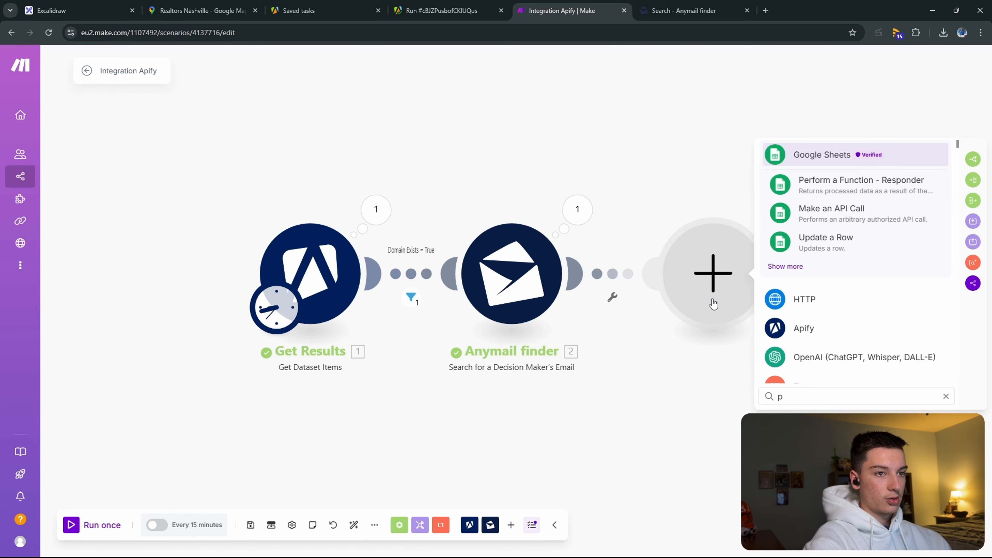
{"action": "type", "text": "apif"}
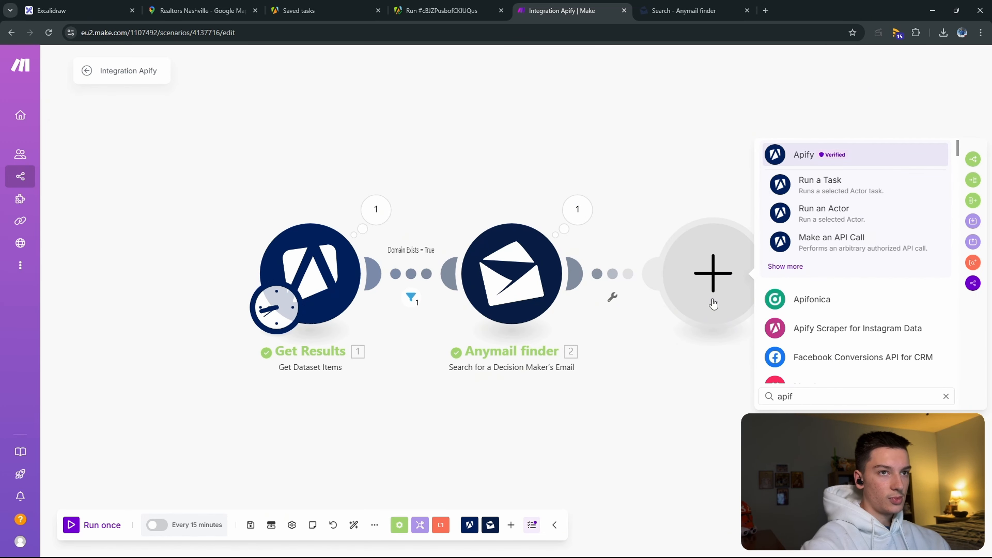
{"action": "left_click", "coordinate": [839, 209]}
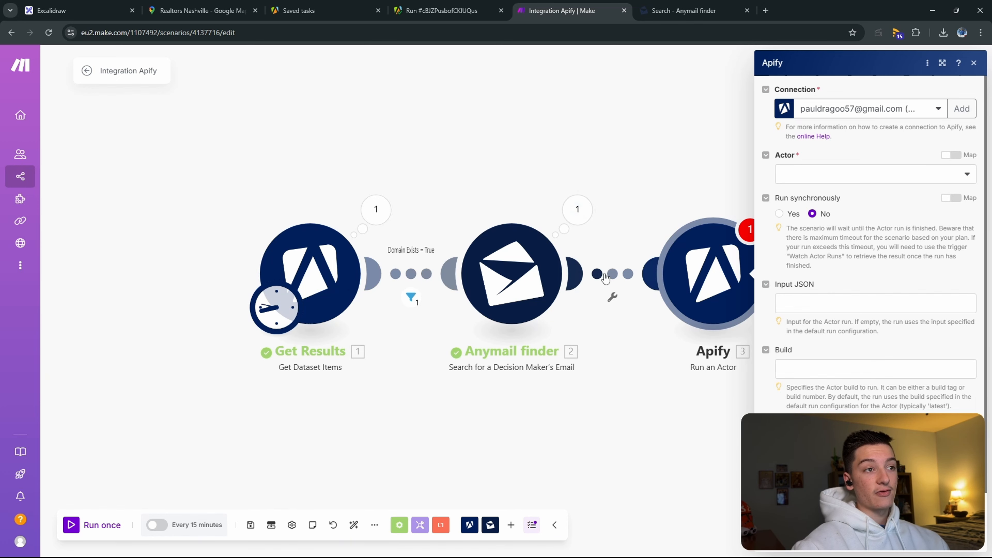
Step: Start a filter between Anymail finder and Apify and label it If success = true
{"action": "left_click", "coordinate": [609, 289]}
{"action": "left_click", "coordinate": [712, 231]}
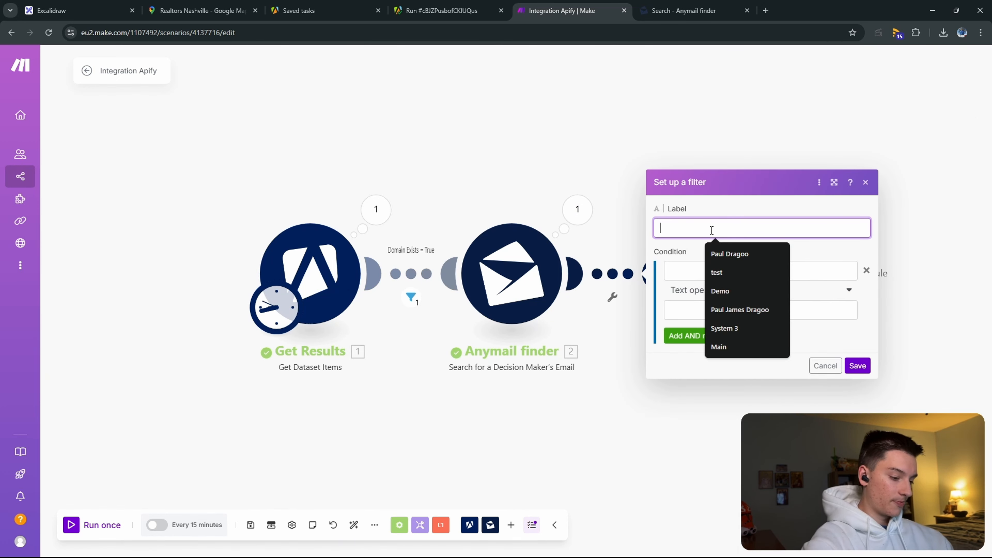
{"action": "type", "text": "If scu"}
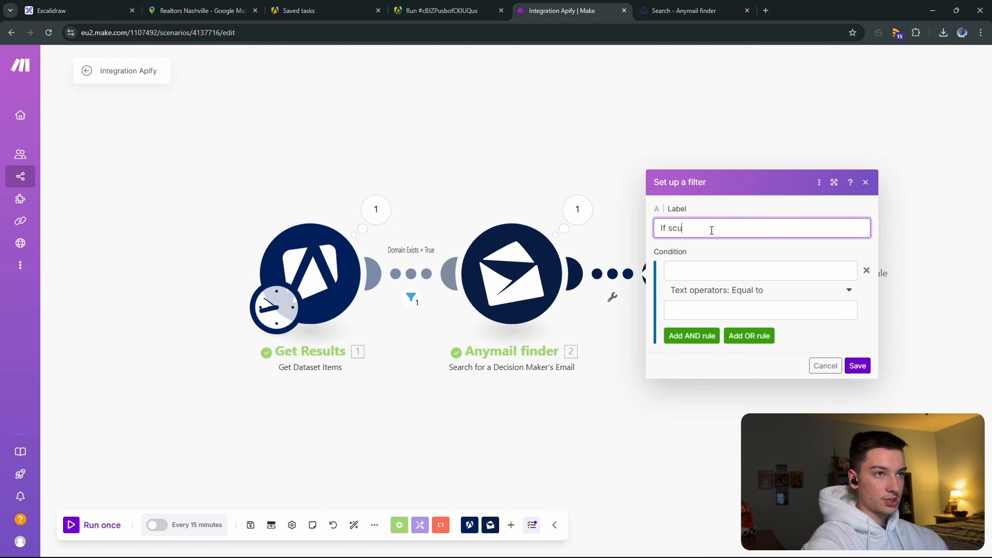
{"action": "key", "text": "BackSpace"}
{"action": "key", "text": "BackSpace"}
{"action": "key", "text": "BackSpace"}
{"action": "type", "text": "suce"}
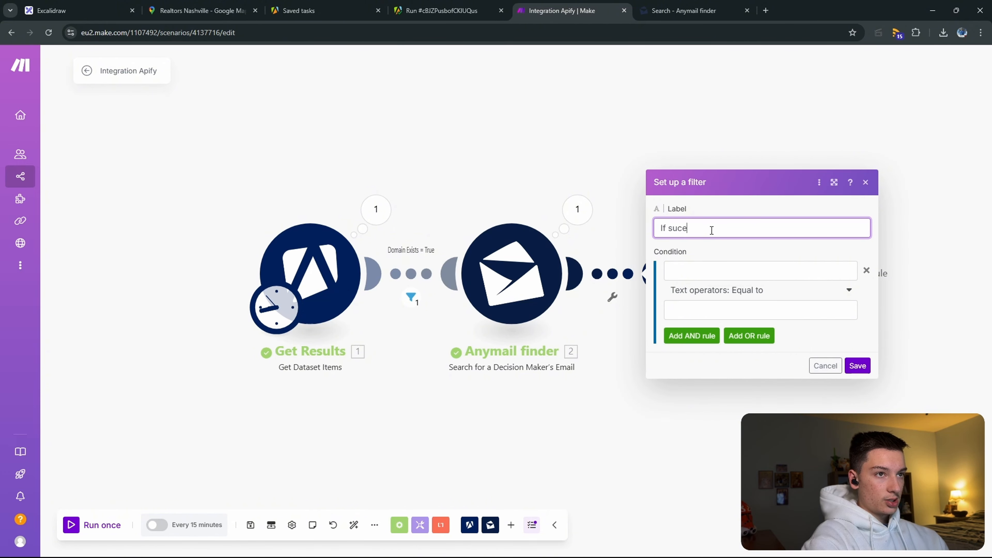
{"action": "key", "text": "BackSpace"}
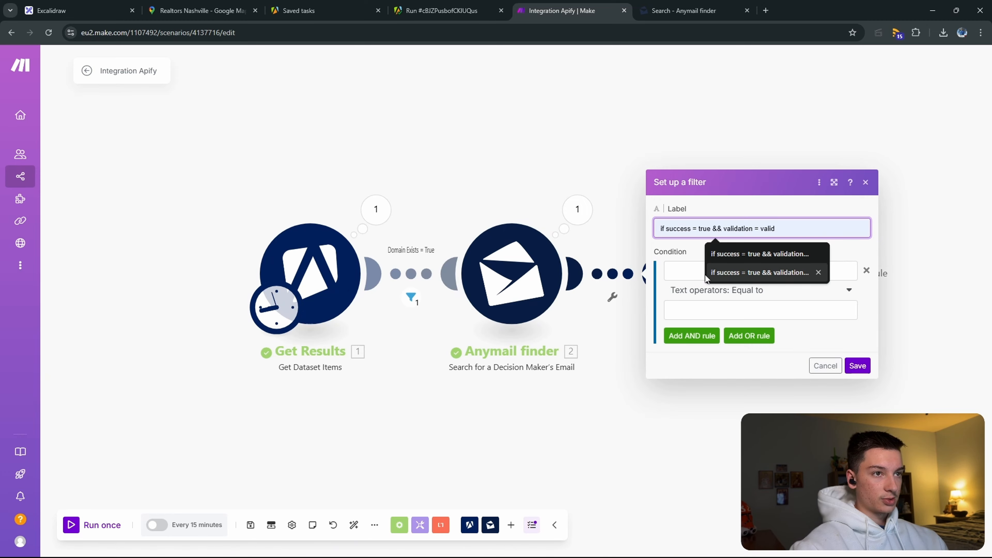
Step: Set the filter condition to Anymail finder's Success being text-equal to true and save the filter
{"action": "left_click", "coordinate": [682, 270]}
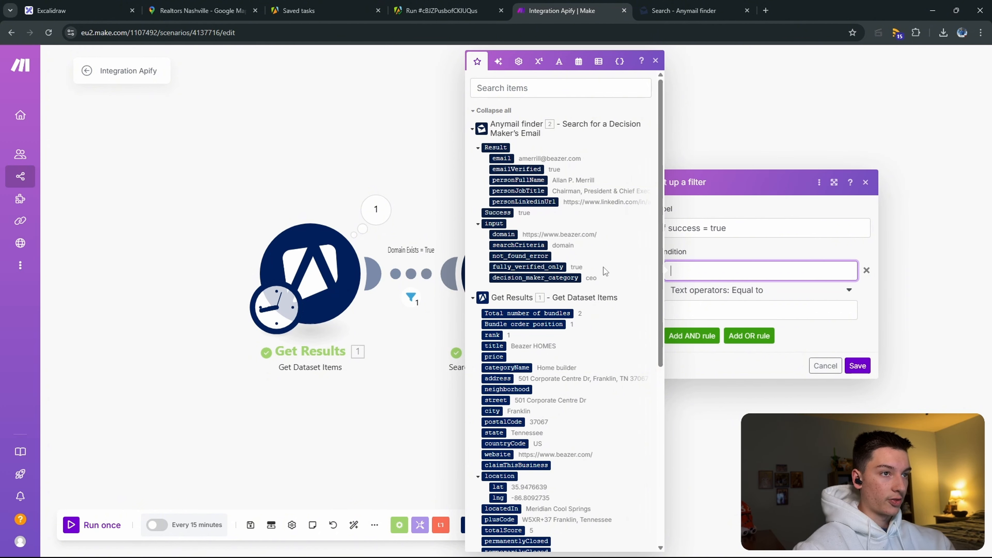
{"action": "left_click", "coordinate": [497, 211]}
{"action": "left_click", "coordinate": [677, 298]}
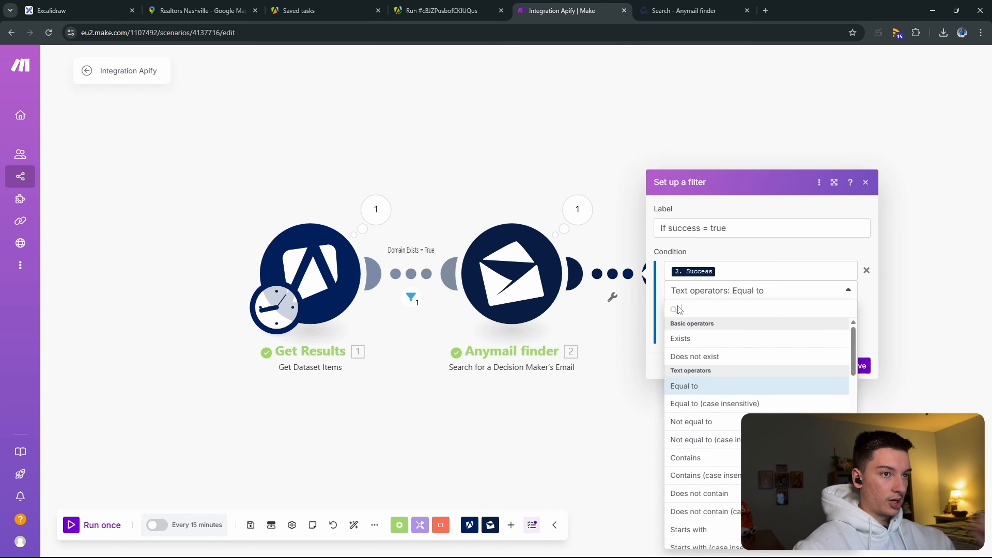
{"action": "left_click", "coordinate": [737, 257]}
{"action": "left_click", "coordinate": [717, 303]}
{"action": "type", "text": "true"}
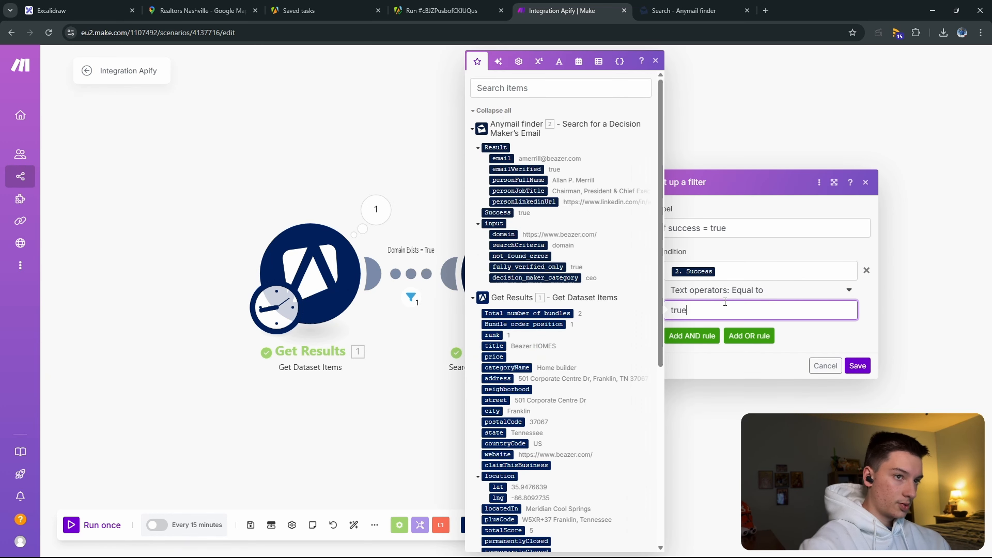
{"action": "left_click", "coordinate": [857, 366]}
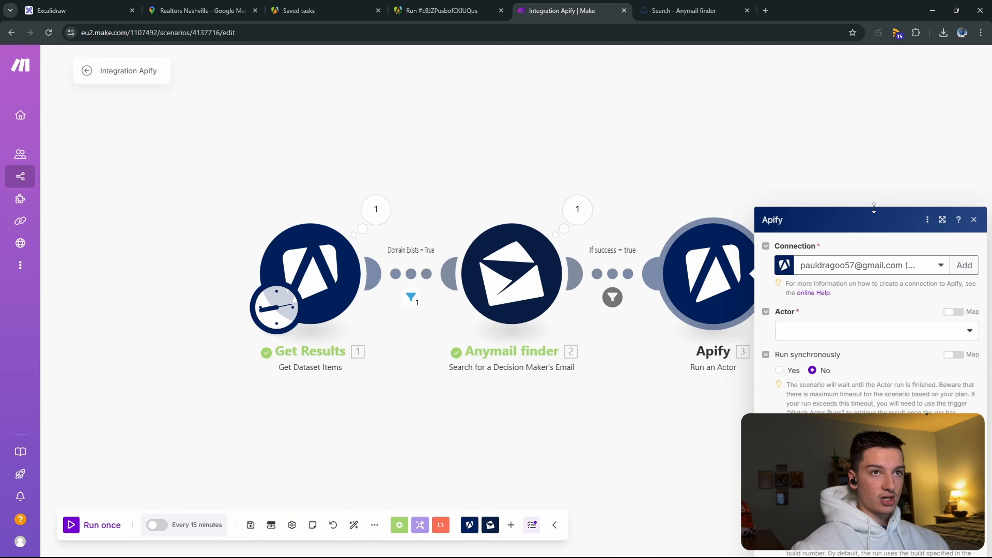
Step: Add an AND rule to the If success = true filter using Anymail finder's personLinkedinUrl result
{"action": "left_click", "coordinate": [613, 298]}
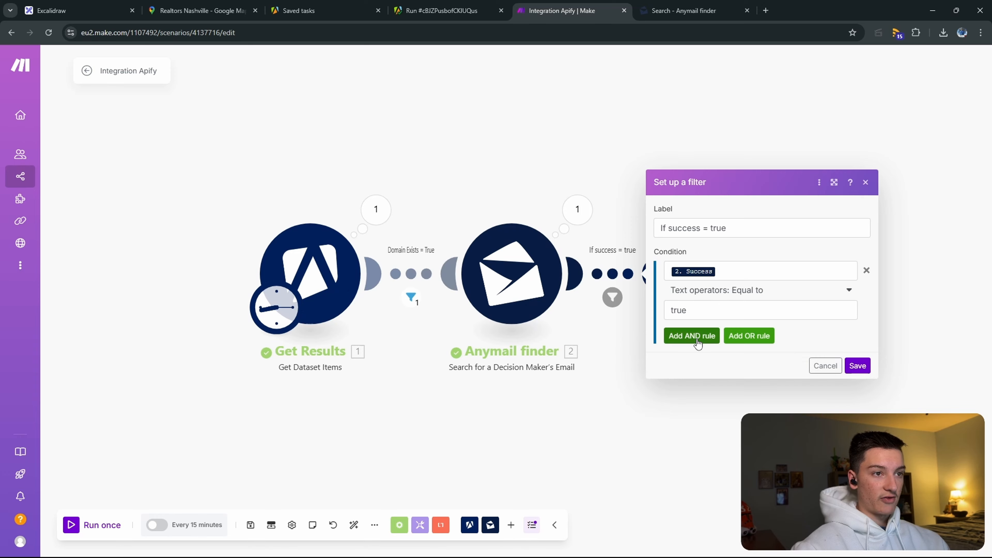
{"action": "left_click", "coordinate": [693, 337]}
{"action": "left_click", "coordinate": [766, 306]}
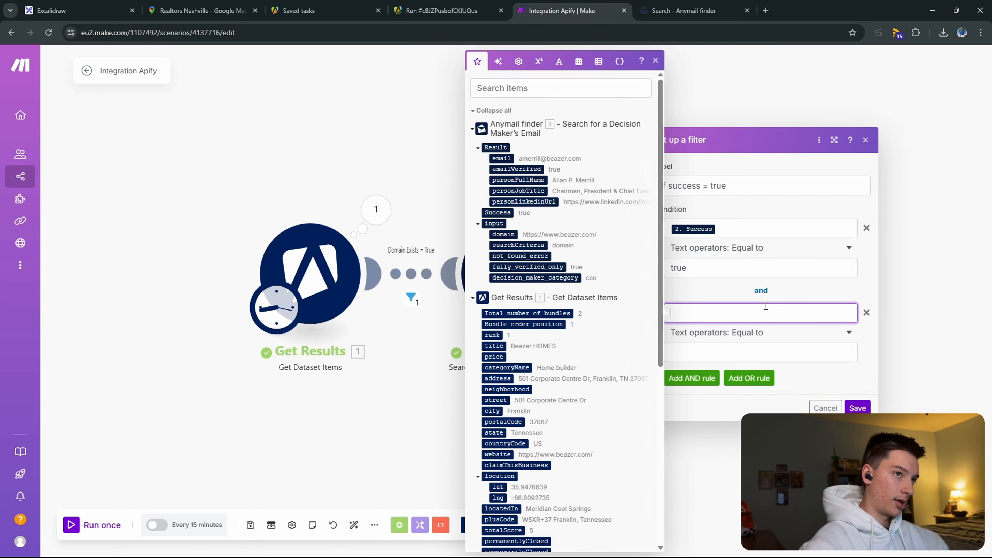
{"action": "left_click", "coordinate": [523, 202]}
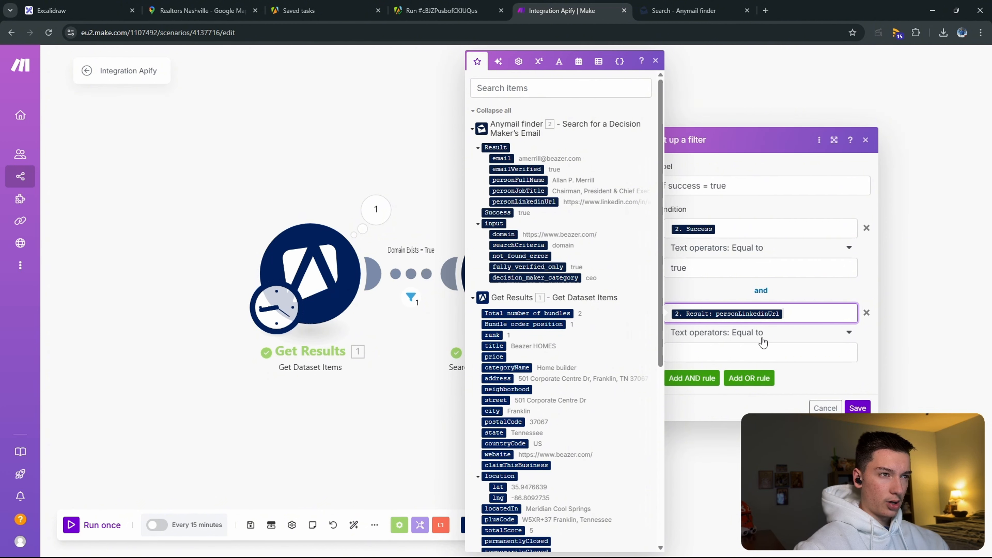
Step: Require in the filter's second condition that personLinkedinUrl is not equal to emptystring, and save the filter
{"action": "left_click", "coordinate": [757, 348]}
{"action": "left_click", "coordinate": [753, 337]}
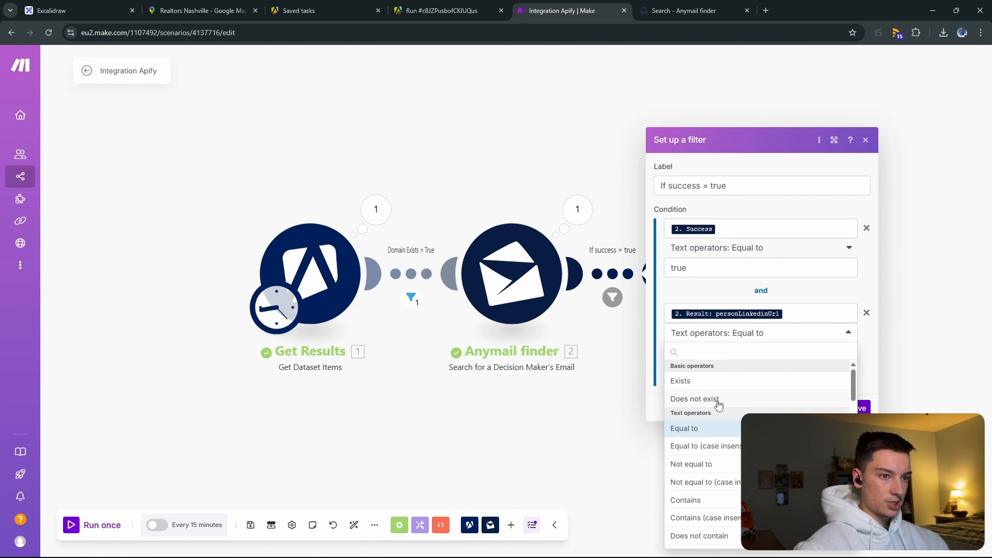
{"action": "left_click", "coordinate": [711, 464]}
{"action": "left_click", "coordinate": [732, 351]}
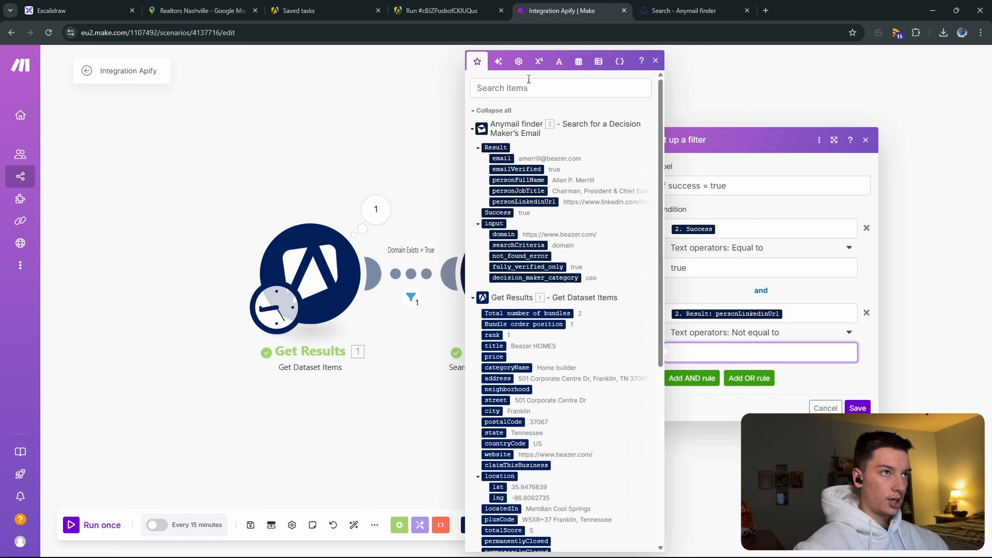
{"action": "left_click", "coordinate": [559, 62]}
{"action": "left_click", "coordinate": [553, 423]}
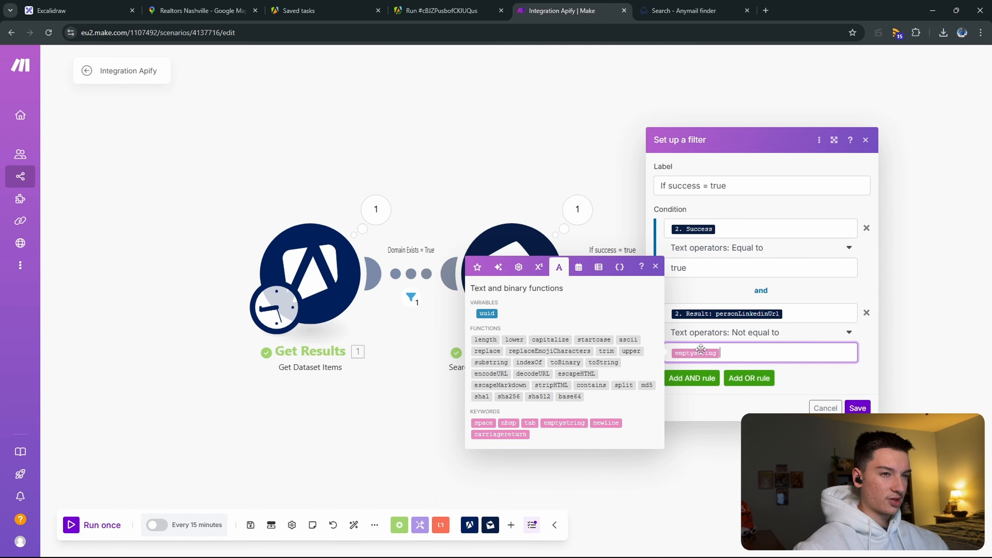
{"action": "left_click", "coordinate": [856, 409]}
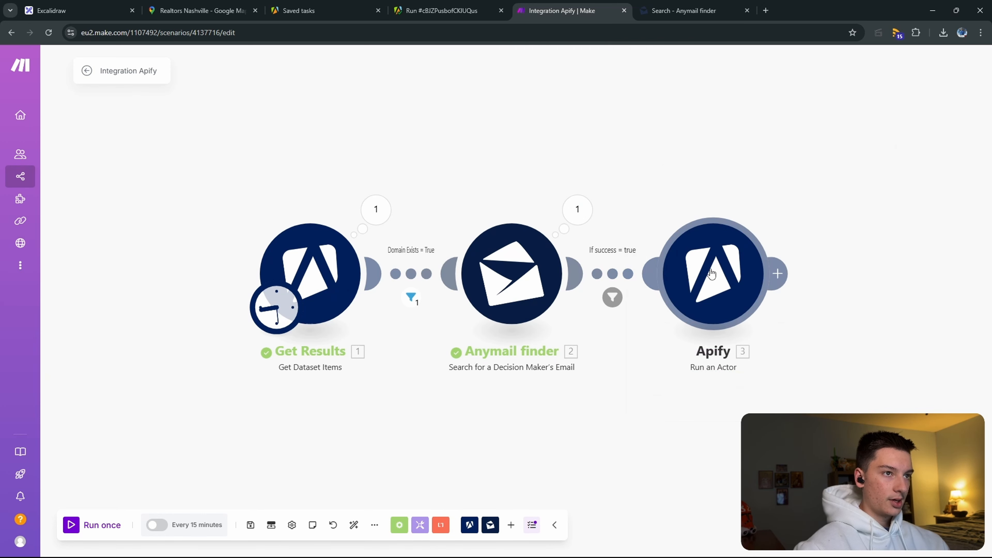
Step: Select the Mass Linkedin Profile Scraper (No Cookies) as the actor of the Run an Actor module, checking its name in the Apify console's saved tasks
{"action": "left_click", "coordinate": [760, 244]}
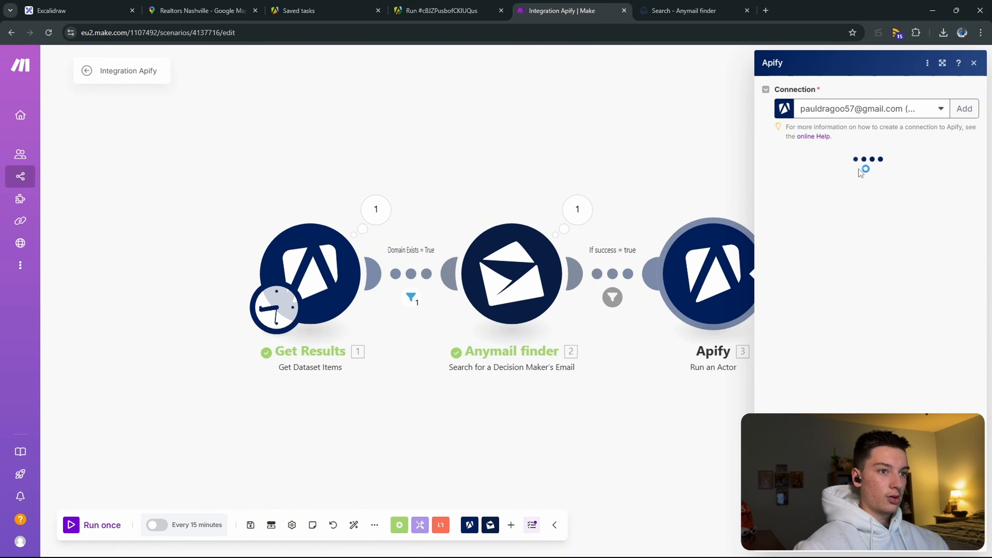
{"action": "left_click", "coordinate": [837, 175]}
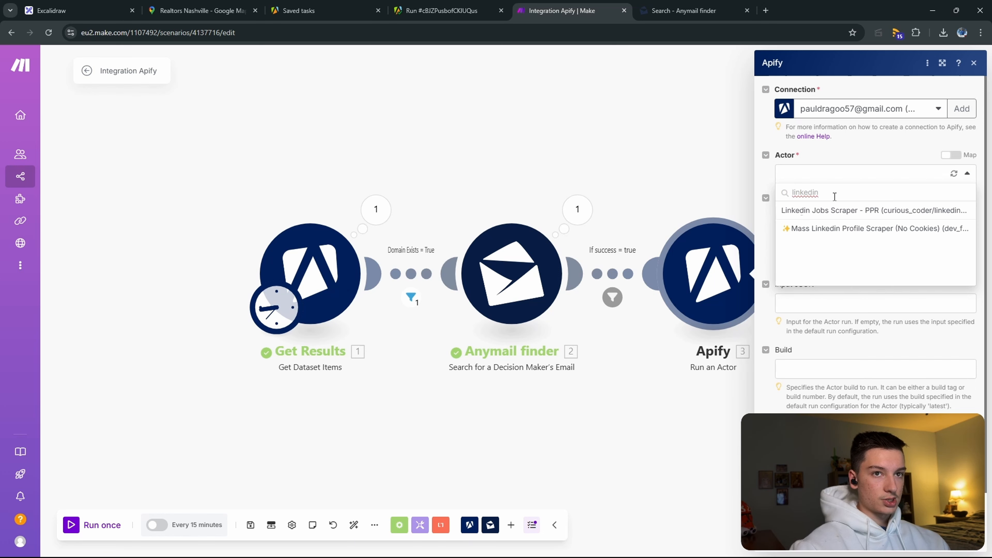
{"action": "left_click", "coordinate": [441, 11]}
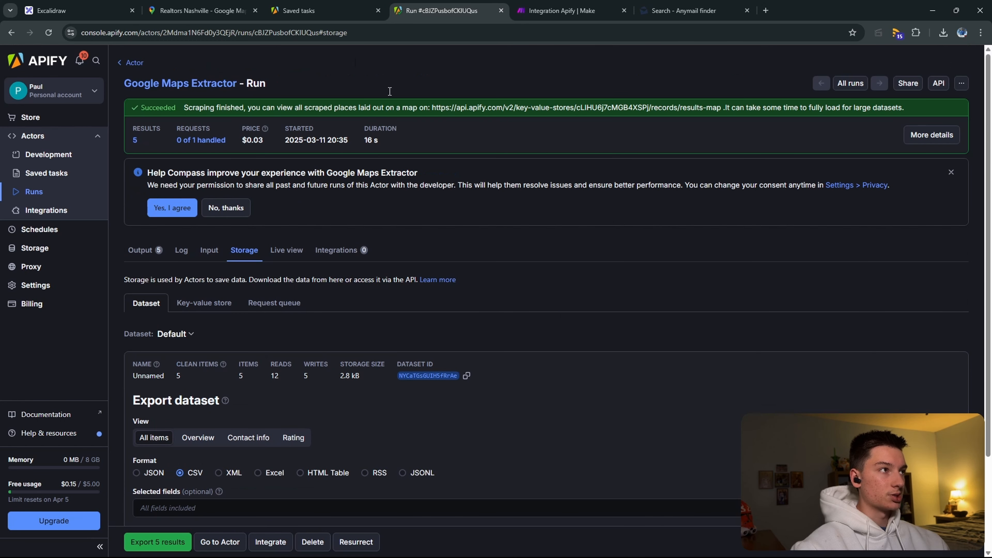
{"action": "left_click", "coordinate": [371, 6]}
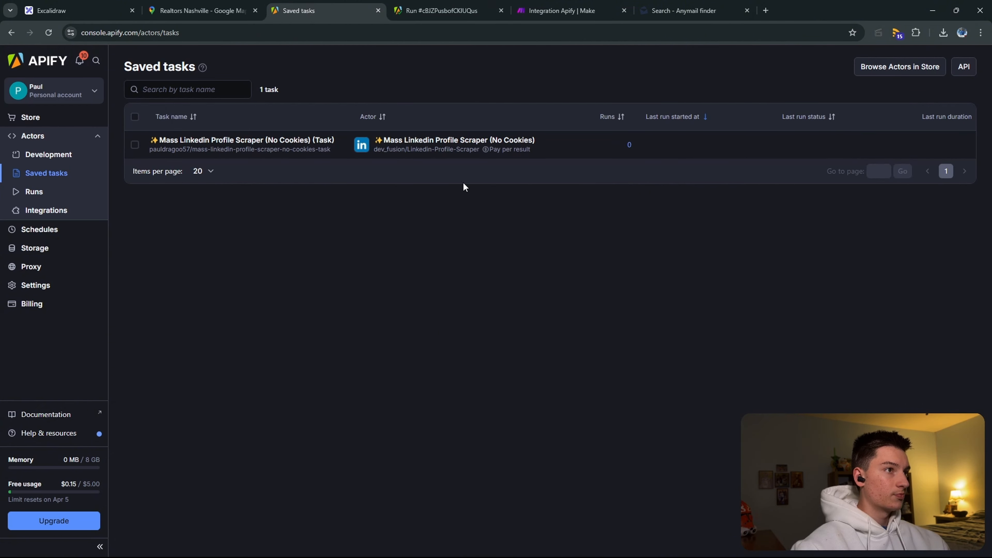
{"action": "left_click", "coordinate": [566, 10]}
{"action": "left_click", "coordinate": [842, 174]}
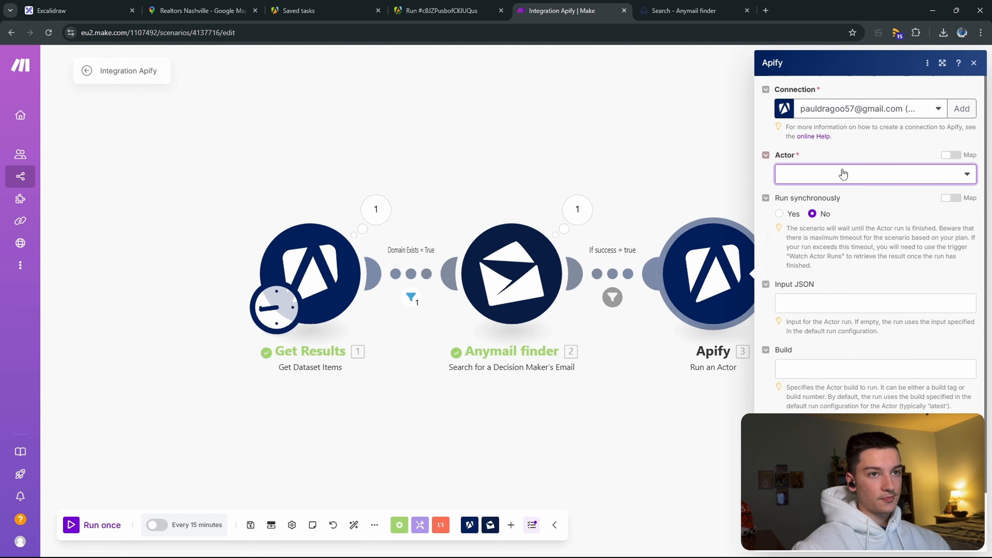
{"action": "type", "text": "mass"}
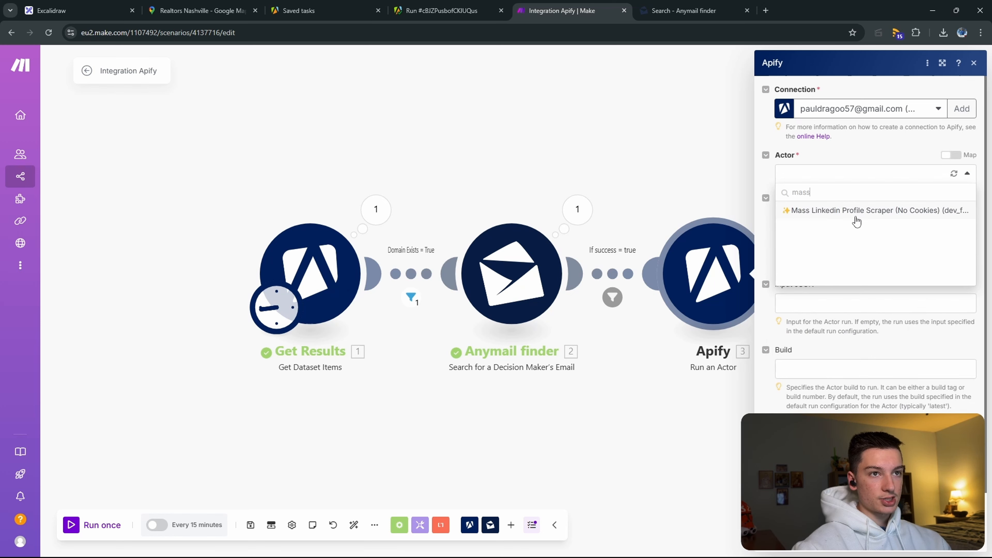
{"action": "left_click", "coordinate": [865, 214]}
{"action": "left_click", "coordinate": [823, 298]}
{"action": "type", "text": "{ \"profileUrls\": [ \"https://www.linkedin.com/in/williamhgates\" ]}"}
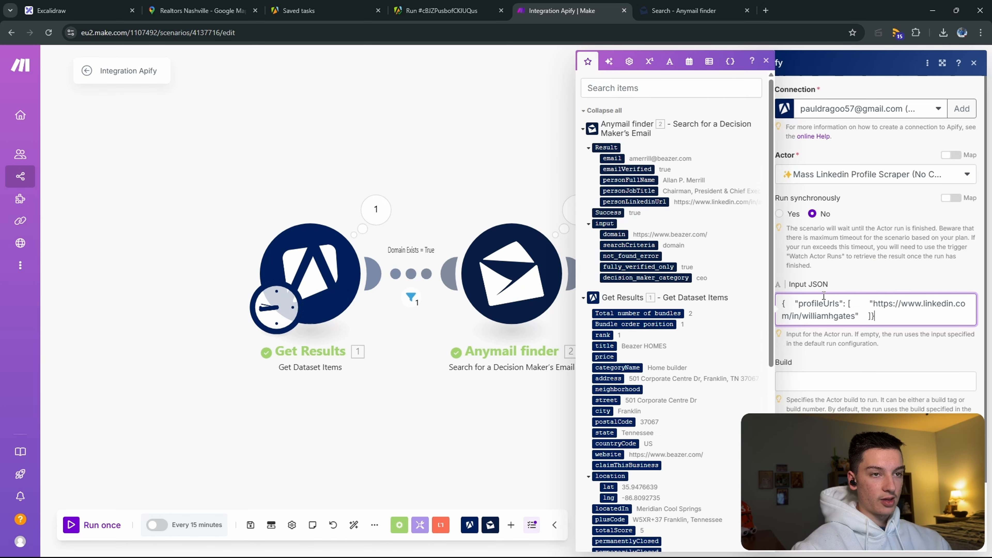
{"action": "key", "text": "ctrl+a"}
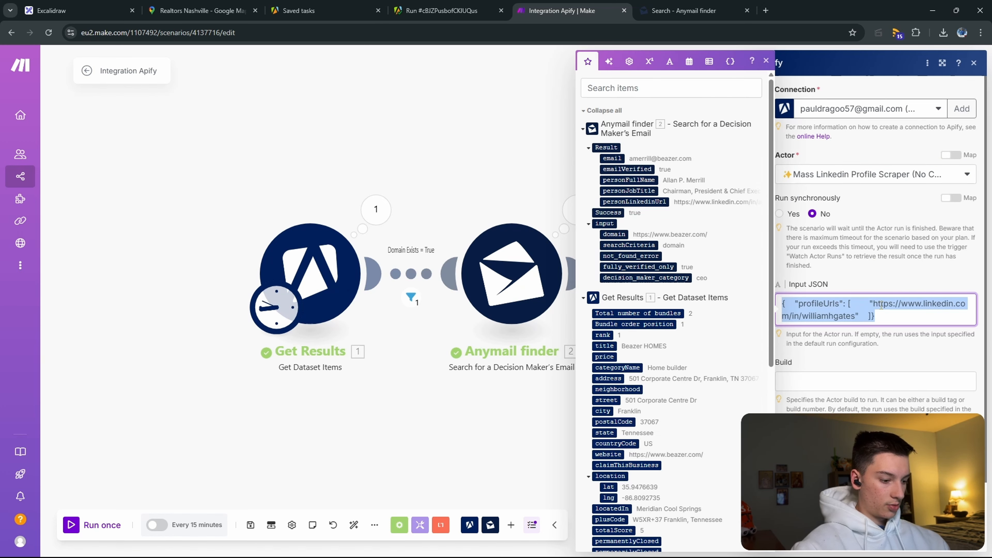
{"action": "key", "text": "BackSpace"}
{"action": "type", "text": "{   \"profileUrls\": [     \"https://www.linkedin.com/in/williamhgates\"   ] }"}
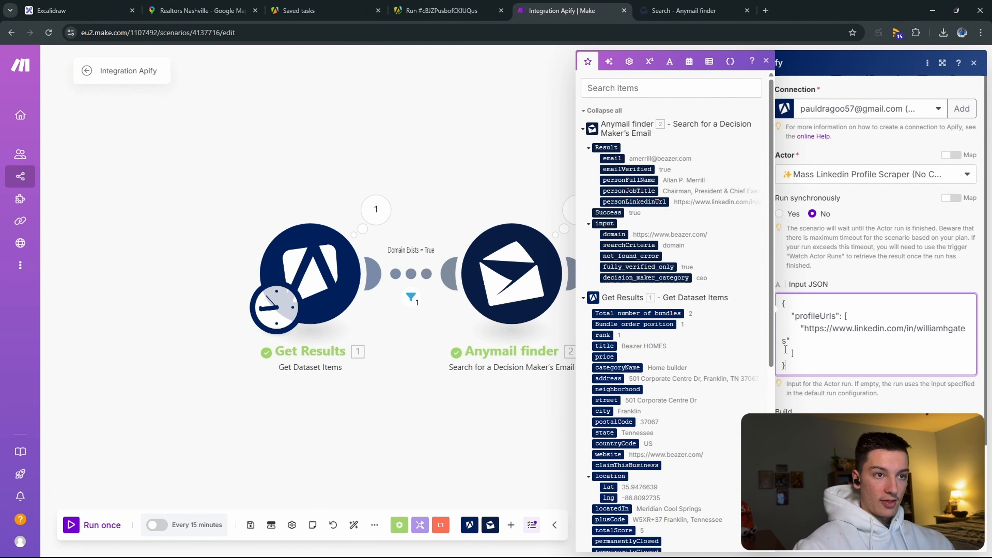
Step: Replace the sample URL inside the quotes of the input JSON with the Anymail finder result's personLinkedinUrl
{"action": "left_click_drag", "start_coordinate": [794, 339], "coordinate": [804, 328]}
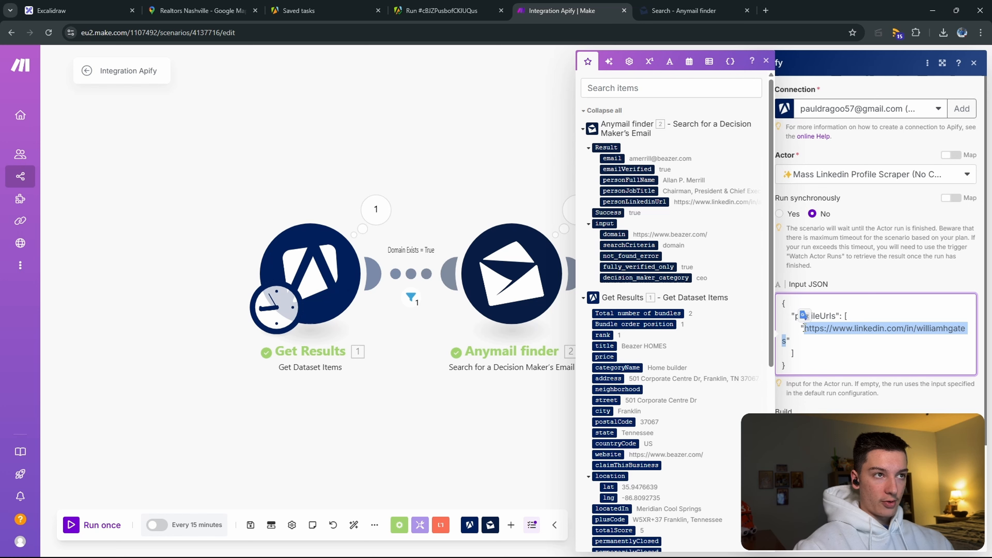
{"action": "key", "text": "BackSpace"}
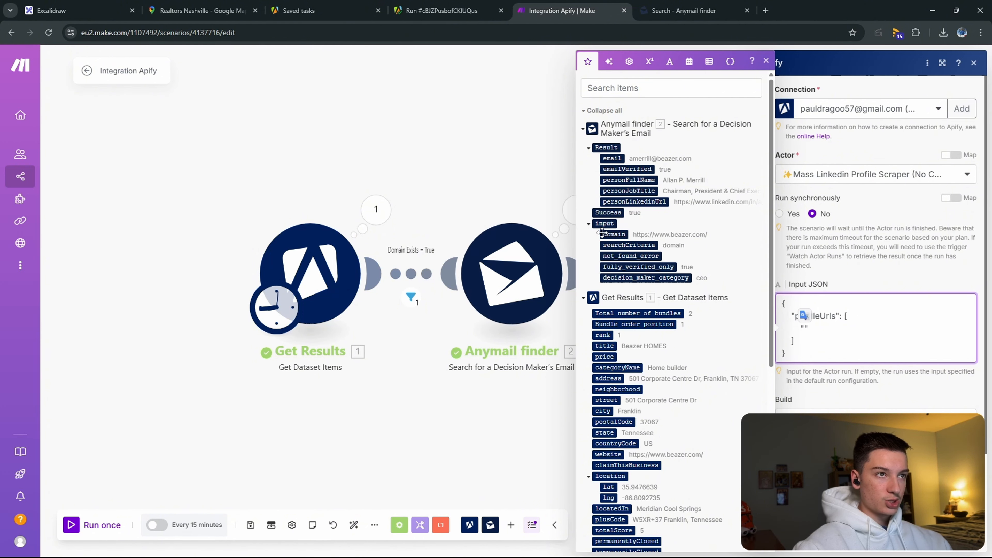
{"action": "left_click", "coordinate": [646, 202]}
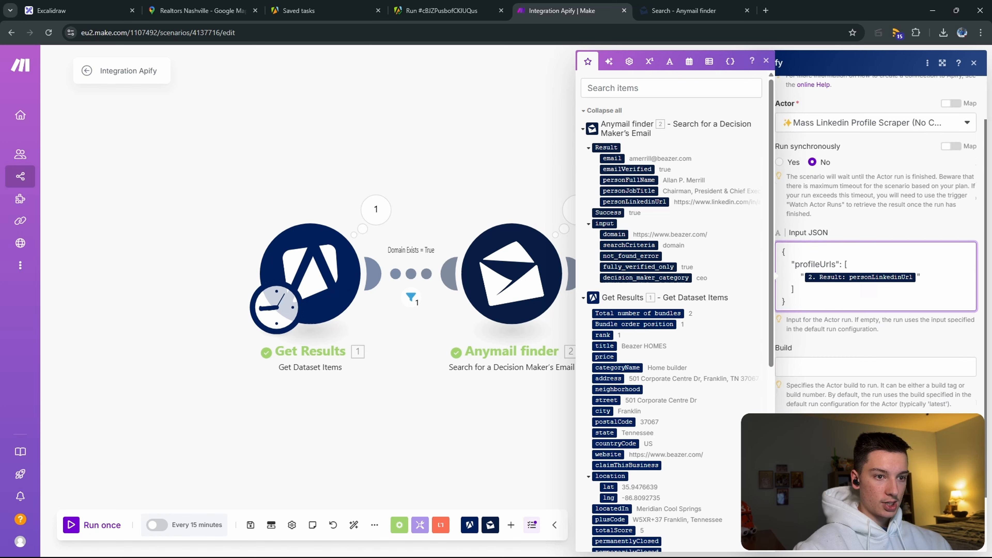
Step: Set the LinkedIn scraper actor to run synchronously and save the module's settings
{"action": "scroll", "coordinate": [867, 350], "scroll_direction": "up", "scroll_amount": 2}
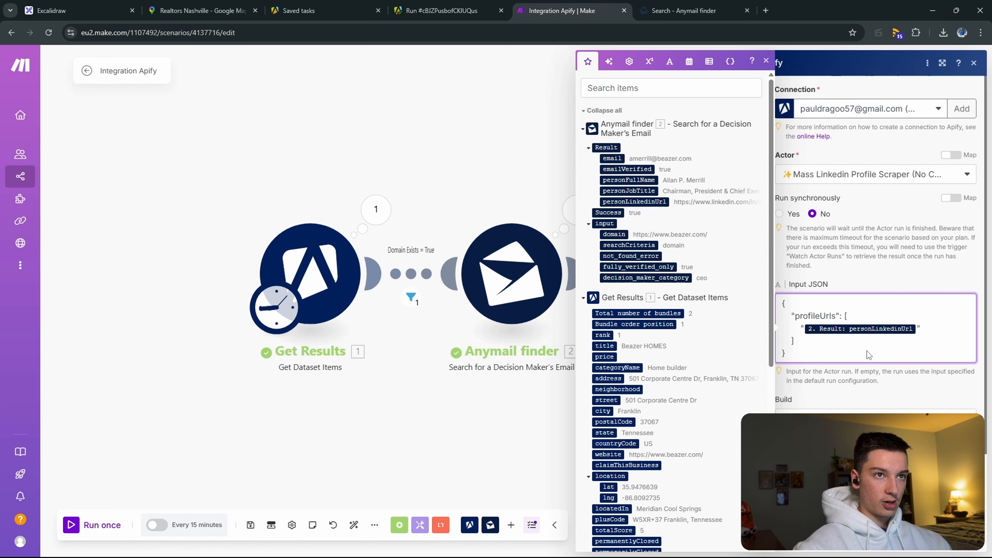
{"action": "left_click", "coordinate": [791, 216]}
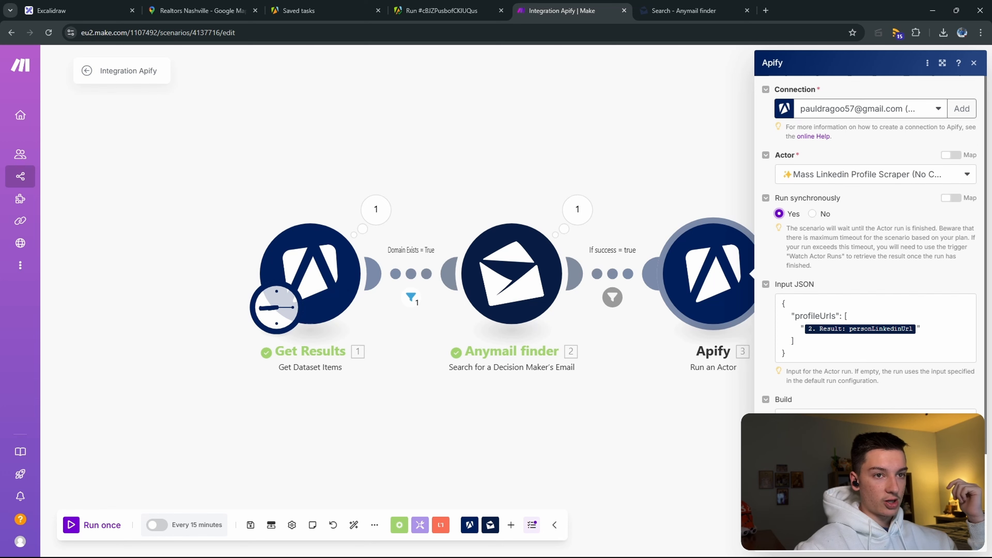
{"action": "left_click", "coordinate": [961, 535]}
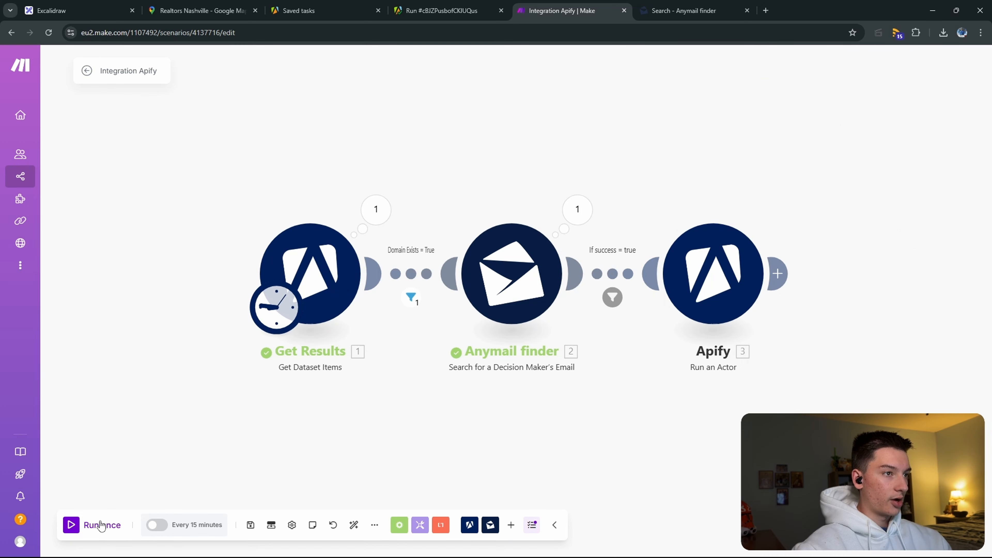
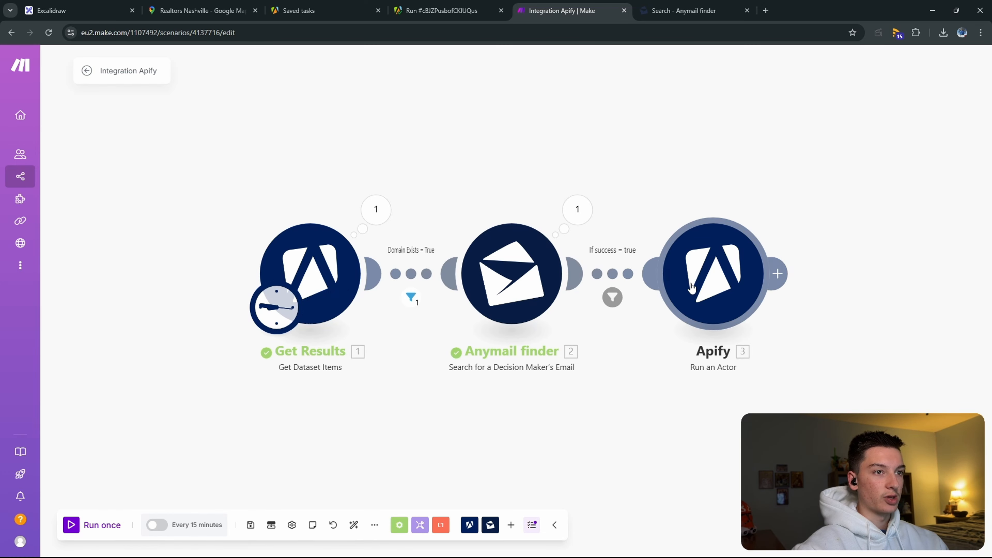
{"action": "left_click", "coordinate": [714, 276]}
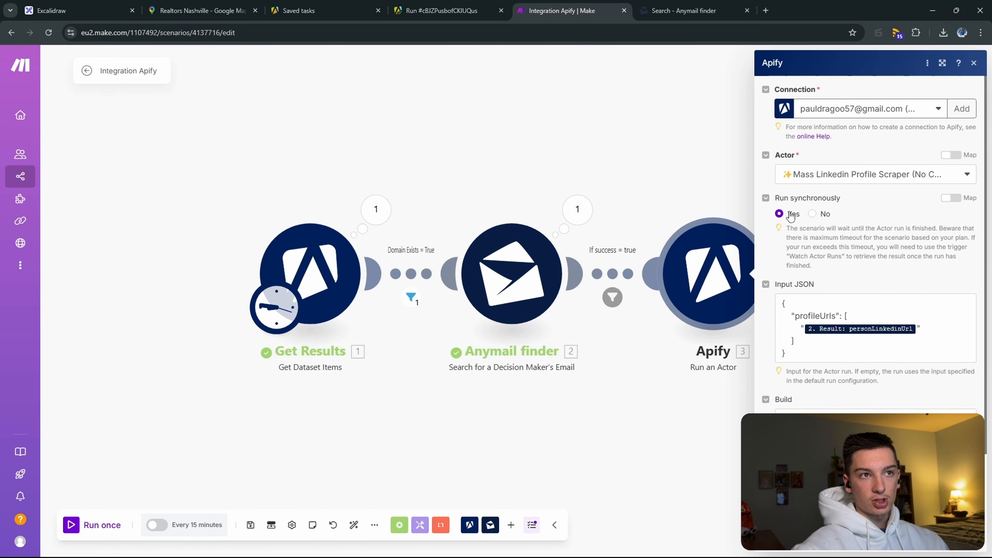
{"action": "left_click", "coordinate": [854, 400]}
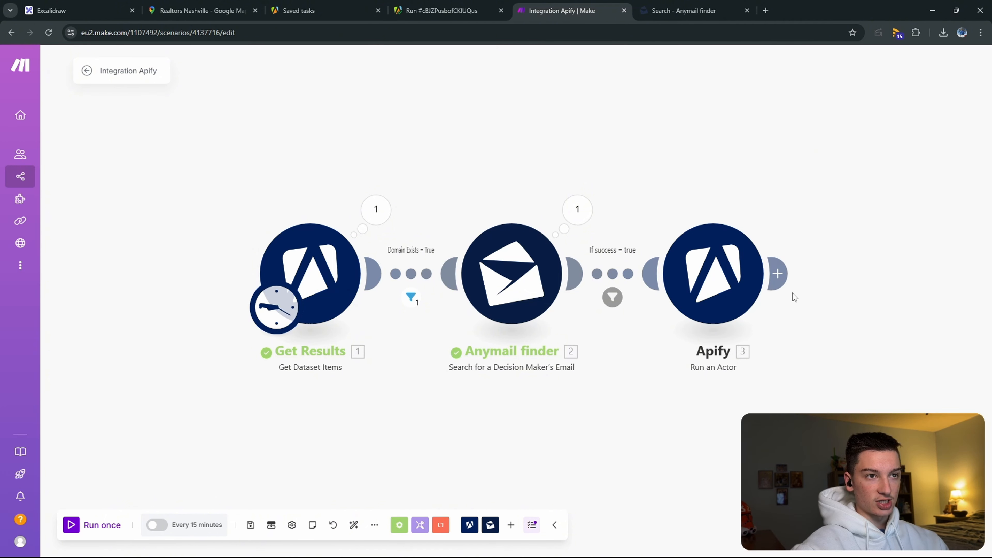
Step: Add an Apify Get Dataset Items module after Run an Actor, with defaultDatasetId from module 3 as its Dataset ID, and save it
{"action": "left_click", "coordinate": [778, 275]}
{"action": "scroll", "coordinate": [828, 231], "scroll_direction": "down", "scroll_amount": 5}
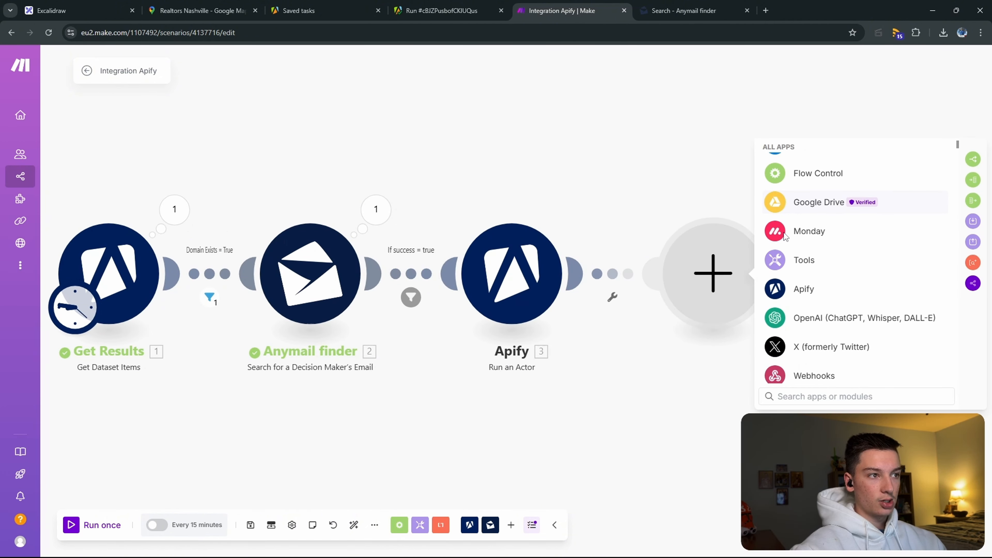
{"action": "left_click", "coordinate": [804, 237]}
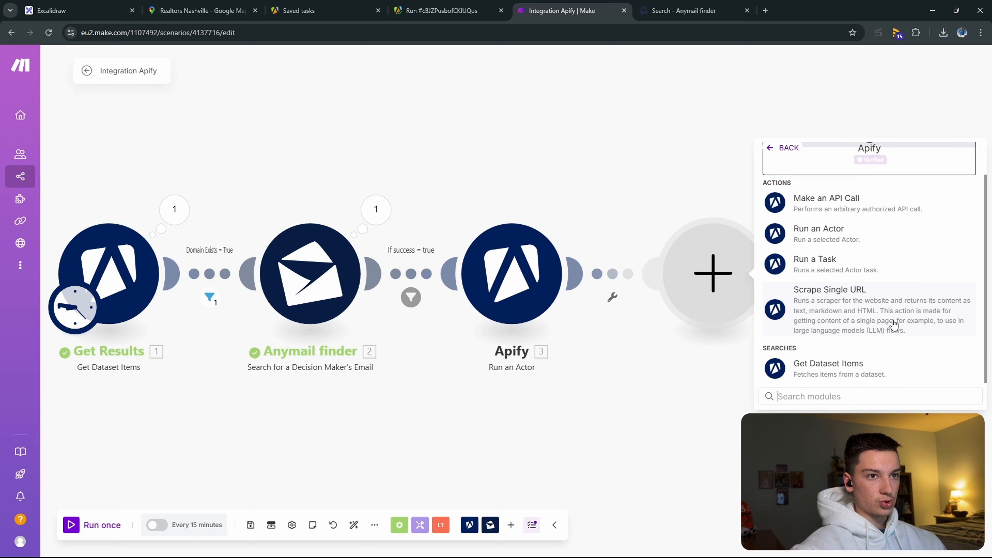
{"action": "left_click", "coordinate": [881, 376]}
{"action": "left_click", "coordinate": [877, 180]}
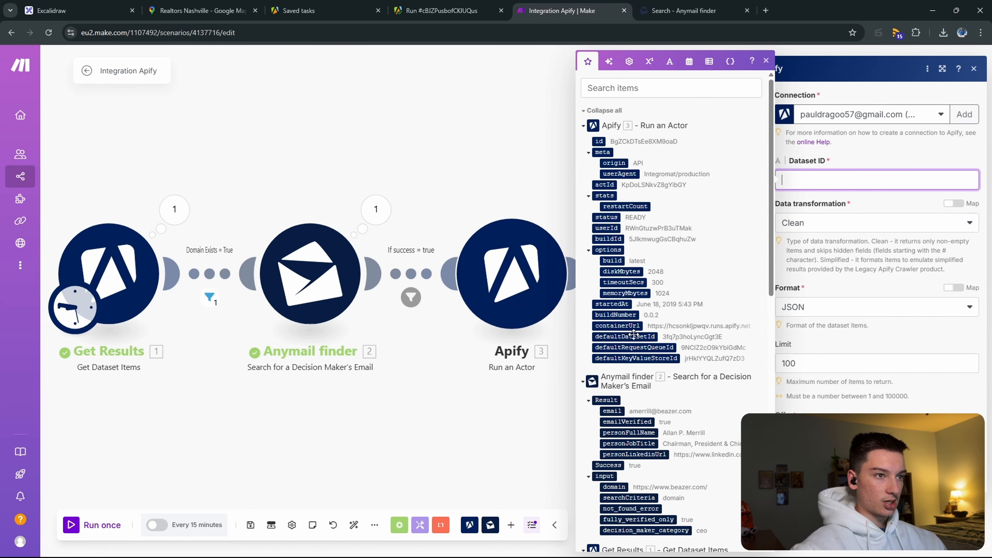
{"action": "left_click", "coordinate": [625, 336]}
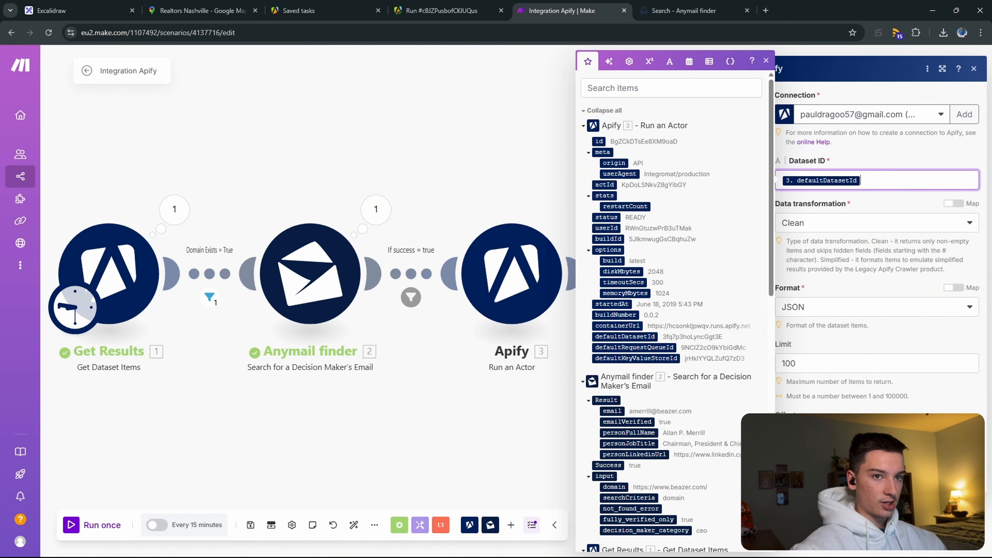
{"action": "left_click", "coordinate": [964, 538]}
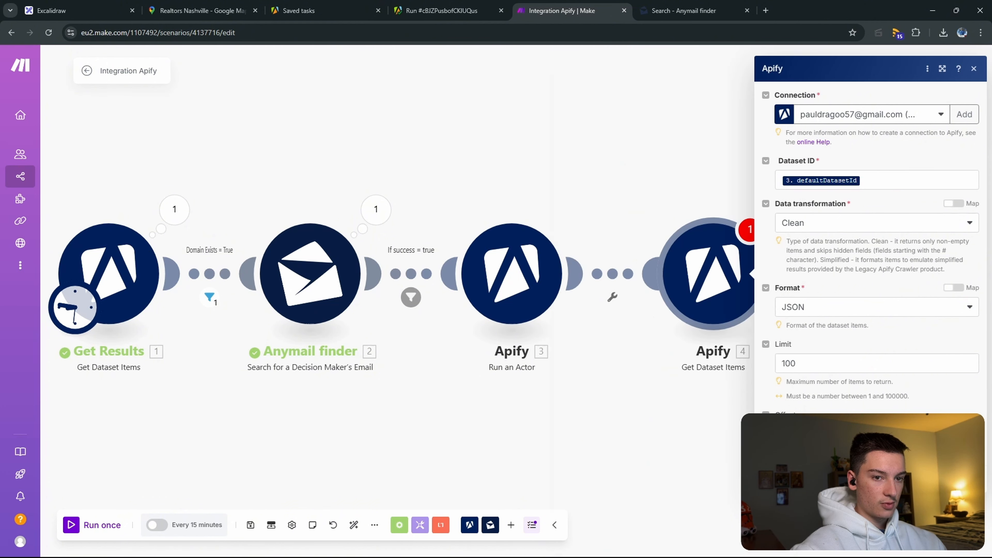
Step: Rename the Run an Actor module as "Run LinkedIn Profile Scraper"
{"action": "left_click", "coordinate": [493, 267]}
{"action": "left_click", "coordinate": [511, 393]}
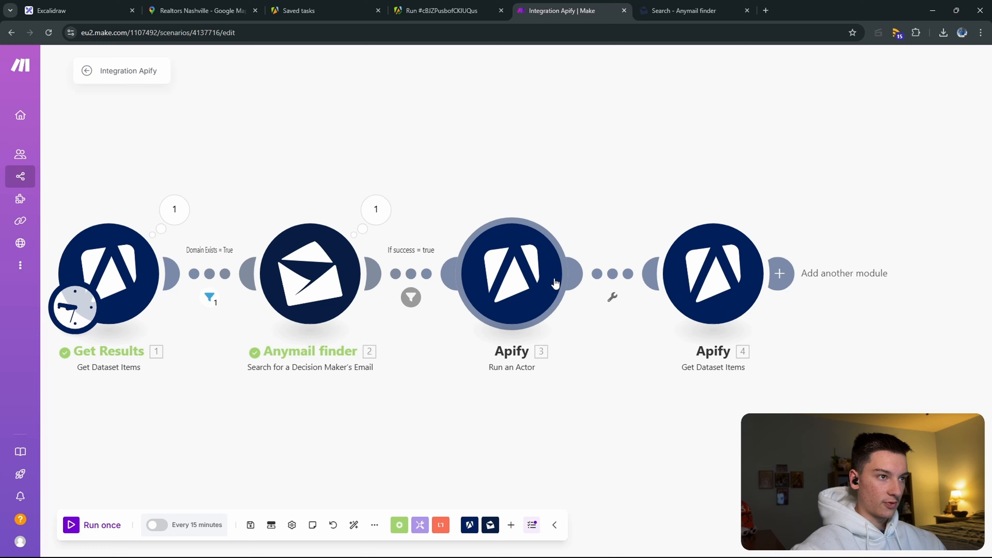
{"action": "right_click", "coordinate": [510, 278]}
{"action": "left_click", "coordinate": [544, 338]}
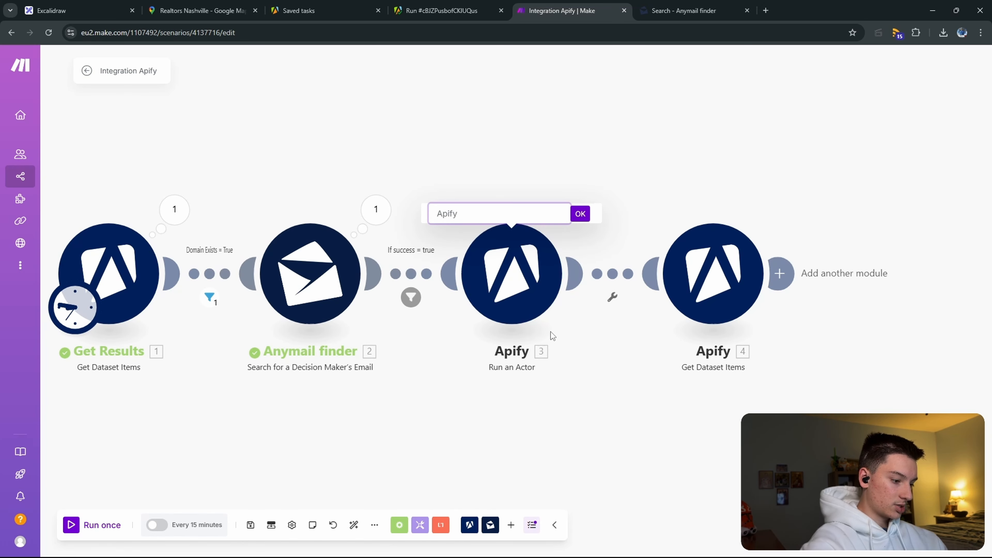
{"action": "type", "text": "Run "}
{"action": "type", "text": "Linked"}
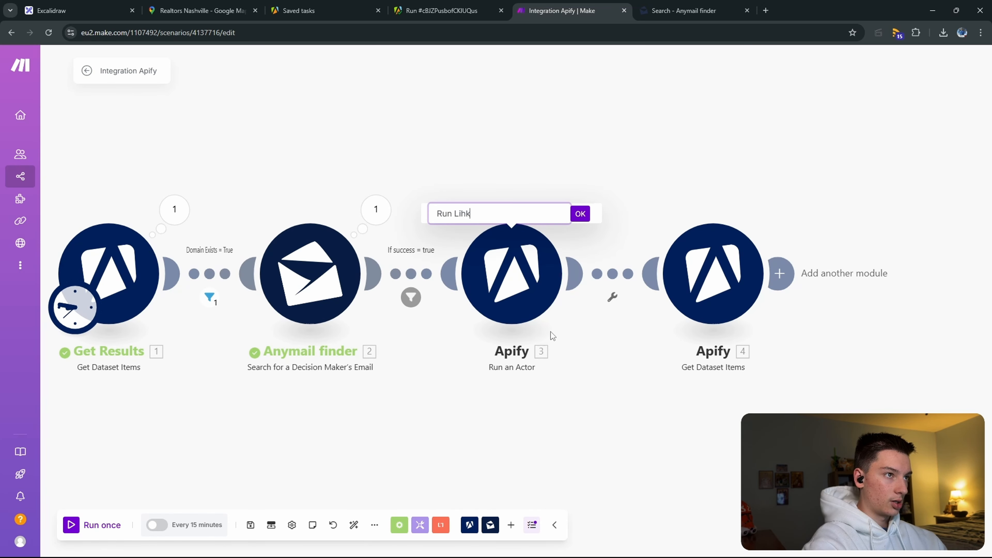
{"action": "type", "text": "In Pr"}
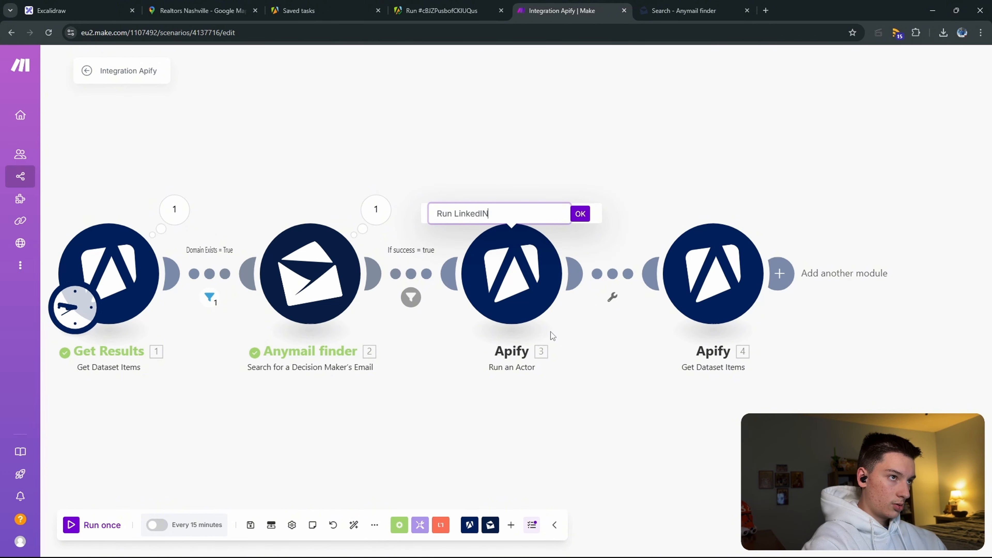
{"action": "type", "text": "ofile Scraper"}
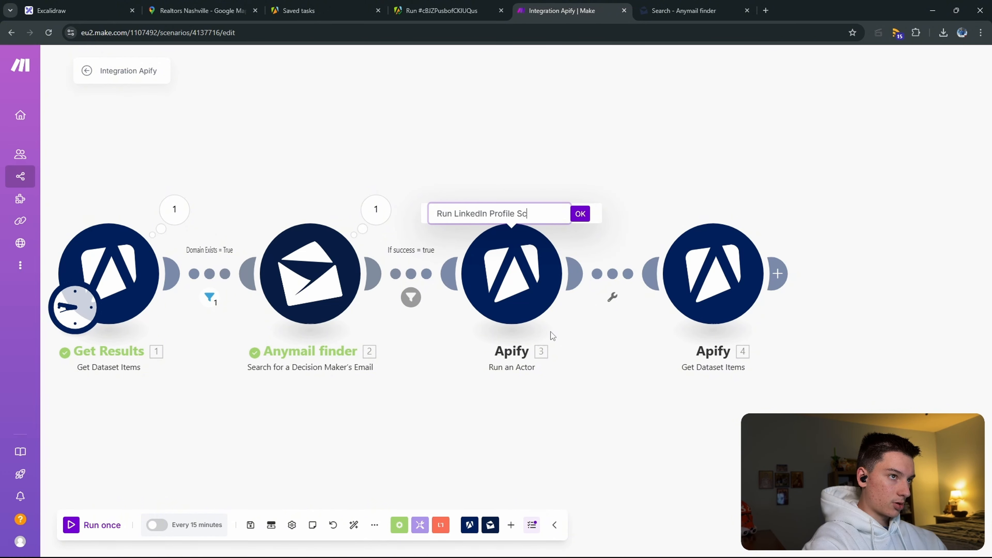
{"action": "key", "text": "Return"}
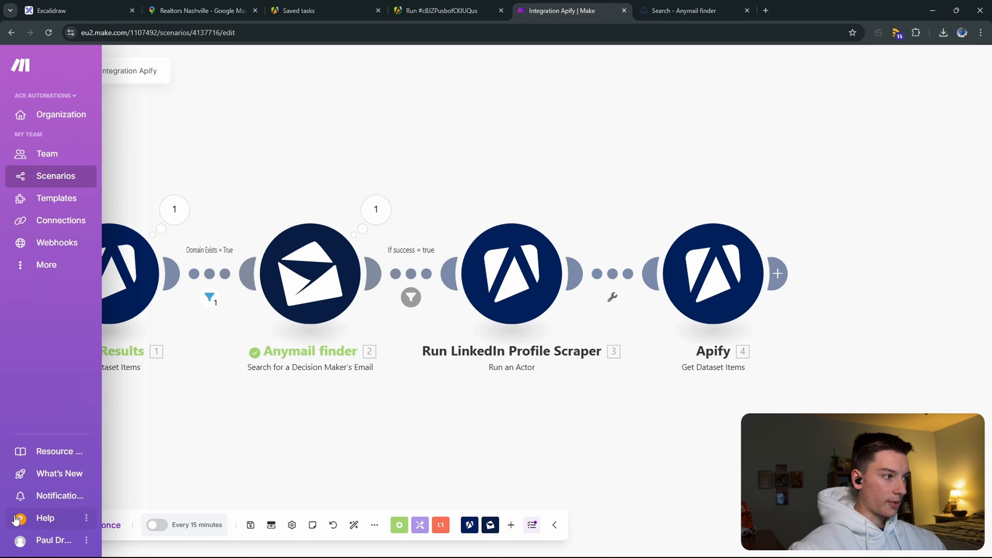
Step: Rename the Anymail finder module as "Find Decision Maker Email"
{"action": "right_click", "coordinate": [307, 294]}
{"action": "left_click", "coordinate": [365, 356]}
{"action": "type", "text": "F"}
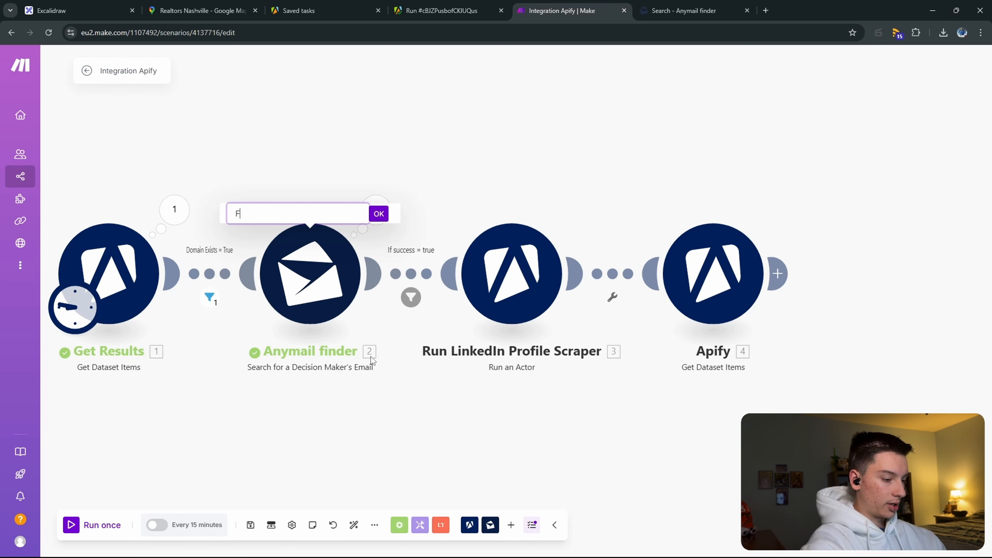
{"action": "type", "text": "ind Decision Maker"}
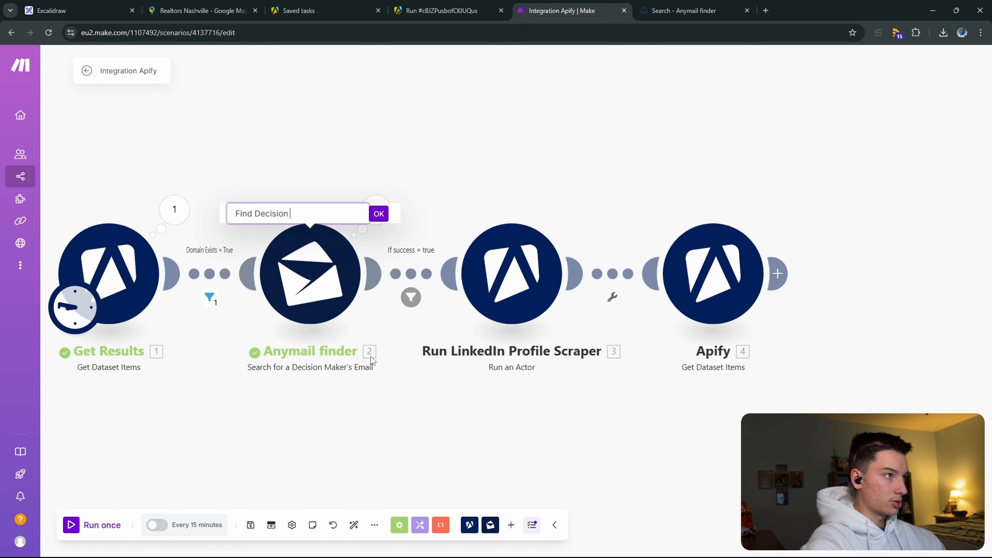
{"action": "key", "text": "BackSpace"}
{"action": "key", "text": "BackSpace"}
{"action": "key", "text": "BackSpace"}
{"action": "key", "text": "Return"}
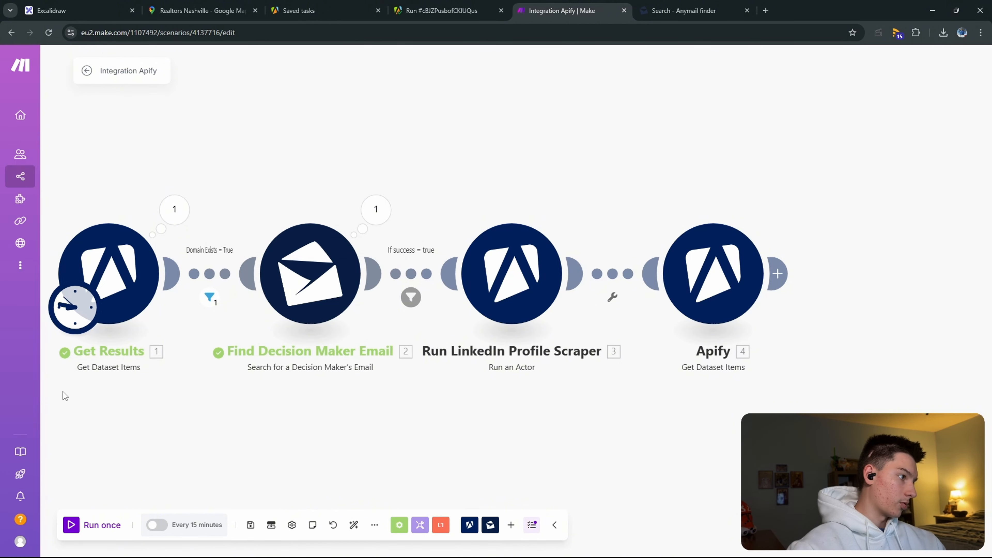
Step: Run the scenario once, open the Mass Linkedin Profile Scraper actor in the Apify console meanwhile, and return to Make
{"action": "left_click", "coordinate": [112, 525]}
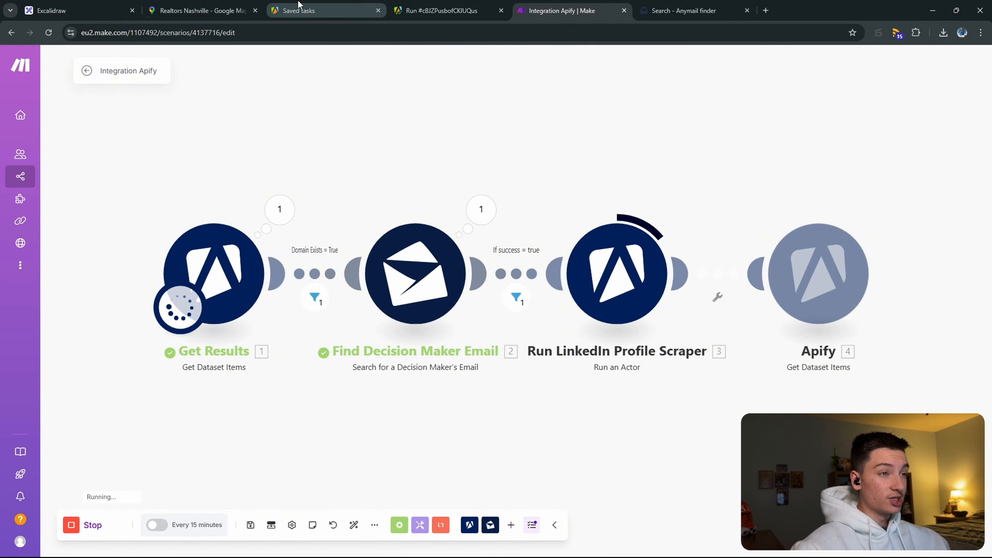
{"action": "left_click", "coordinate": [441, 11]}
{"action": "left_click", "coordinate": [39, 454]}
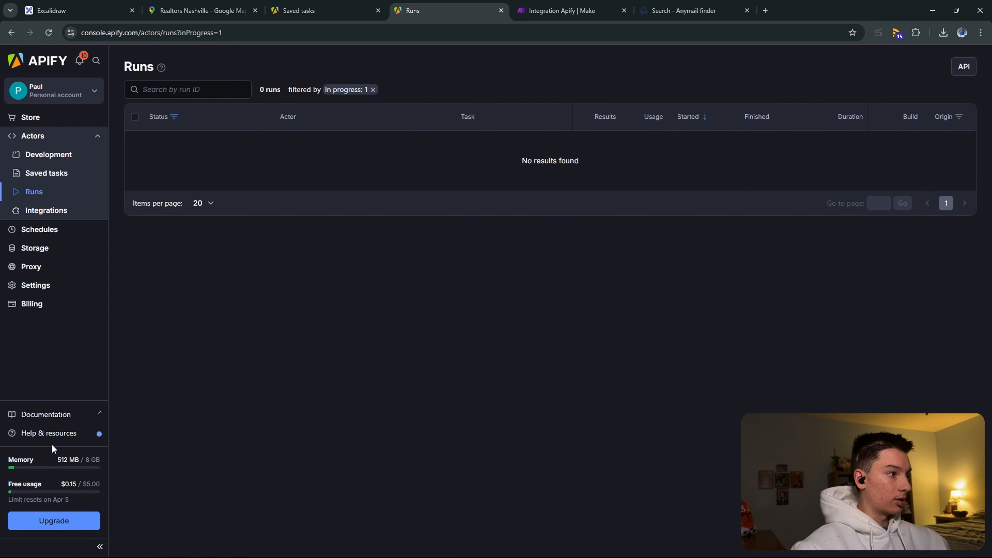
{"action": "left_click", "coordinate": [30, 139]}
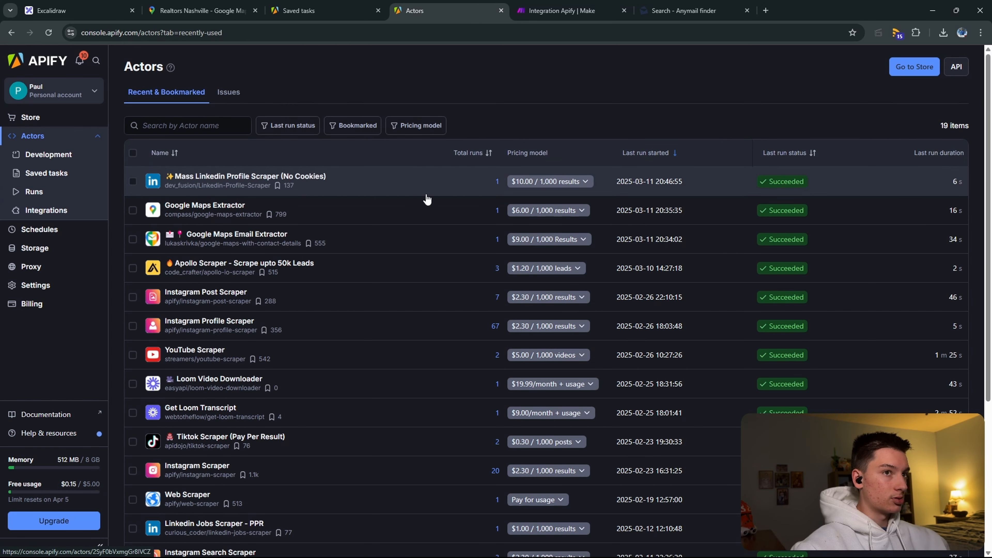
{"action": "left_click", "coordinate": [427, 196]}
{"action": "key", "text": "ctrl+Tab"}
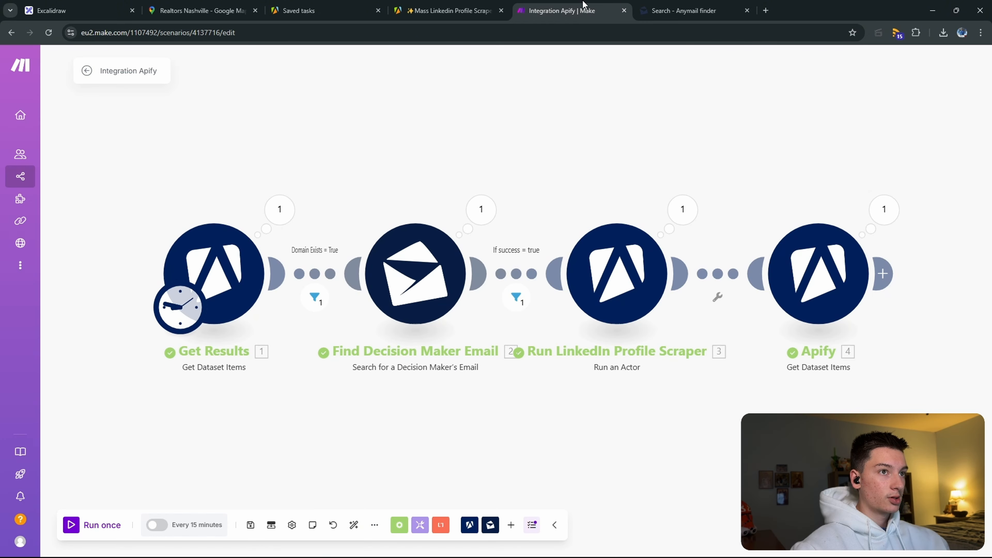
Step: Examine the output bundle of the final Apify Get Dataset Items module, including the profile's name, headline and company fields
{"action": "left_click", "coordinate": [903, 205]}
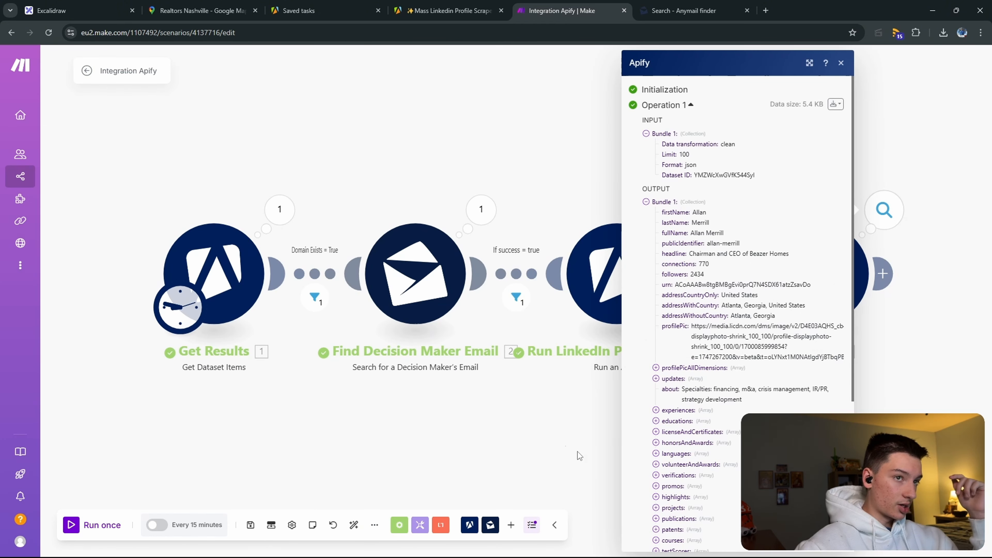
{"action": "left_click", "coordinate": [555, 439]}
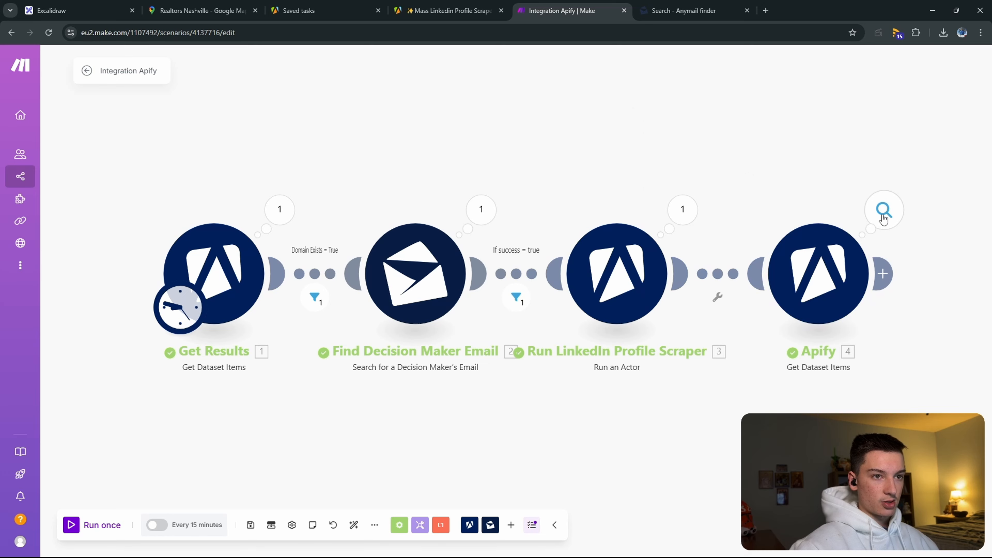
{"action": "left_click", "coordinate": [884, 218]}
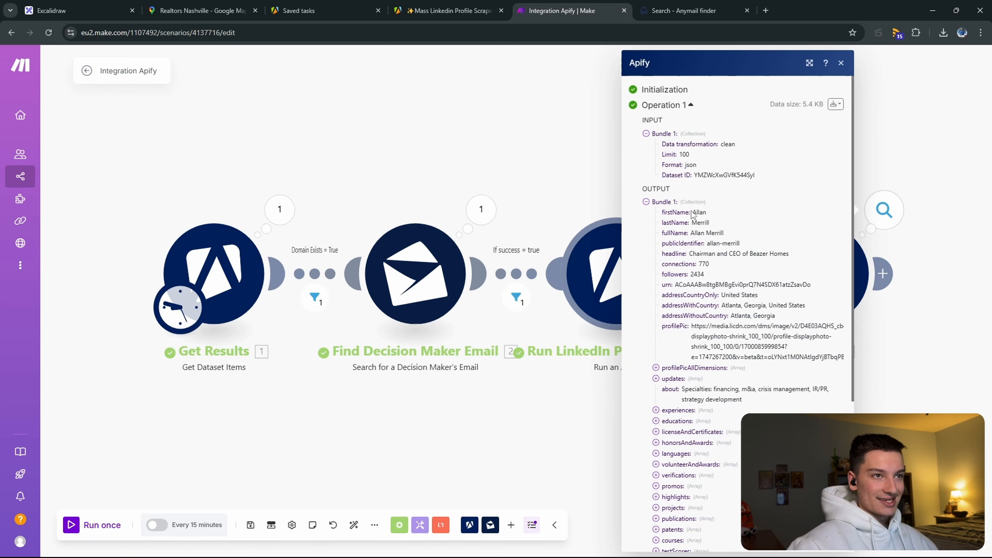
{"action": "left_click_drag", "start_coordinate": [659, 218], "coordinate": [679, 244]}
{"action": "left_click", "coordinate": [679, 244]}
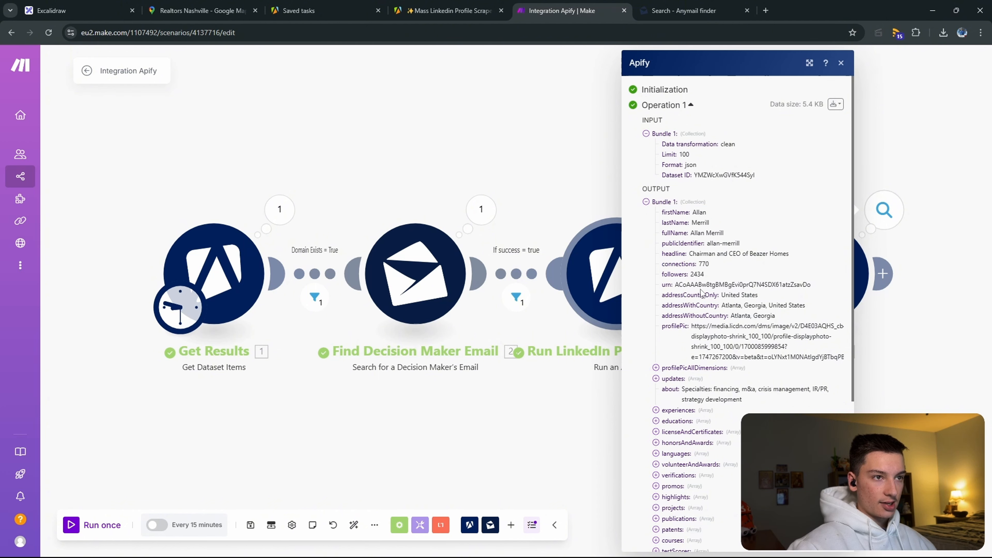
{"action": "scroll", "coordinate": [664, 375], "scroll_direction": "down", "scroll_amount": 3}
{"action": "scroll", "coordinate": [731, 503], "scroll_direction": "down", "scroll_amount": 1}
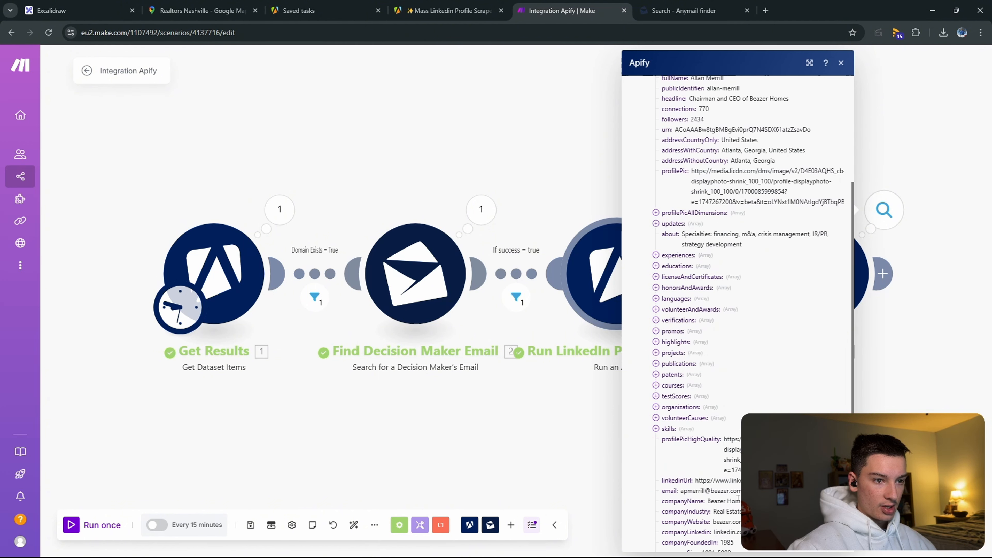
Step: Copy the profilePicHighQuality URL from the output bundle, view the picture in a new browser tab, and close that tab
{"action": "scroll", "coordinate": [724, 490], "scroll_direction": "down", "scroll_amount": 2}
{"action": "triple_click", "coordinate": [793, 394]}
{"action": "right_click", "coordinate": [774, 391]}
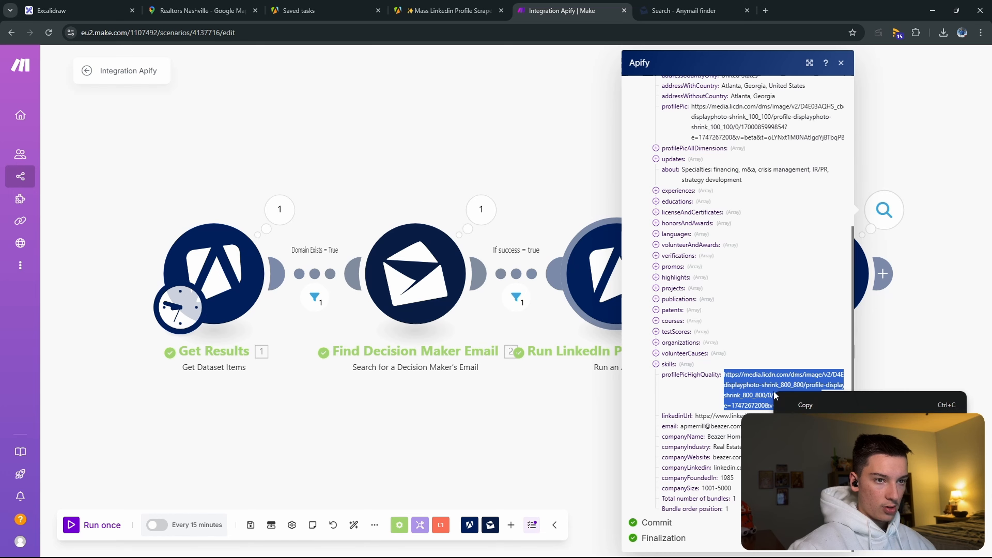
{"action": "left_click", "coordinate": [803, 405]}
{"action": "key", "text": "ctrl+t"}
{"action": "key", "text": "ctrl+v"}
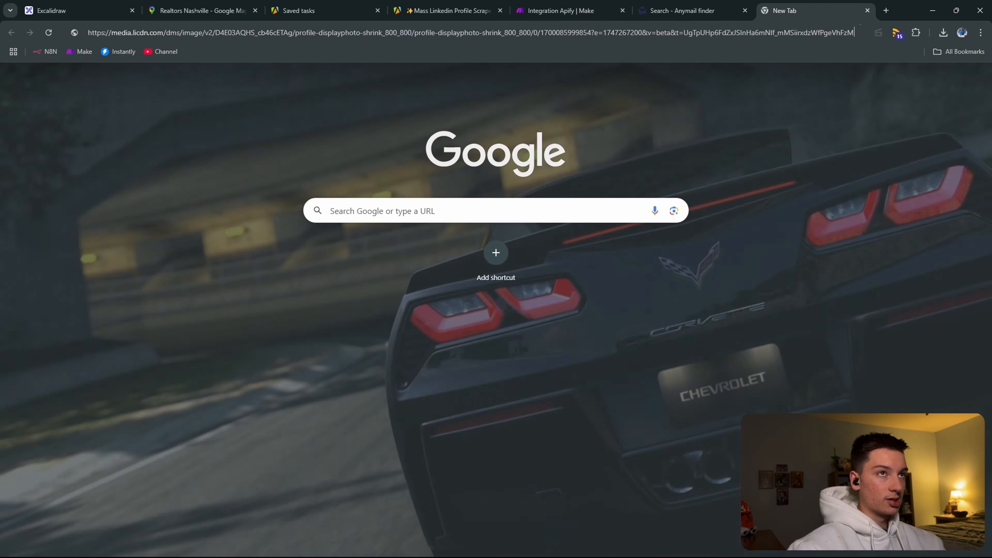
{"action": "key", "text": "Return"}
{"action": "scroll", "coordinate": [689, 335], "scroll_direction": "down", "scroll_amount": 10}
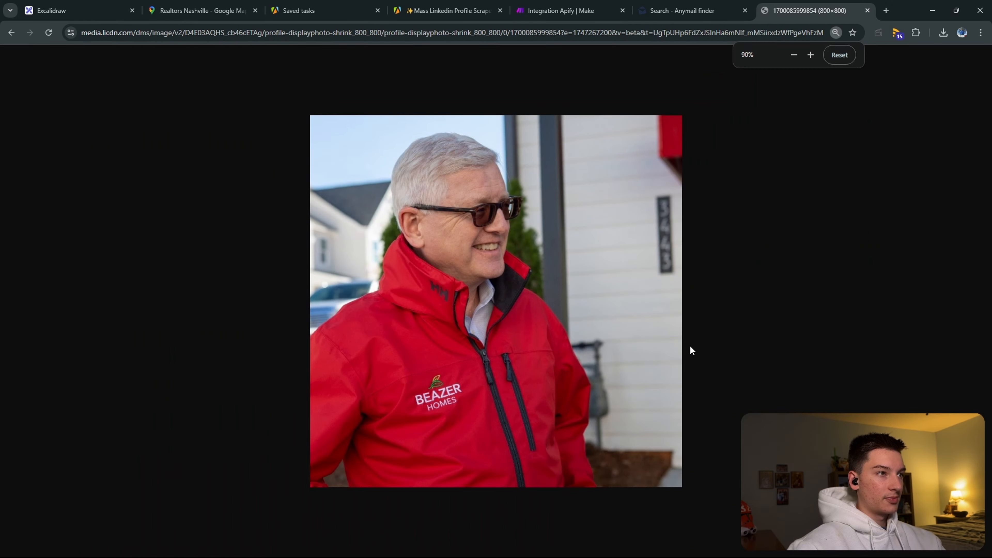
{"action": "scroll", "coordinate": [616, 324], "scroll_direction": "up", "scroll_amount": 4}
{"action": "scroll", "coordinate": [603, 316], "scroll_direction": "down", "scroll_amount": 3}
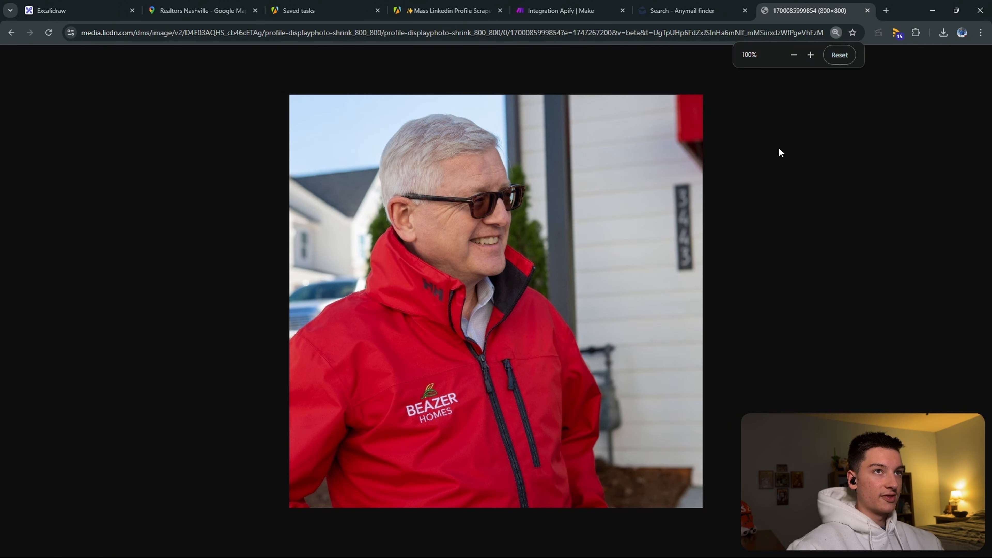
{"action": "key", "text": "ctrl+w"}
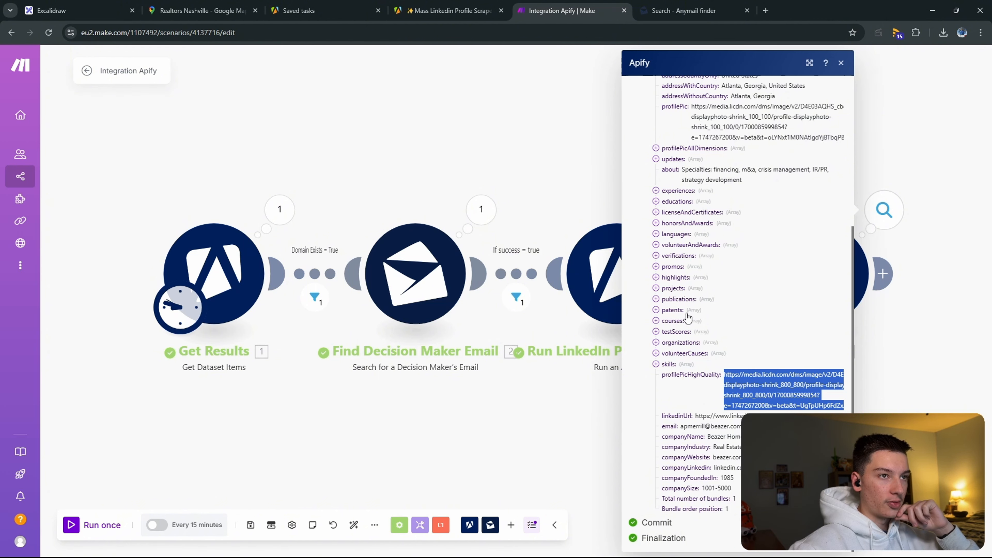
Step: Expand the highlights, promos, verifications, volunteerAndAwards, languages and honorsAndAwards arrays in the output bundle to inspect their contents
{"action": "scroll", "coordinate": [689, 250], "scroll_direction": "up", "scroll_amount": 4}
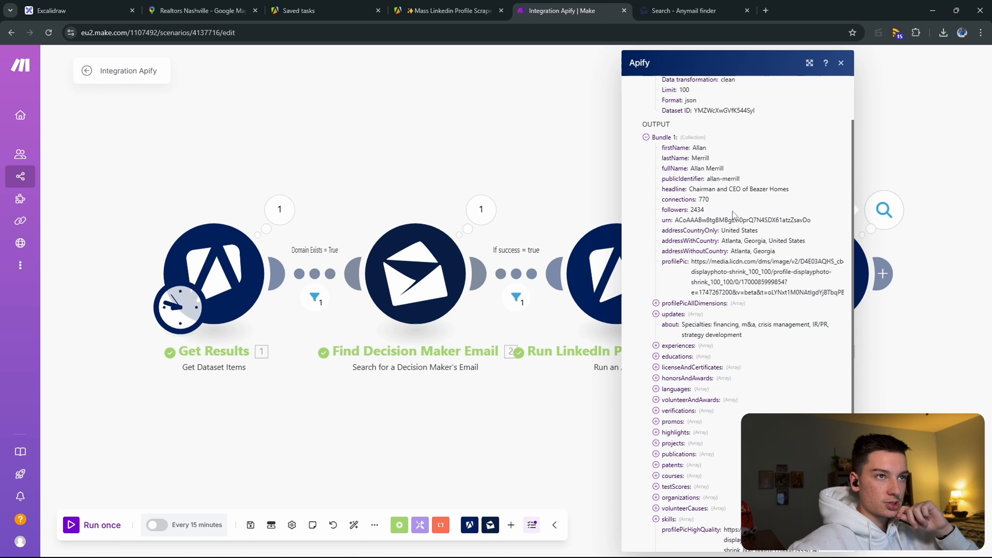
{"action": "scroll", "coordinate": [786, 409], "scroll_direction": "down", "scroll_amount": 3}
{"action": "scroll", "coordinate": [785, 409], "scroll_direction": "down", "scroll_amount": 2}
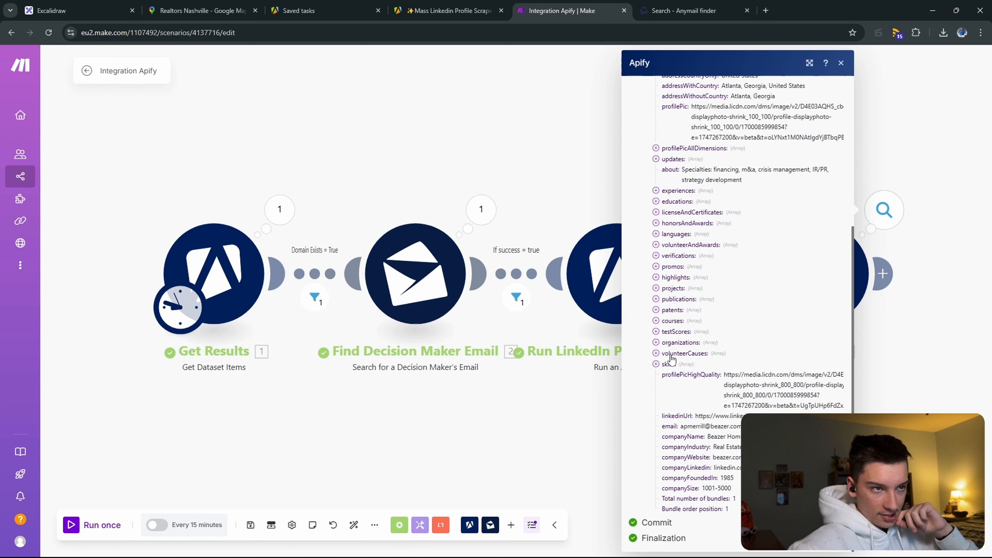
{"action": "left_click", "coordinate": [689, 277]}
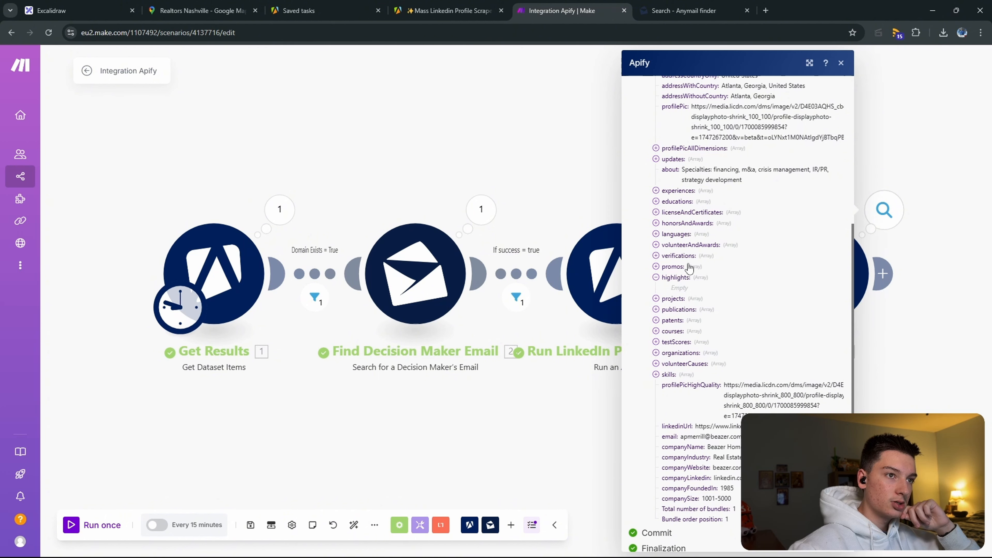
{"action": "left_click", "coordinate": [689, 267]}
{"action": "left_click", "coordinate": [701, 256]}
{"action": "left_click", "coordinate": [709, 244]}
{"action": "left_click", "coordinate": [718, 234]}
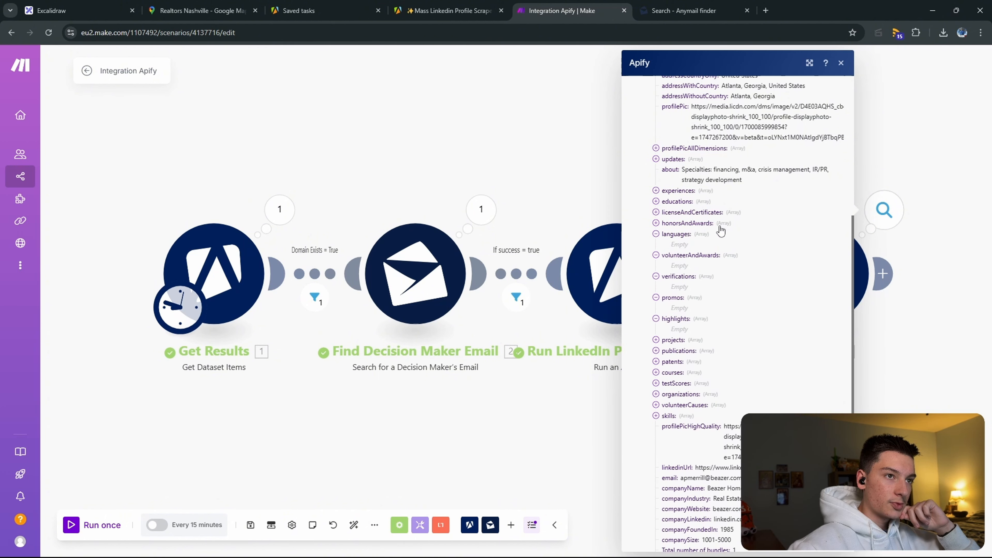
{"action": "left_click", "coordinate": [719, 225]}
Step: Expand the educations and experiences arrays and the first education entry, and review the profile's about text
{"action": "left_click", "coordinate": [699, 202]}
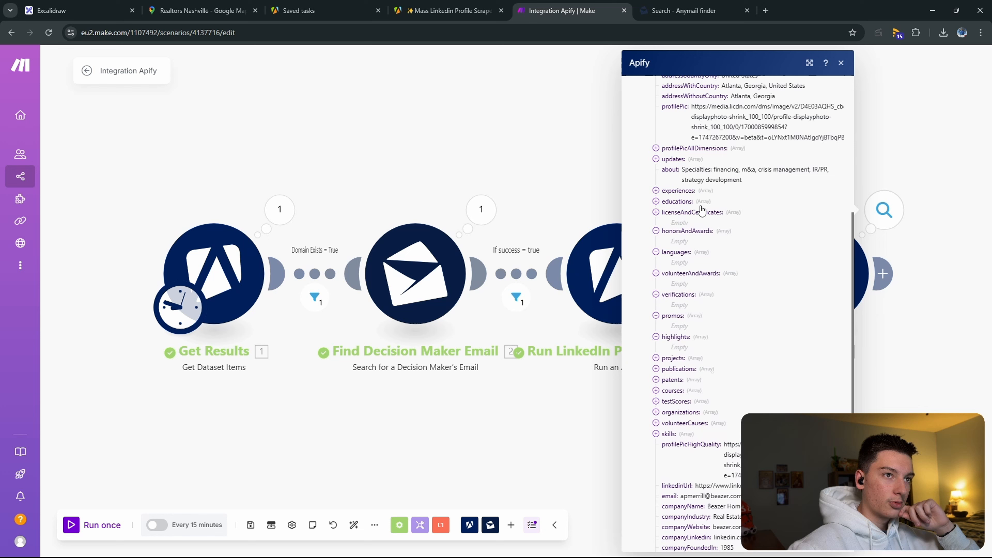
{"action": "left_click", "coordinate": [705, 191]}
{"action": "left_click", "coordinate": [679, 269]}
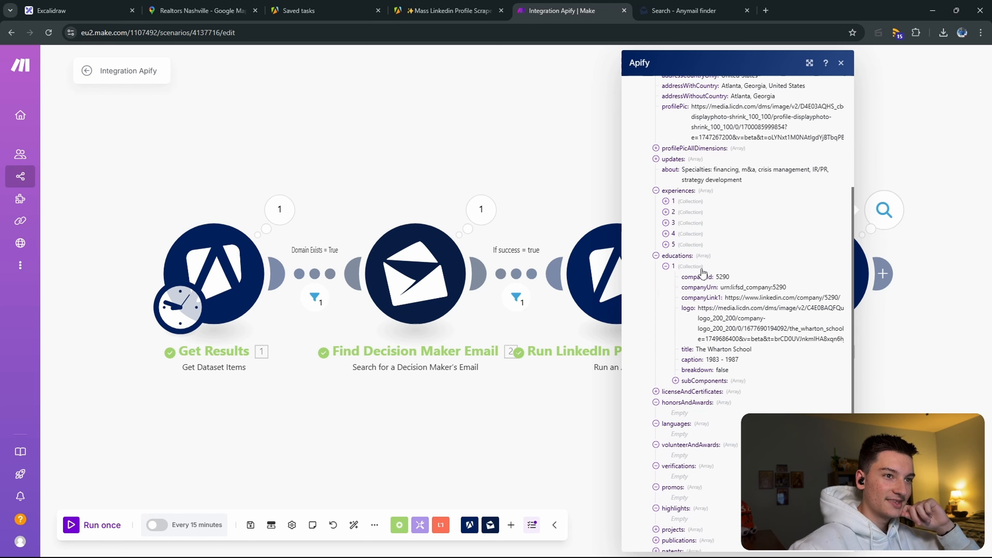
{"action": "scroll", "coordinate": [685, 305], "scroll_direction": "up", "scroll_amount": 3}
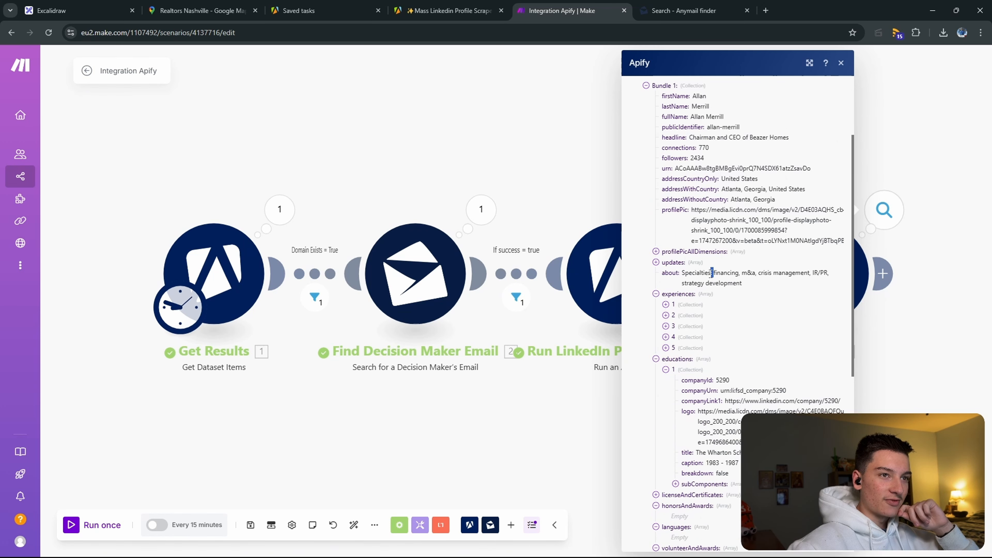
{"action": "triple_click", "coordinate": [712, 272]}
{"action": "left_click", "coordinate": [703, 270]}
{"action": "scroll", "coordinate": [695, 270], "scroll_direction": "up", "scroll_amount": 3}
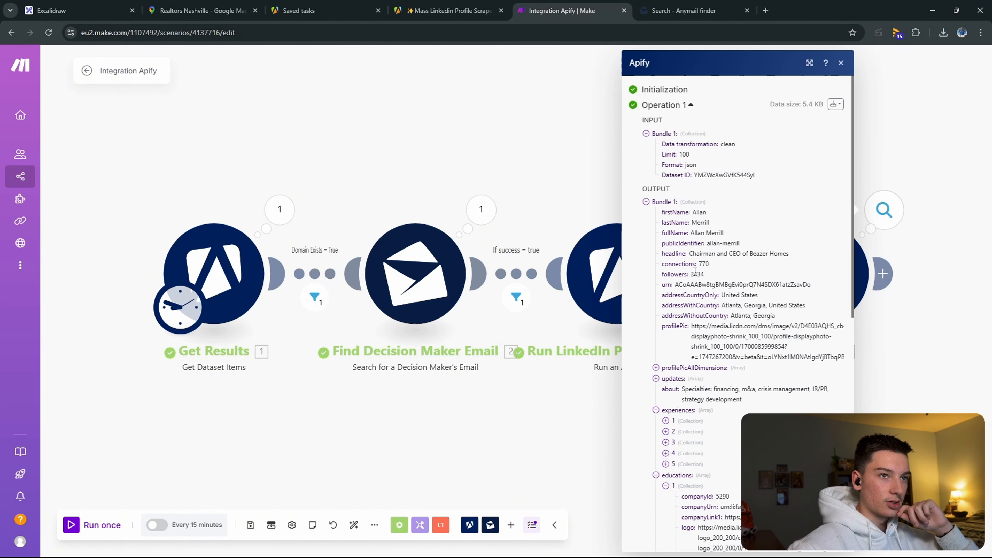
Step: Expand the publications, patents, courses, testScores, organizations, volunteerCauses and skills arrays to inspect their contents
{"action": "scroll", "coordinate": [695, 270], "scroll_direction": "down", "scroll_amount": 13}
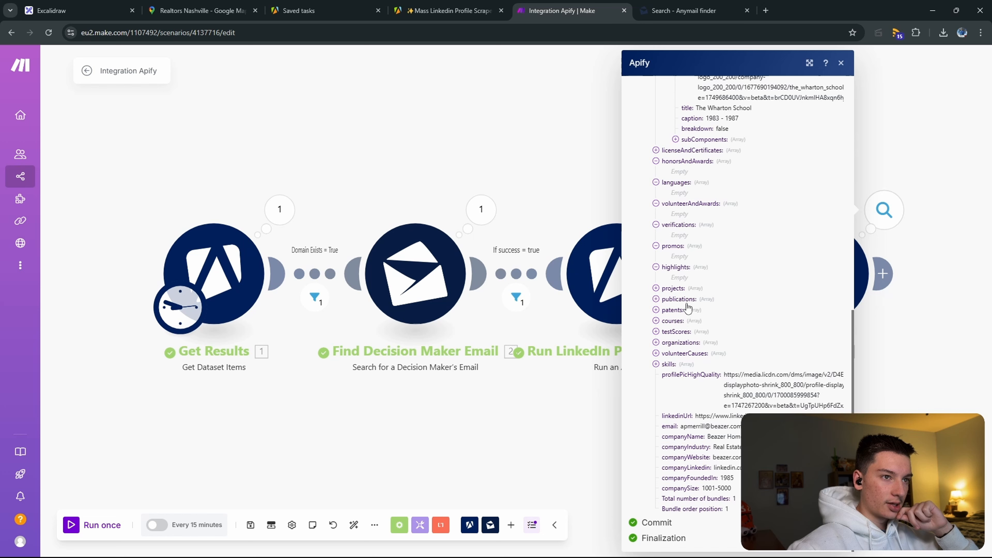
{"action": "left_click", "coordinate": [700, 300]}
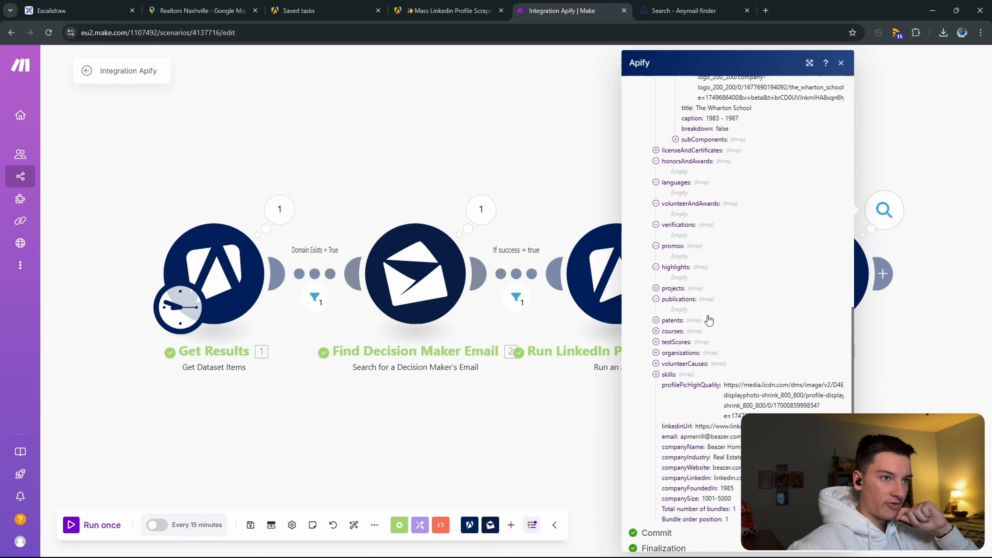
{"action": "left_click", "coordinate": [694, 322]}
{"action": "left_click", "coordinate": [693, 342]}
{"action": "left_click", "coordinate": [694, 363]}
{"action": "left_click", "coordinate": [693, 385]}
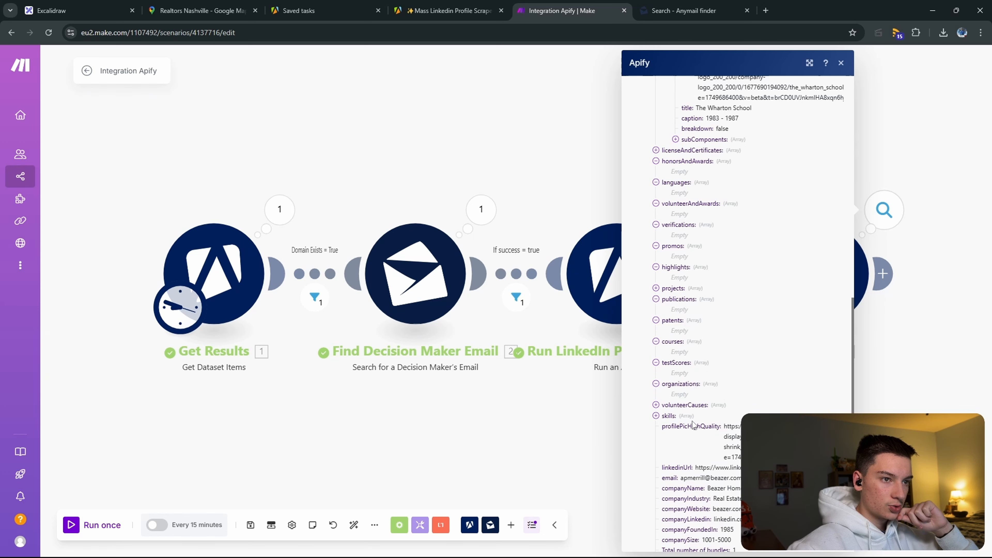
{"action": "left_click", "coordinate": [691, 406]}
{"action": "left_click", "coordinate": [689, 426]}
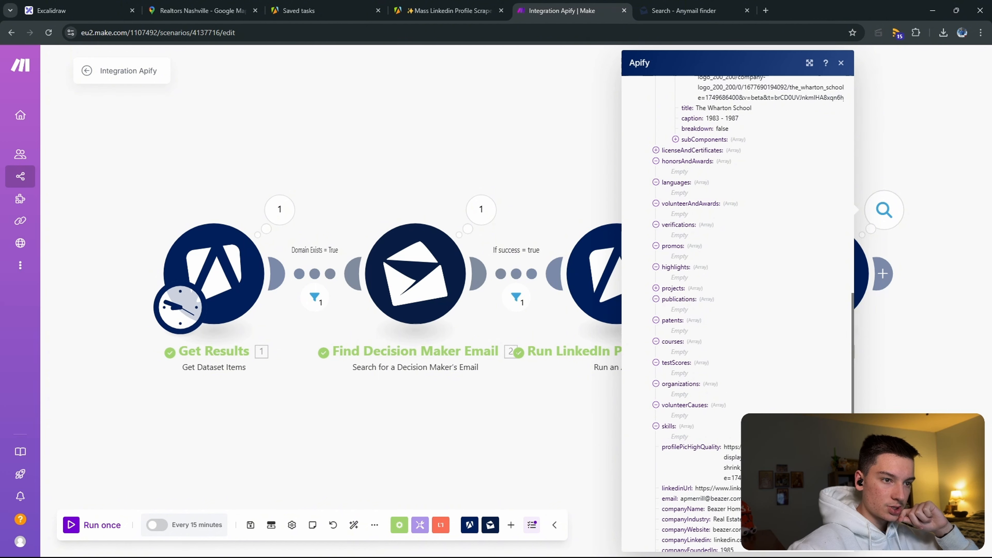
Step: Return to the beginning of the output bundle and read the profile's headline
{"action": "scroll", "coordinate": [734, 312], "scroll_direction": "down", "scroll_amount": 2}
{"action": "scroll", "coordinate": [738, 440], "scroll_direction": "up", "scroll_amount": 15}
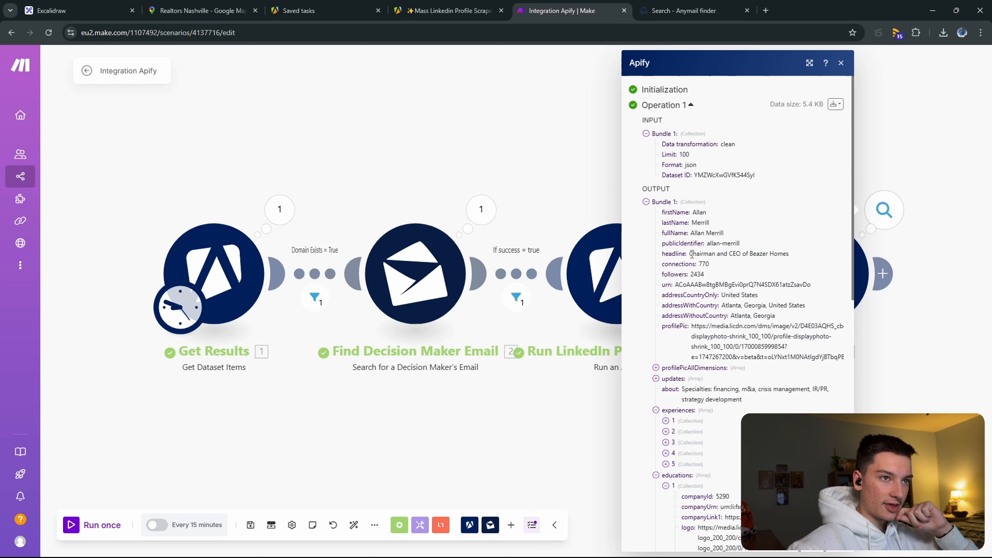
{"action": "left_click_drag", "start_coordinate": [691, 254], "coordinate": [810, 254]}
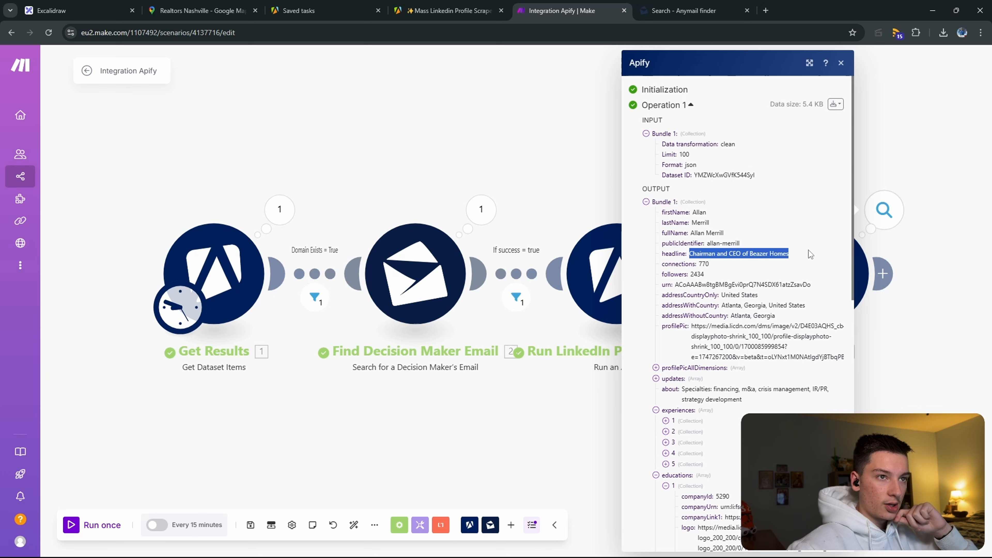
{"action": "left_click", "coordinate": [771, 315]}
Step: Expand entries 1 to 5 of the experiences array, plus the first entry's subComponents, to review the profile's work history
{"action": "left_click", "coordinate": [685, 418]}
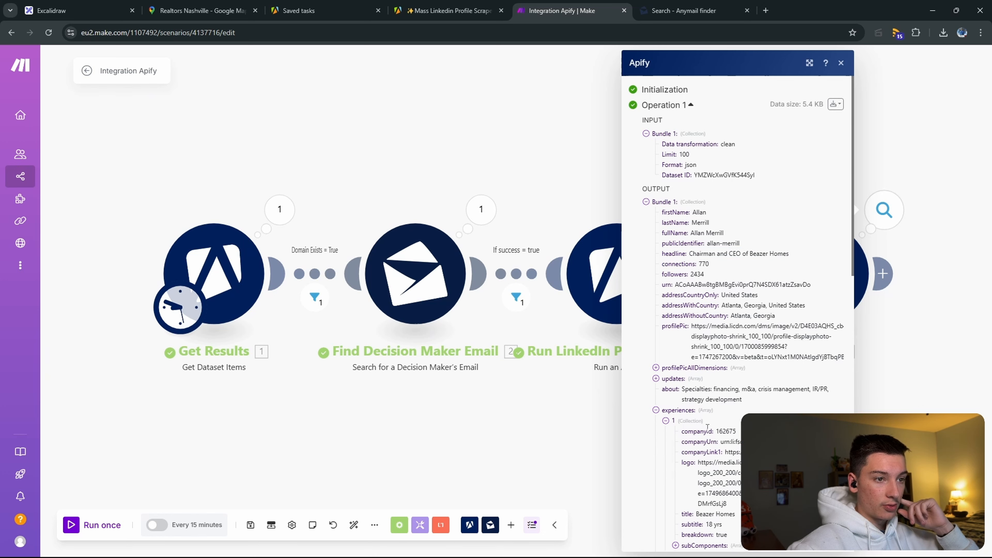
{"action": "scroll", "coordinate": [703, 498], "scroll_direction": "down", "scroll_amount": 2}
{"action": "left_click", "coordinate": [717, 475]}
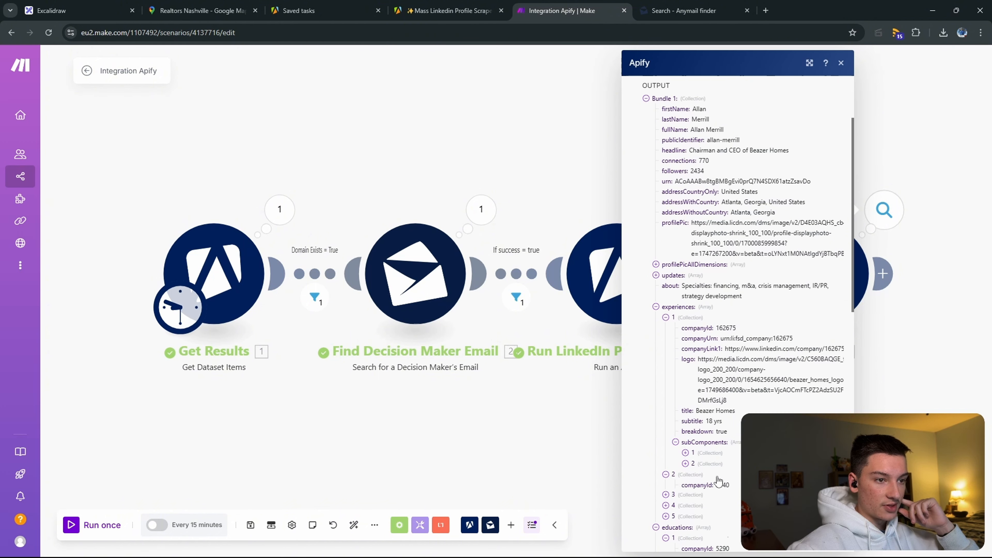
{"action": "scroll", "coordinate": [717, 477], "scroll_direction": "down", "scroll_amount": 2}
{"action": "left_click", "coordinate": [695, 500]}
{"action": "scroll", "coordinate": [698, 504], "scroll_direction": "down", "scroll_amount": 3}
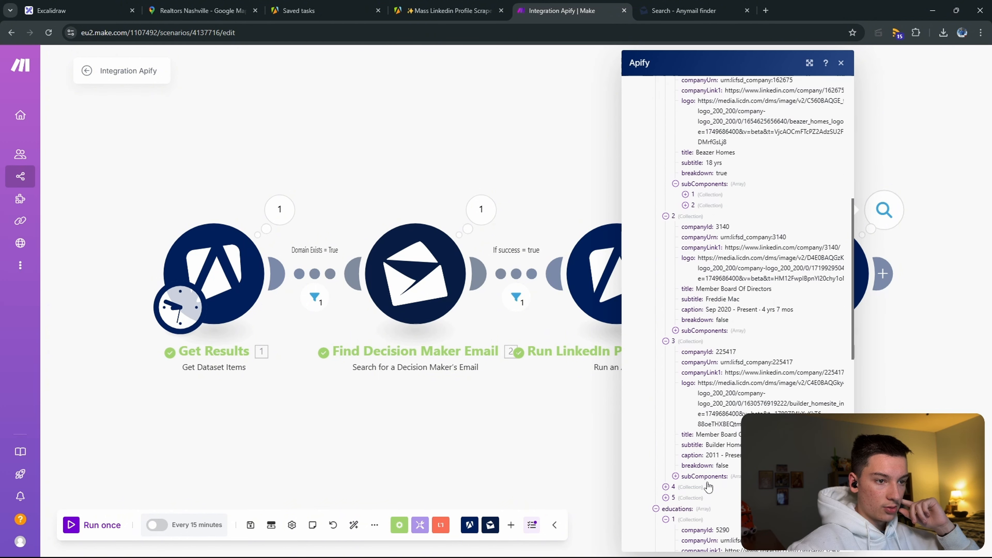
{"action": "left_click", "coordinate": [701, 507]}
{"action": "scroll", "coordinate": [706, 488], "scroll_direction": "down", "scroll_amount": 3}
{"action": "left_click", "coordinate": [711, 468]}
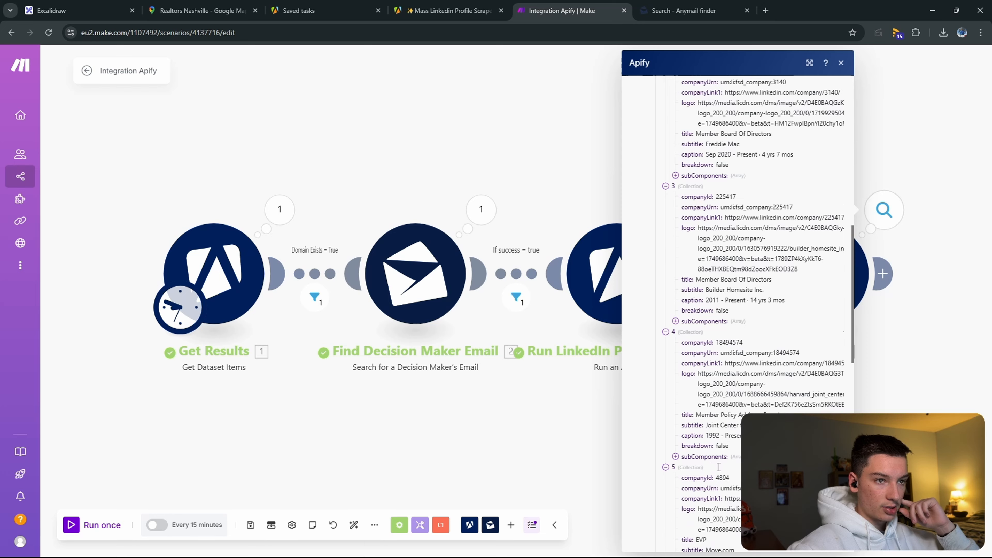
Step: Add a Perplexity AI Create a Chat Completion module after the last Apify Get Dataset Items module
{"action": "scroll", "coordinate": [761, 430], "scroll_direction": "up", "scroll_amount": 3}
{"action": "left_click", "coordinate": [882, 273]}
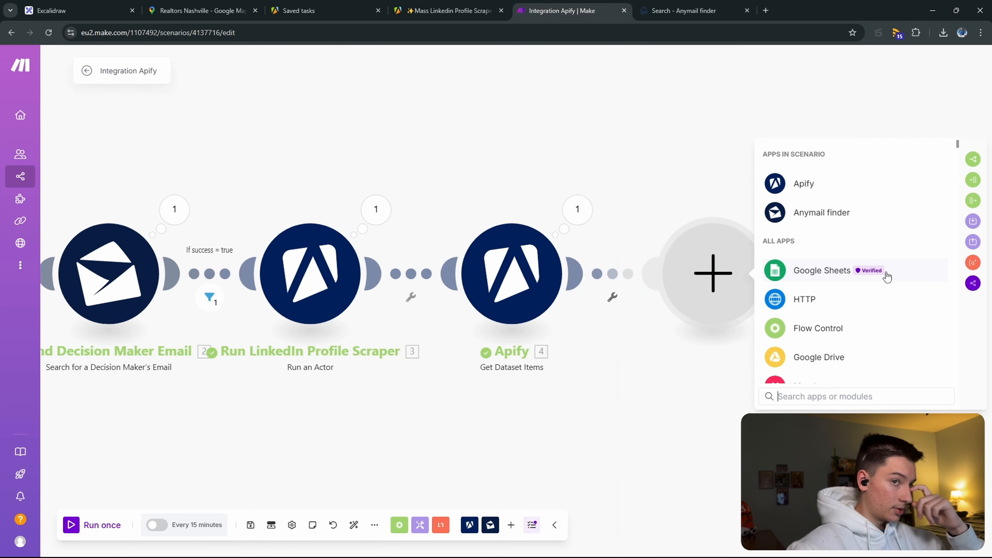
{"action": "scroll", "coordinate": [875, 277], "scroll_direction": "down", "scroll_amount": 7}
{"action": "scroll", "coordinate": [852, 271], "scroll_direction": "up", "scroll_amount": 3}
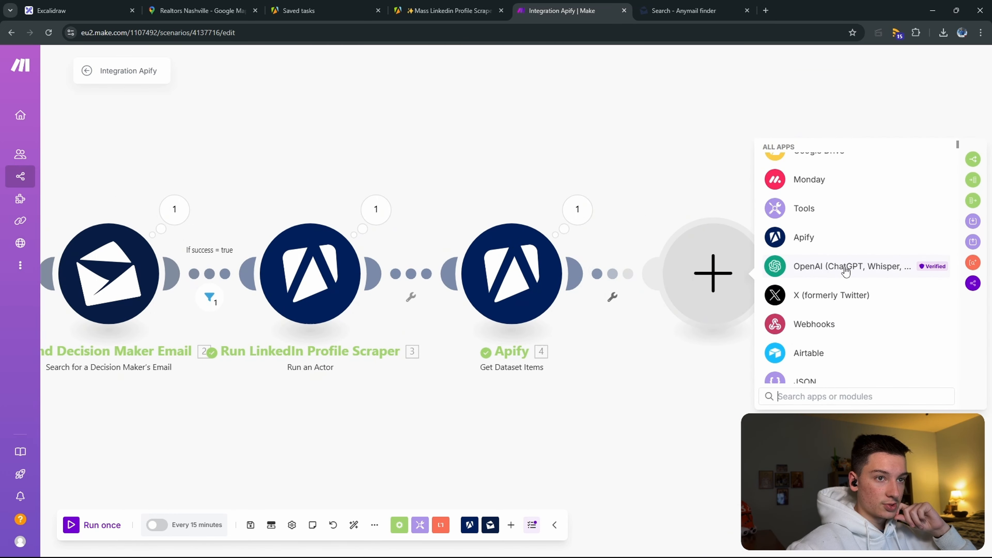
{"action": "scroll", "coordinate": [847, 272], "scroll_direction": "down", "scroll_amount": 4}
{"action": "type", "text": "per"}
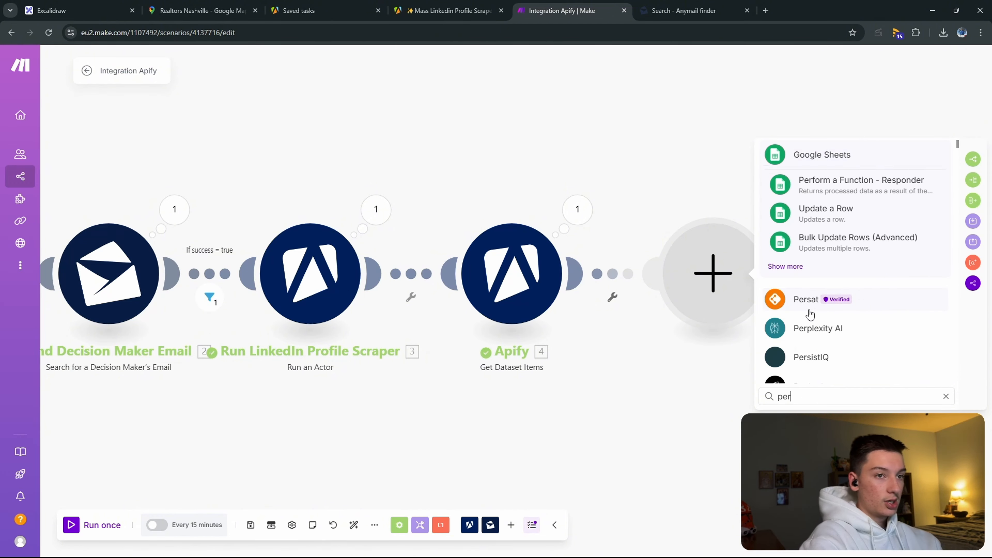
{"action": "type", "text": "p"}
{"action": "key", "text": "Return"}
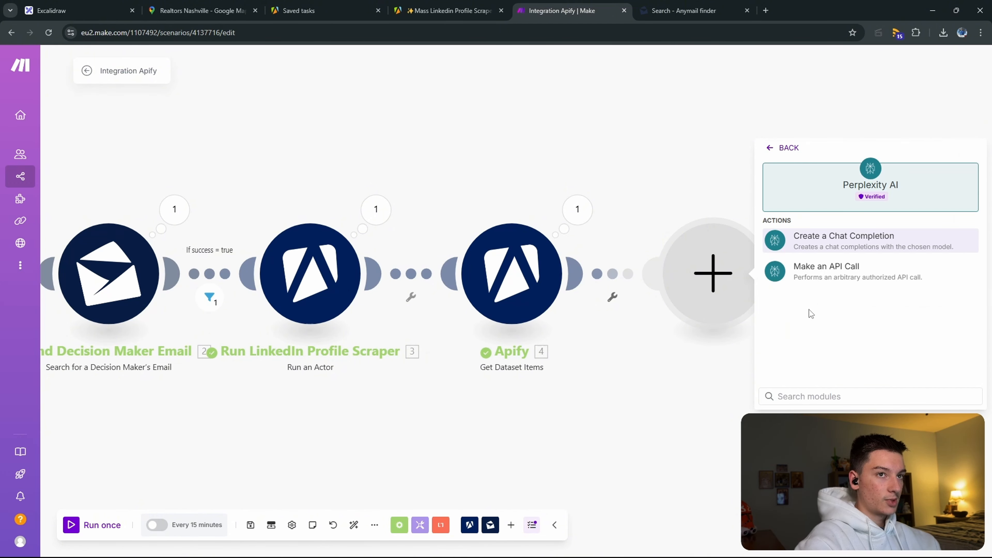
{"action": "key", "text": "Escape"}
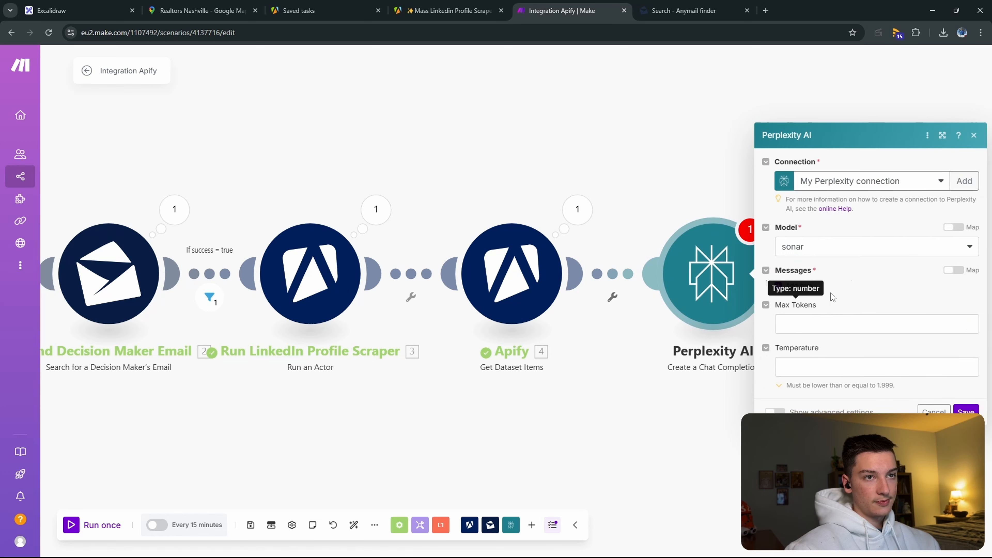
Step: Select the Perplexity Email Marketing connection and add a first message item to the chat completion
{"action": "left_click", "coordinate": [894, 181]}
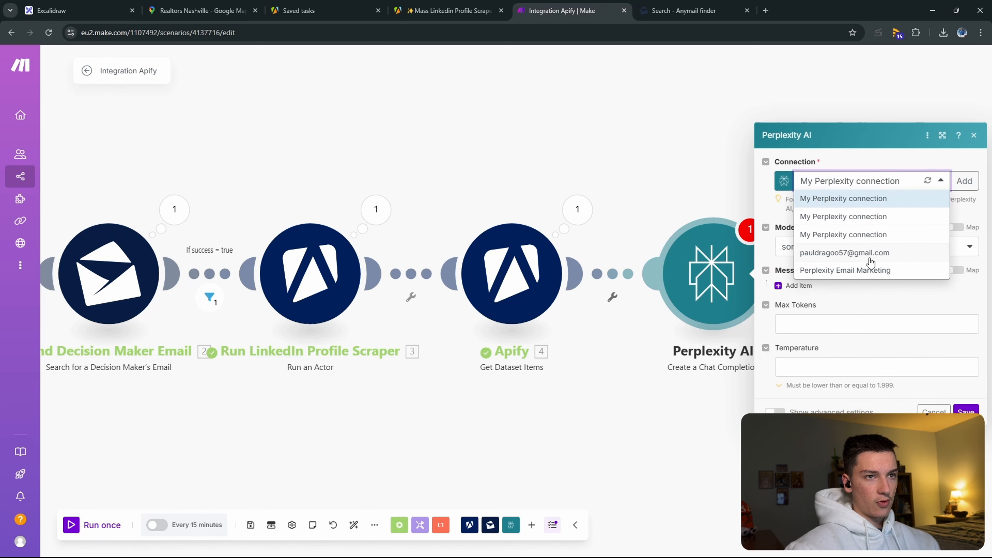
{"action": "left_click", "coordinate": [868, 270]}
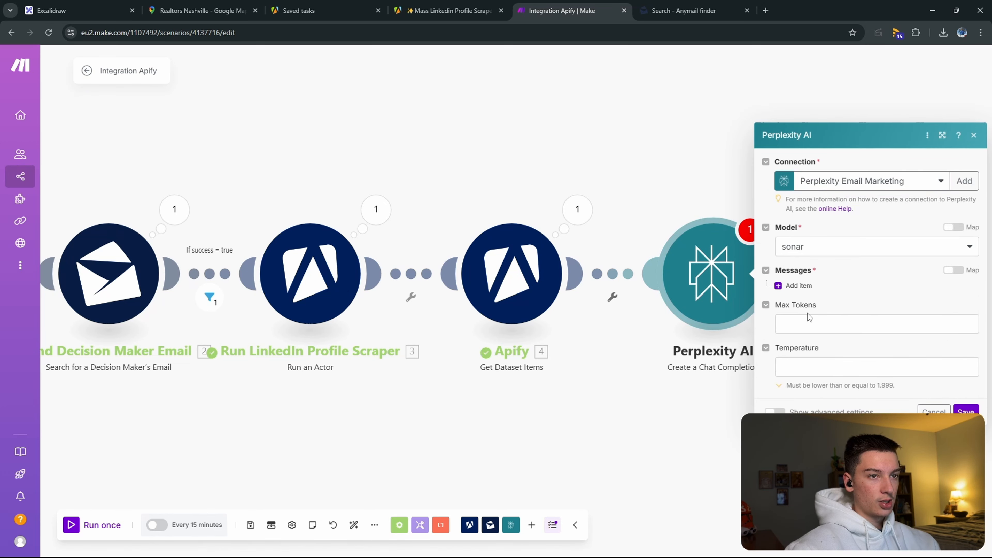
{"action": "left_click", "coordinate": [797, 285]}
{"action": "left_click", "coordinate": [855, 253]}
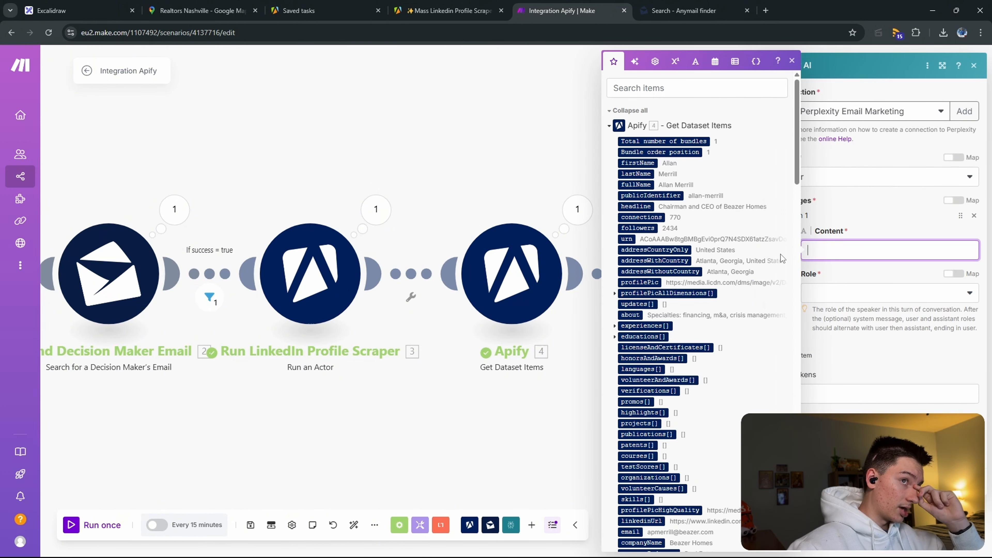
Step: Map the scraped profile's firstName and lastName into the message content, separated by a space keyword
{"action": "left_click", "coordinate": [639, 163]}
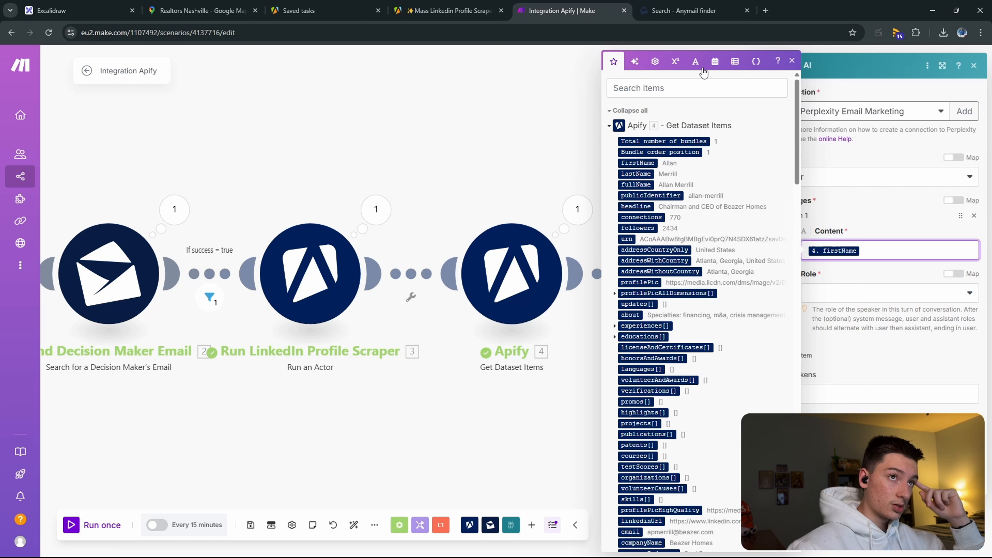
{"action": "left_click", "coordinate": [695, 61]}
{"action": "left_click", "coordinate": [620, 321]}
{"action": "left_click", "coordinate": [613, 165]}
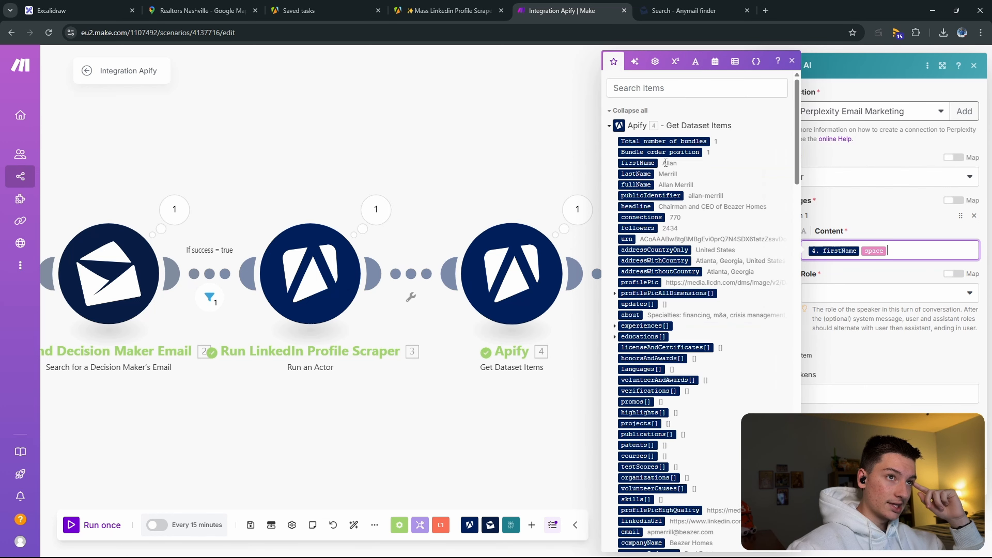
{"action": "left_click", "coordinate": [650, 173]}
Step: Append "the" with space keywords around it, followed by personJobTitle from the Find Decision Maker Email result, to the message content
{"action": "left_click", "coordinate": [695, 62]}
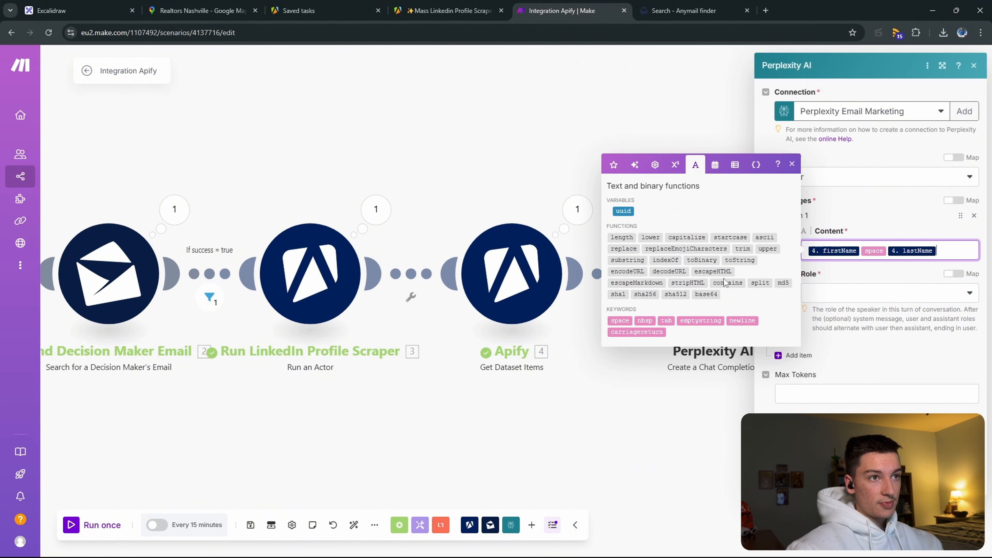
{"action": "left_click", "coordinate": [619, 319]}
{"action": "type", "text": "at"}
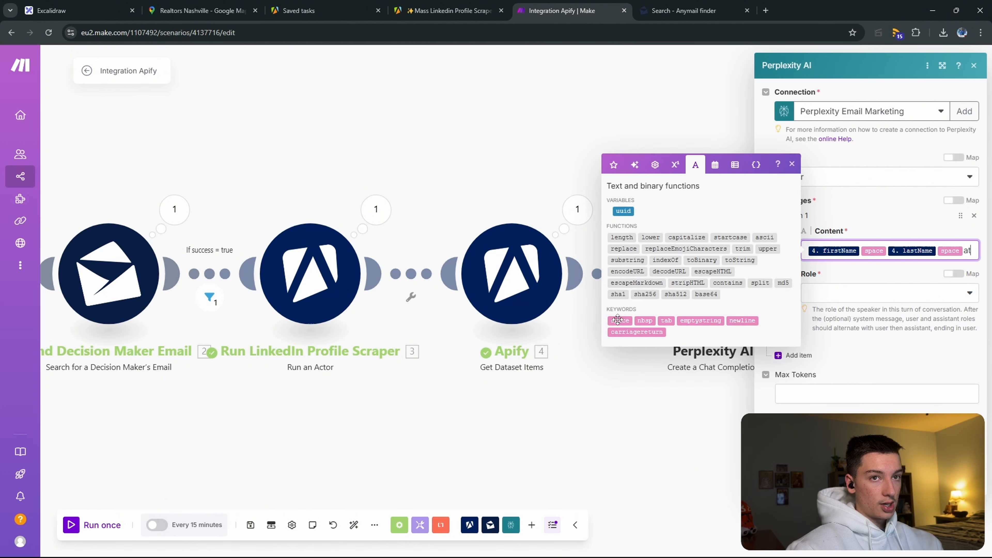
{"action": "key", "text": "BackSpace"}
{"action": "key", "text": "BackSpace"}
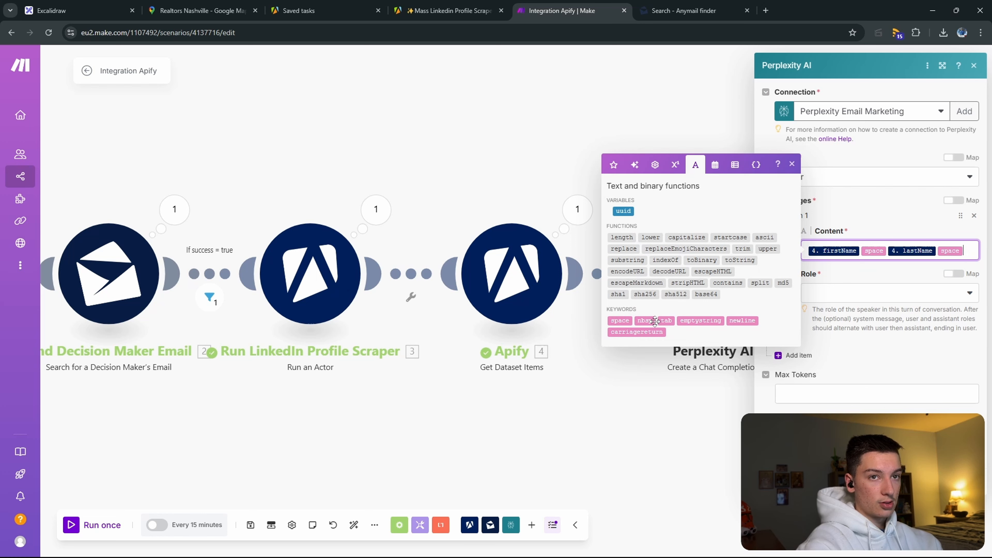
{"action": "type", "text": "the"}
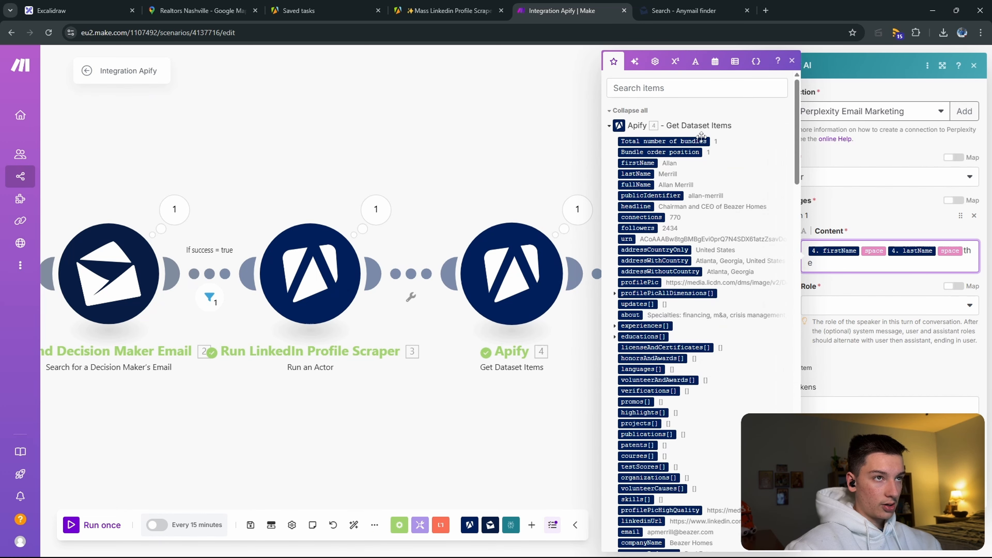
{"action": "left_click", "coordinate": [698, 65]}
{"action": "left_click", "coordinate": [624, 324]}
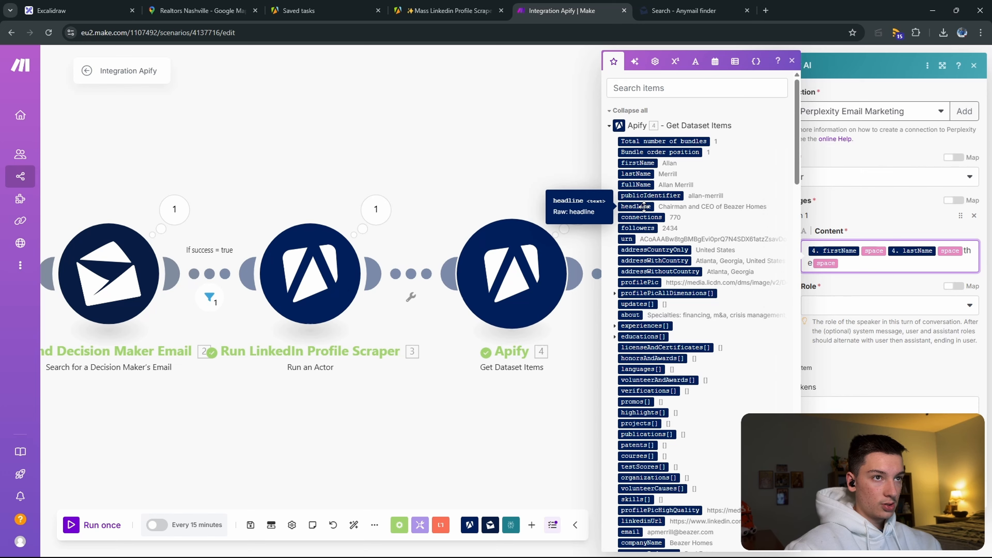
{"action": "scroll", "coordinate": [644, 205], "scroll_direction": "down", "scroll_amount": 20}
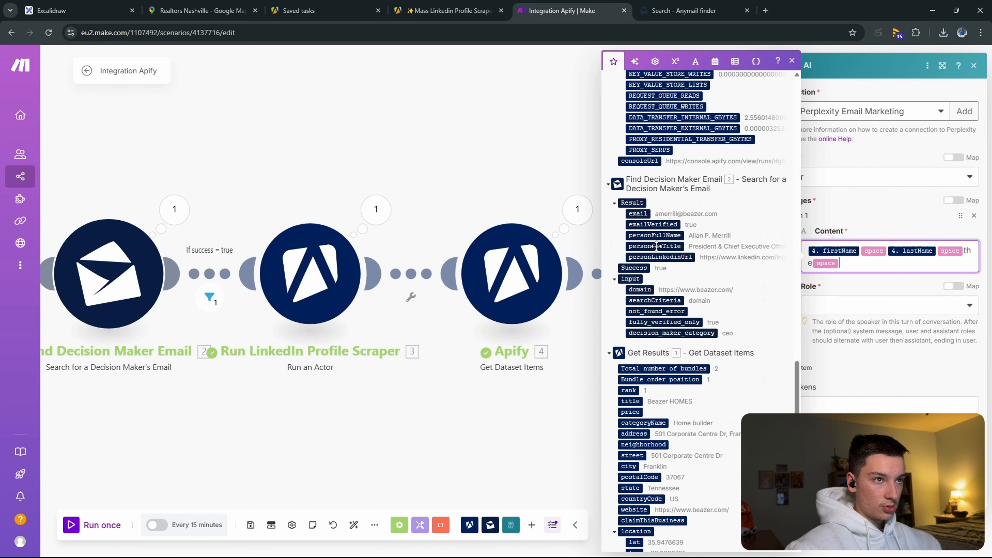
{"action": "left_click", "coordinate": [659, 246]}
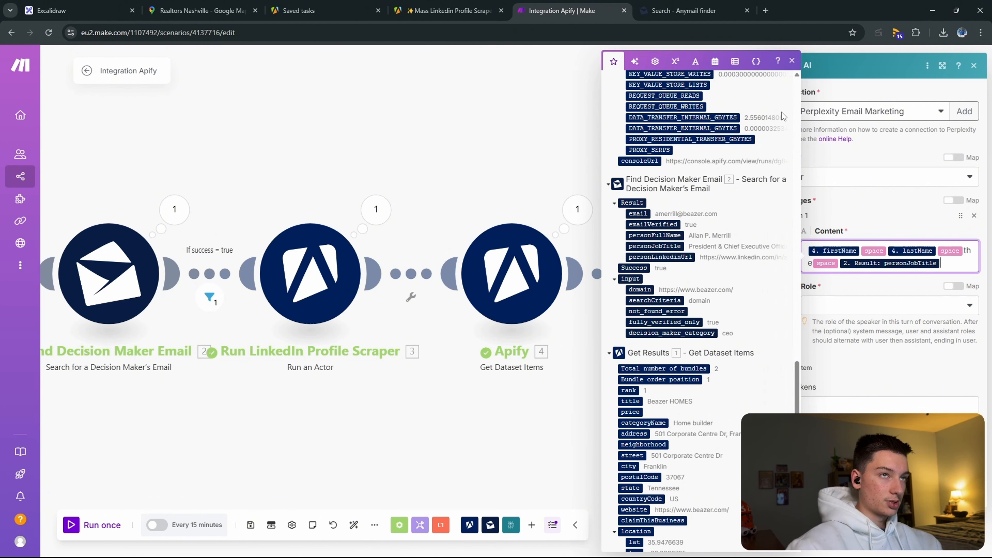
Step: Append "at" with space keywords around it, followed by the title from the Get Results dataset items, to the message content
{"action": "left_click", "coordinate": [695, 61]}
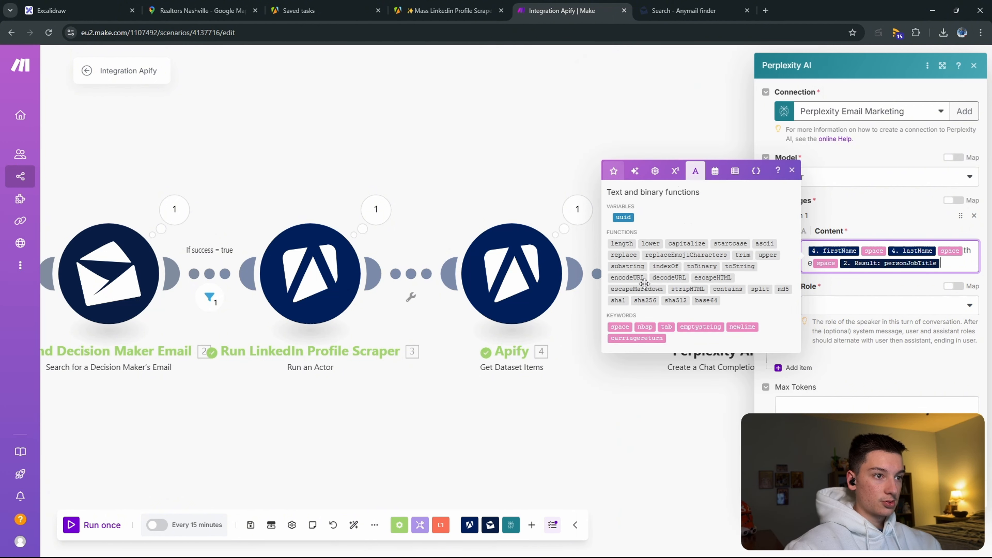
{"action": "left_click", "coordinate": [622, 330]}
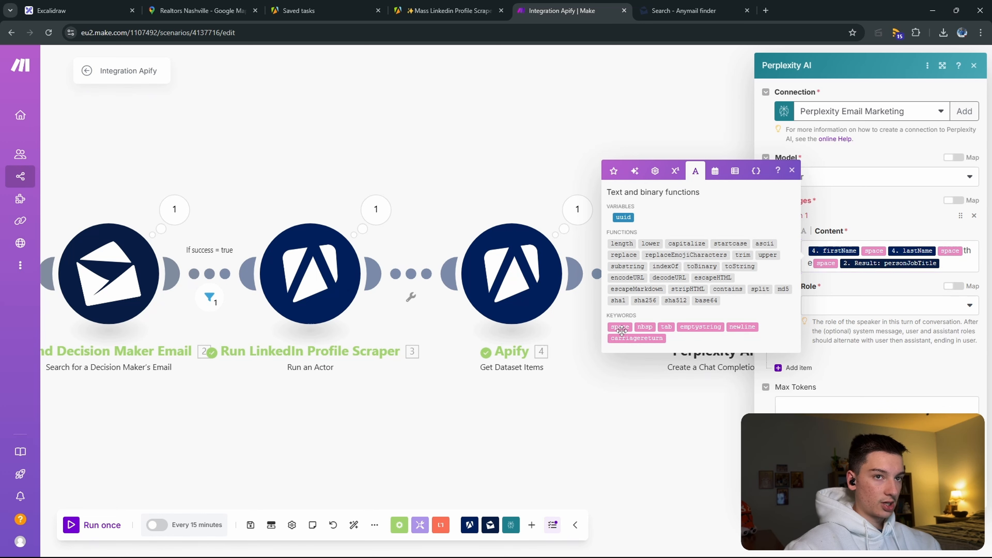
{"action": "left_click", "coordinate": [613, 171]}
{"action": "type", "text": "at"}
{"action": "left_click", "coordinate": [695, 62]}
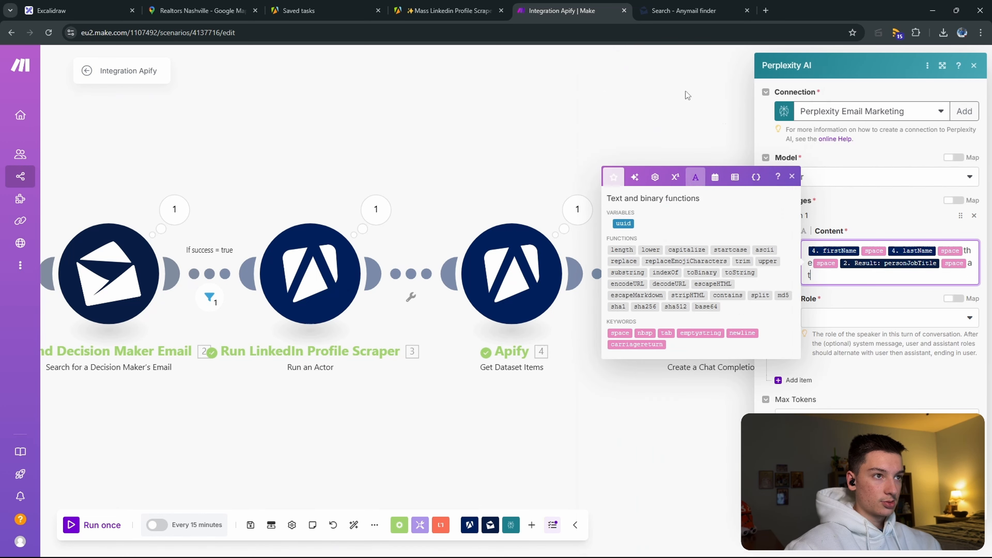
{"action": "left_click", "coordinate": [619, 332]}
{"action": "left_click", "coordinate": [614, 177]}
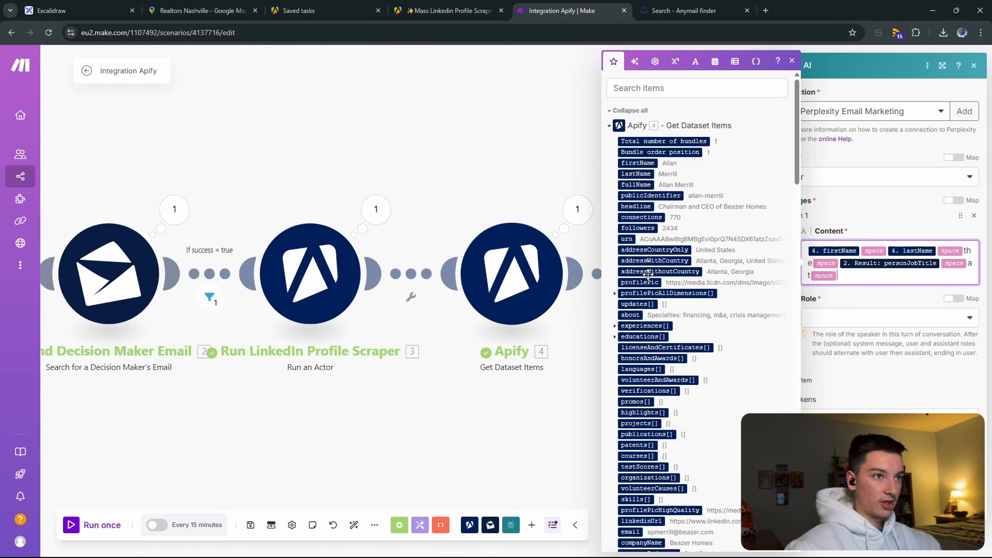
{"action": "scroll", "coordinate": [653, 351], "scroll_direction": "down", "scroll_amount": 10}
{"action": "scroll", "coordinate": [654, 351], "scroll_direction": "down", "scroll_amount": 10}
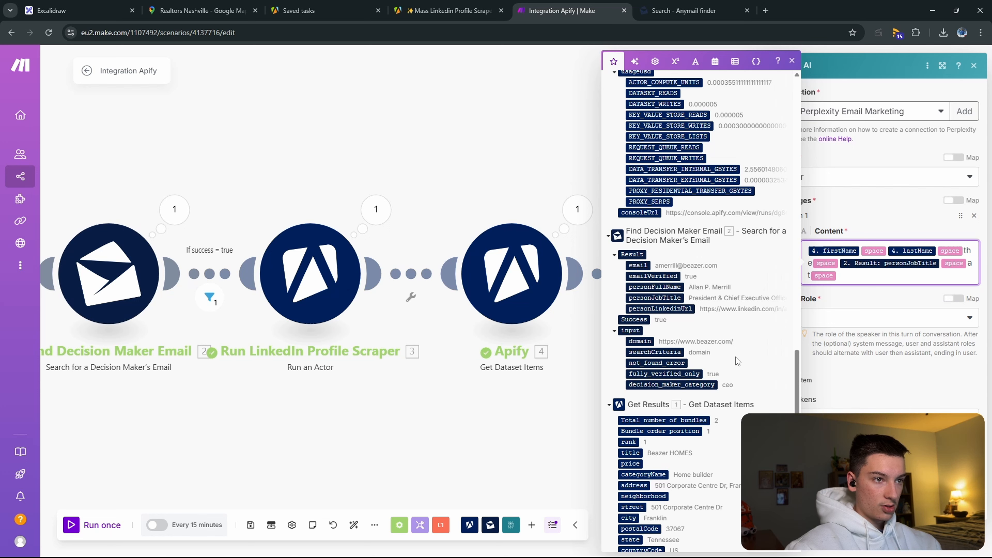
{"action": "scroll", "coordinate": [703, 352], "scroll_direction": "down", "scroll_amount": 1}
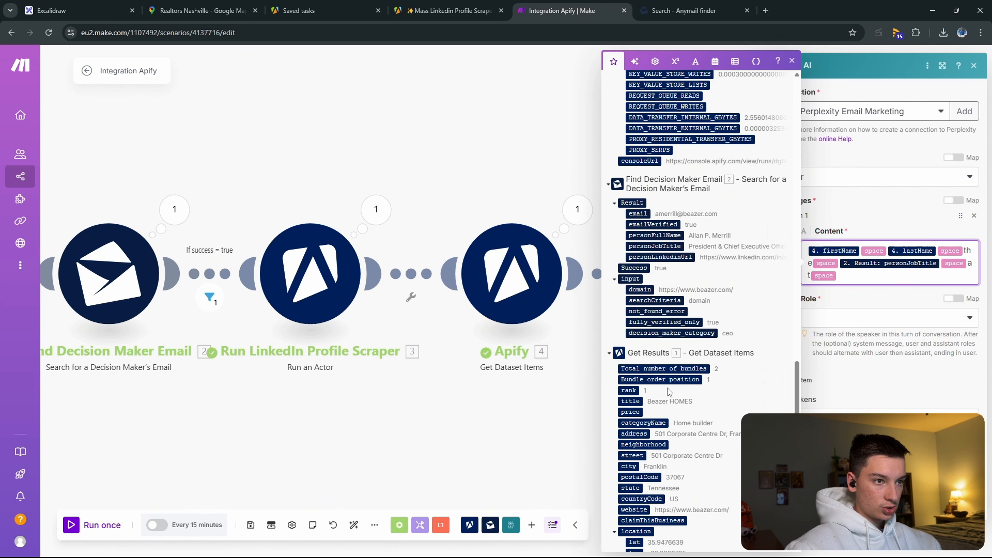
{"action": "left_click", "coordinate": [636, 400]}
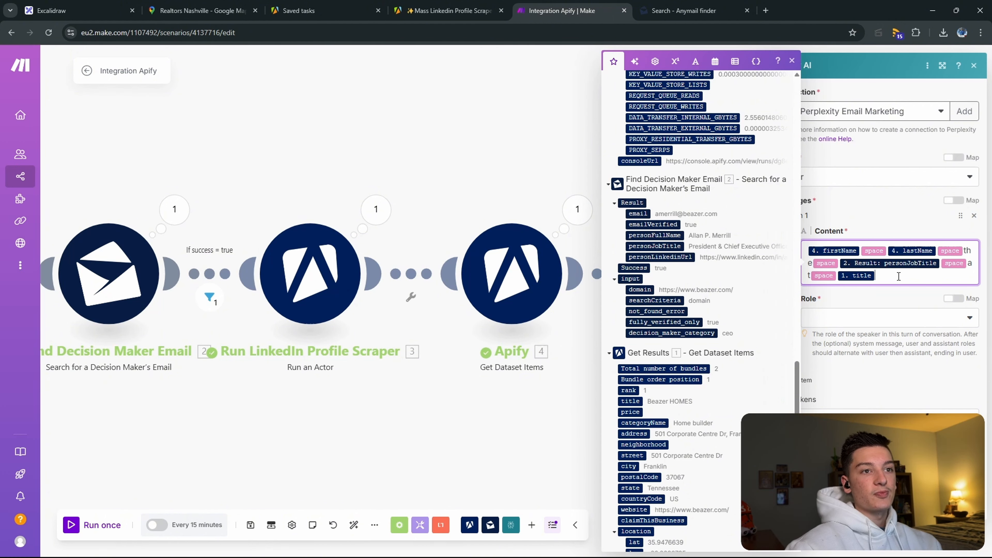
{"action": "left_click_drag", "start_coordinate": [898, 277], "coordinate": [769, 231]}
{"action": "left_click", "coordinate": [908, 276]}
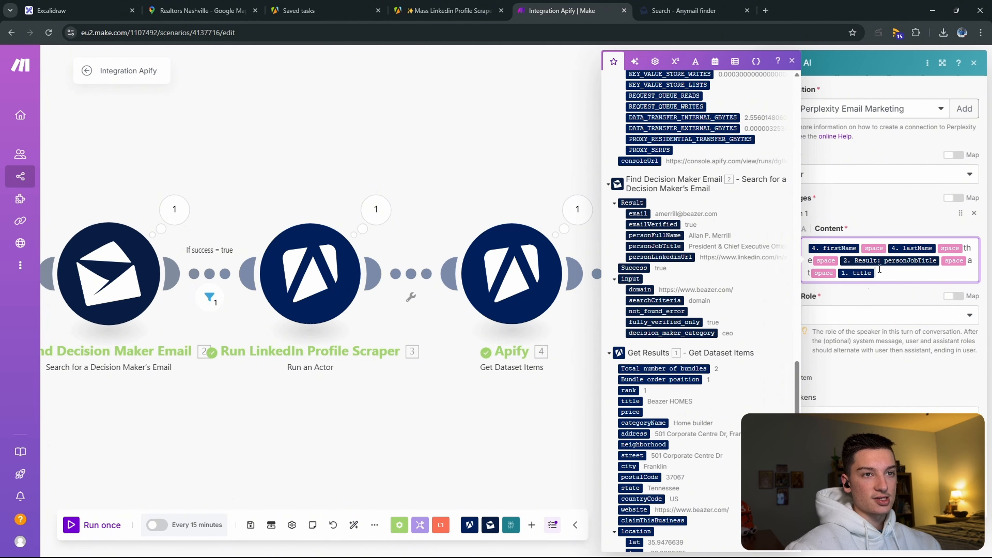
Step: Set the message's role to User and save the Perplexity AI module
{"action": "left_click", "coordinate": [914, 357]}
{"action": "left_click", "coordinate": [893, 324]}
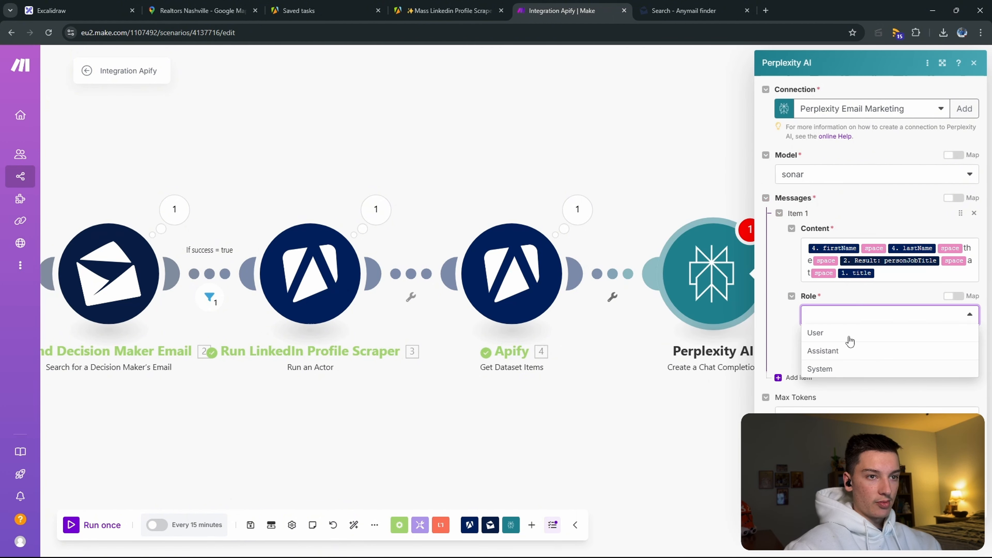
{"action": "left_click", "coordinate": [849, 334]}
{"action": "left_click", "coordinate": [961, 504]}
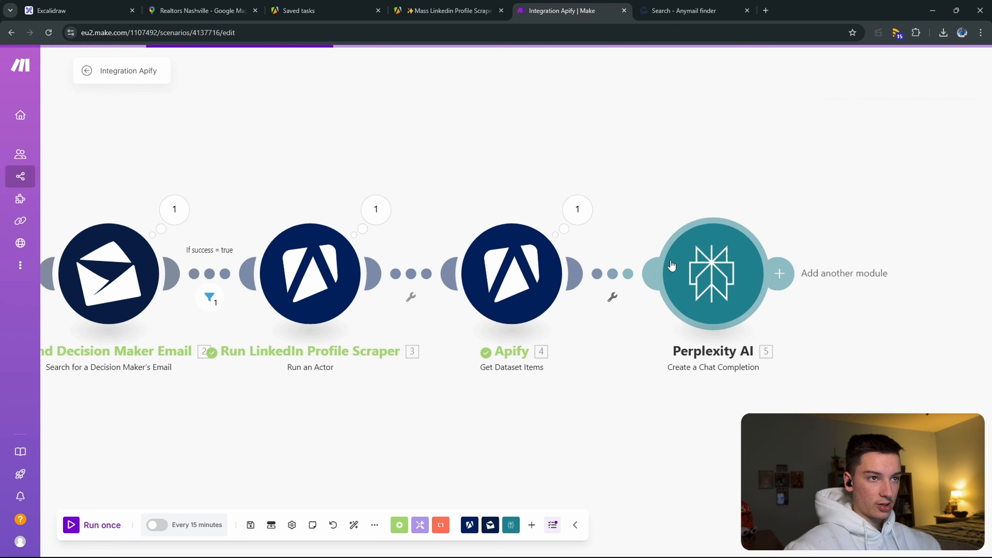
Step: Rename the Perplexity AI module to Deep-Research Lead
{"action": "right_click", "coordinate": [707, 276]}
{"action": "left_click", "coordinate": [777, 335]}
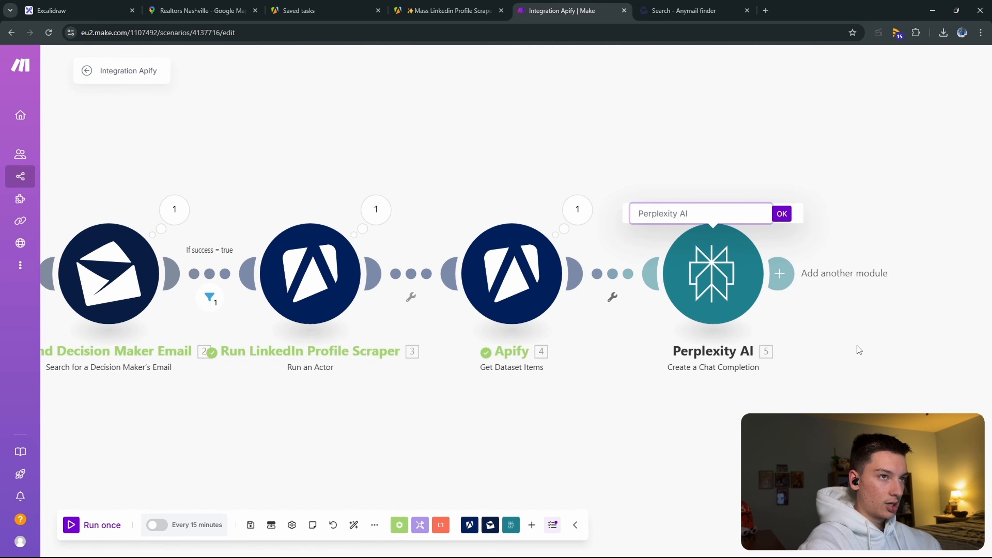
{"action": "type", "text": "Deep"}
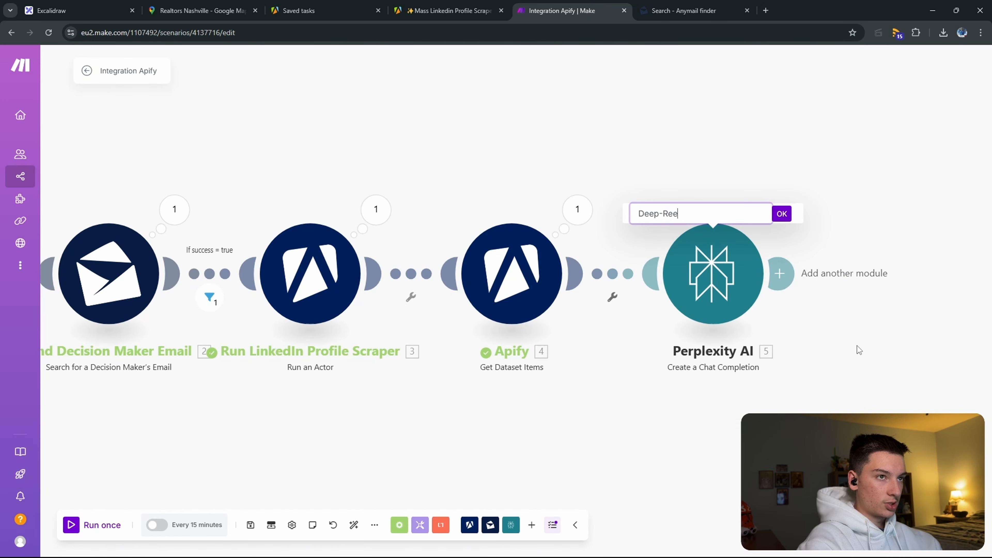
{"action": "type", "text": "-Research Le"}
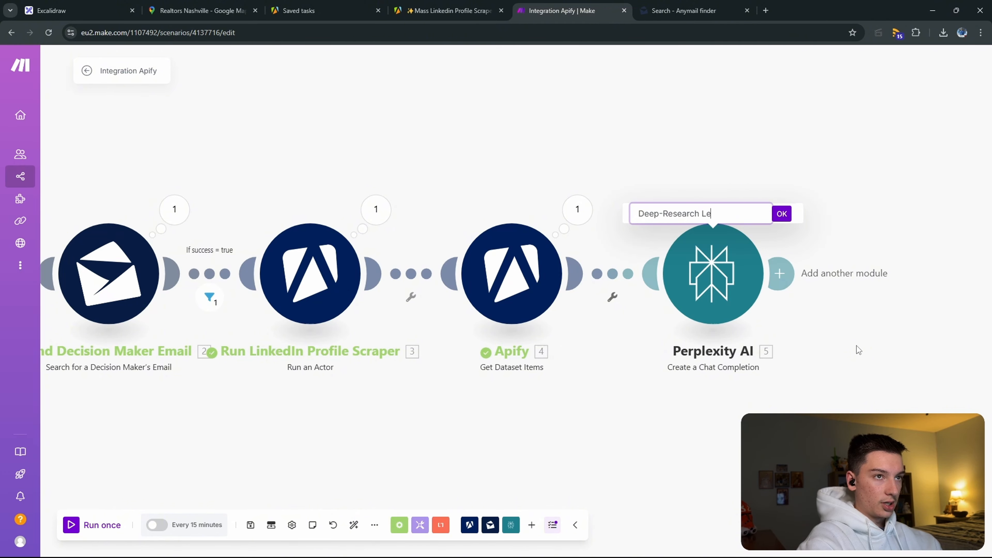
{"action": "type", "text": "aad"}
{"action": "key", "text": "Return"}
{"action": "right_click", "coordinate": [674, 300]}
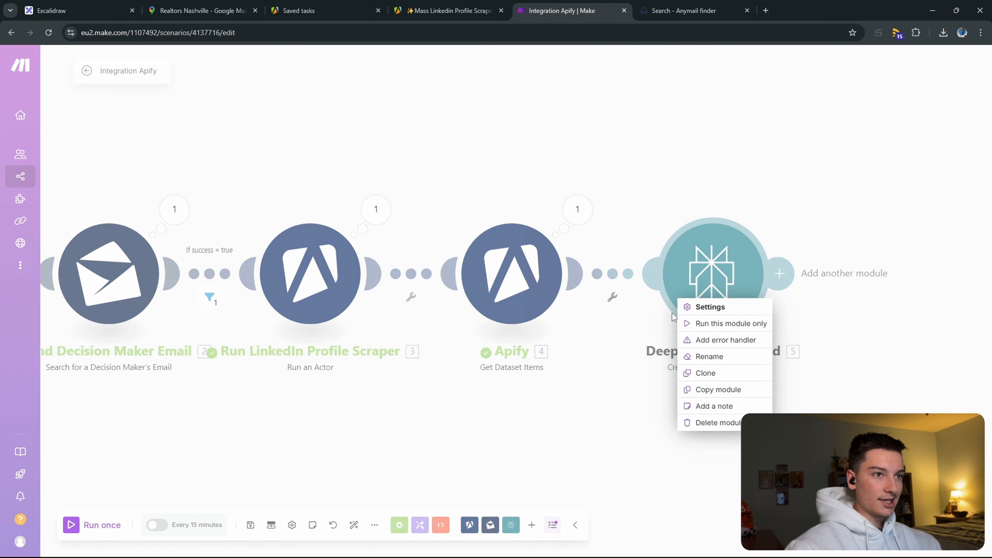
{"action": "left_click", "coordinate": [695, 353]}
{"action": "key", "text": "BackSpace"}
{"action": "key", "text": "BackSpace"}
{"action": "type", "text": "d"}
{"action": "key", "text": "Return"}
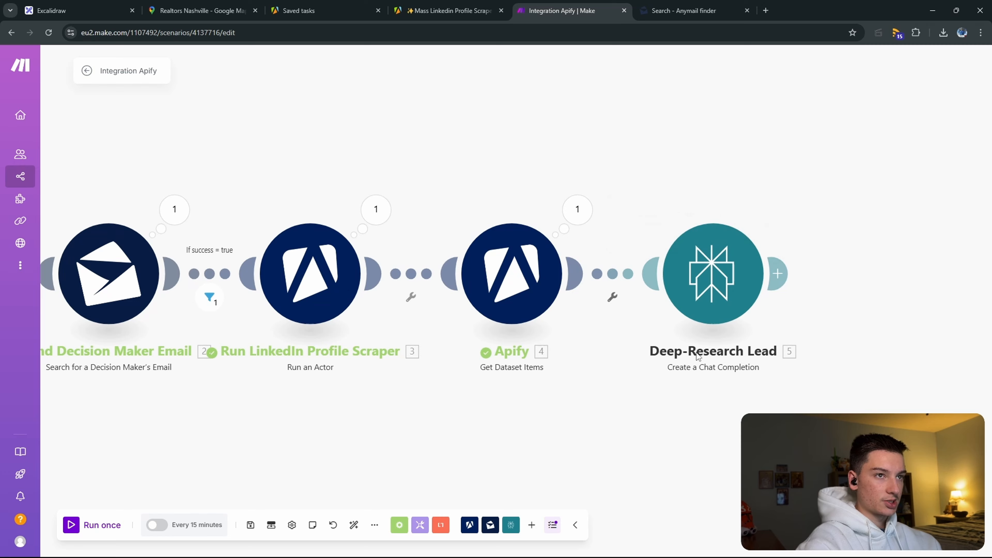
{"action": "mouse_move", "coordinate": [289, 373]}
{"action": "left_mouse_down"}
{"action": "mouse_move", "coordinate": [485, 395]}
{"action": "mouse_move", "coordinate": [454, 361]}
{"action": "left_mouse_up"}
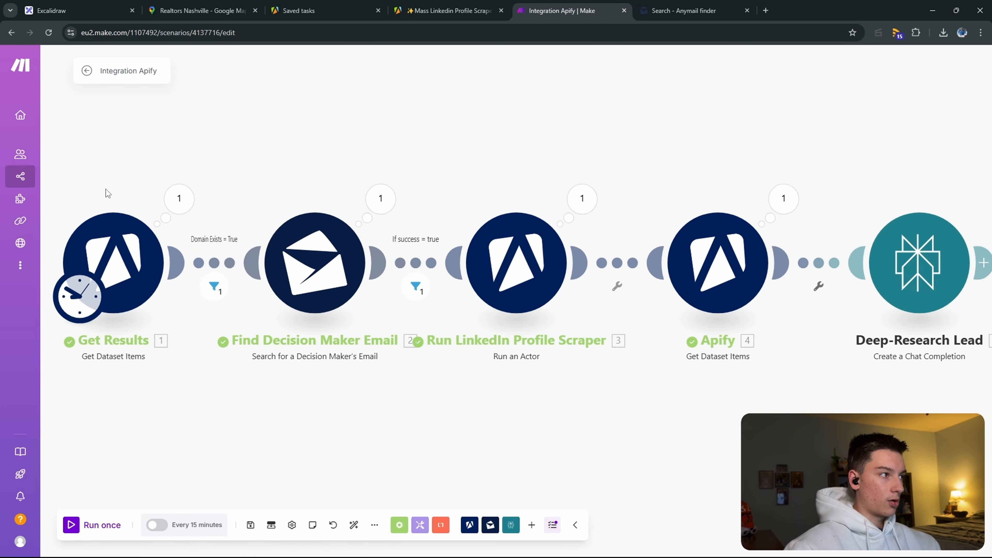
{"action": "left_click_drag", "start_coordinate": [90, 146], "coordinate": [189, 407]}
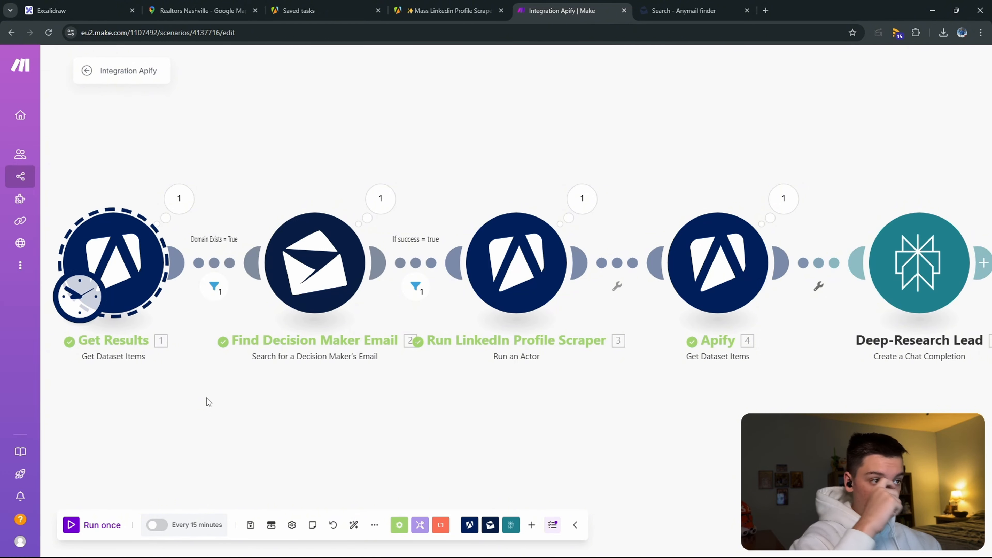
{"action": "left_click", "coordinate": [520, 418]}
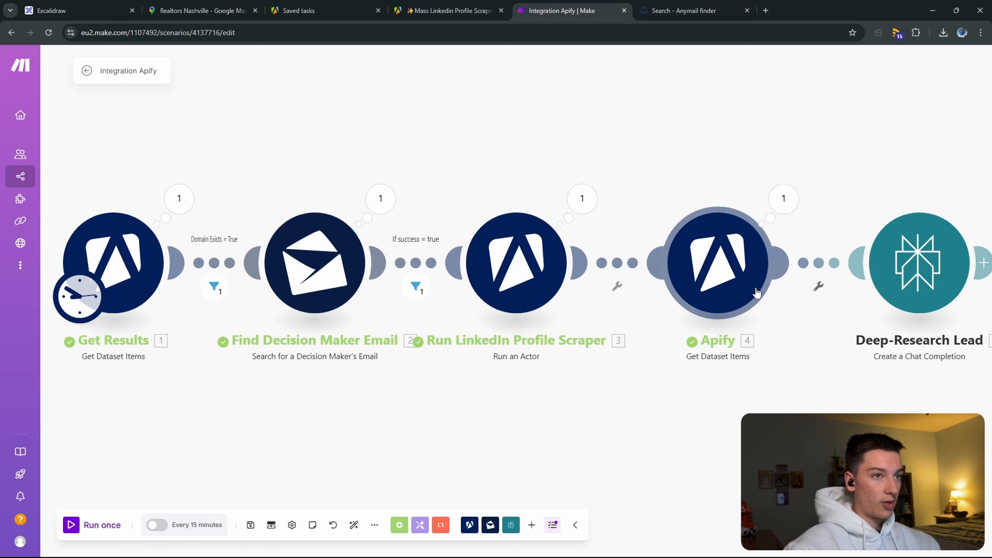
Step: Add an OpenAI Create a Completion (Prompt) module after the Deep-Research Lead module
{"action": "left_click_drag", "start_coordinate": [823, 418], "coordinate": [636, 405]}
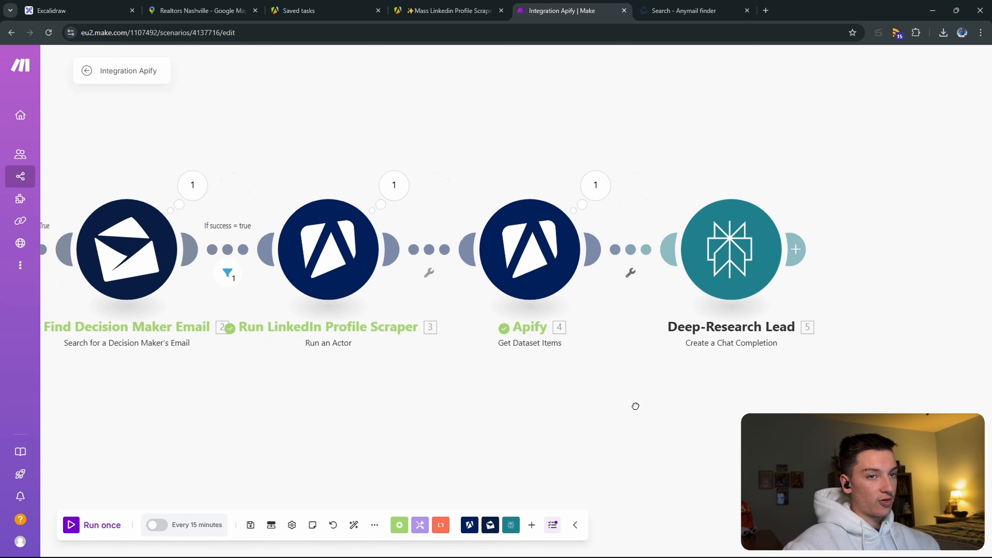
{"action": "left_click", "coordinate": [795, 249]}
{"action": "scroll", "coordinate": [910, 242], "scroll_direction": "down", "scroll_amount": 3}
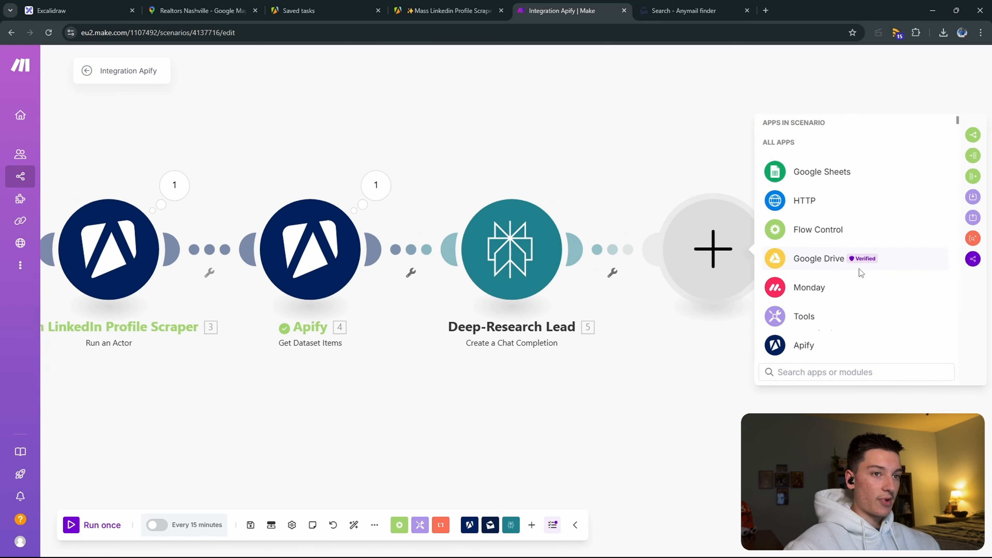
{"action": "left_click", "coordinate": [849, 324]}
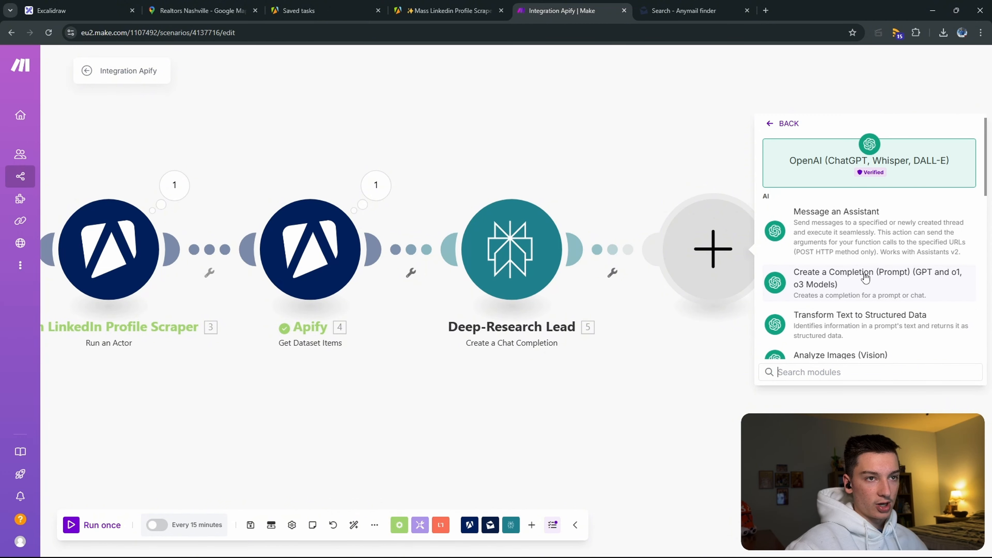
{"action": "left_click", "coordinate": [912, 276]}
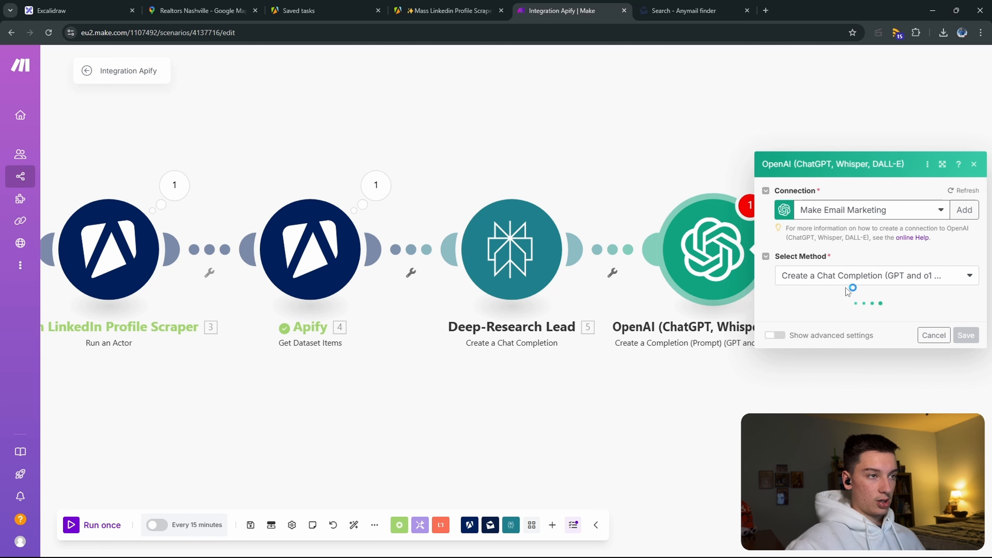
Step: Set the OpenAI model to gpt-4o (system) and add a first message with the Developer / System role
{"action": "left_click", "coordinate": [824, 246]}
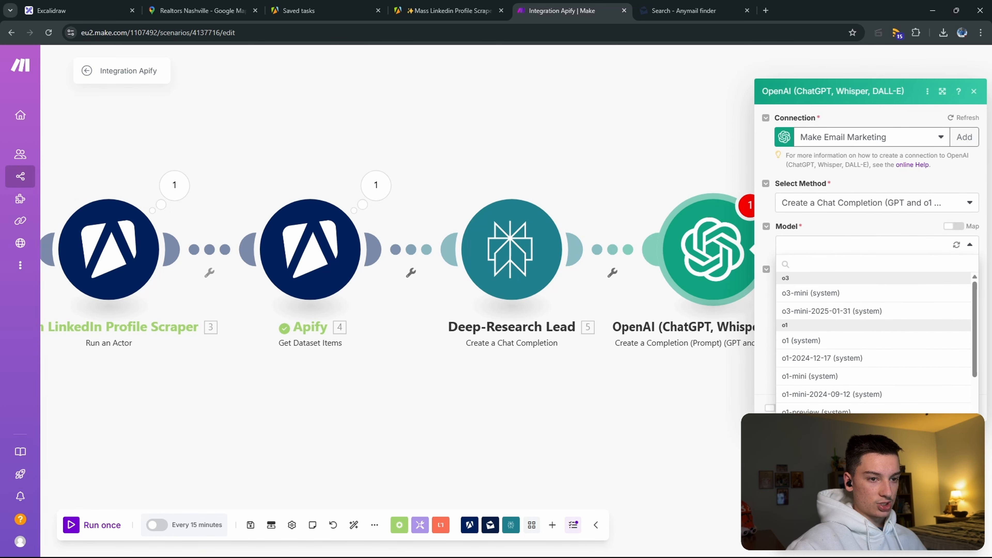
{"action": "left_click", "coordinate": [836, 354]}
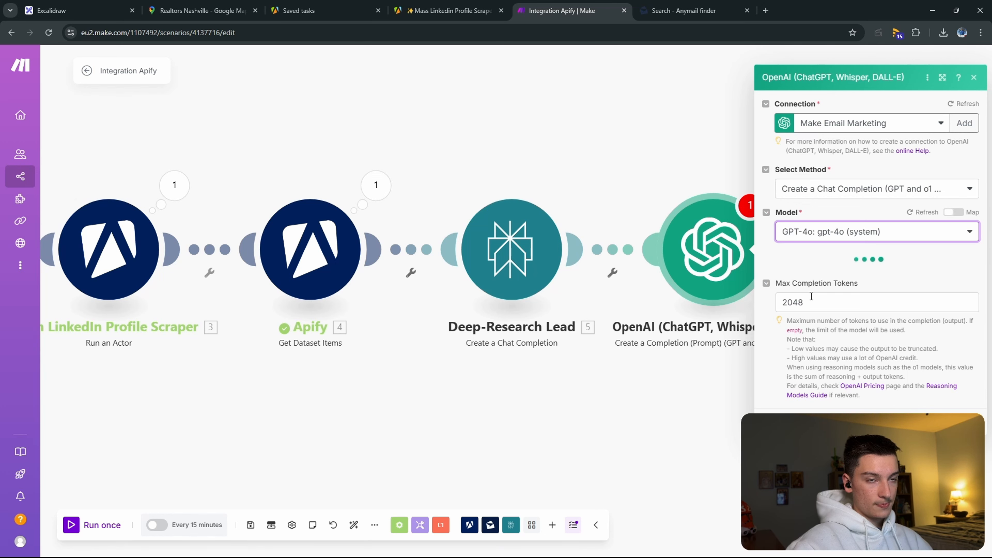
{"action": "left_click", "coordinate": [810, 296]}
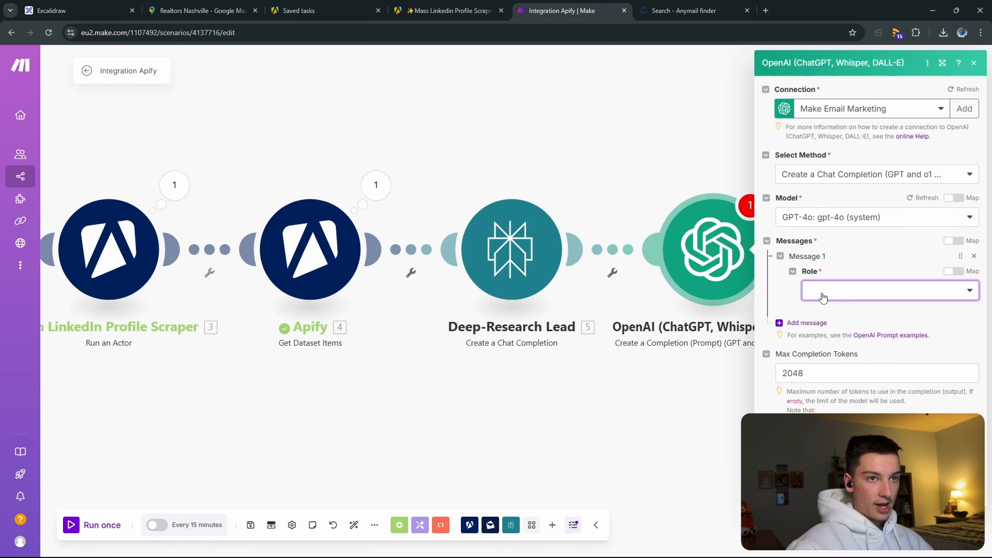
{"action": "left_click", "coordinate": [822, 298]}
{"action": "left_click", "coordinate": [856, 341]}
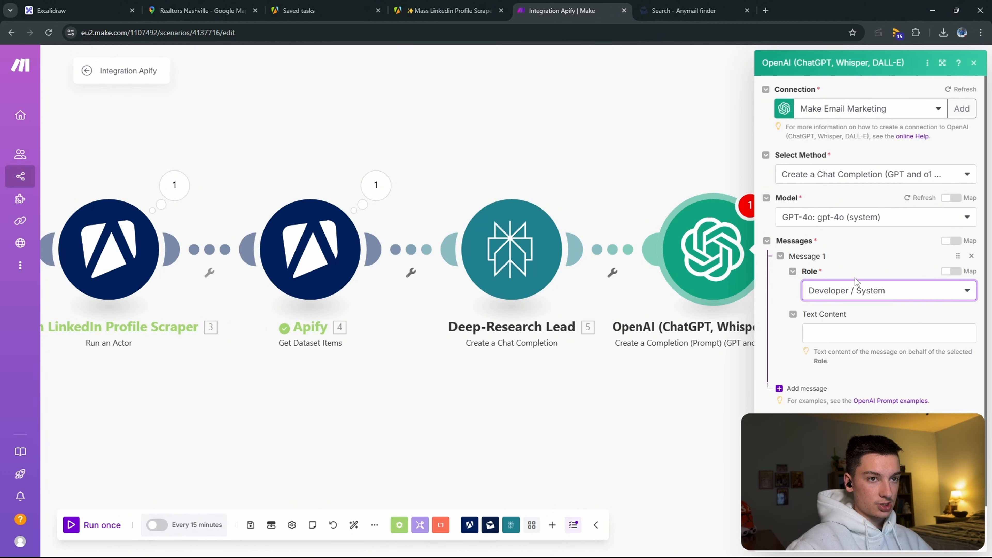
Step: Enter "You are an expert cold email copywriting assistant." as the first message's text content
{"action": "left_click", "coordinate": [843, 333]}
{"action": "type", "text": "You"}
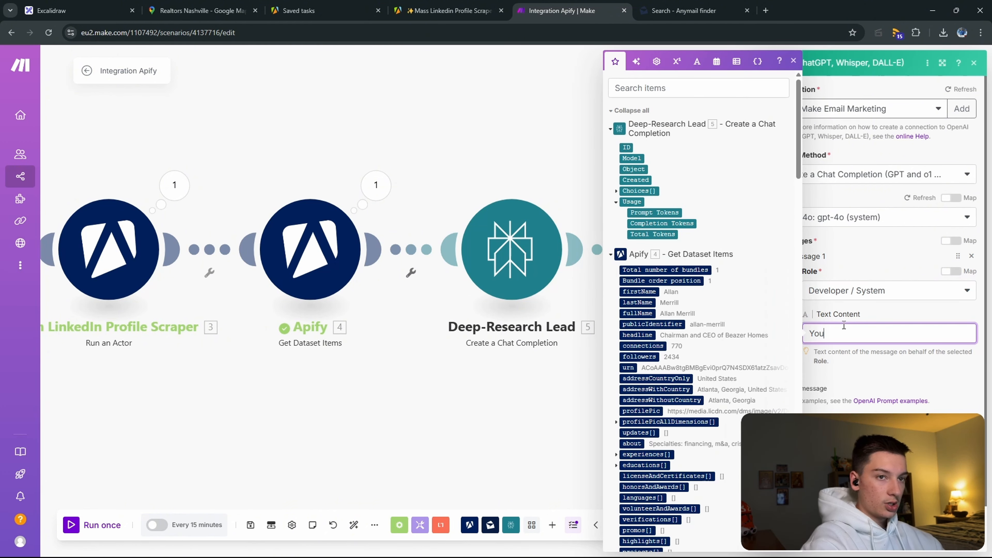
{"action": "type", "text": " are an expert"}
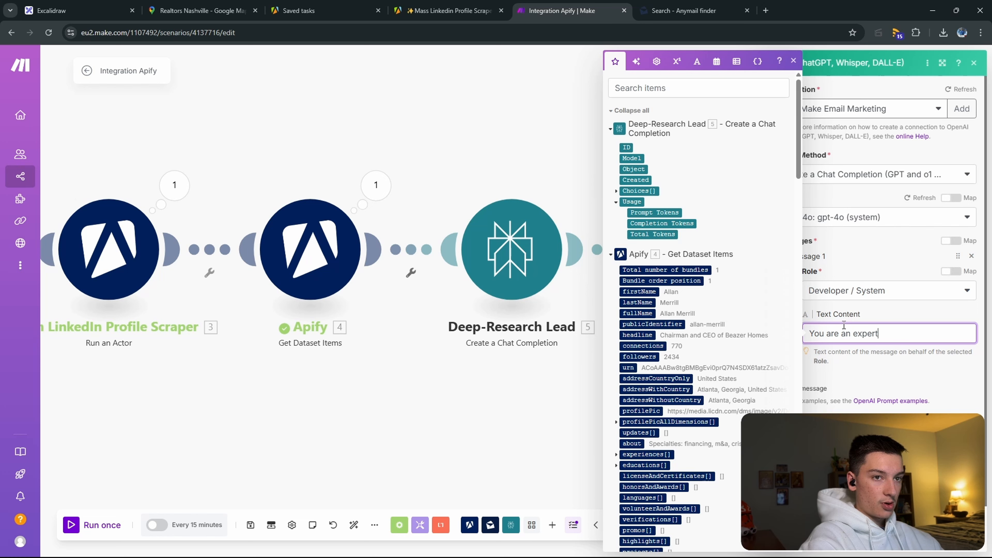
{"action": "type", "text": " email"}
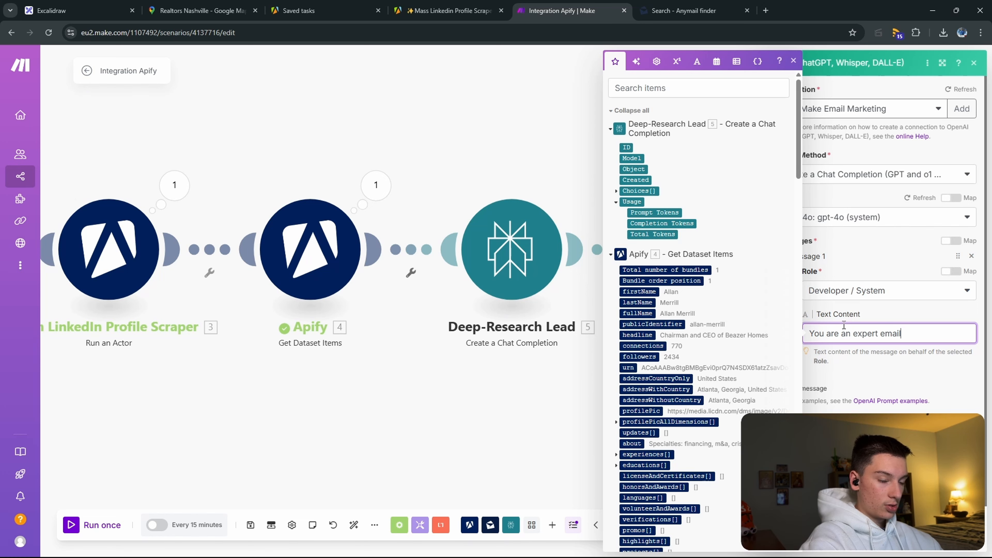
{"action": "key", "text": "BackSpace"}
{"action": "key", "text": "BackSpace"}
{"action": "key", "text": "BackSpace"}
{"action": "key", "text": "BackSpace"}
{"action": "key", "text": "BackSpace"}
{"action": "key", "text": "BackSpace"}
{"action": "type", "text": "cold emai"}
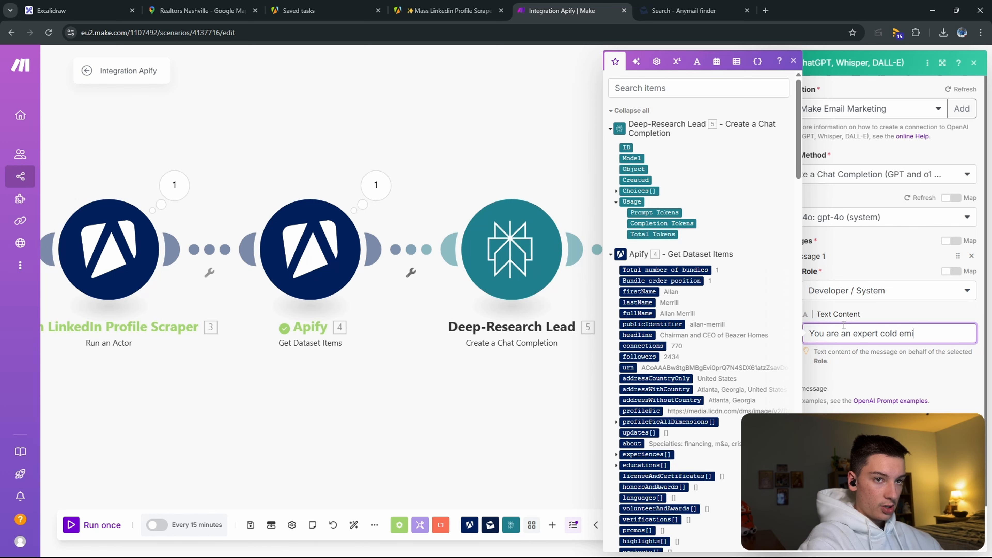
{"action": "key", "text": "BackSpace"}
{"action": "type", "text": "ail copy"}
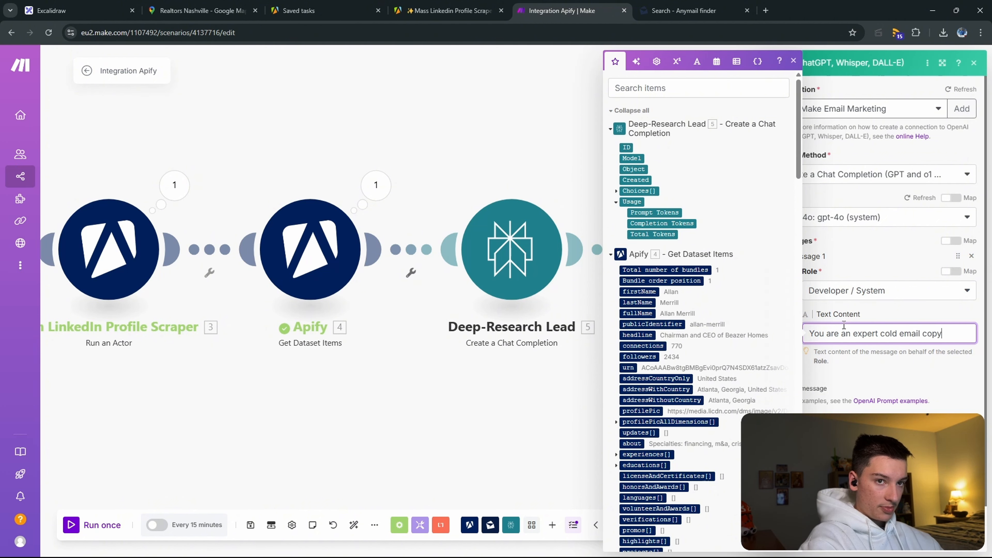
{"action": "type", "text": "writing a"}
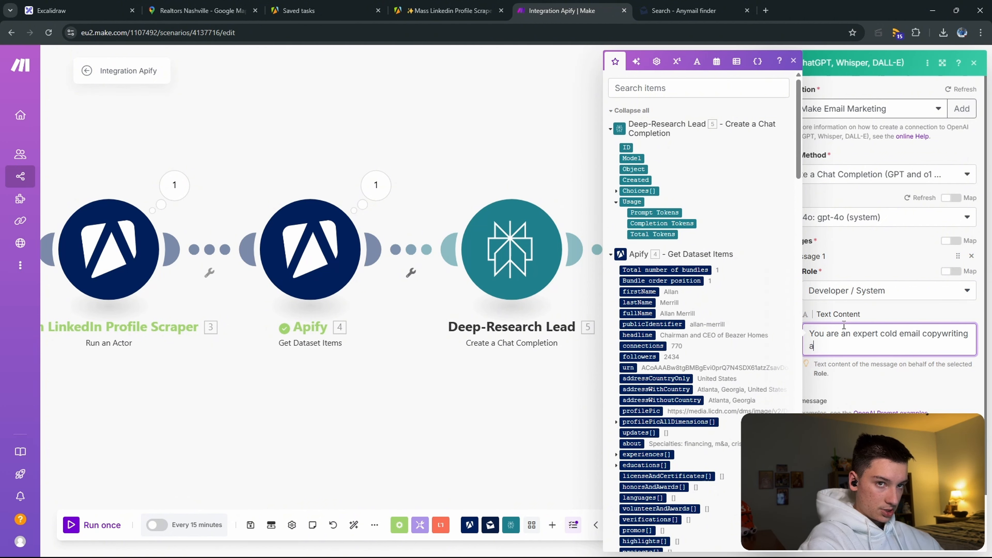
{"action": "type", "text": "ssistant."}
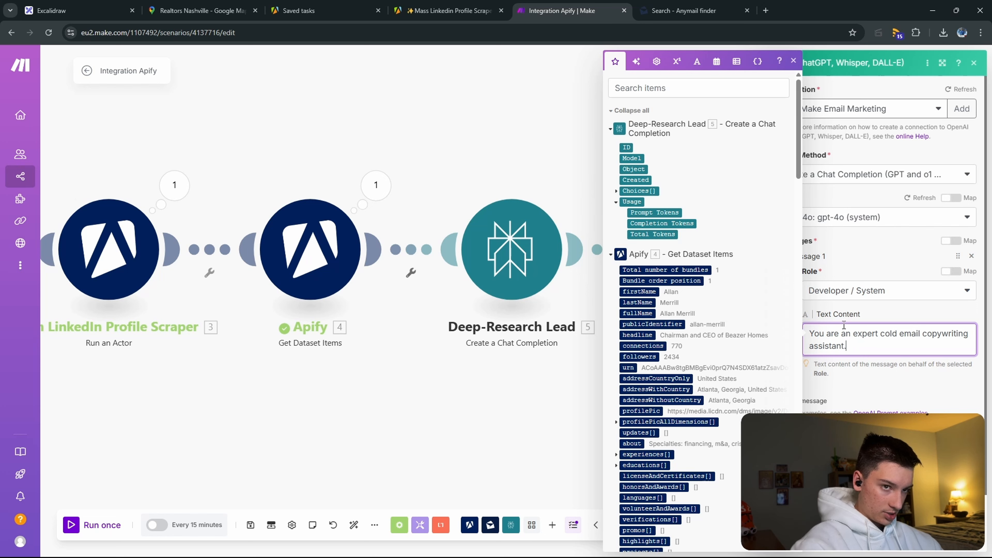
Step: Add a second message to the OpenAI module and set its role to User
{"action": "left_click", "coordinate": [819, 402]}
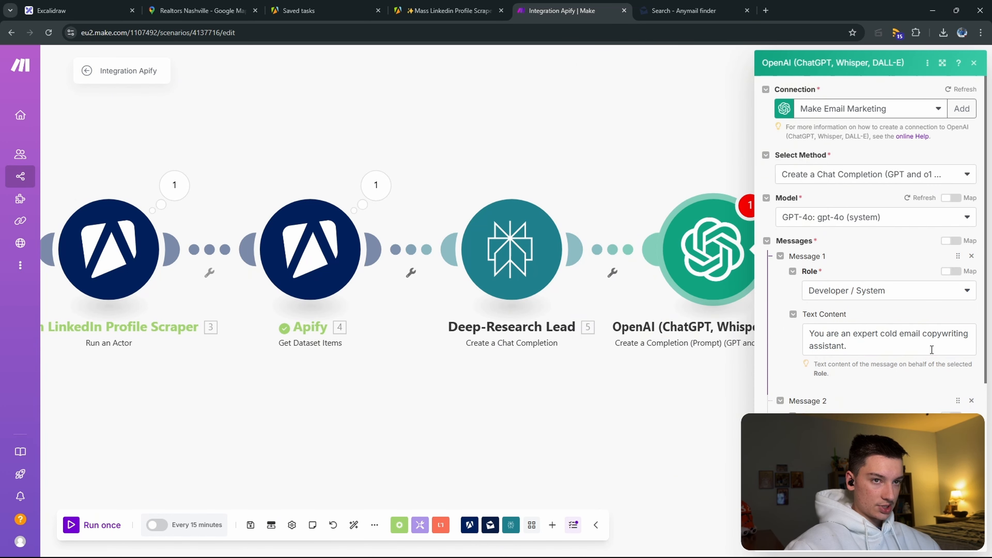
{"action": "triple_click", "coordinate": [859, 337]}
{"action": "left_click", "coordinate": [848, 385]}
{"action": "scroll", "coordinate": [859, 426], "scroll_direction": "down", "scroll_amount": 1}
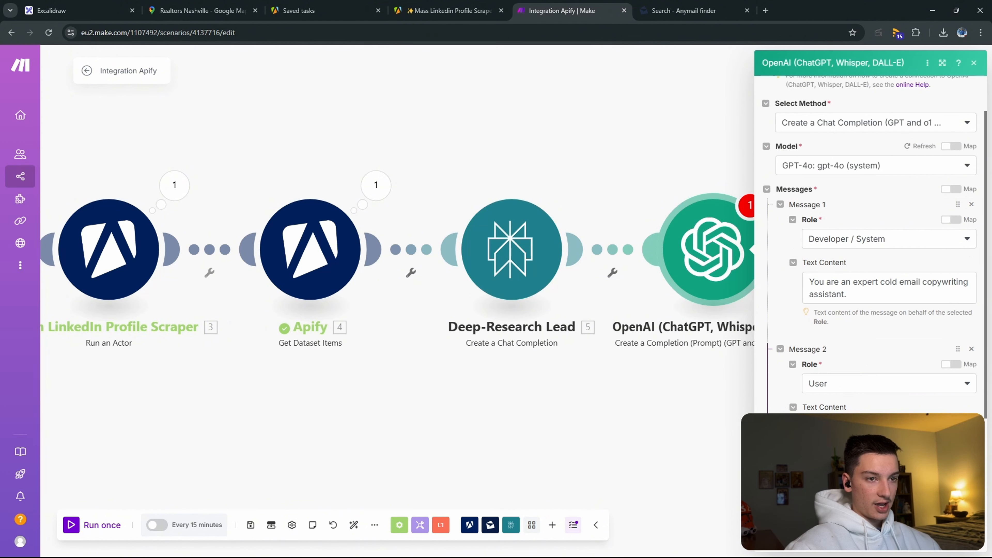
Step: Write the second message's prompt requesting a one-line personalized icebreaker based on the Perplexity AI deep-research, in a friendly tone, with only the icebreaker as output
{"action": "left_click", "coordinate": [859, 427]}
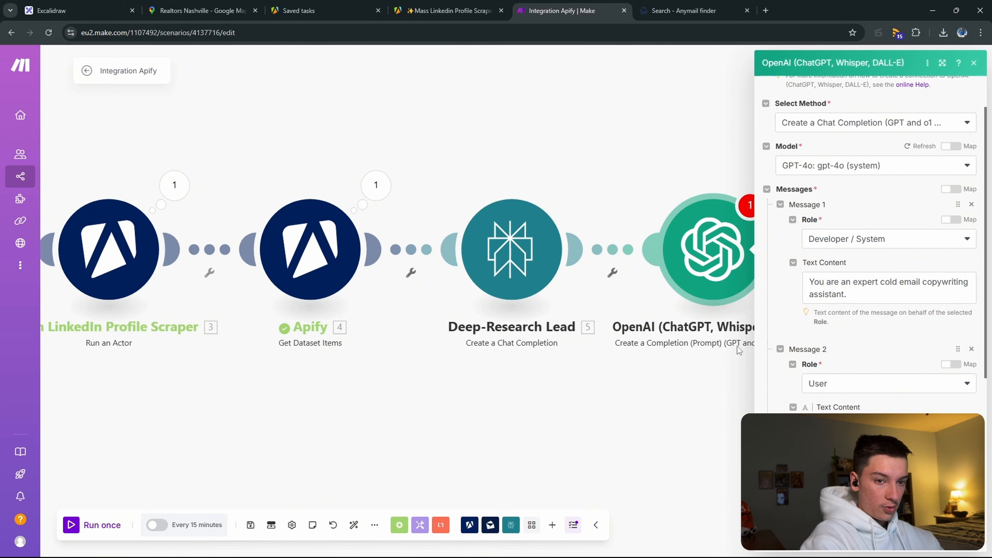
{"action": "key", "text": "Return"}
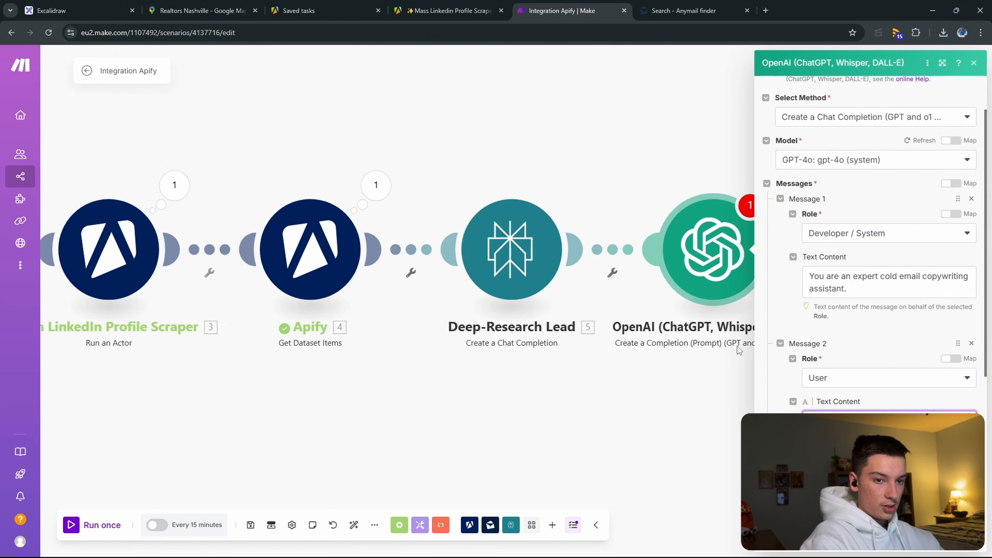
{"action": "key", "text": "Return"}
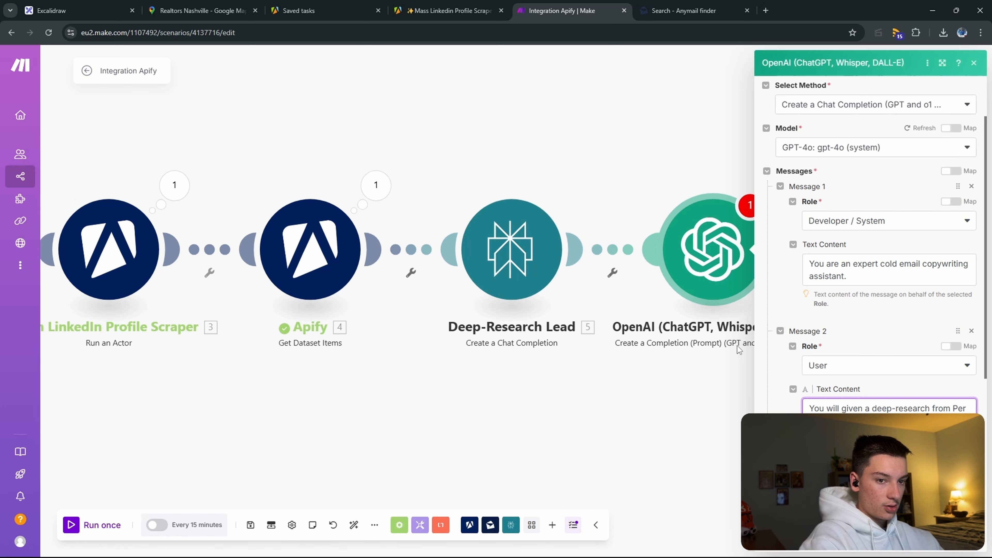
{"action": "key", "text": "Return"}
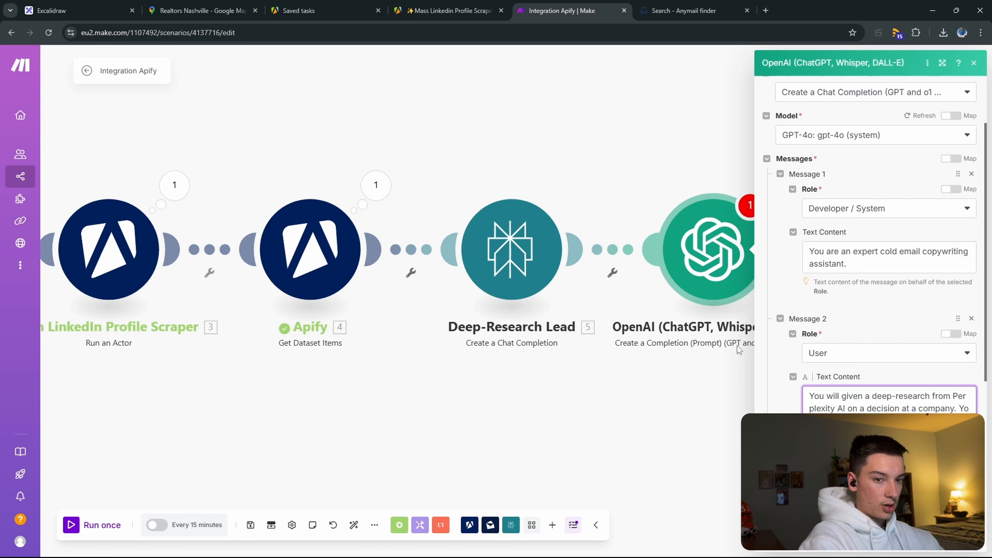
{"action": "key", "text": "Return"}
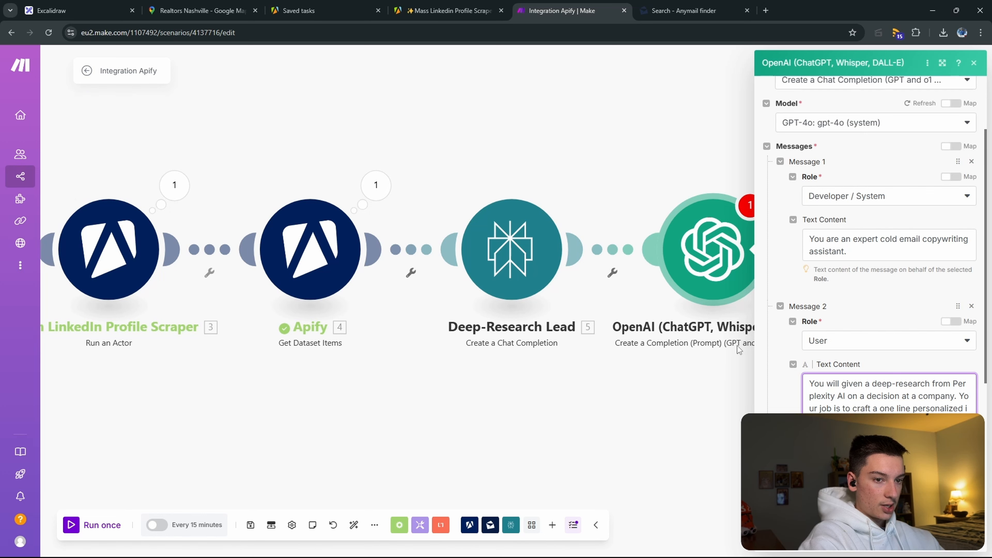
{"action": "scroll", "coordinate": [859, 219], "scroll_direction": "down", "scroll_amount": 4}
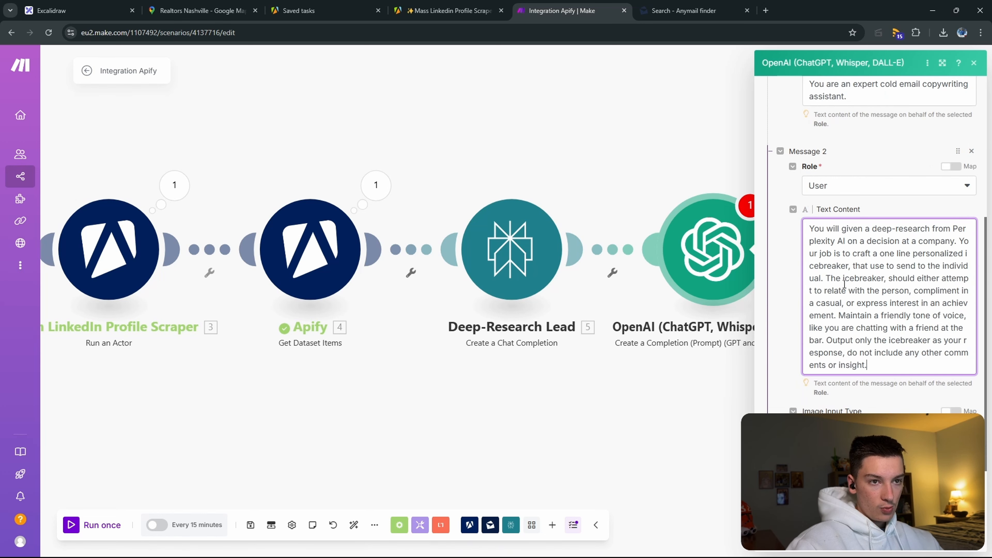
Step: Add a third message with the User role and enter "First name:" followed by firstName from the Apify dataset items
{"action": "scroll", "coordinate": [859, 273], "scroll_direction": "down", "scroll_amount": 1}
{"action": "left_click", "coordinate": [803, 412]}
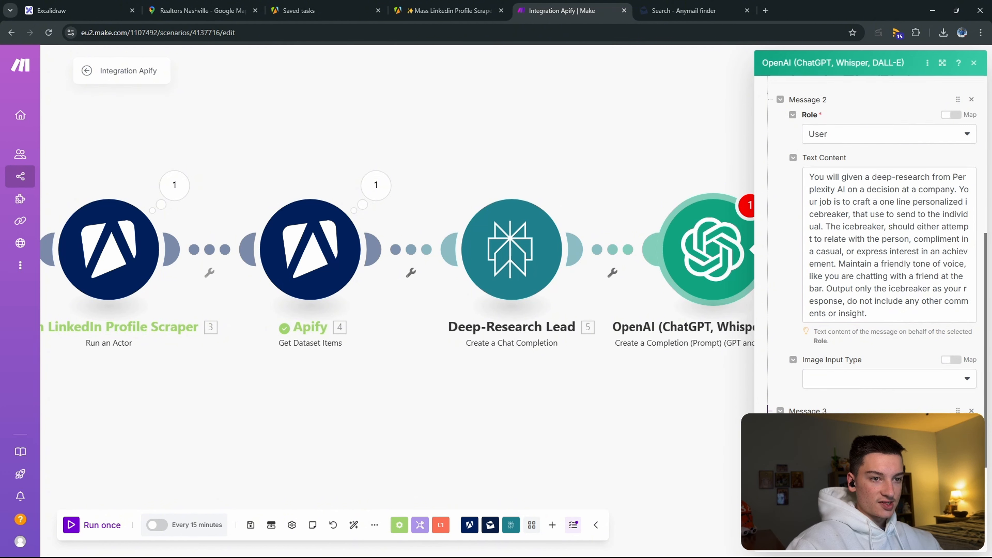
{"action": "scroll", "coordinate": [871, 274], "scroll_direction": "down", "scroll_amount": 2}
{"action": "left_click", "coordinate": [853, 386]}
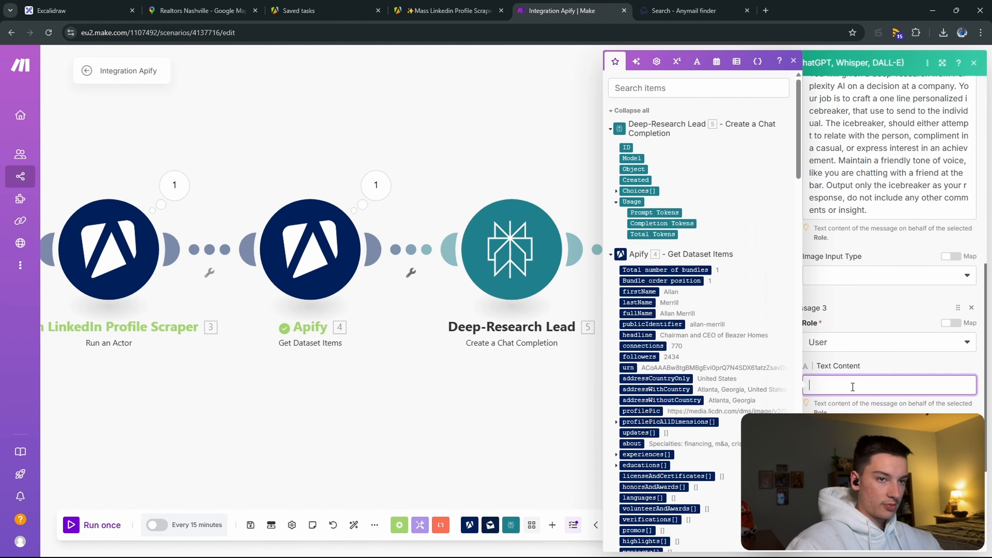
{"action": "type", "text": "First Na"}
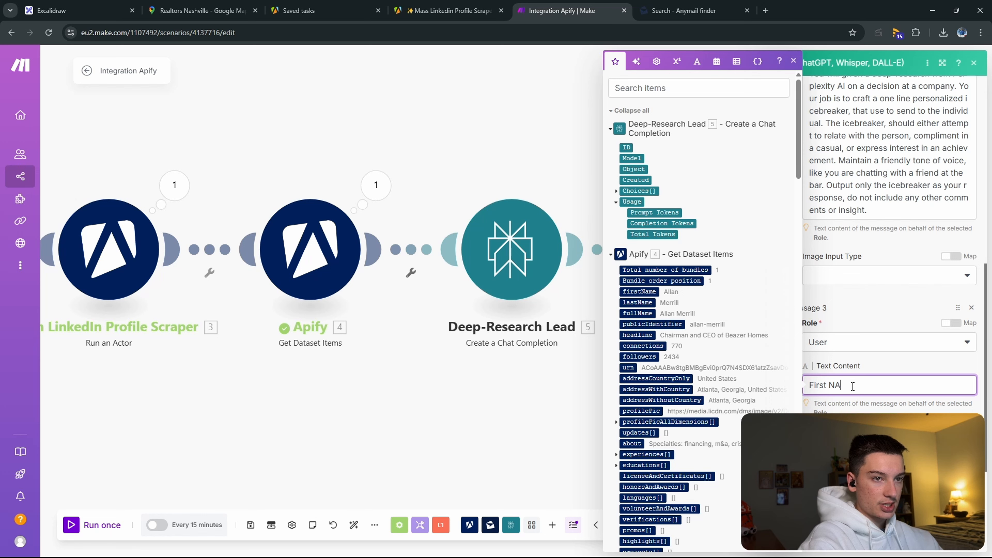
{"action": "key", "text": "BackSpace"}
{"action": "key", "text": "BackSpace"}
{"action": "key", "text": "BackSpace"}
{"action": "type", "text": "name:"}
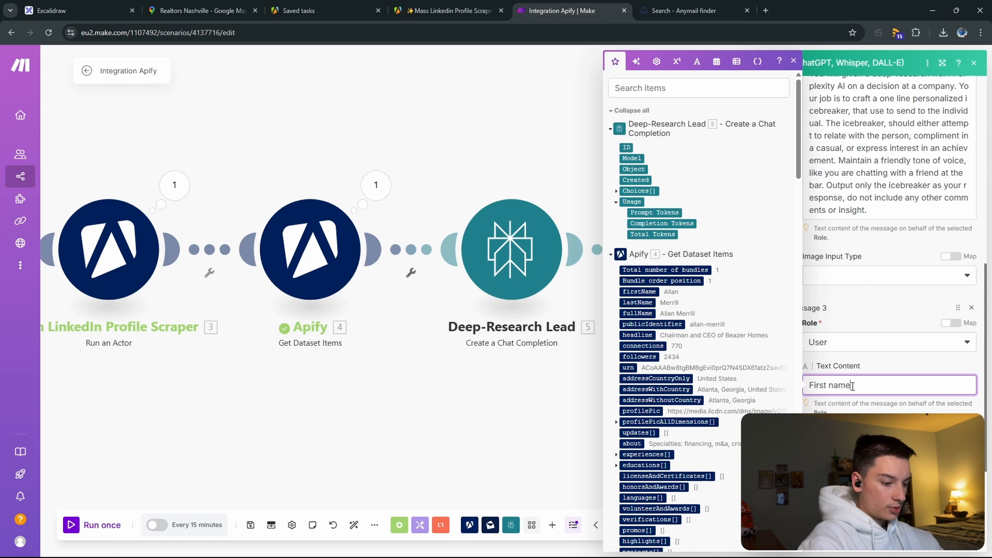
{"action": "left_click", "coordinate": [657, 293]}
Step: Append separate lines to the third message for "Last name:" with Apify's lastName and "Headline:" with Apify's headline
{"action": "key", "text": "Return"}
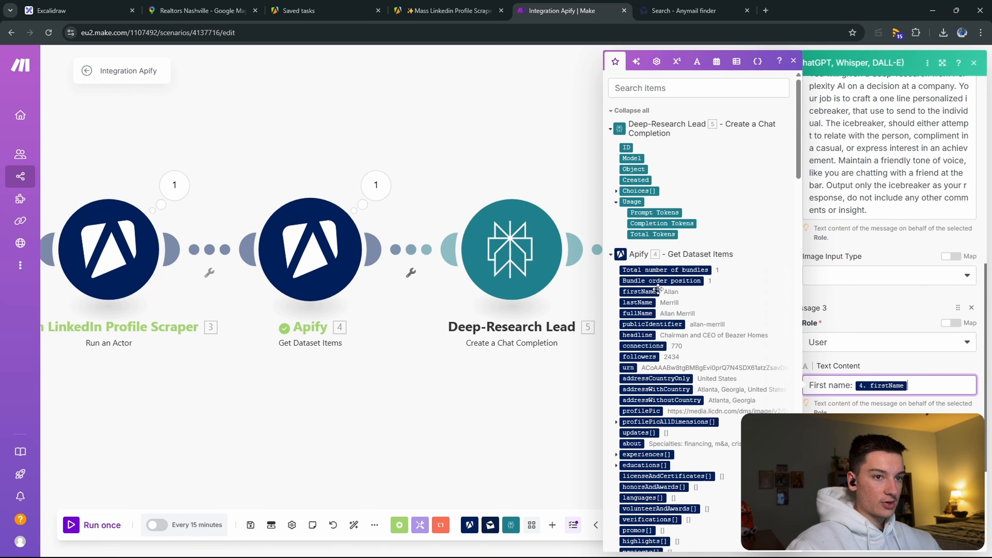
{"action": "type", "text": "Last nam"}
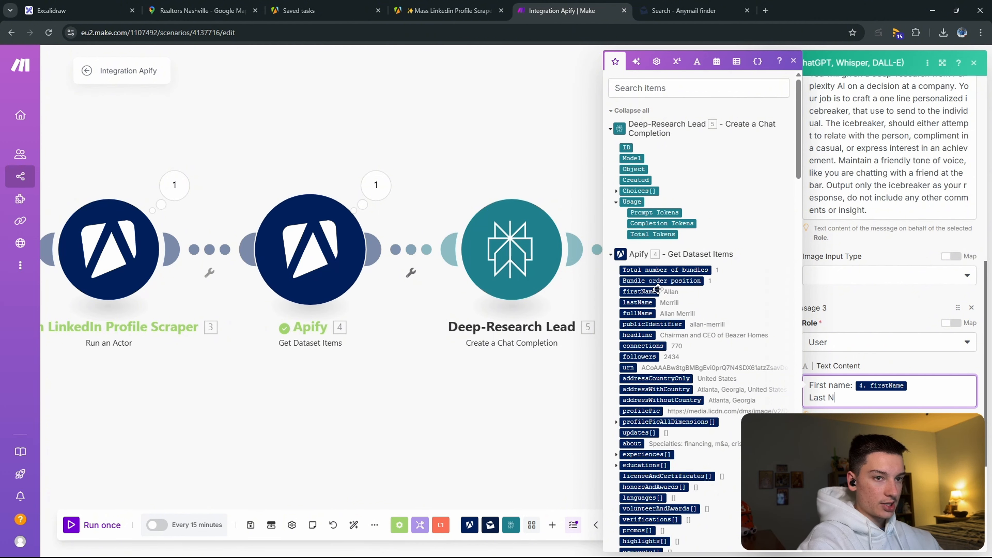
{"action": "type", "text": "e:"}
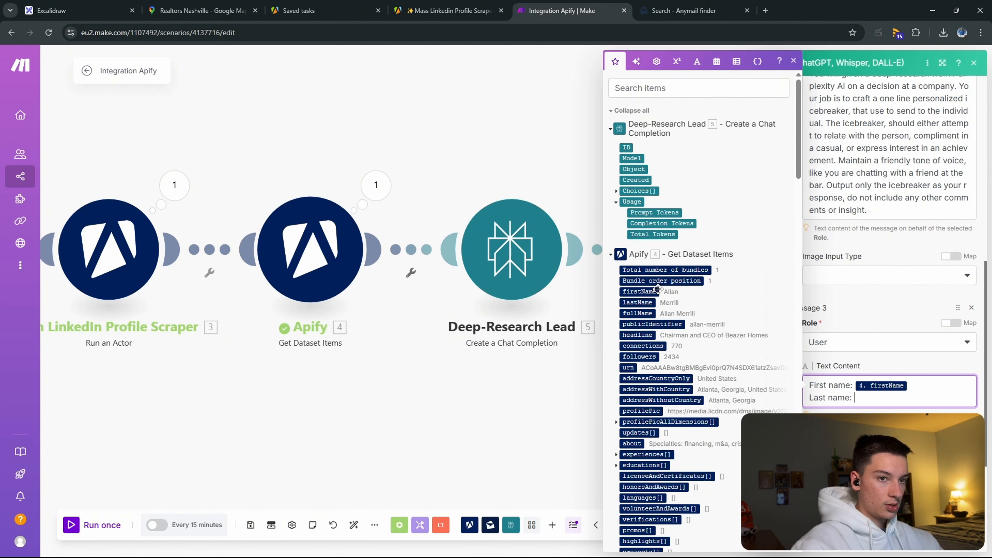
{"action": "left_click", "coordinate": [640, 301]}
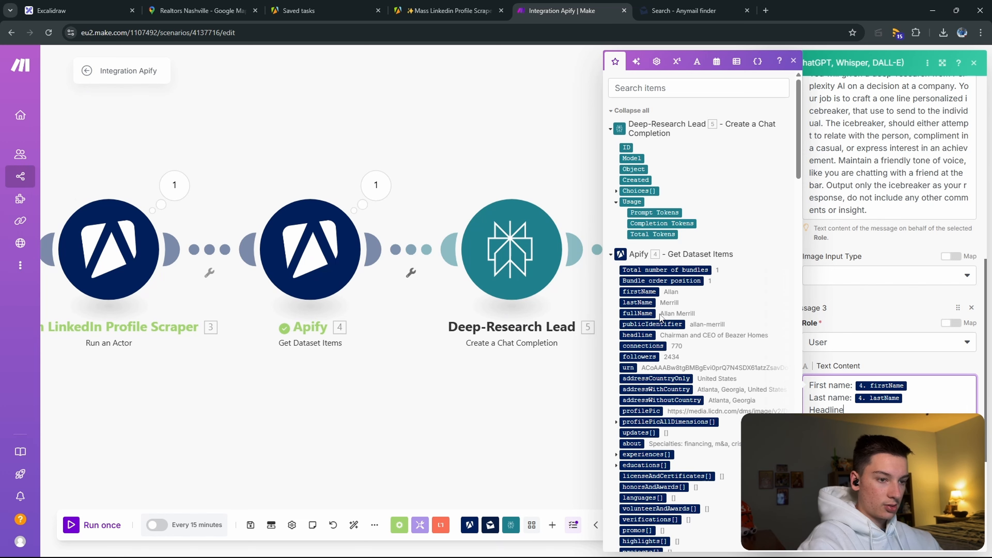
{"action": "type", "text": "Headline:"}
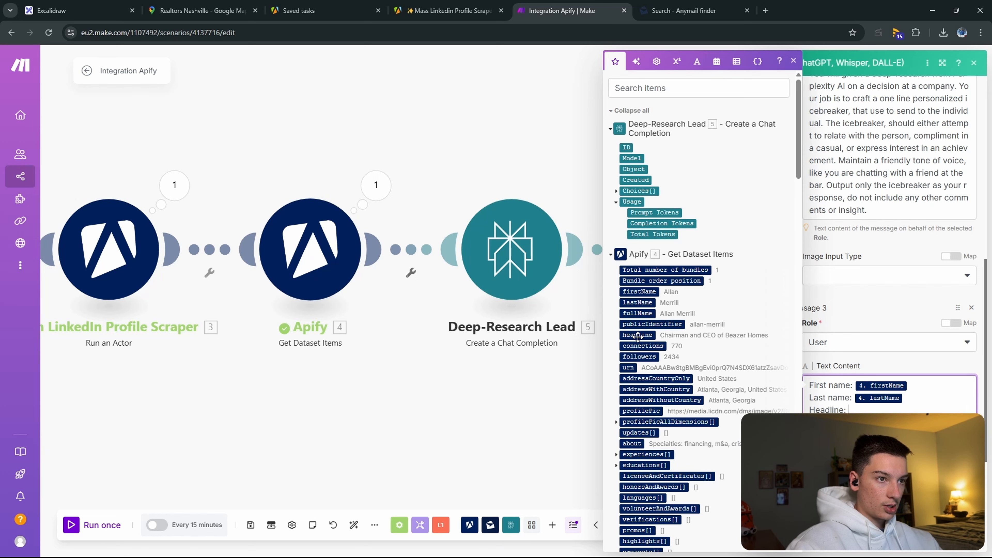
{"action": "left_click", "coordinate": [637, 335]}
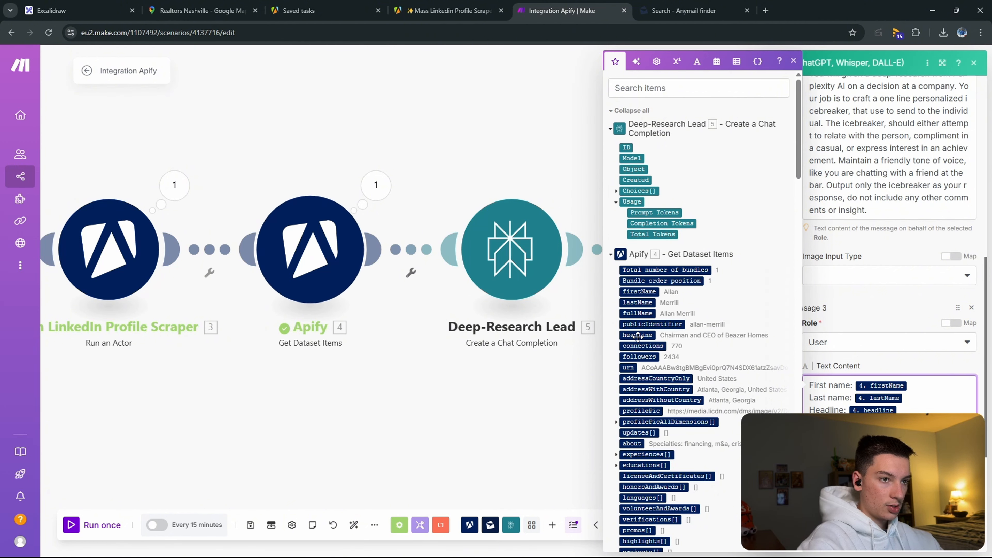
Step: Find the Deep-Research Lead's message Content under Choices for the third message, and save the OpenAI module's settings
{"action": "scroll", "coordinate": [726, 308], "scroll_direction": "down", "scroll_amount": 20}
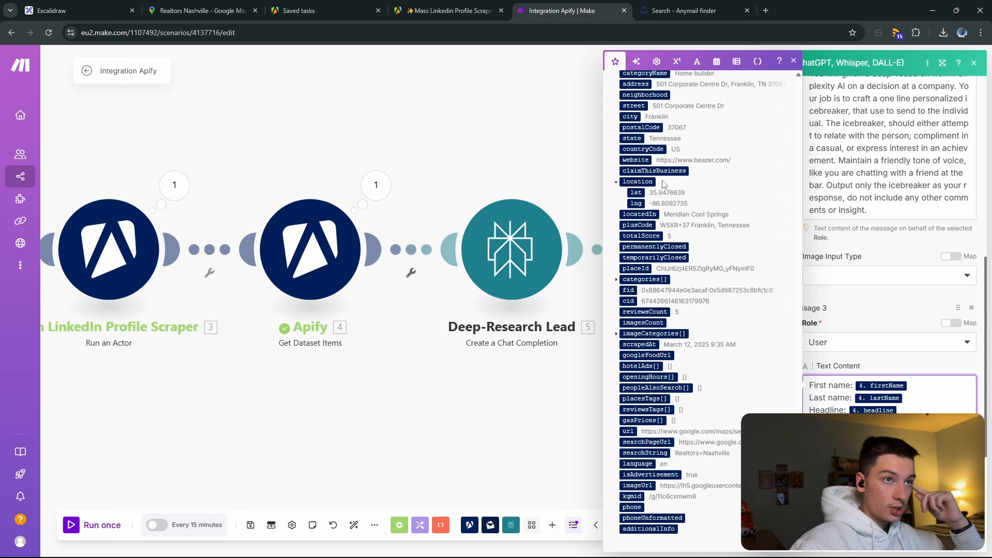
{"action": "scroll", "coordinate": [656, 242], "scroll_direction": "up", "scroll_amount": 8}
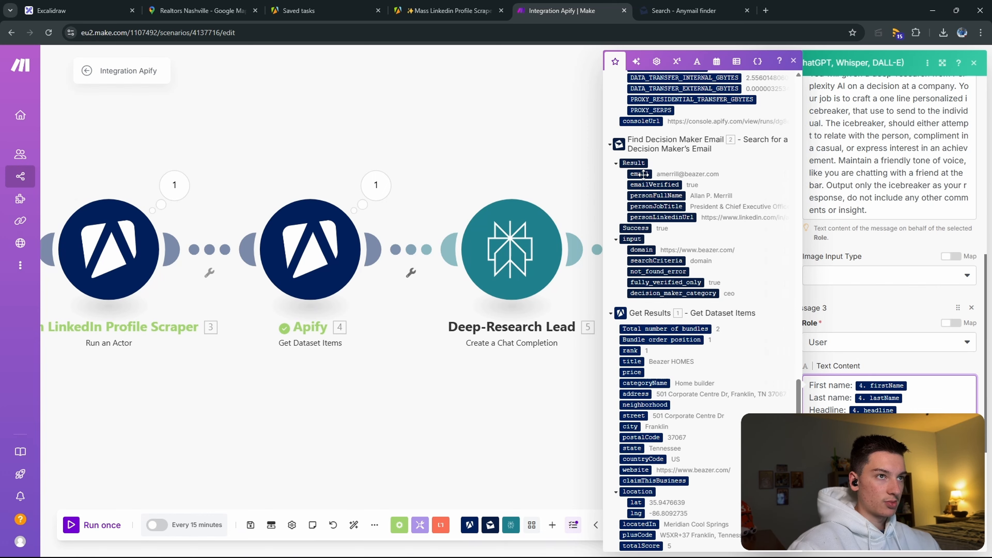
{"action": "scroll", "coordinate": [679, 306], "scroll_direction": "up", "scroll_amount": 4}
{"action": "scroll", "coordinate": [679, 305], "scroll_direction": "up", "scroll_amount": 15}
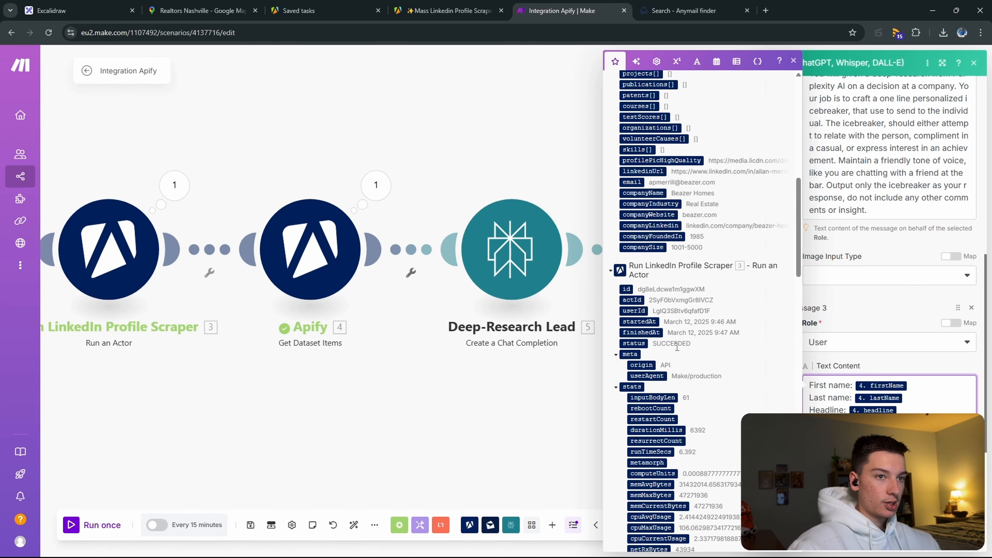
{"action": "scroll", "coordinate": [676, 351], "scroll_direction": "up", "scroll_amount": 3}
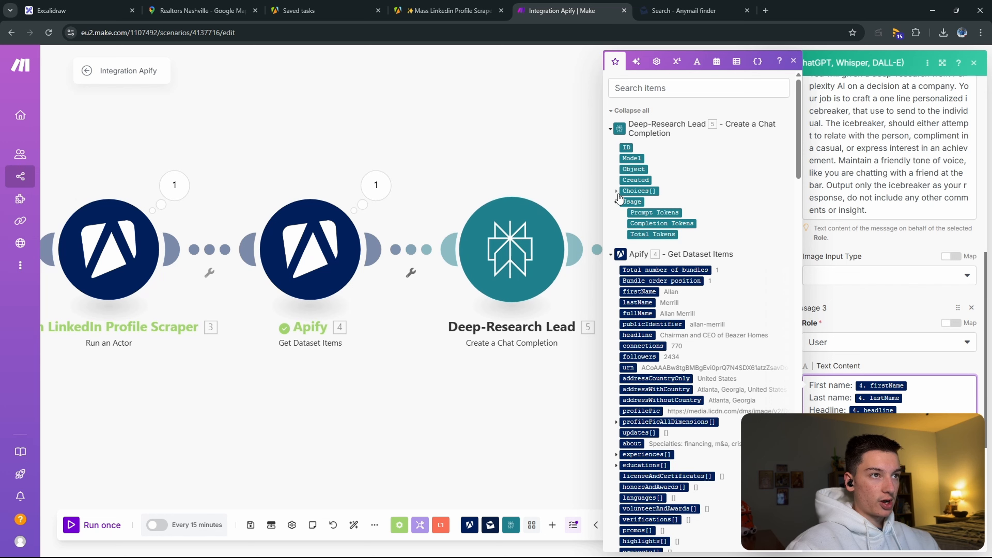
{"action": "left_click", "coordinate": [616, 191]}
{"action": "left_click", "coordinate": [624, 223]}
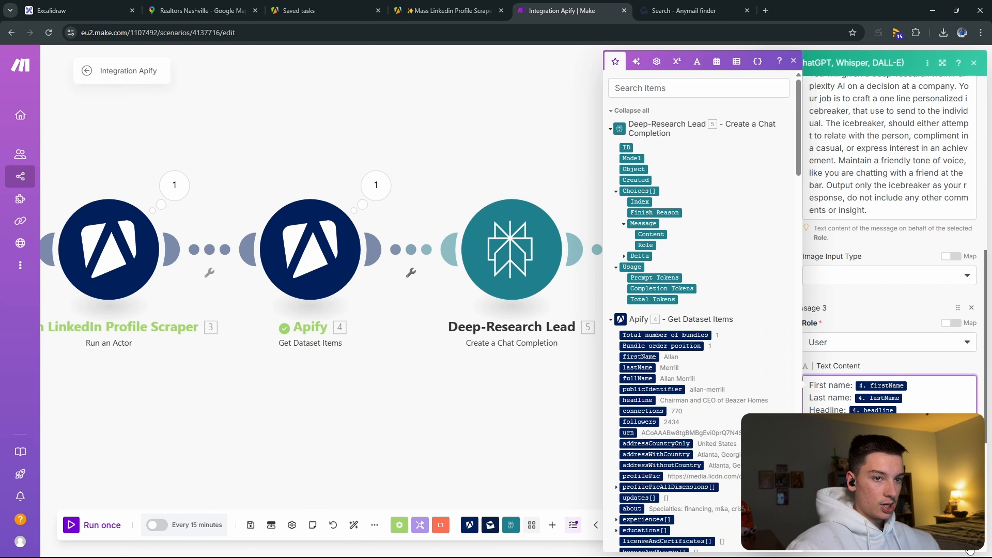
{"action": "left_click", "coordinate": [970, 551]}
Step: Run the scenario once and read the icebreaker in the OpenAI module's output
{"action": "left_click_drag", "start_coordinate": [525, 447], "coordinate": [668, 412]}
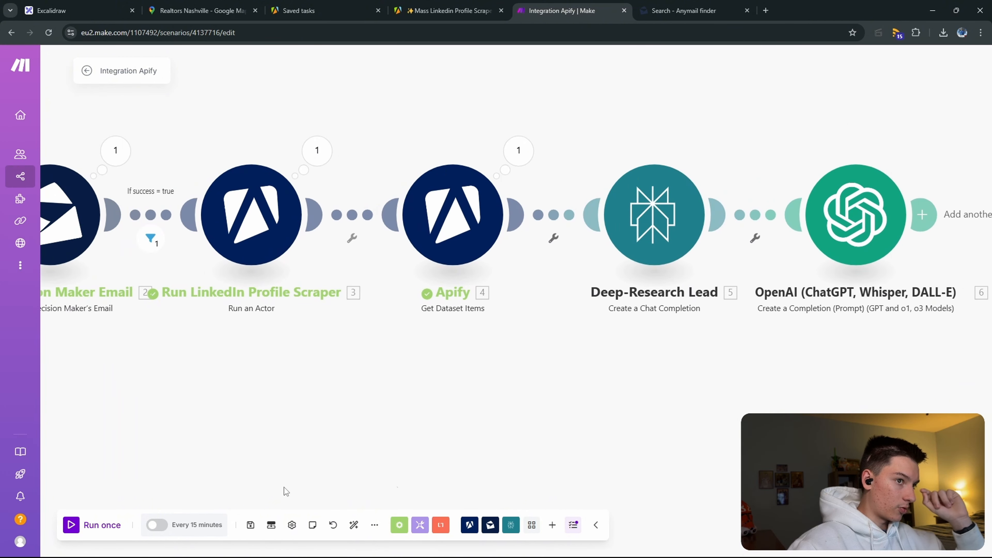
{"action": "left_click", "coordinate": [92, 526]}
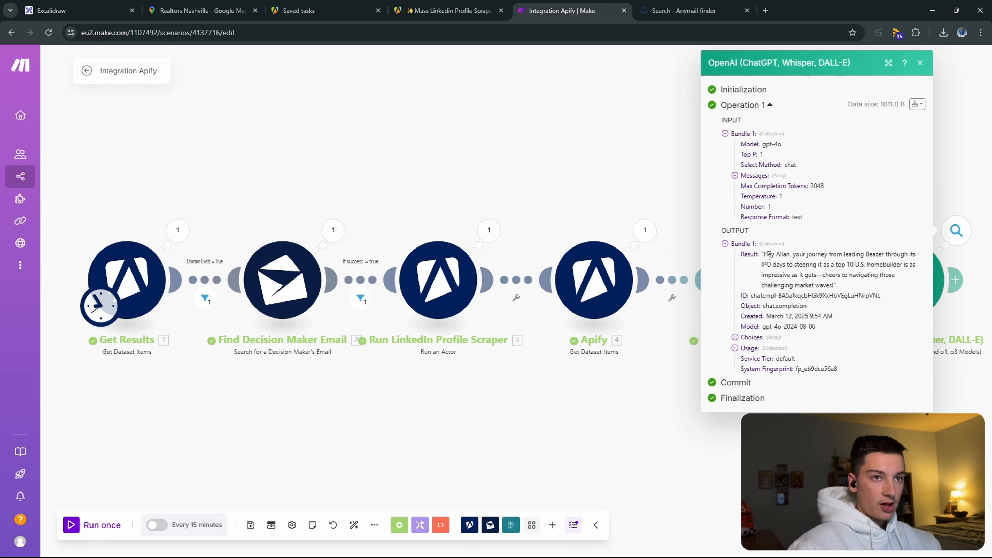
{"action": "left_click_drag", "start_coordinate": [762, 254], "coordinate": [772, 266]}
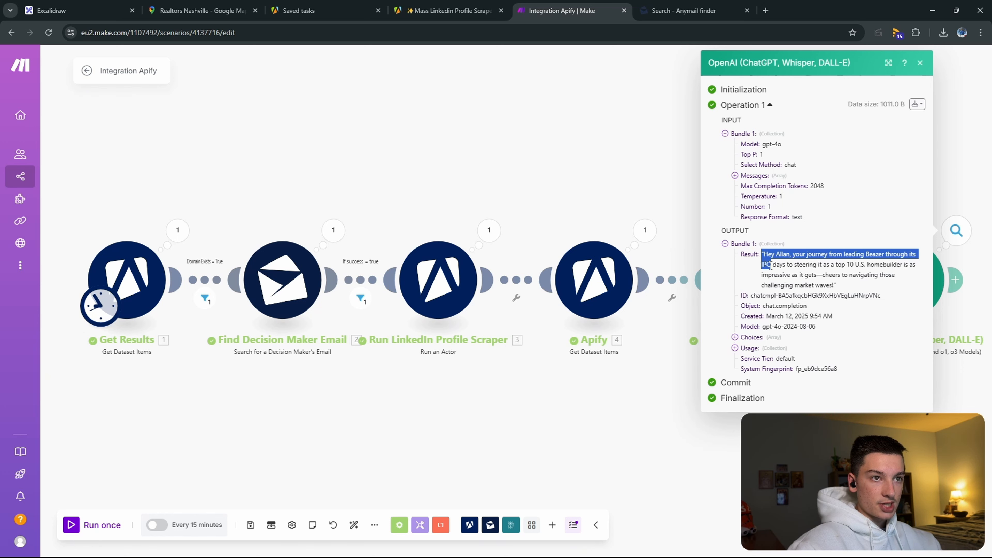
{"action": "left_click", "coordinate": [771, 266]}
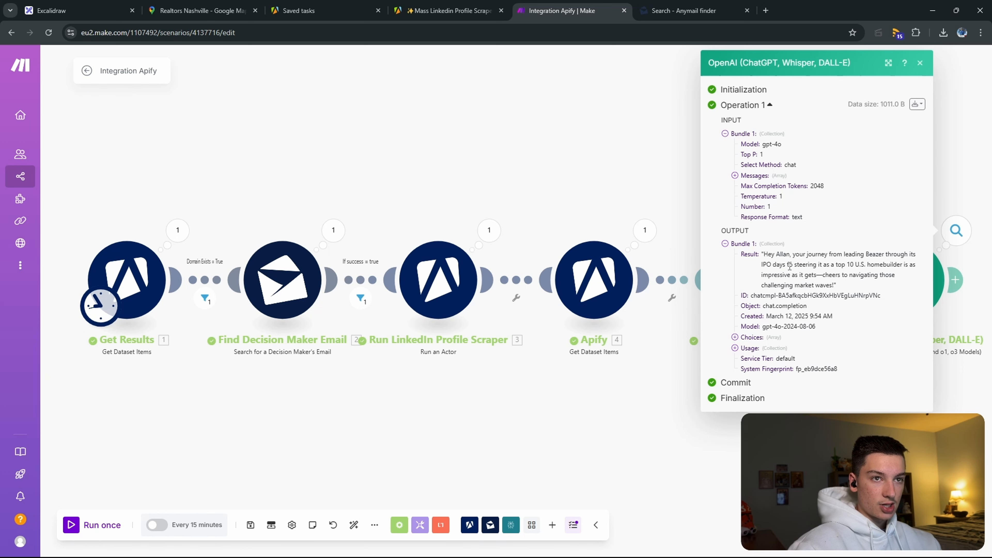
{"action": "triple_click", "coordinate": [761, 281]}
{"action": "left_click", "coordinate": [789, 279]}
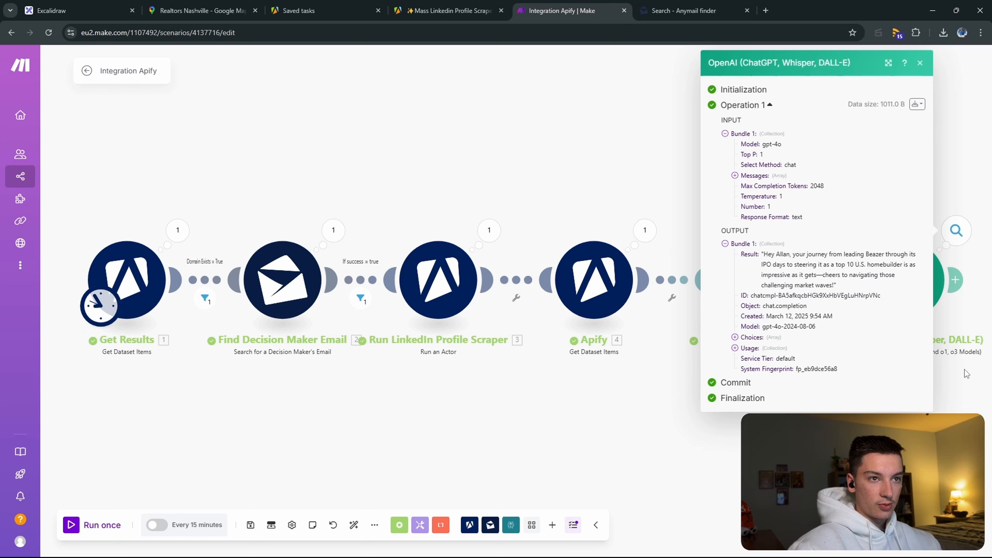
{"action": "left_click", "coordinate": [955, 280]}
{"action": "right_click", "coordinate": [732, 333]}
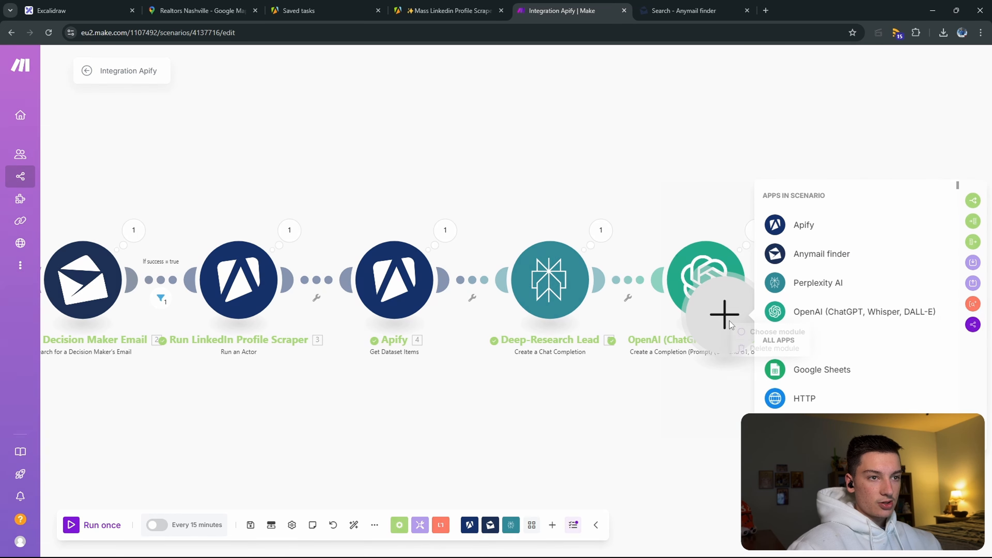
{"action": "left_click", "coordinate": [768, 354]}
Step: Review the OpenAI module's model, token limit and message prompts, and close its settings
{"action": "left_click", "coordinate": [722, 299]}
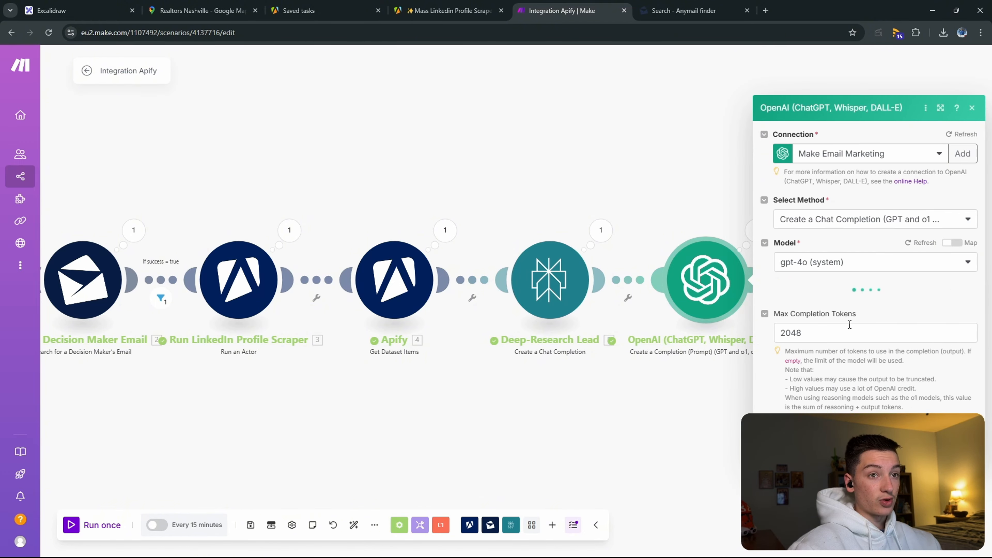
{"action": "left_click", "coordinate": [849, 325]}
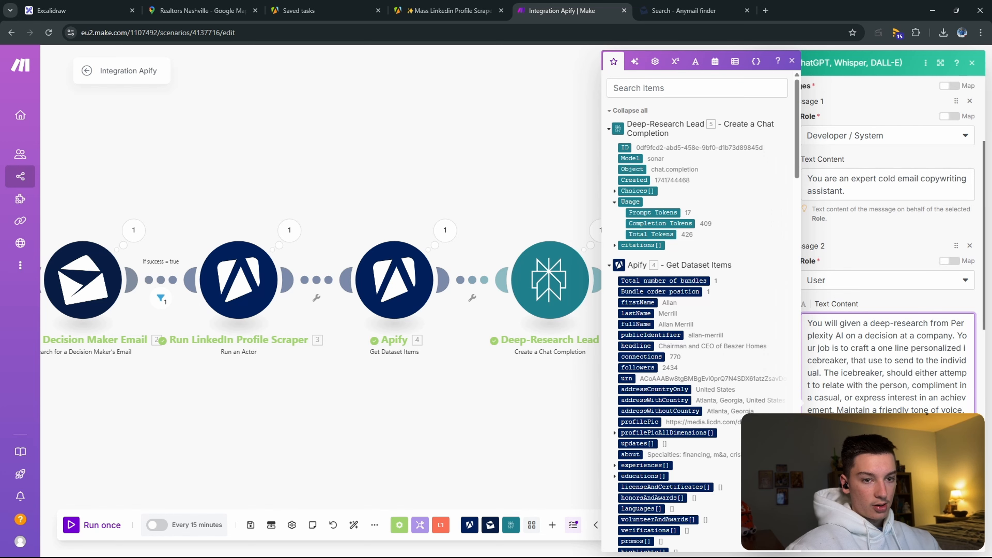
{"action": "left_click", "coordinate": [960, 535]}
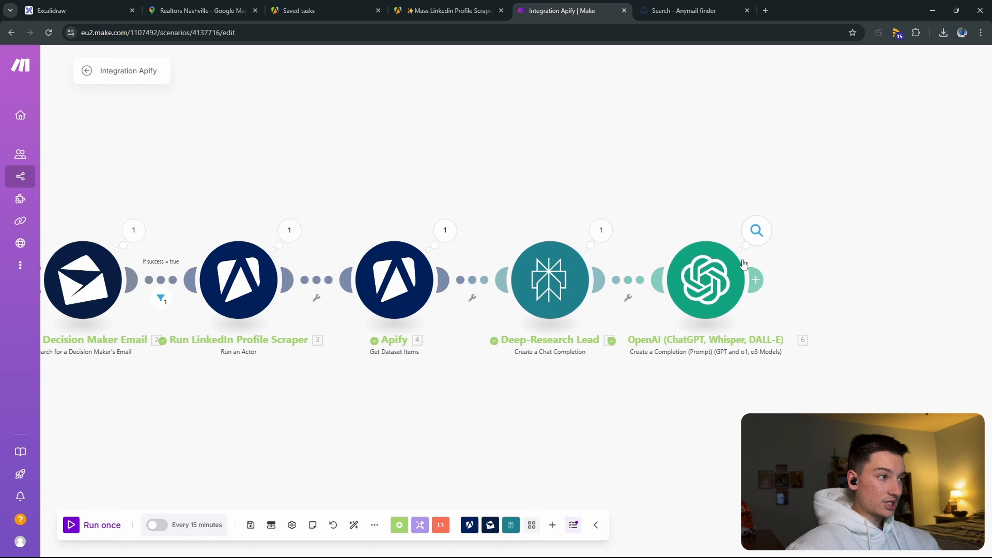
Step: Switch to Excalidraw and review the plan's note about the personalized email opener and structured email with a clear CTA
{"action": "left_click", "coordinate": [200, 11]}
{"action": "left_click", "coordinate": [109, 14]}
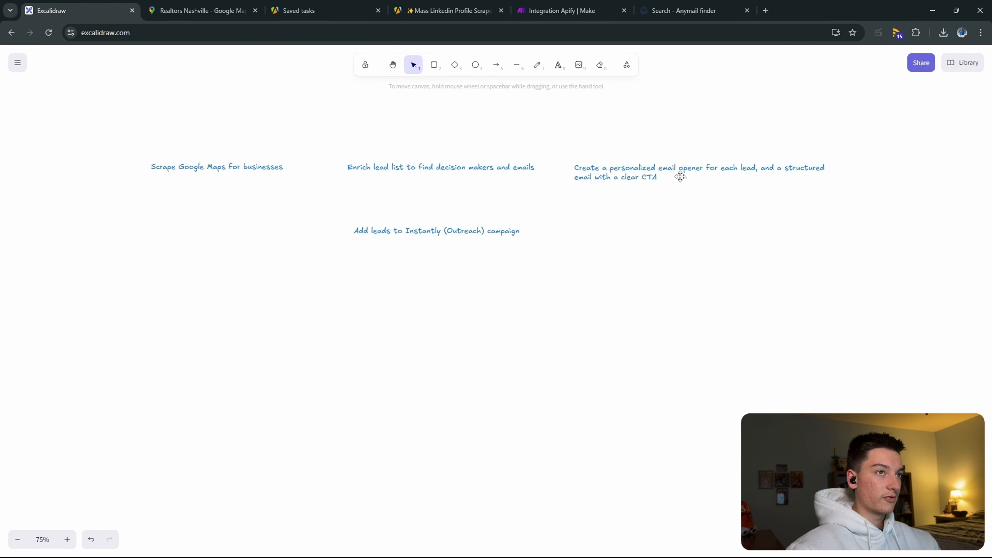
{"action": "left_click_drag", "start_coordinate": [598, 146], "coordinate": [702, 253]}
{"action": "left_click_drag", "start_coordinate": [637, 129], "coordinate": [651, 198]}
{"action": "left_click_drag", "start_coordinate": [577, 134], "coordinate": [713, 234]}
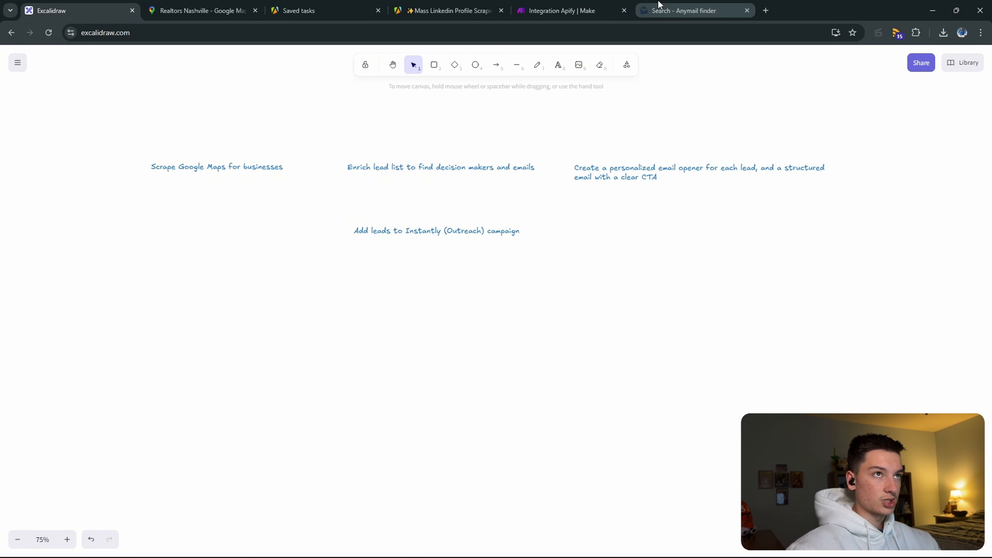
Step: Switch back to Make, add an empty module after the OpenAI module and choose the Tools app for it
{"action": "left_click", "coordinate": [578, 11]}
{"action": "left_click", "coordinate": [755, 279]}
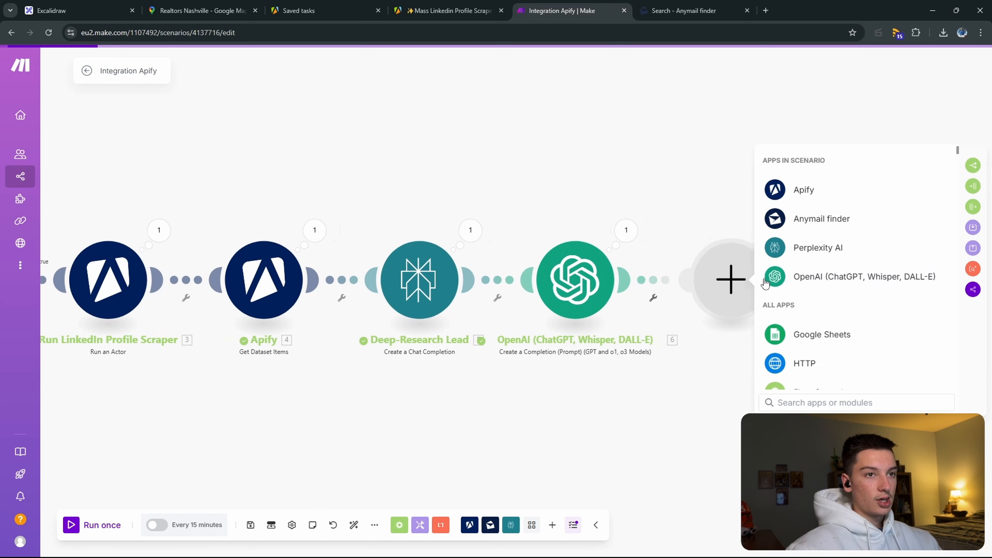
{"action": "scroll", "coordinate": [833, 262], "scroll_direction": "down", "scroll_amount": 1}
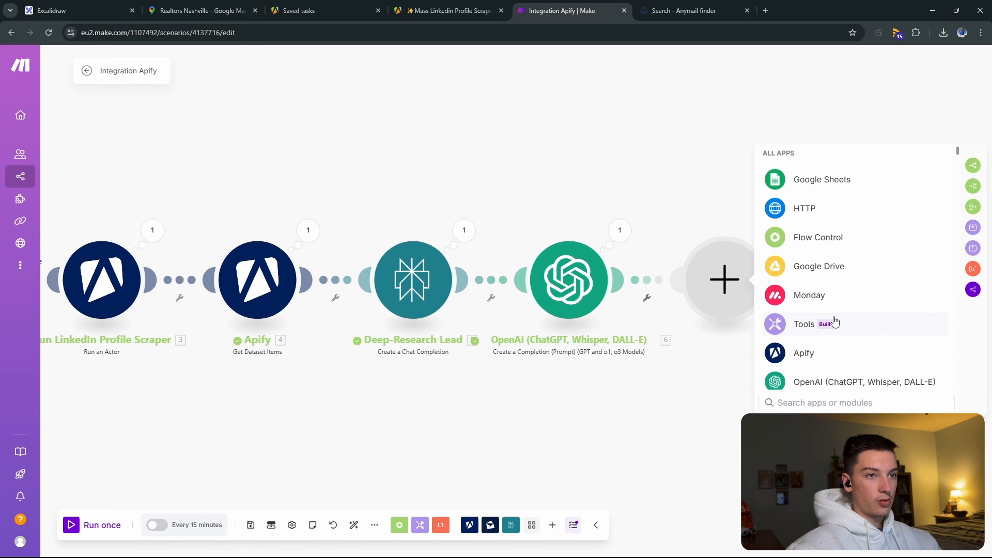
{"action": "left_click", "coordinate": [832, 324]}
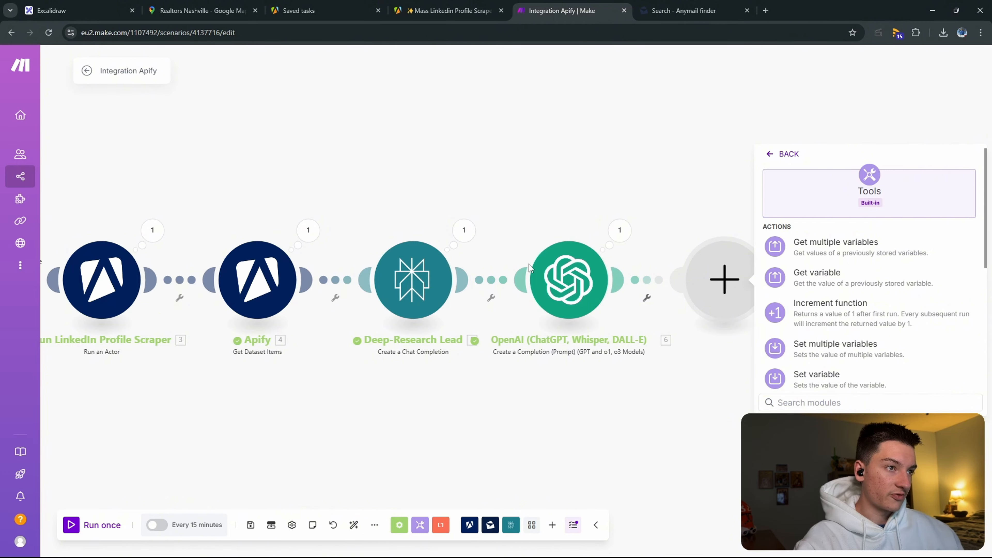
Step: Rename the OpenAI module as "Create Icebreaker"
{"action": "right_click", "coordinate": [564, 276]}
{"action": "left_click", "coordinate": [595, 329]}
{"action": "type", "text": "C"}
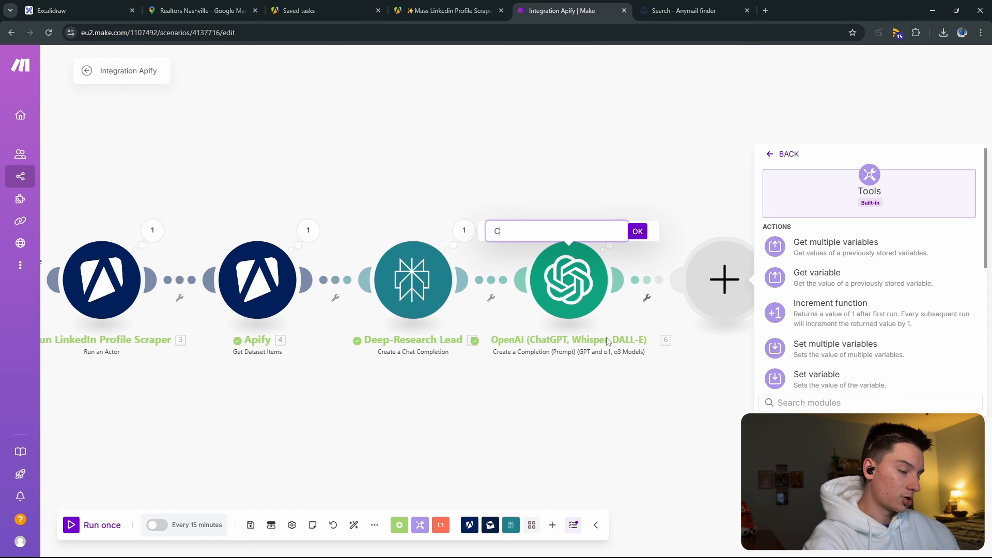
{"action": "type", "text": "reate Icebreaker"}
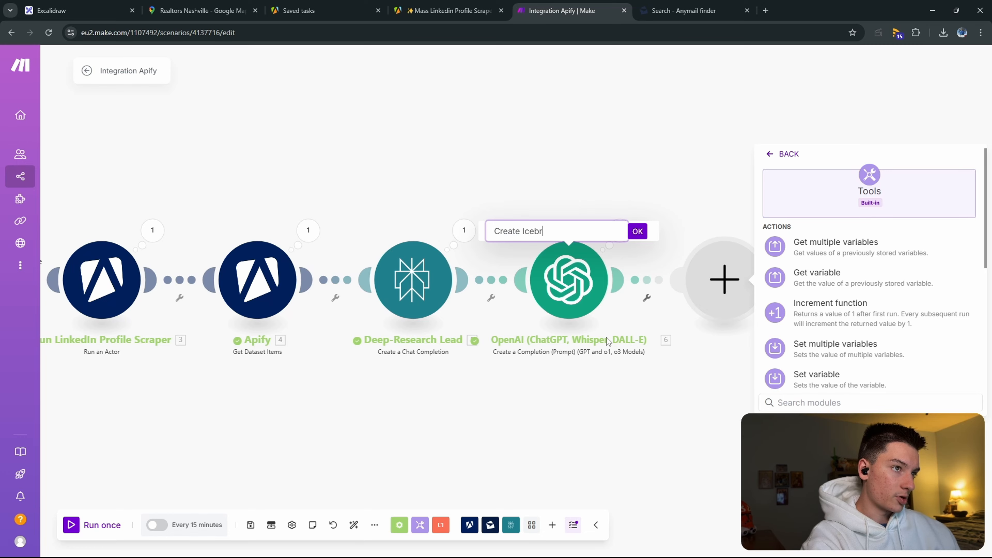
{"action": "key", "text": "Return"}
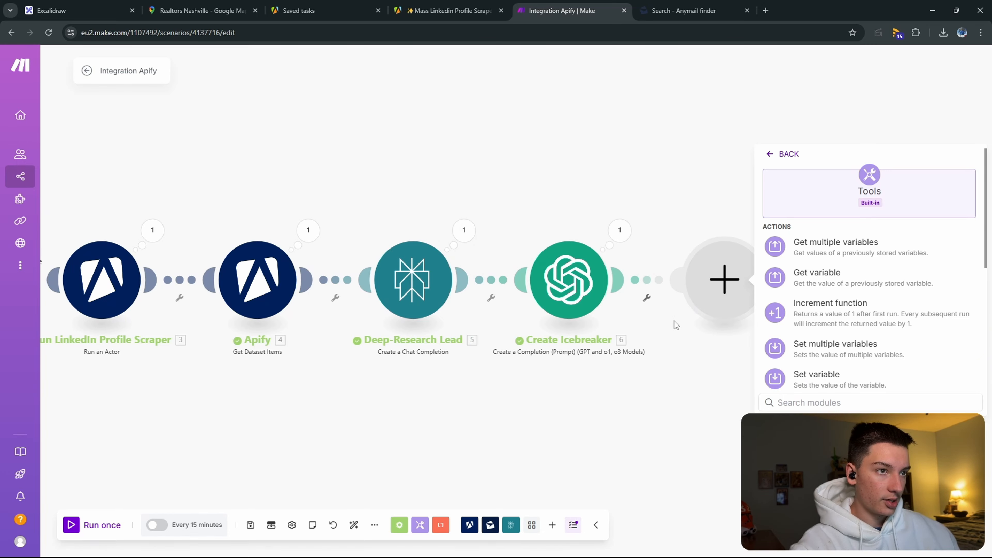
Step: Open instantly.ai in a new browser tab, pass the human verification and log in to the account
{"action": "left_click", "coordinate": [670, 308]}
{"action": "key", "text": "ctrl+t"}
{"action": "type", "text": "instantly.ai"}
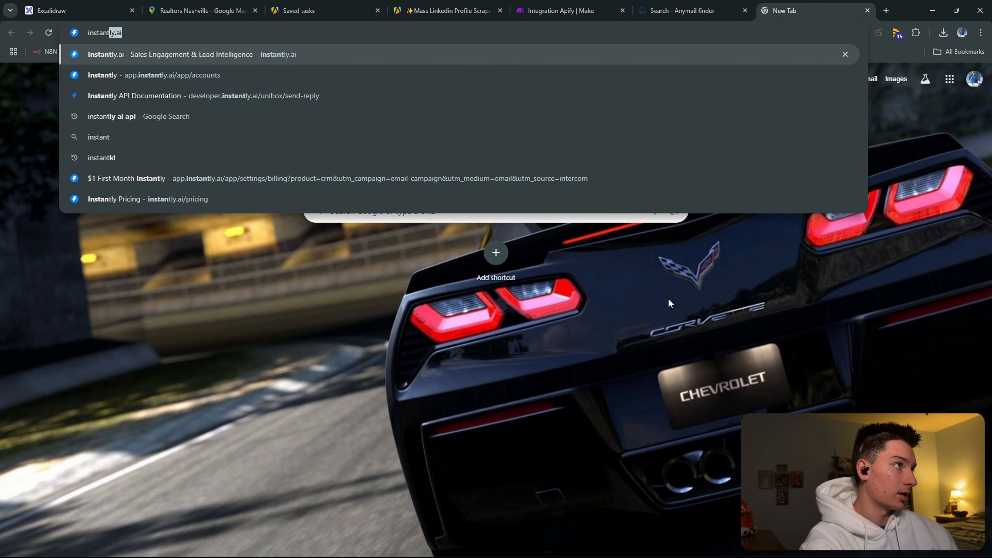
{"action": "key", "text": "Return"}
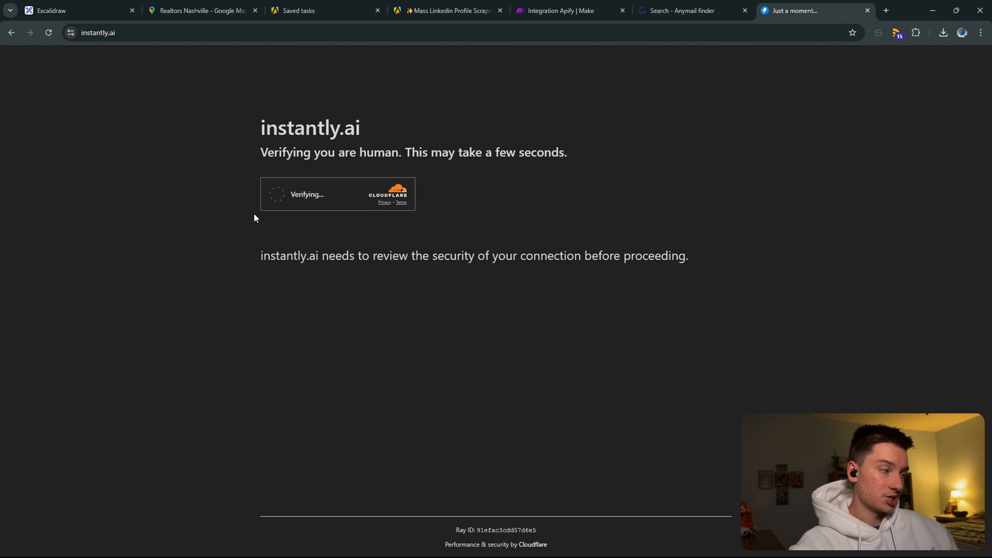
{"action": "left_click", "coordinate": [289, 196]}
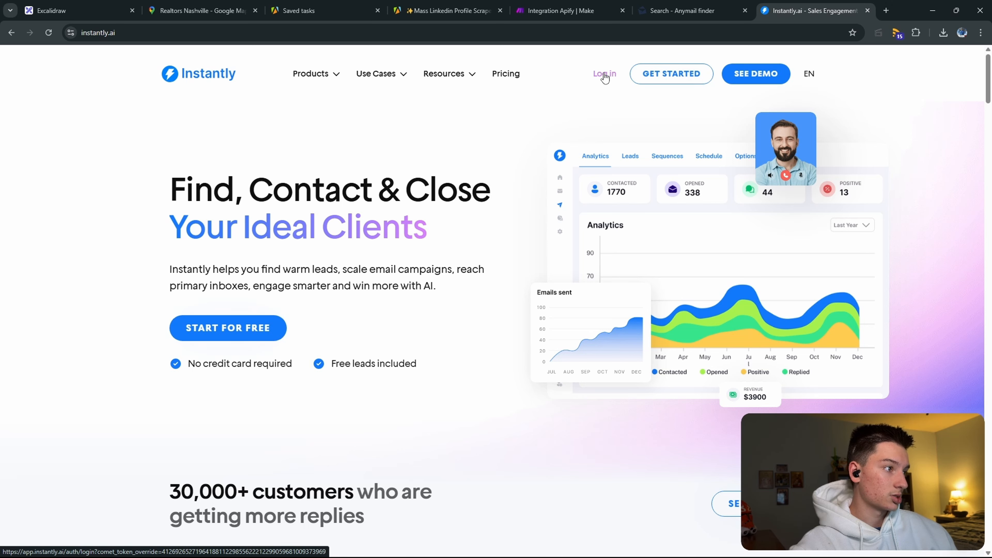
{"action": "left_click", "coordinate": [604, 75]}
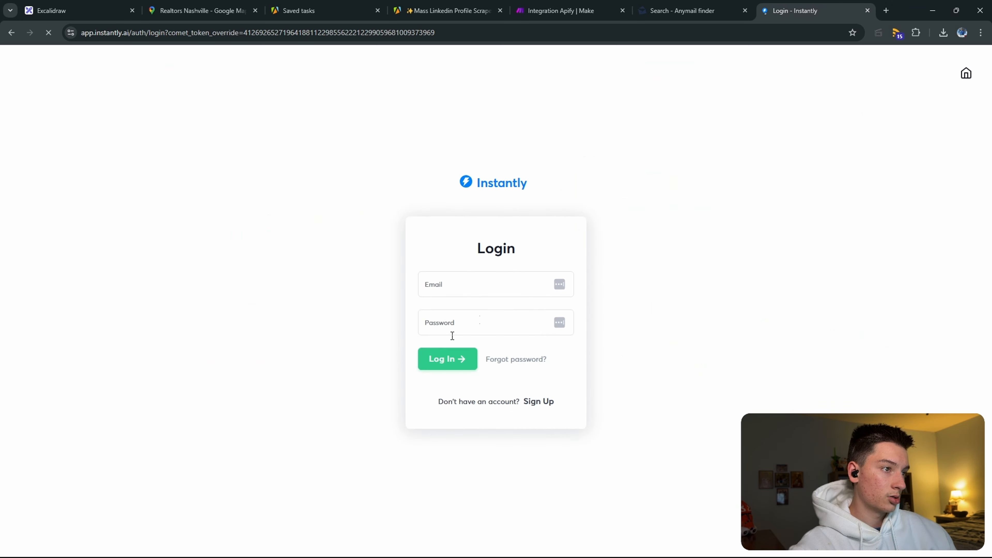
{"action": "left_click", "coordinate": [437, 362]}
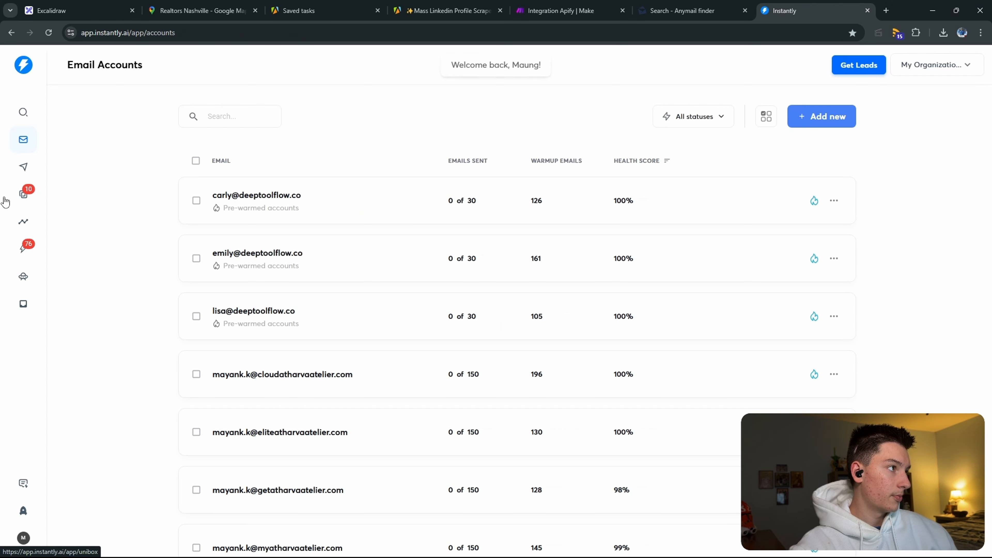
Step: Create a new Instantly campaign named "Google Maps Free Leads"
{"action": "left_click", "coordinate": [13, 176]}
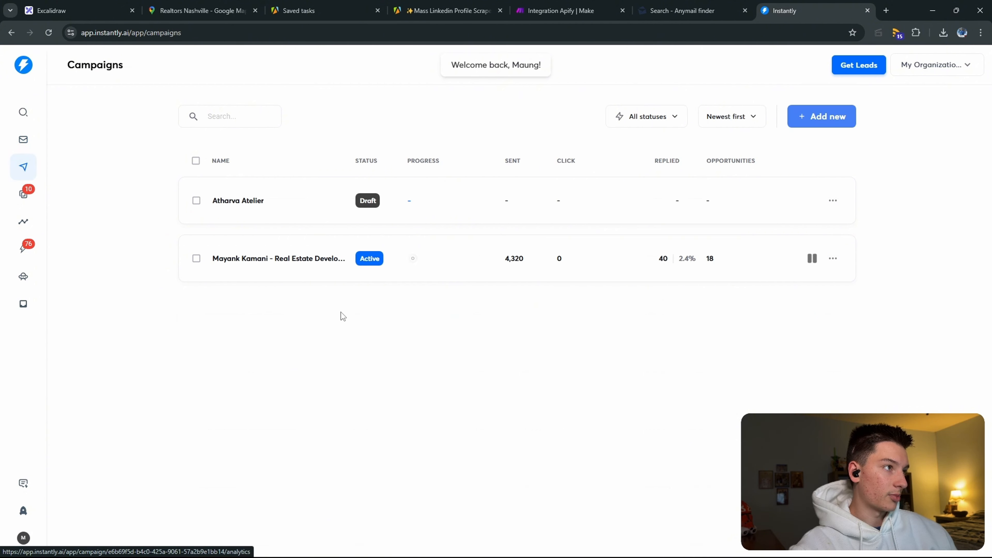
{"action": "left_click", "coordinate": [836, 120]}
{"action": "triple_click", "coordinate": [535, 267]}
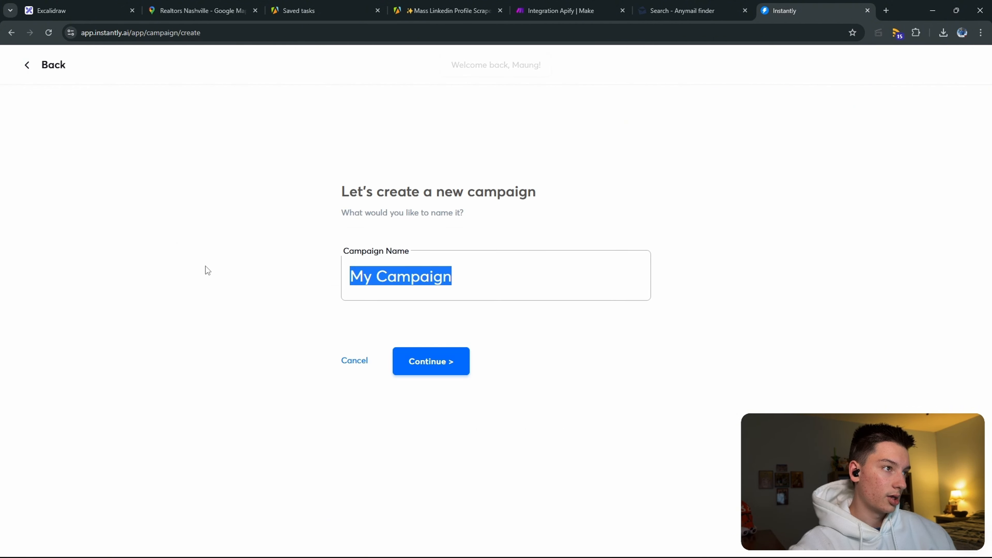
{"action": "type", "text": "Googl"}
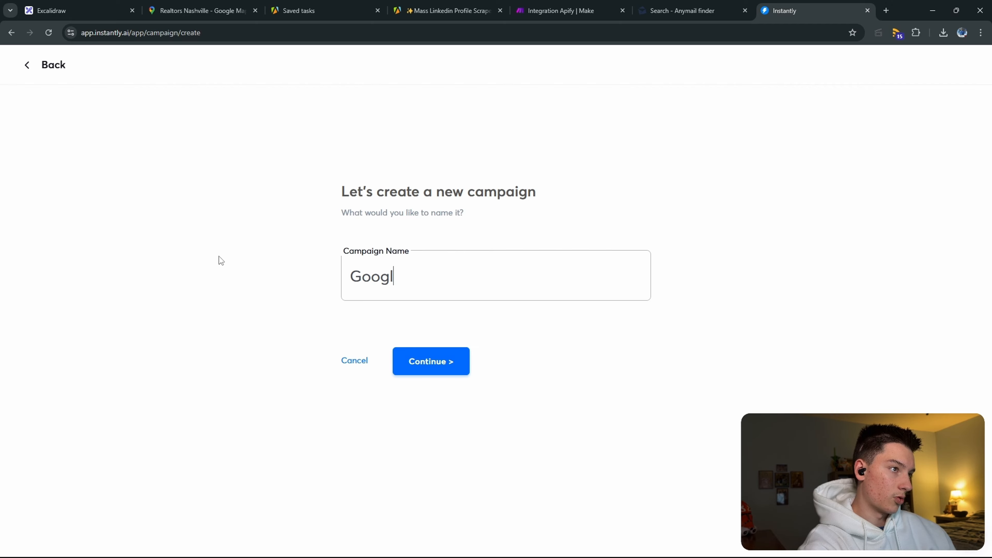
{"action": "type", "text": "e Maps Free L"}
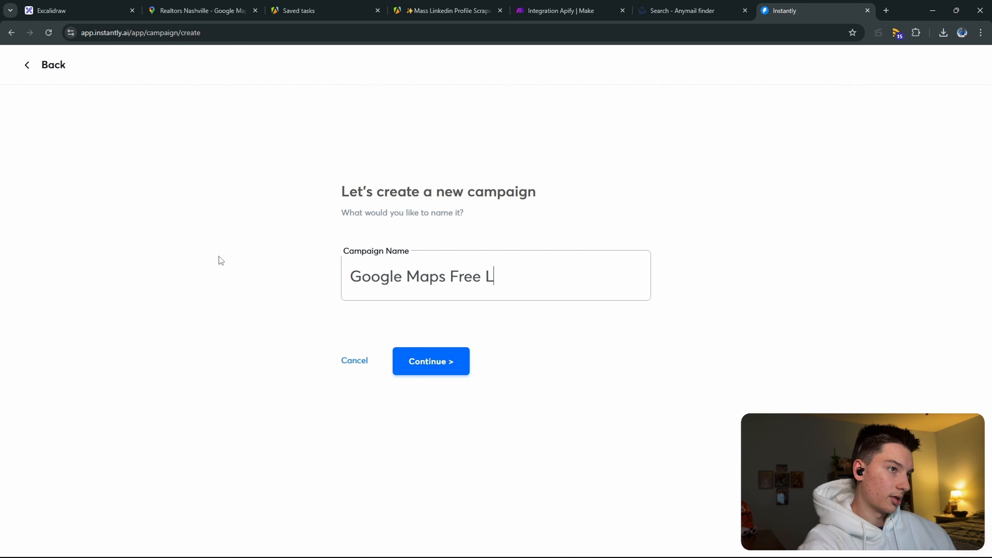
{"action": "key", "text": "BackSpace"}
{"action": "type", "text": "Leads"}
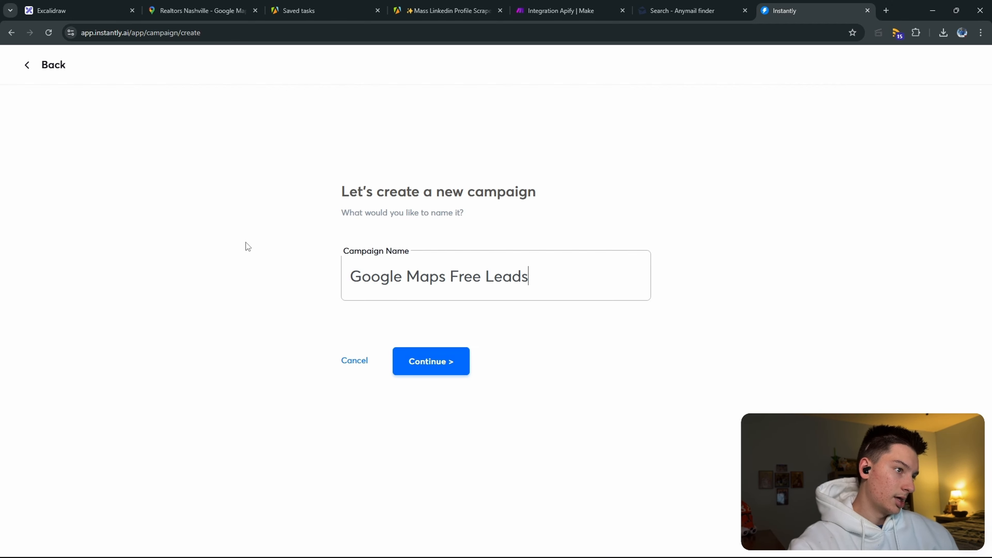
{"action": "left_click", "coordinate": [451, 362]}
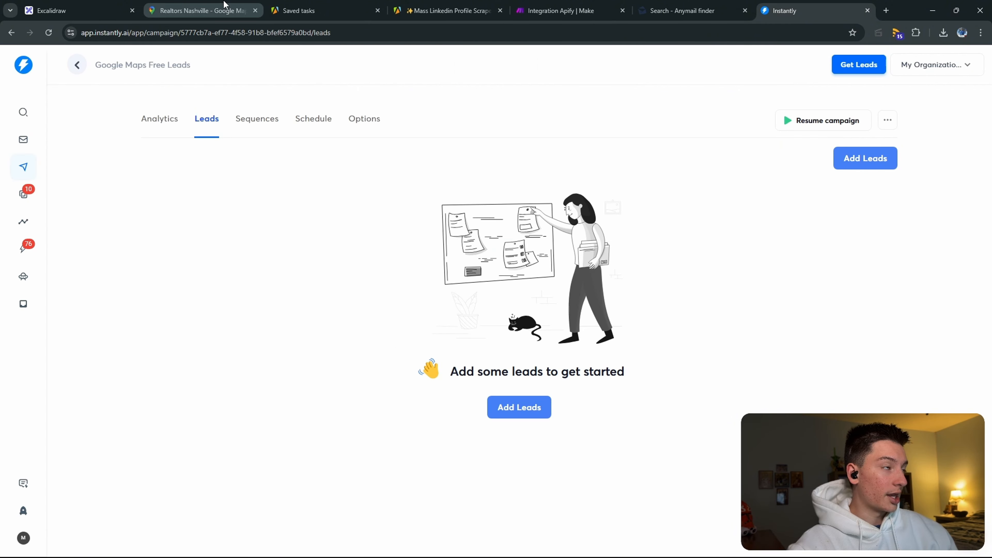
{"action": "left_click", "coordinate": [255, 118]}
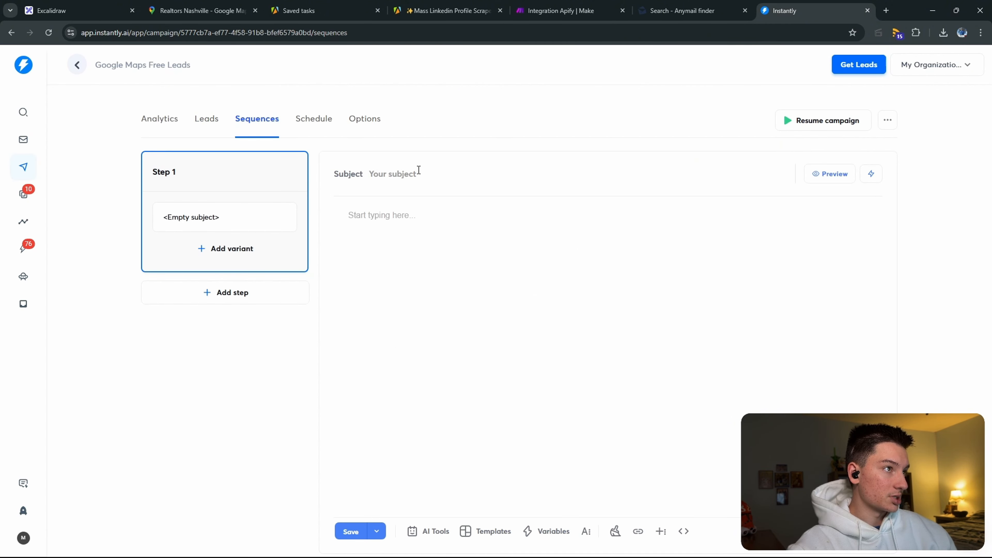
{"action": "type", "text": "{"}
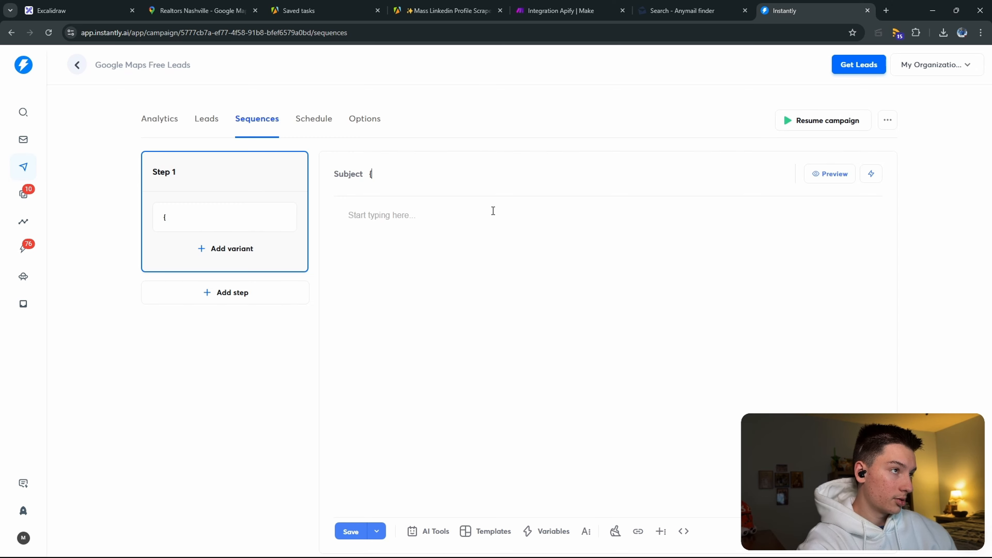
{"action": "key", "text": "BackSpace"}
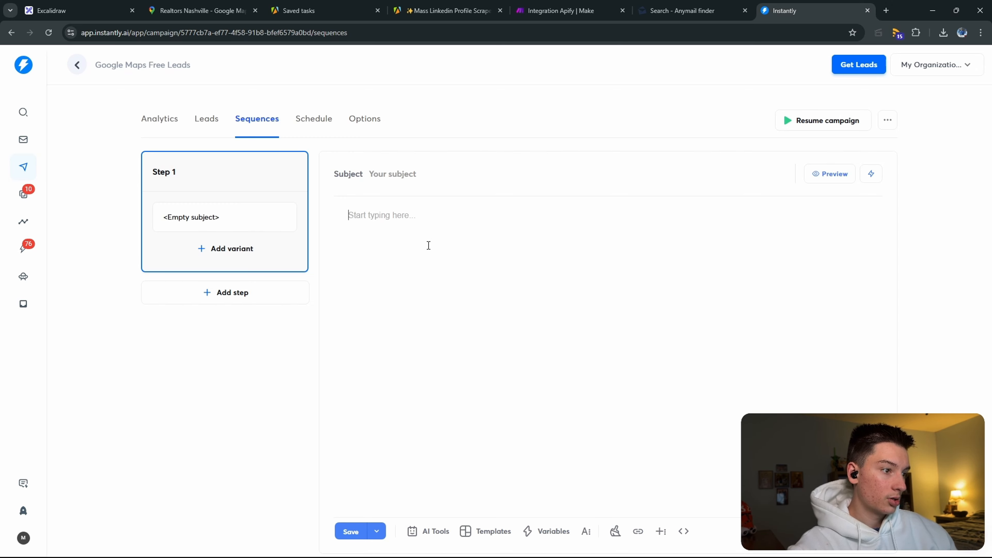
{"action": "left_click", "coordinate": [547, 535]}
{"action": "type", "text": "fdsaf"}
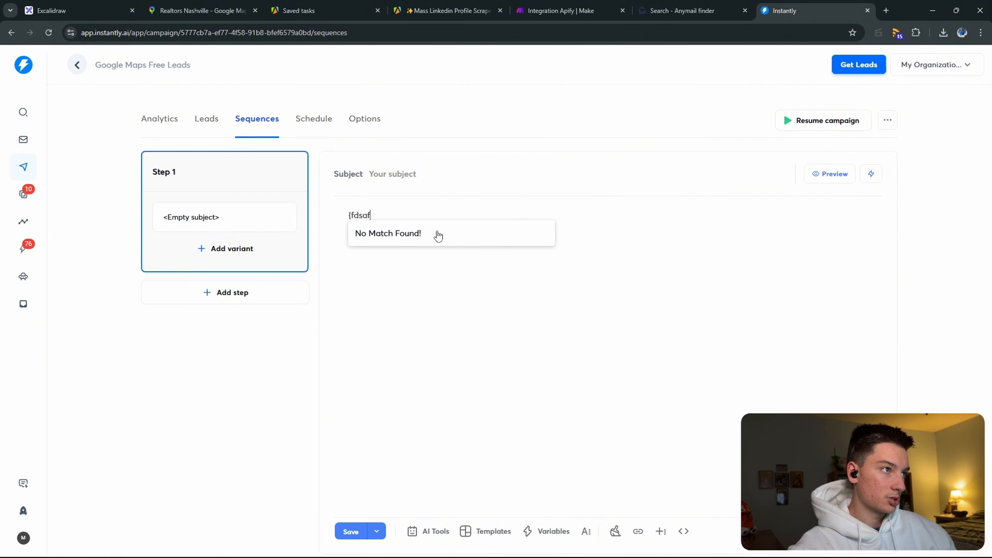
{"action": "left_click", "coordinate": [437, 231]}
{"action": "left_click", "coordinate": [206, 118]}
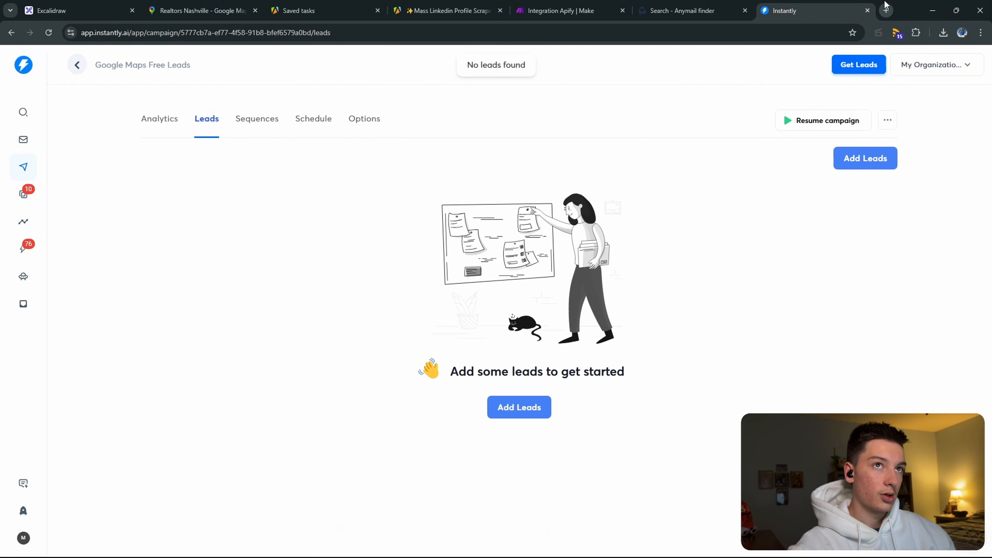
Step: Switch to Make and set the empty module after Create Icebreaker to Instantly's Add a Lead to a Campaign
{"action": "left_click", "coordinate": [684, 10]}
{"action": "left_click", "coordinate": [525, 6]}
{"action": "left_click", "coordinate": [619, 279]}
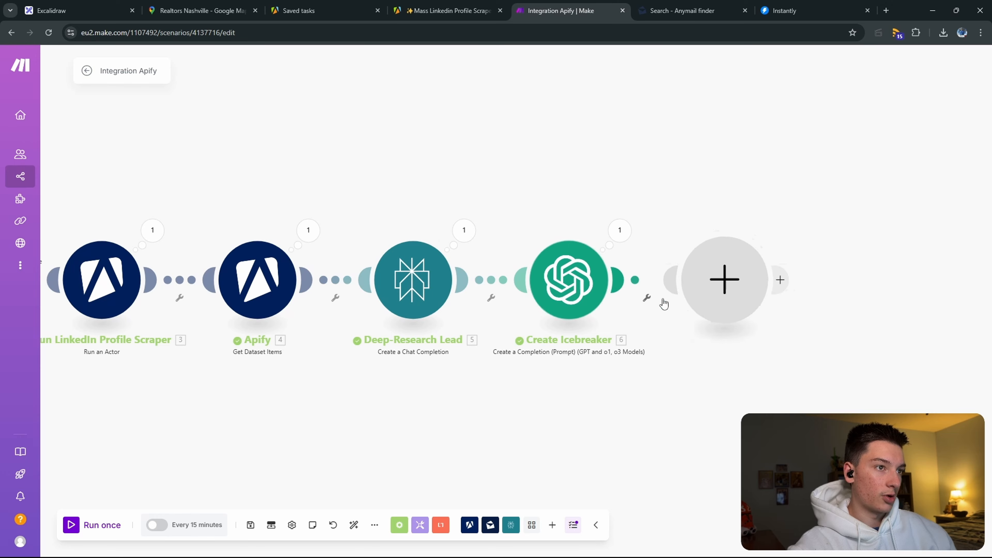
{"action": "type", "text": "instantl"}
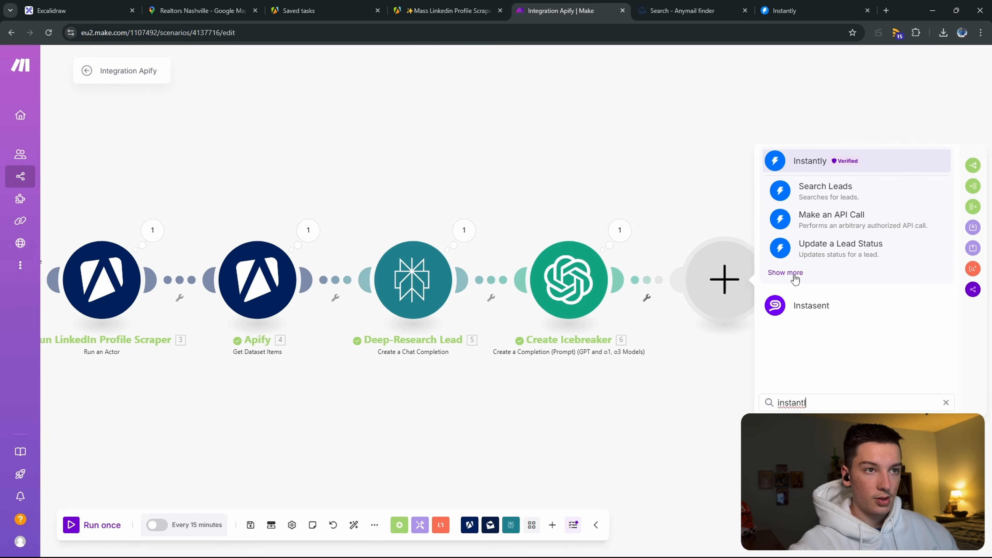
{"action": "left_click", "coordinate": [805, 161]}
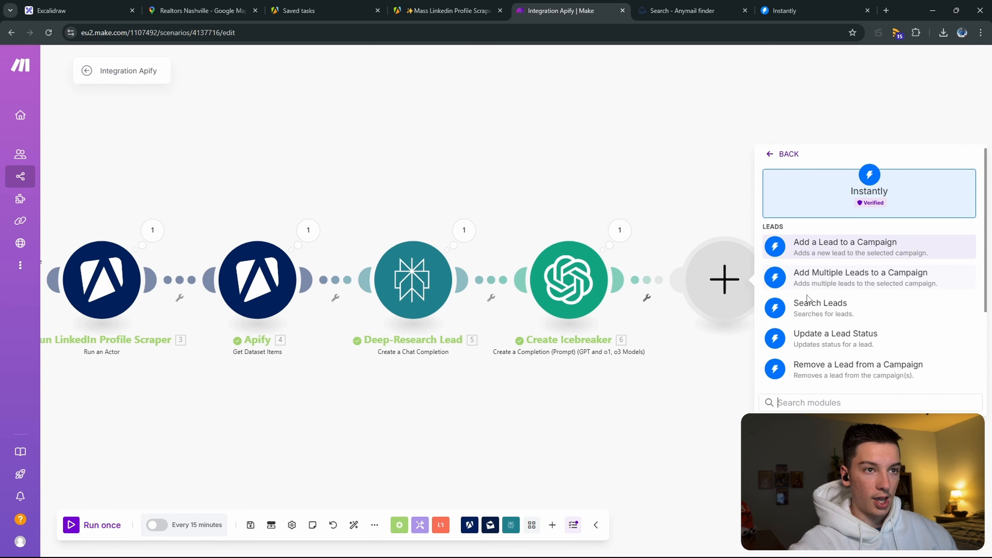
{"action": "left_click", "coordinate": [839, 250]}
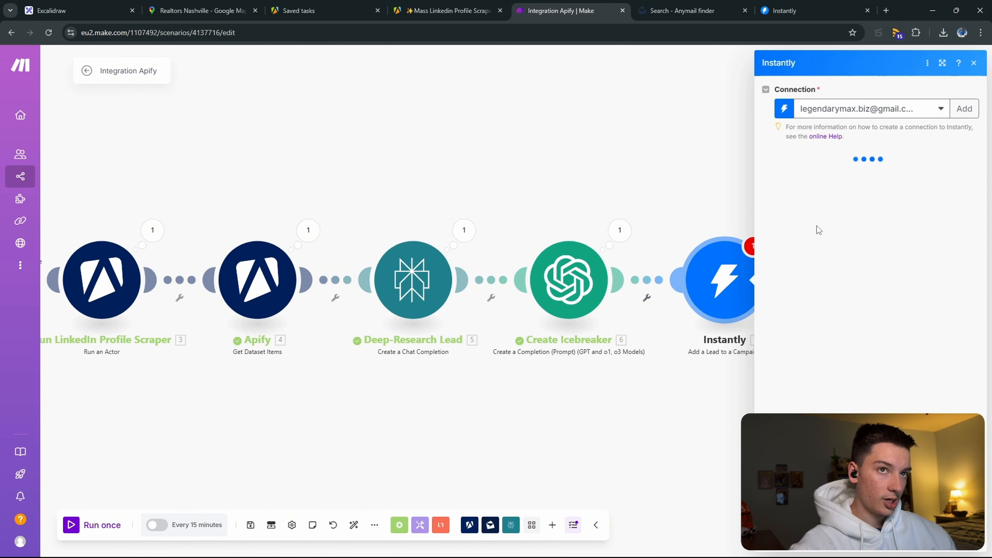
Step: Choose the Google Maps Free Leads campaign and map Lead Email to the email result of Find Decision Maker Email
{"action": "left_click", "coordinate": [856, 176]}
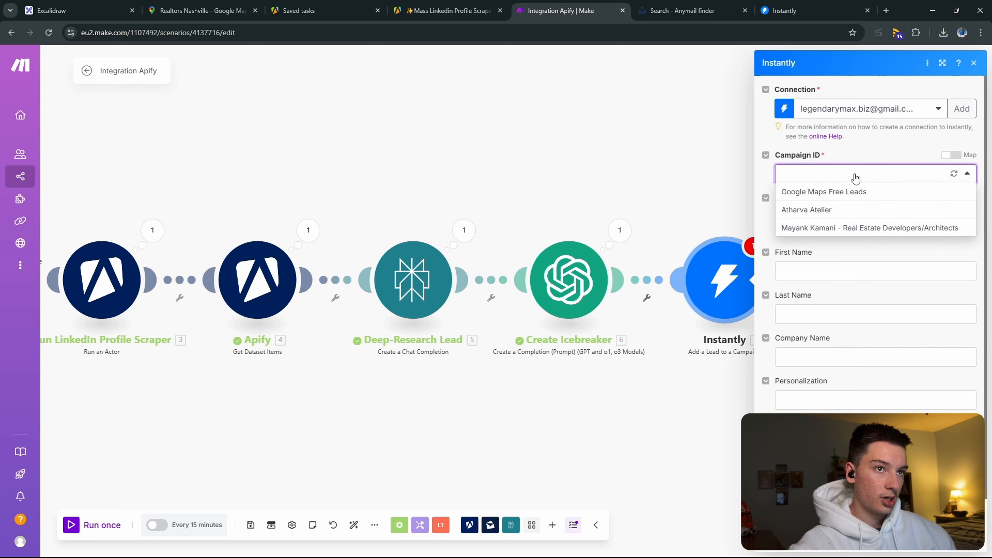
{"action": "left_click", "coordinate": [856, 195]}
{"action": "left_click", "coordinate": [810, 222]}
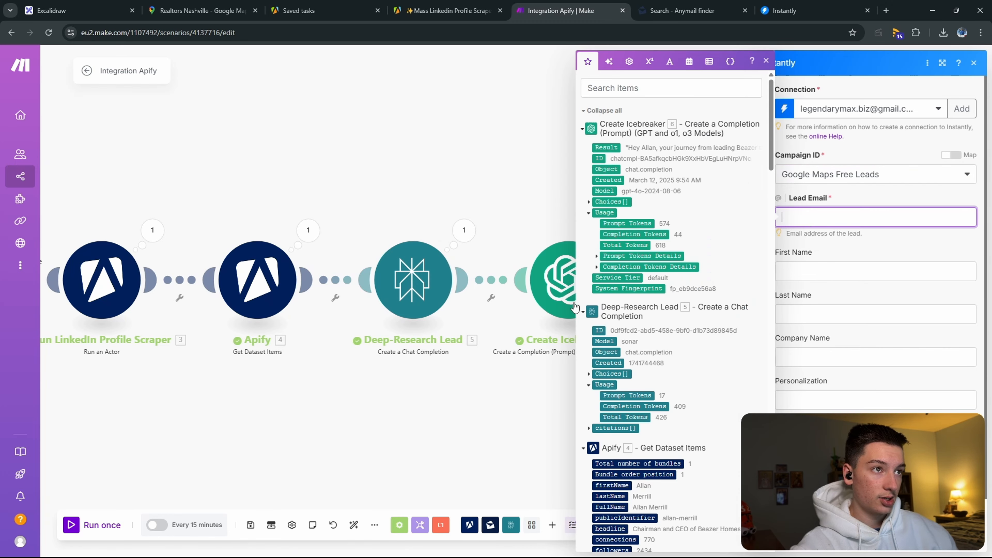
{"action": "scroll", "coordinate": [672, 400], "scroll_direction": "down", "scroll_amount": 3}
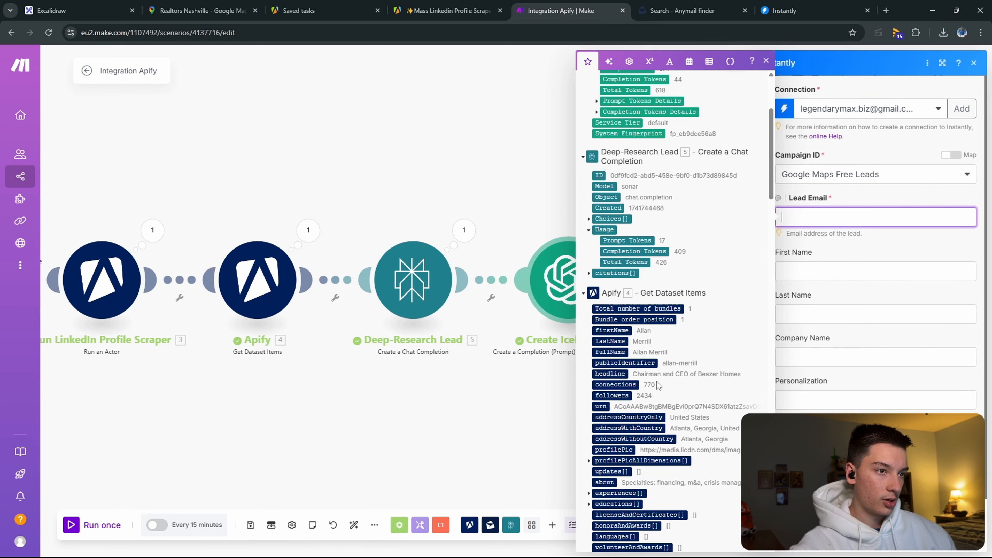
{"action": "scroll", "coordinate": [660, 389], "scroll_direction": "up", "scroll_amount": 2}
{"action": "scroll", "coordinate": [656, 396], "scroll_direction": "down", "scroll_amount": 3}
{"action": "scroll", "coordinate": [656, 396], "scroll_direction": "down", "scroll_amount": 15}
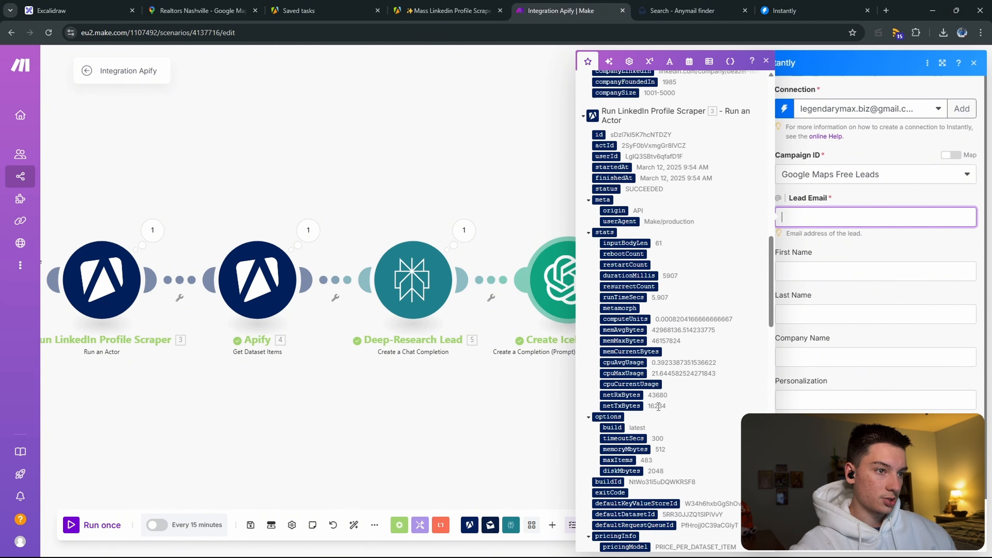
{"action": "left_click", "coordinate": [609, 433]}
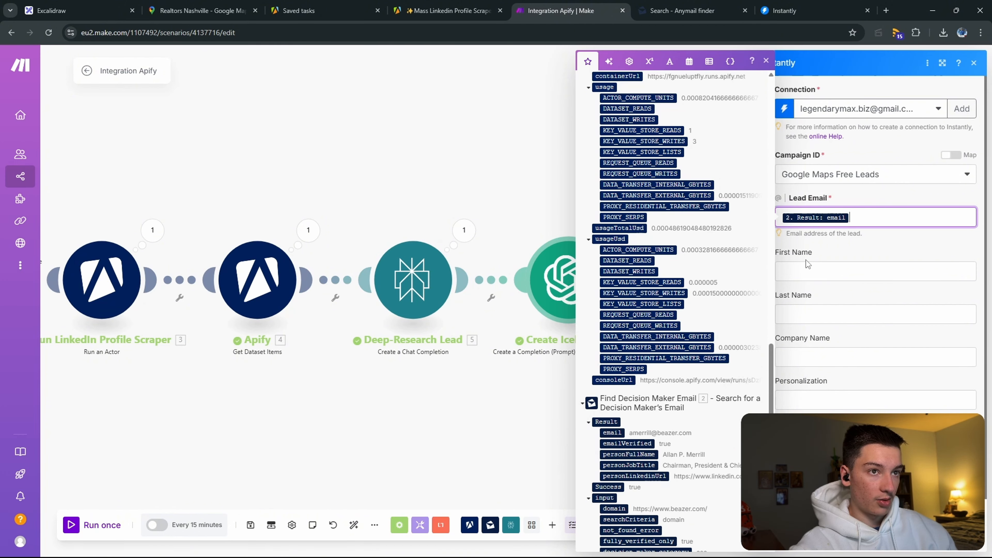
Step: Map First Name and Last Name to firstName and lastName from the Apify Get Dataset Items module that follows the LinkedIn scraper
{"action": "key", "text": "Tab"}
{"action": "scroll", "coordinate": [650, 424], "scroll_direction": "down", "scroll_amount": 10}
{"action": "scroll", "coordinate": [650, 424], "scroll_direction": "up", "scroll_amount": 15}
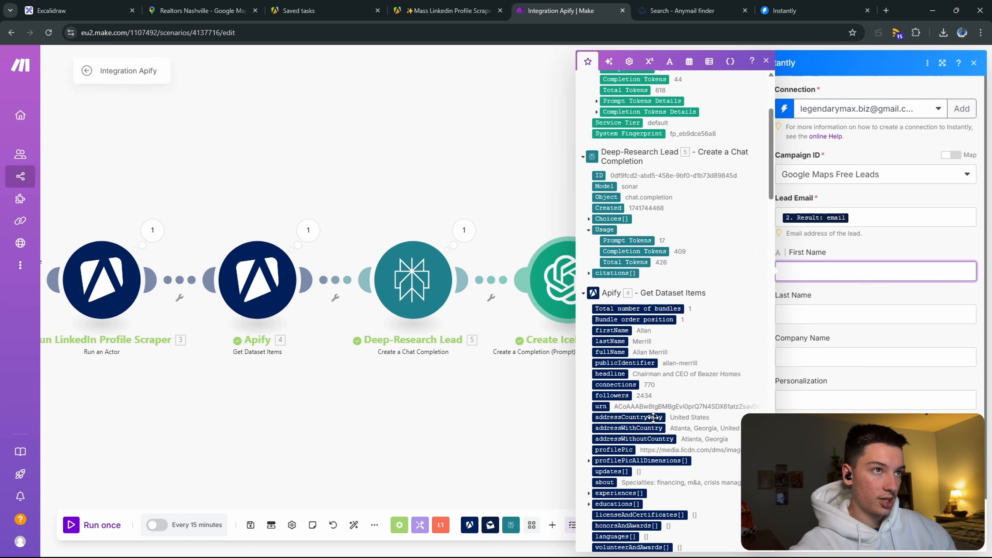
{"action": "scroll", "coordinate": [646, 436], "scroll_direction": "down", "scroll_amount": 1}
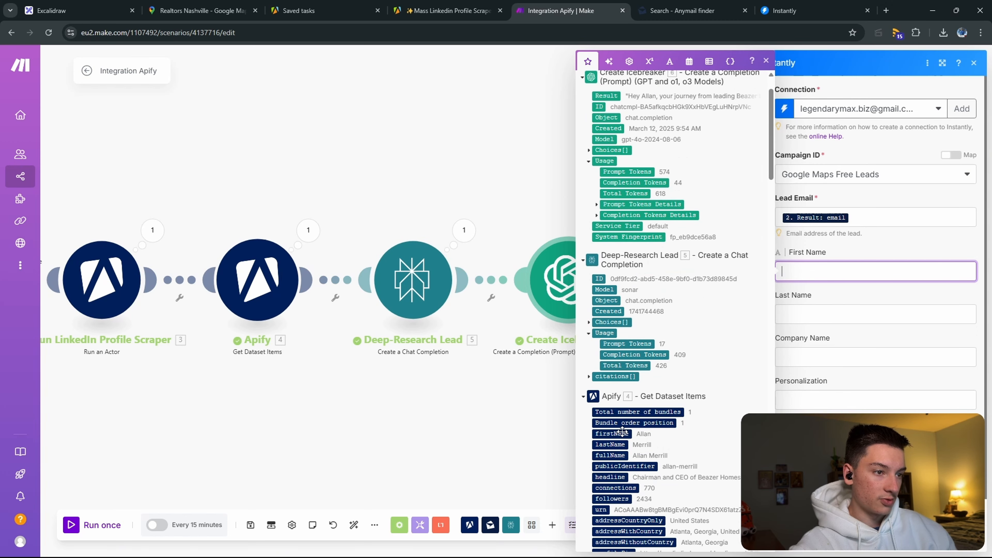
{"action": "left_click", "coordinate": [611, 434]}
{"action": "key", "text": "Tab"}
{"action": "left_click", "coordinate": [610, 444]}
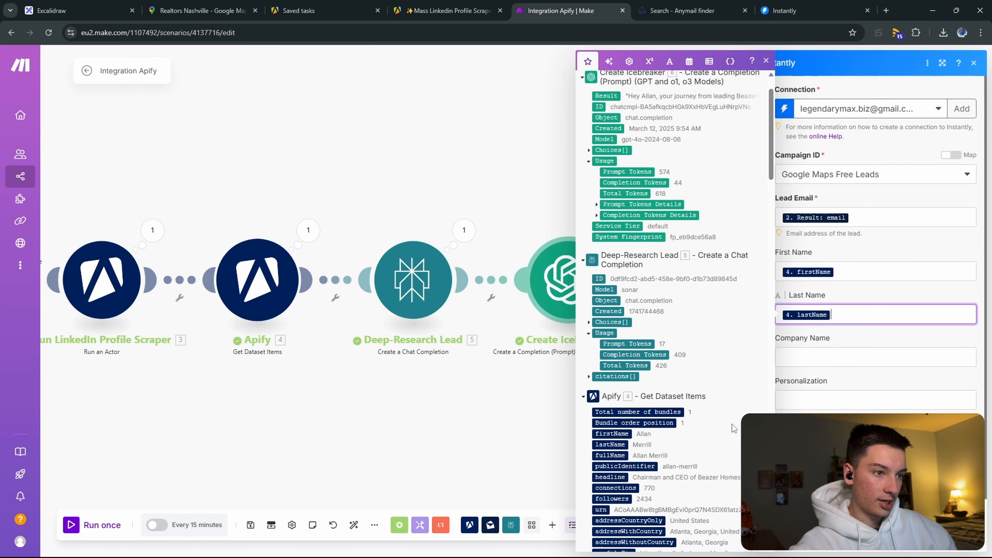
Step: Map Company Name to the title from the Get Results module
{"action": "key", "text": "Tab"}
{"action": "scroll", "coordinate": [674, 422], "scroll_direction": "down", "scroll_amount": 10}
{"action": "scroll", "coordinate": [675, 423], "scroll_direction": "down", "scroll_amount": 4}
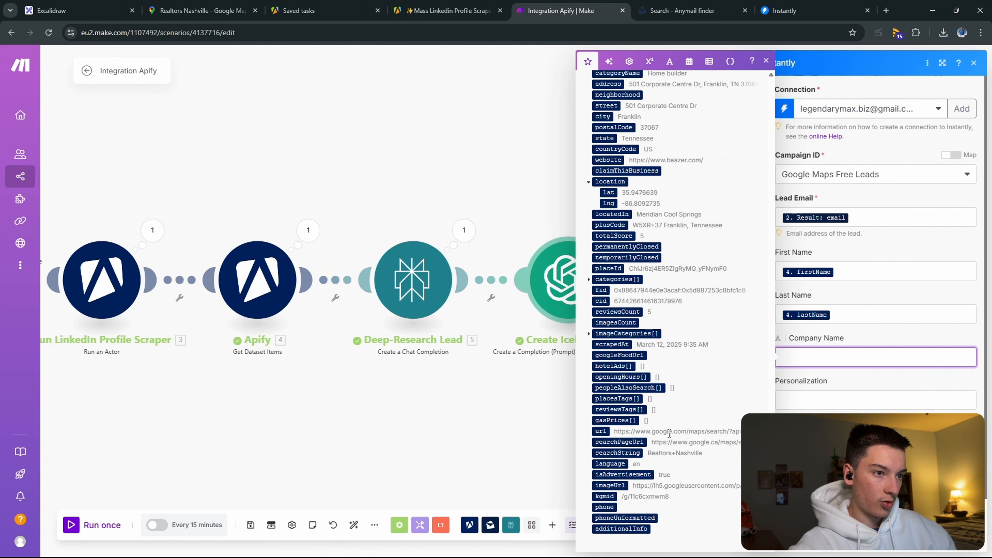
{"action": "scroll", "coordinate": [636, 176], "scroll_direction": "down", "scroll_amount": 4}
{"action": "left_click", "coordinate": [607, 258]}
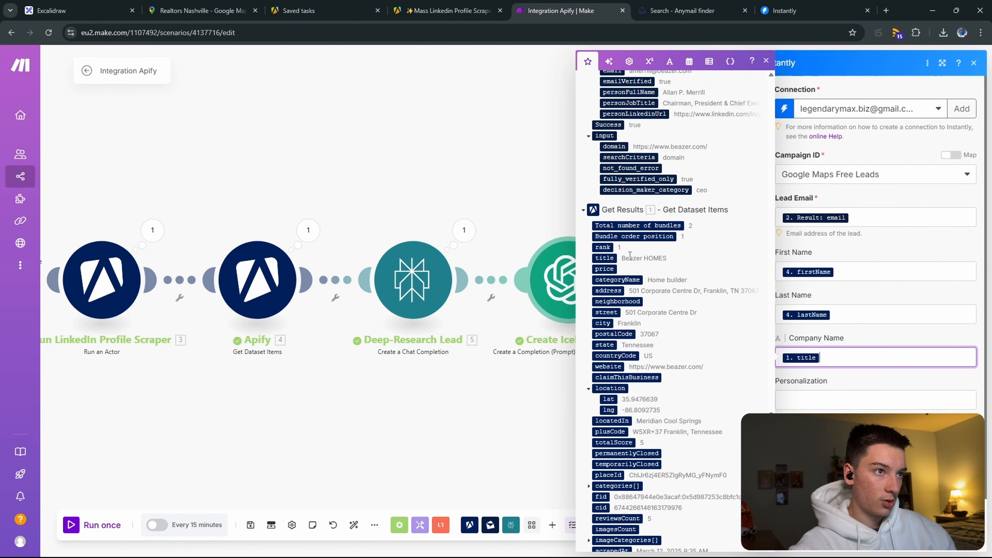
{"action": "scroll", "coordinate": [695, 422], "scroll_direction": "up", "scroll_amount": 20}
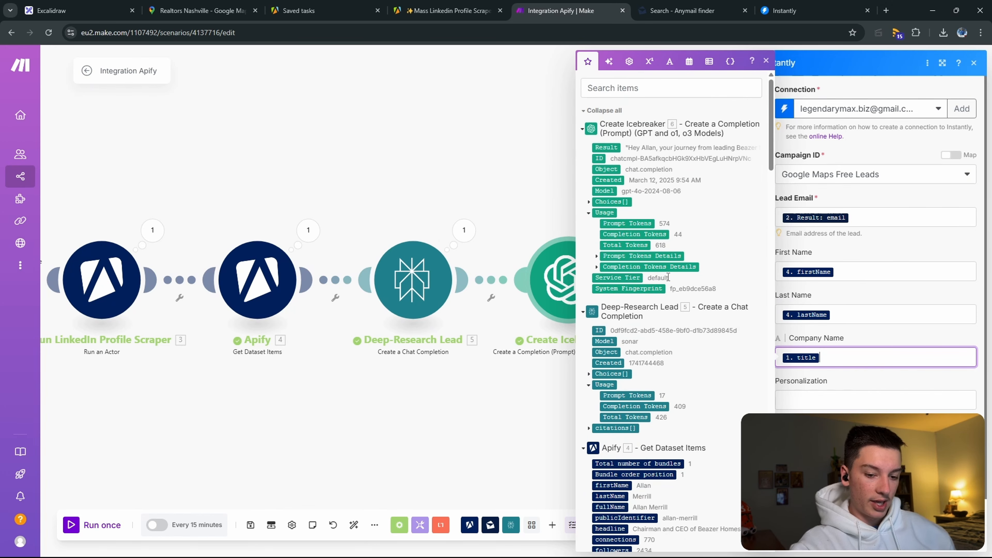
{"action": "left_click", "coordinate": [605, 148]}
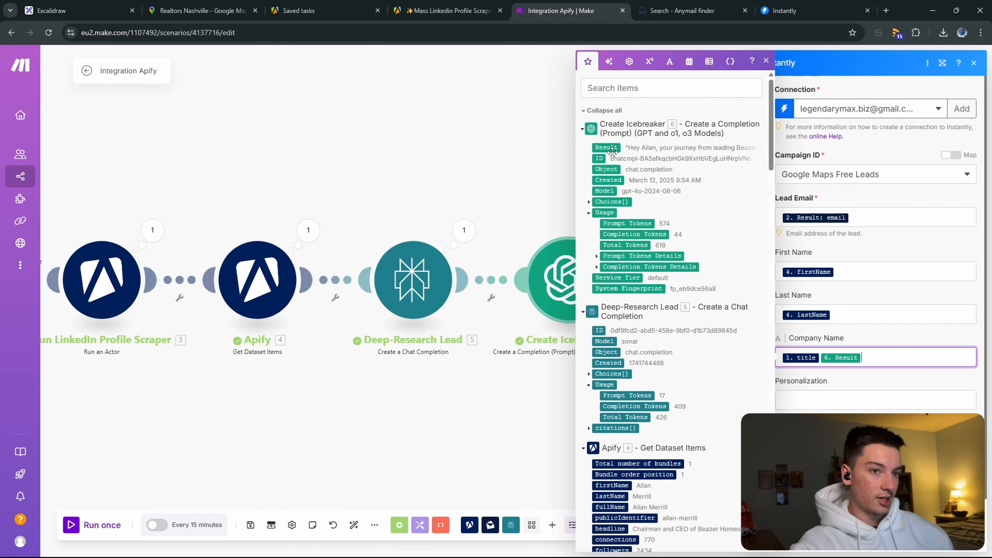
{"action": "key", "text": "BackSpace"}
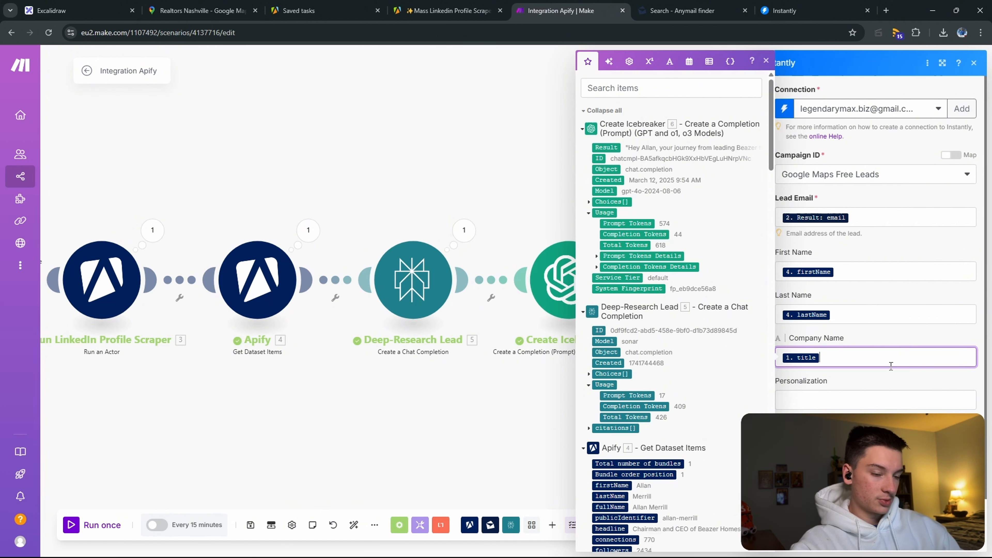
Step: Map Personalization to the Create Icebreaker Result and save the Instantly module settings
{"action": "left_click", "coordinate": [837, 399]}
{"action": "left_click", "coordinate": [607, 149]}
{"action": "scroll", "coordinate": [859, 426], "scroll_direction": "down", "scroll_amount": 1}
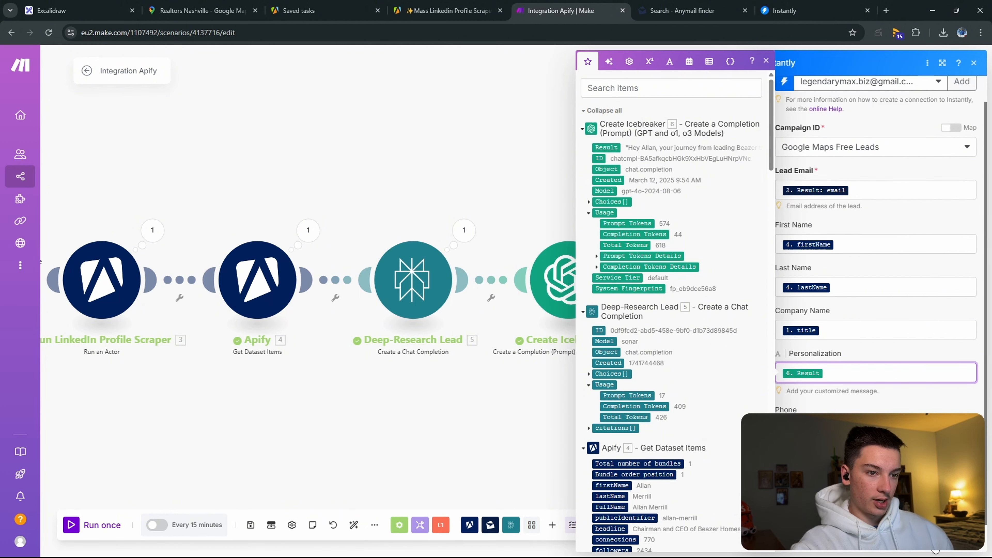
{"action": "left_click", "coordinate": [958, 535]}
Step: Run the scenario once and open the Google Maps Free Leads campaign's email sequence in Instantly
{"action": "left_click_drag", "start_coordinate": [454, 354], "coordinate": [660, 317]}
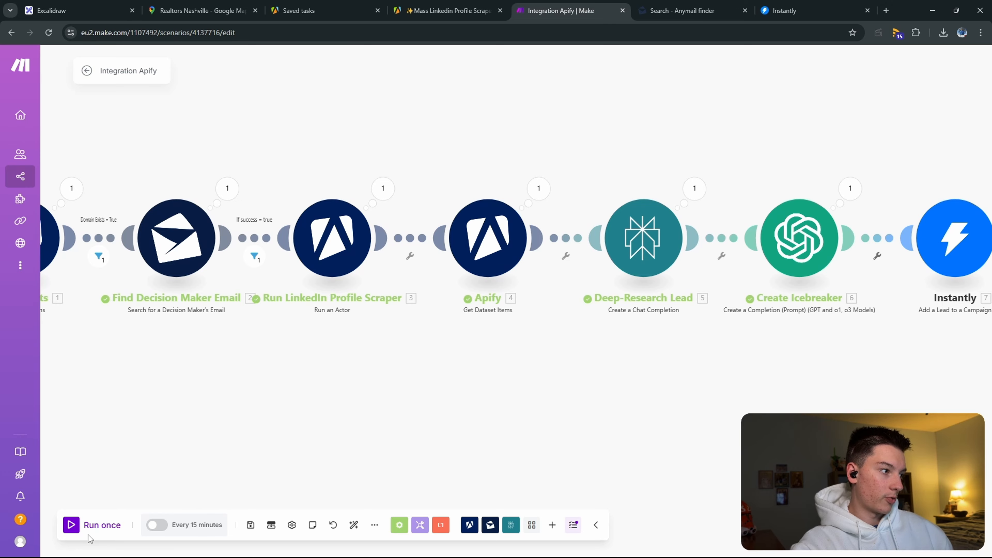
{"action": "left_click", "coordinate": [95, 526]}
{"action": "left_click", "coordinate": [772, 6]}
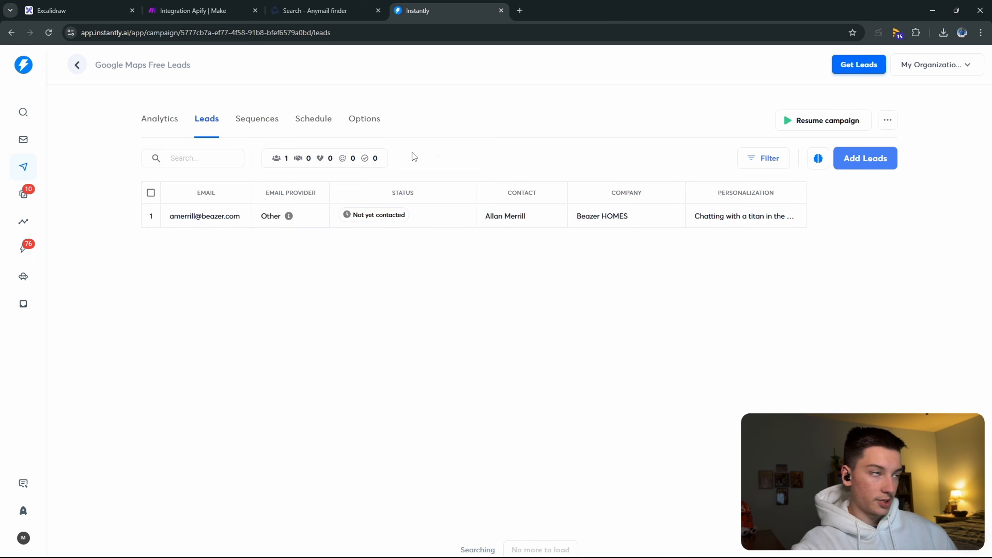
{"action": "left_click", "coordinate": [257, 119]}
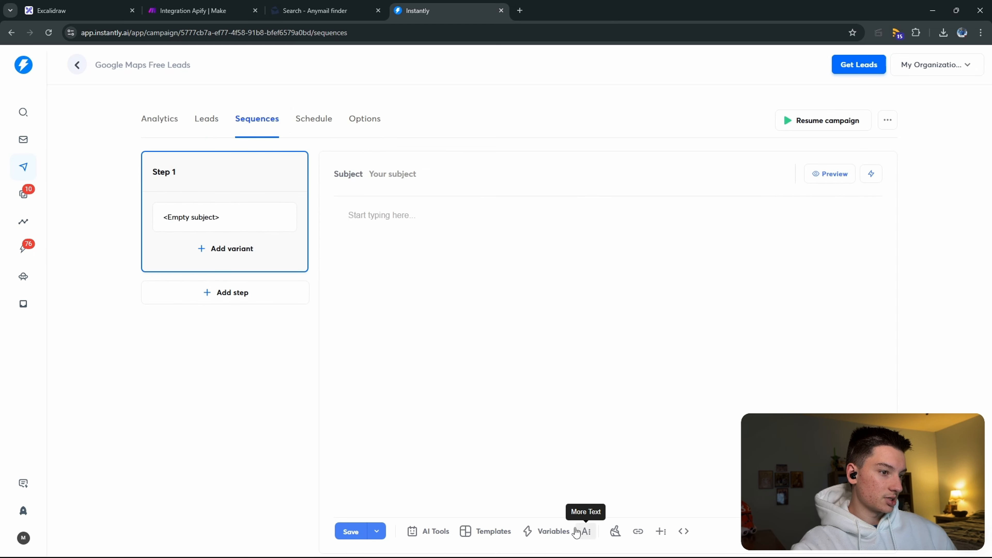
{"action": "type", "text": "{{"}
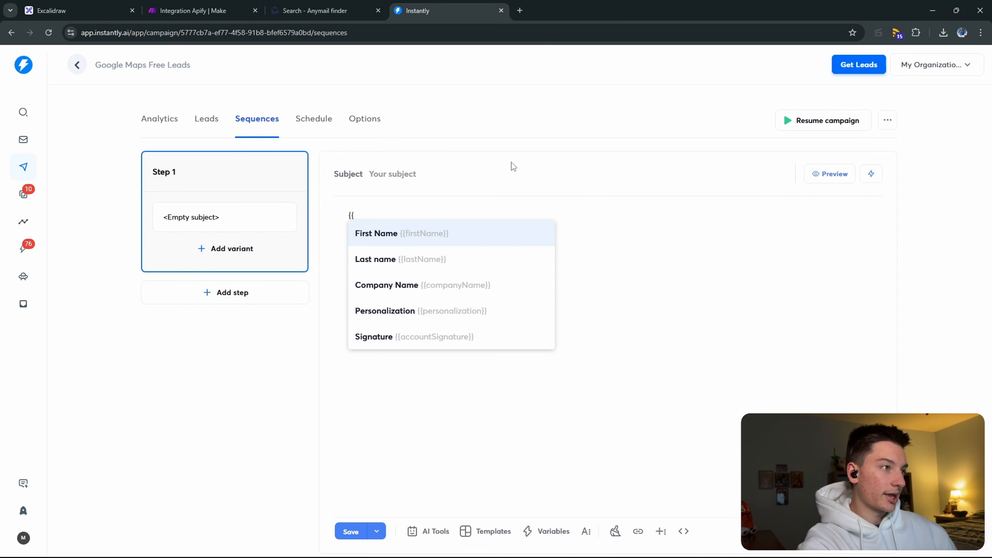
{"action": "key", "text": "BackSpace"}
{"action": "key", "text": "BackSpace"}
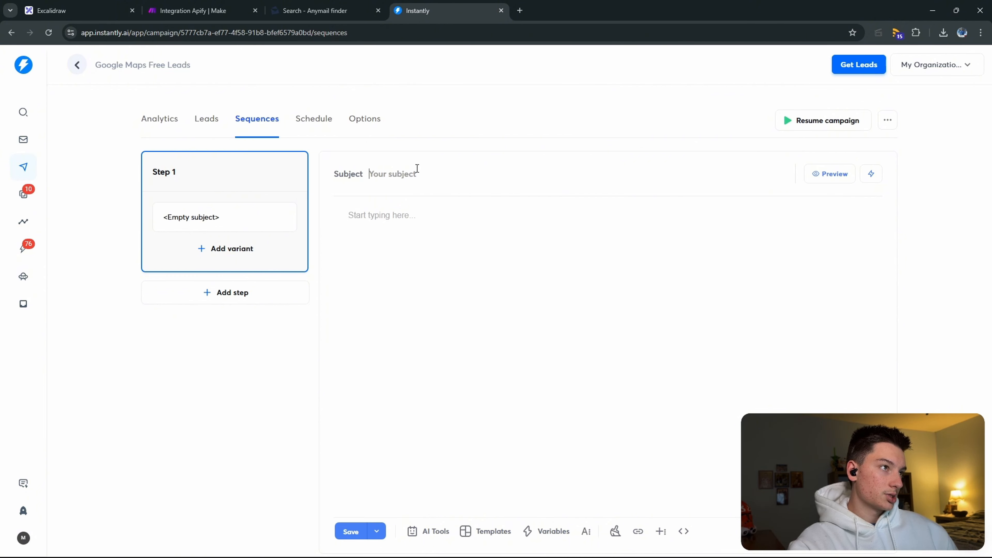
{"action": "type", "text": "{{f"}
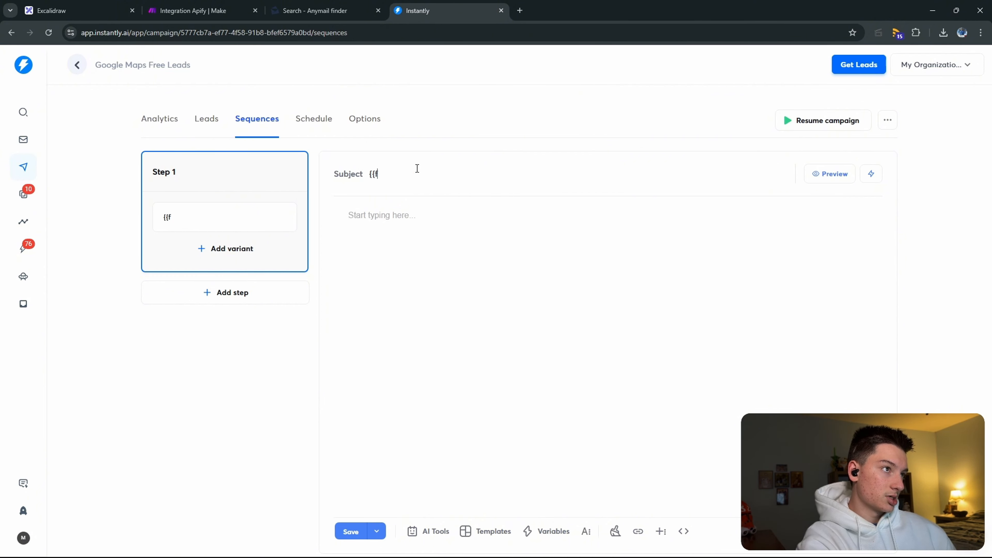
{"action": "key", "text": "BackSpace"}
{"action": "key", "text": "BackSpace"}
{"action": "key", "text": "BackSpace"}
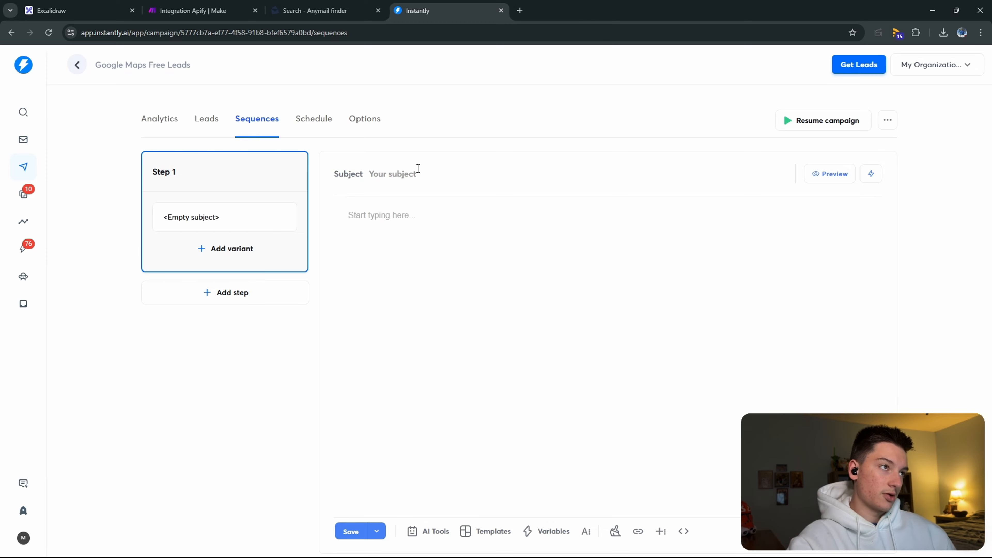
Step: Set the Step 1 email subject to {{firstName}} {{lastName}} - {{companyName}} using the lead variables
{"action": "left_click", "coordinate": [872, 173]}
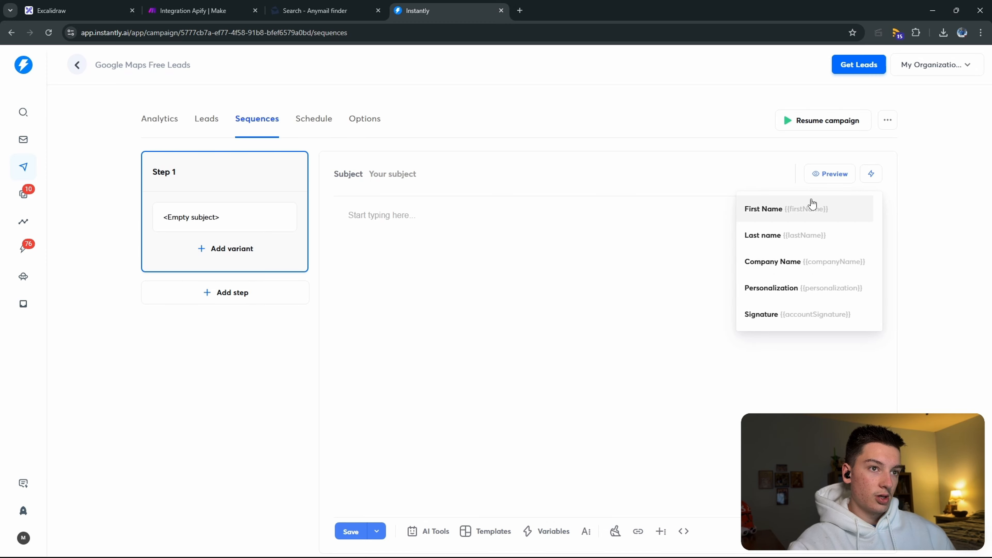
{"action": "left_click", "coordinate": [813, 202]}
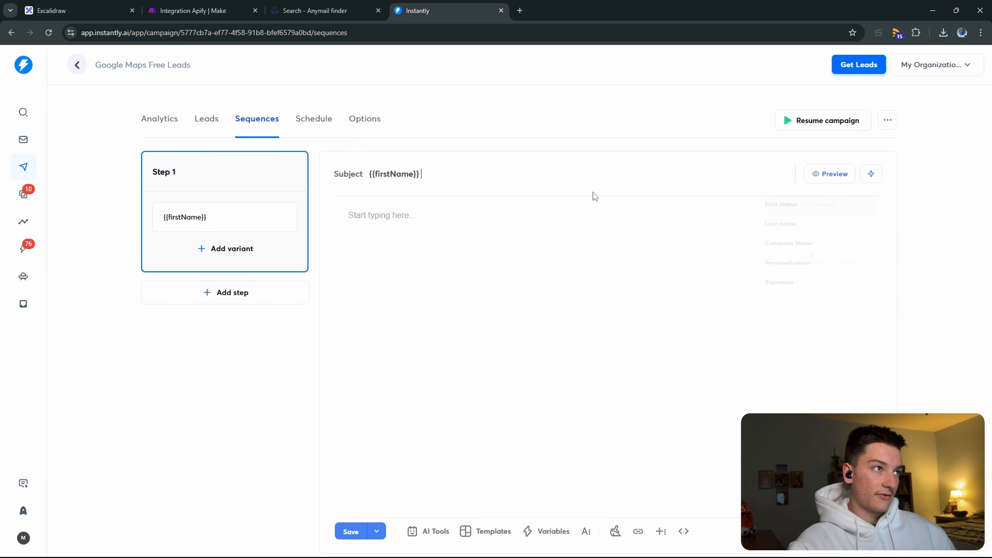
{"action": "left_click", "coordinate": [872, 174]}
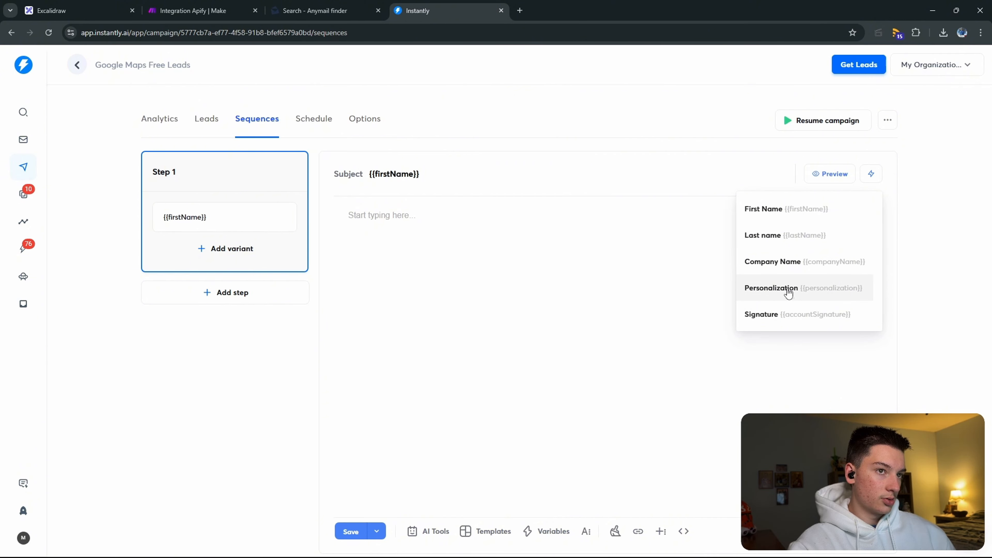
{"action": "left_click", "coordinate": [776, 235]}
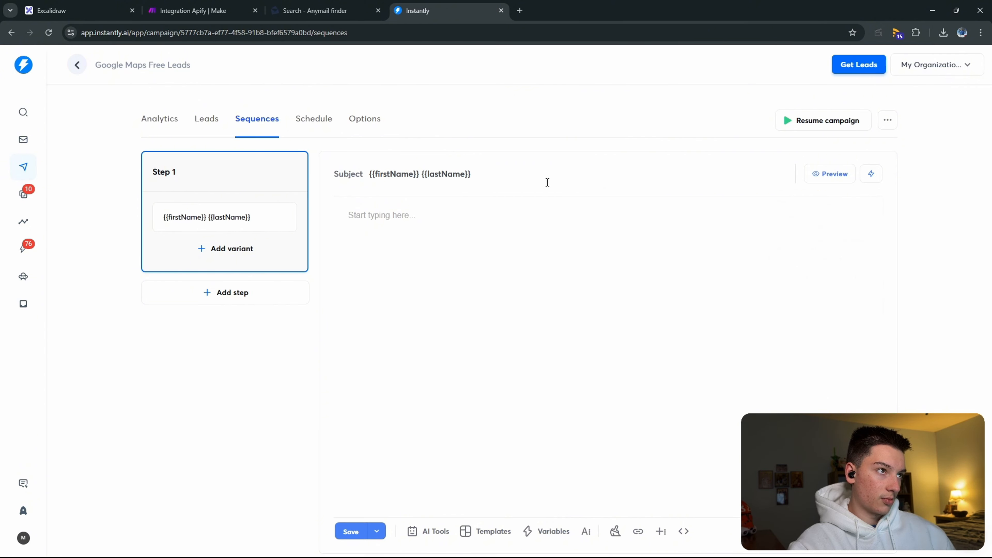
{"action": "type", "text": "-"}
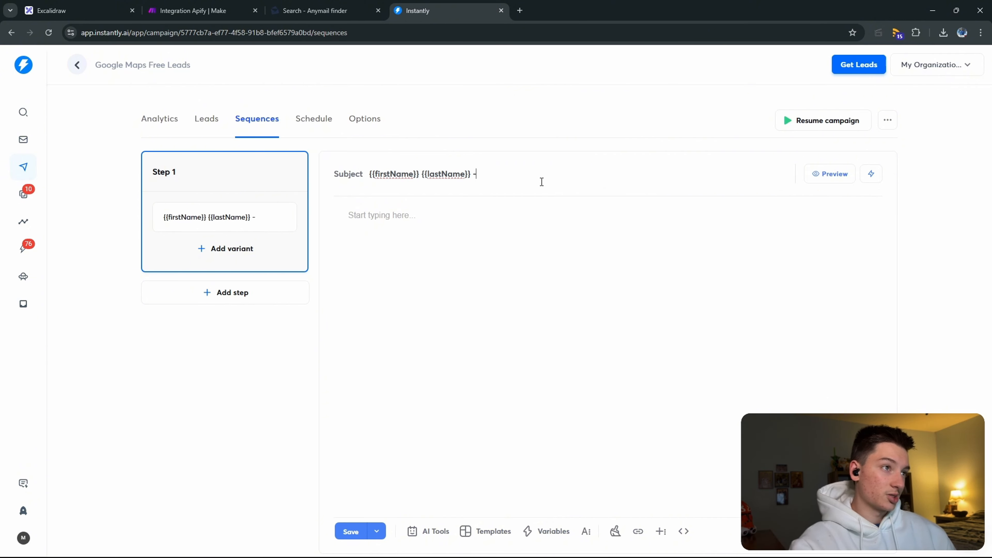
{"action": "left_click", "coordinate": [870, 172]}
{"action": "left_click", "coordinate": [783, 261]}
{"action": "left_click", "coordinate": [404, 230]}
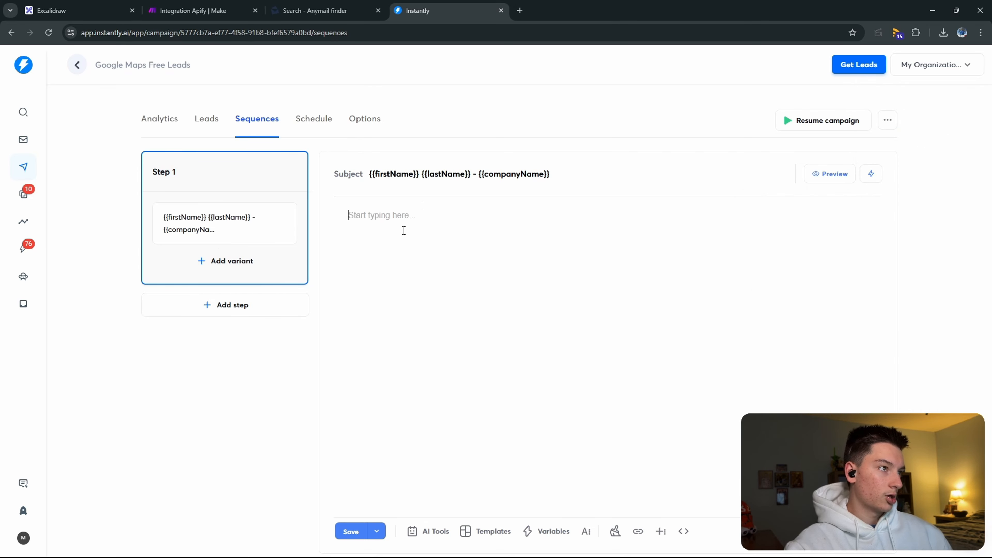
{"action": "left_click", "coordinate": [865, 178]}
{"action": "left_click", "coordinate": [778, 288]}
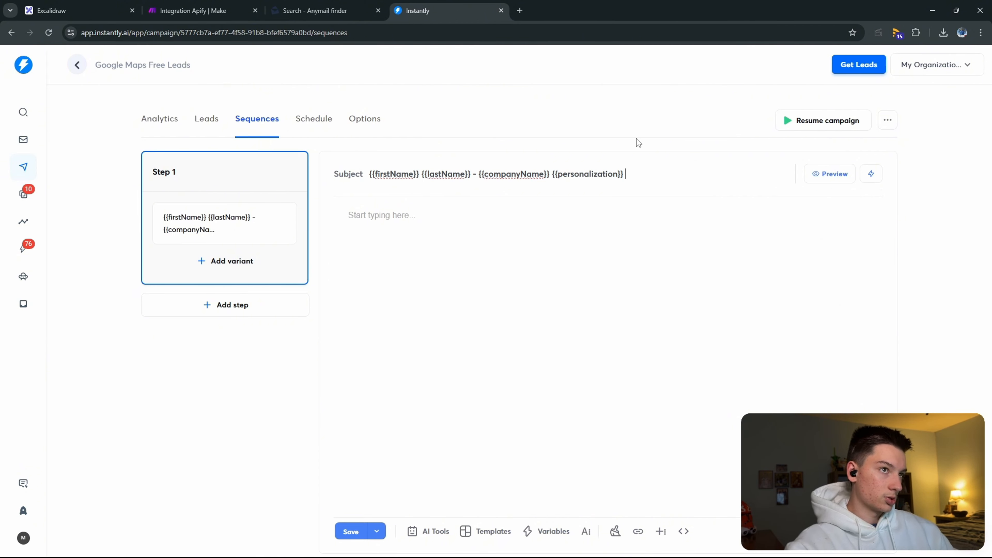
{"action": "left_click_drag", "start_coordinate": [633, 180], "coordinate": [552, 183]}
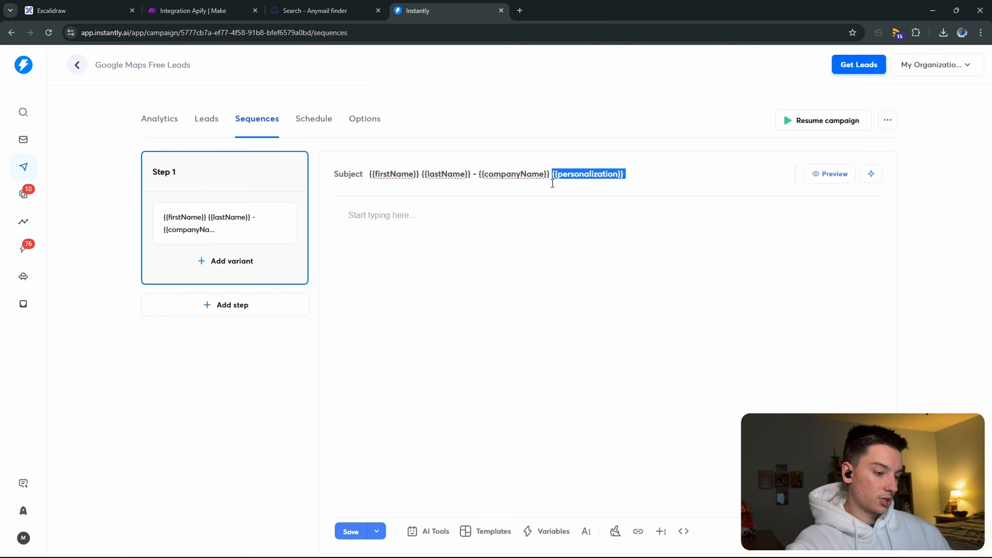
{"action": "key", "text": "BackSpace"}
{"action": "left_click", "coordinate": [422, 221]}
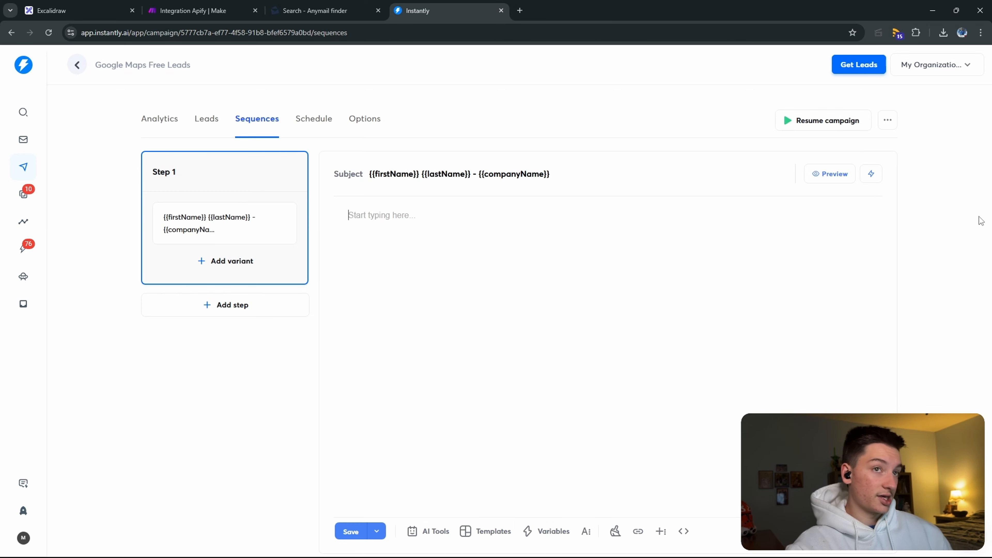
{"action": "left_click", "coordinate": [878, 178]}
{"action": "left_click", "coordinate": [771, 288]}
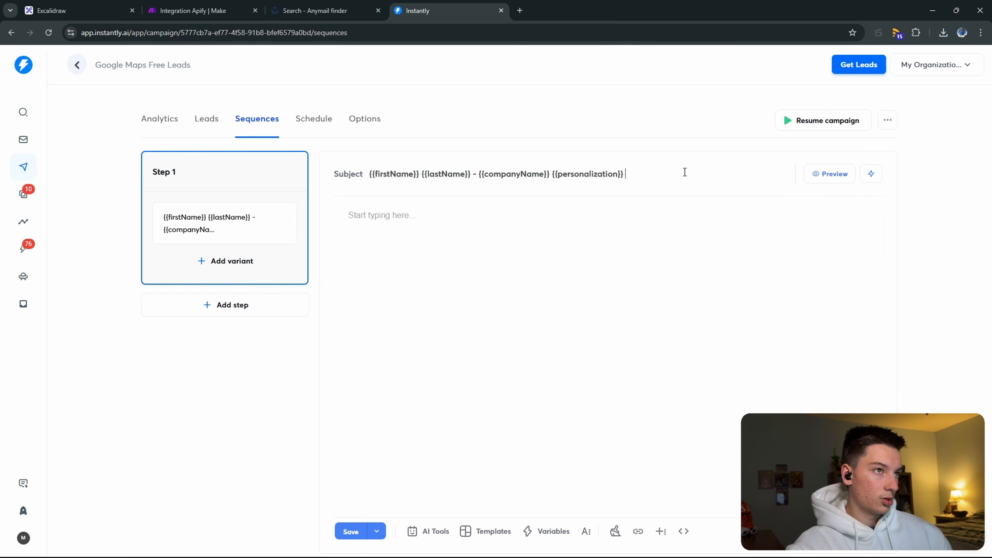
{"action": "left_click_drag", "start_coordinate": [685, 172], "coordinate": [549, 172]}
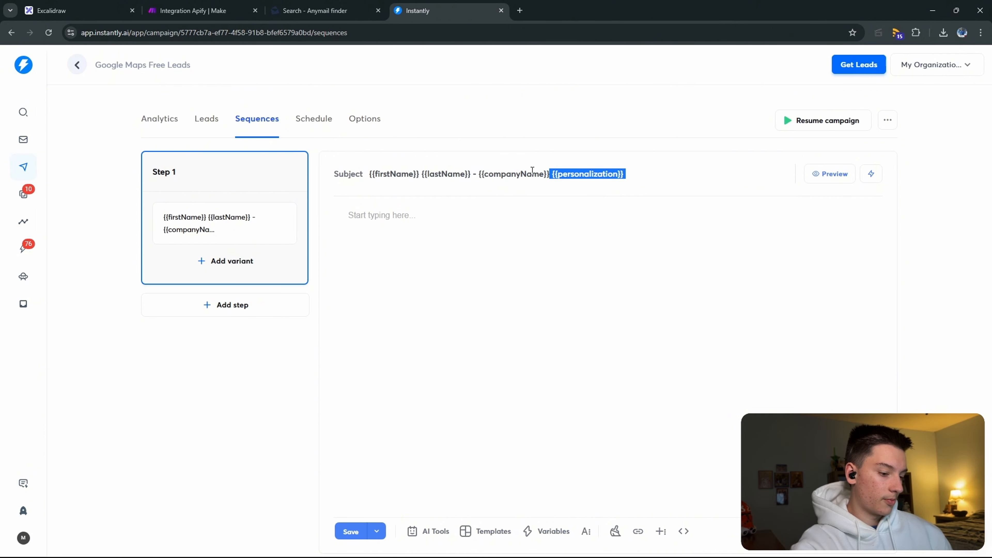
{"action": "key", "text": "BackSpace"}
Step: Start the email body with {{personalization}}, followed by "I believe I can help you secure 10 new clients in the next 3 weeks."
{"action": "left_click", "coordinate": [478, 258]}
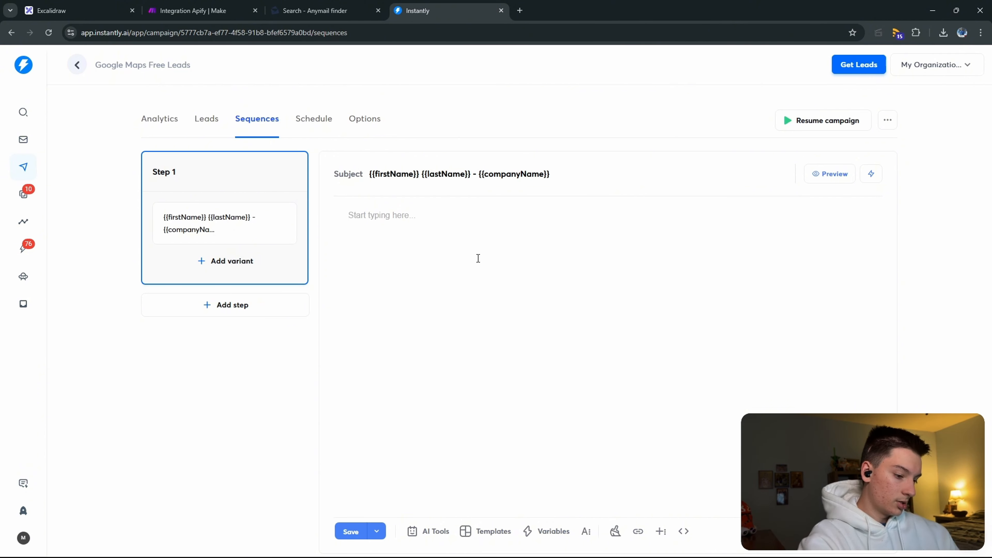
{"action": "type", "text": "{{"}
{"action": "left_click", "coordinate": [464, 312]}
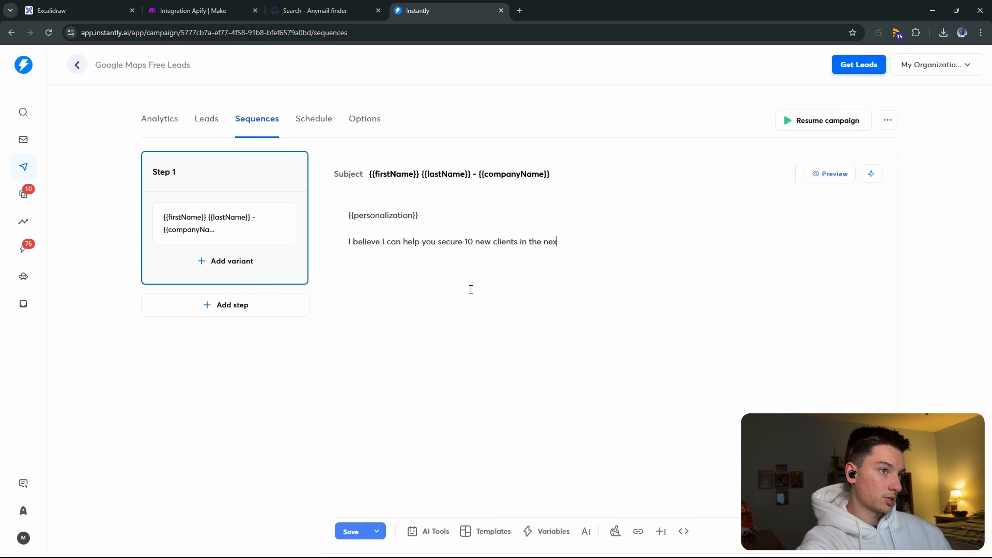
{"action": "type", "text": "eks.  "}
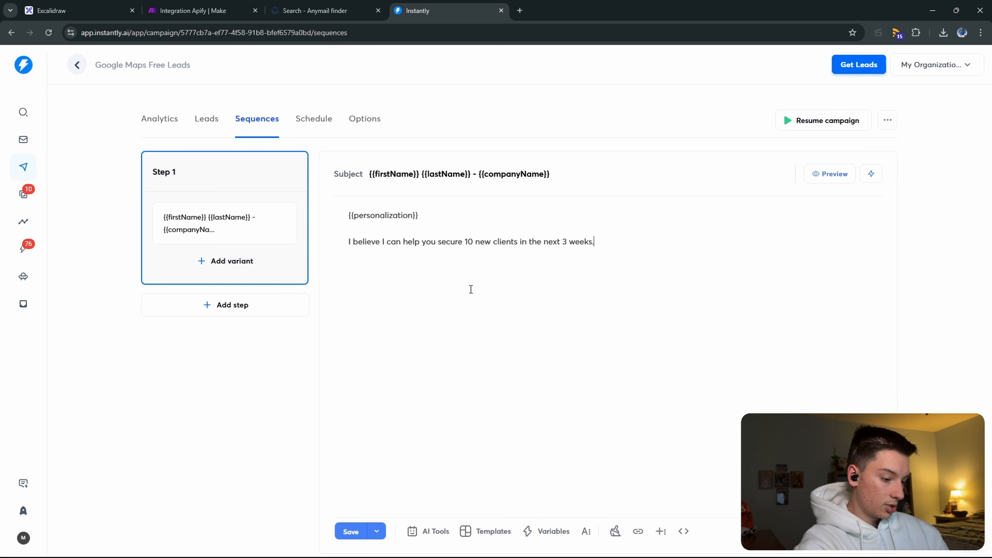
Step: Add the paragraph "We recently a realtor add $20K in just 2 months of working with us." to the email body
{"action": "type", "text": "We"}
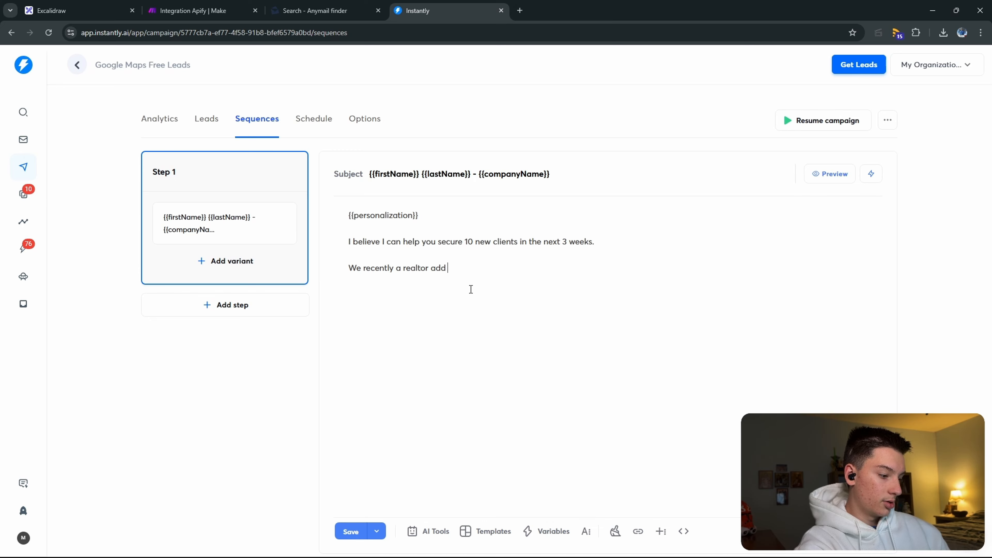
{"action": "type", "text": "recently a realtor add $20K"}
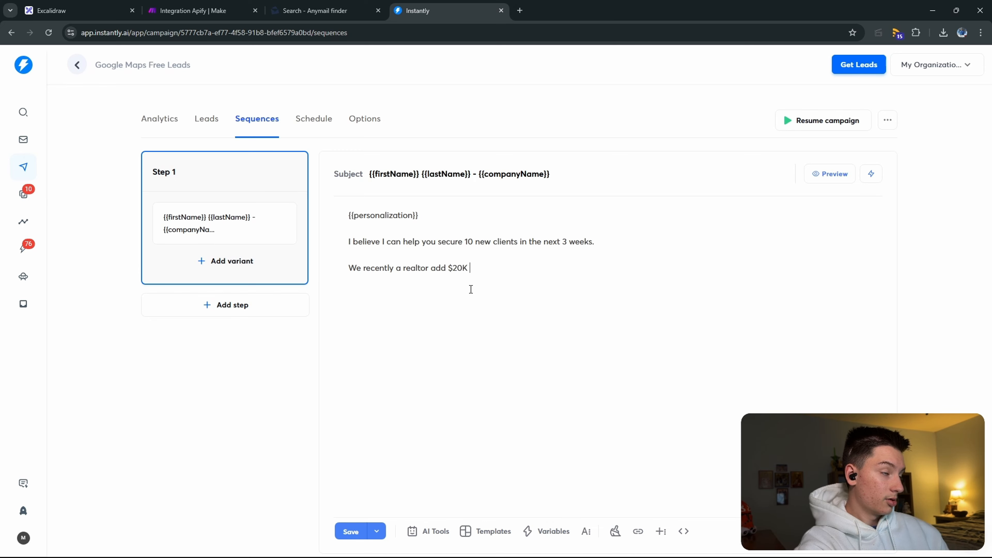
{"action": "type", "text": " in just"}
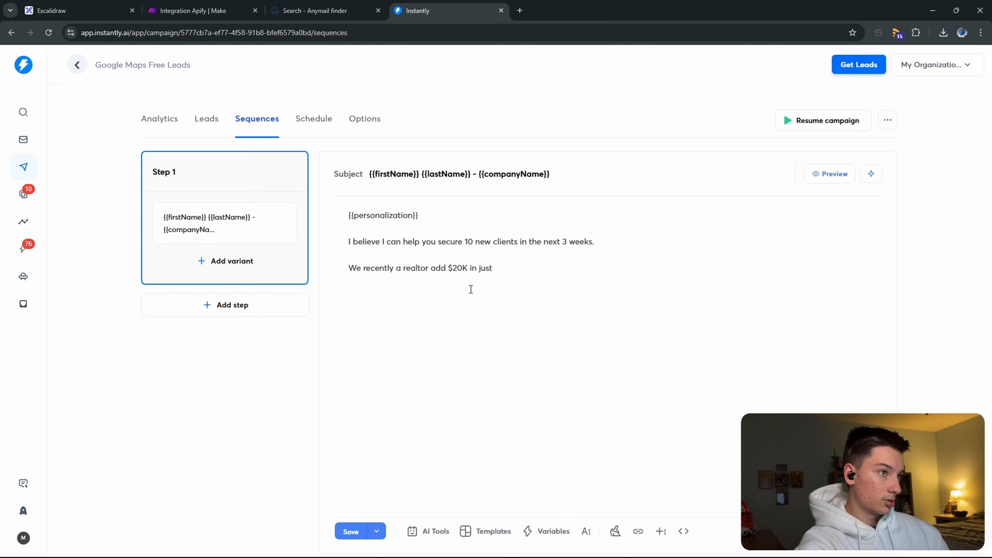
{"action": "type", "text": " 2 months of work"}
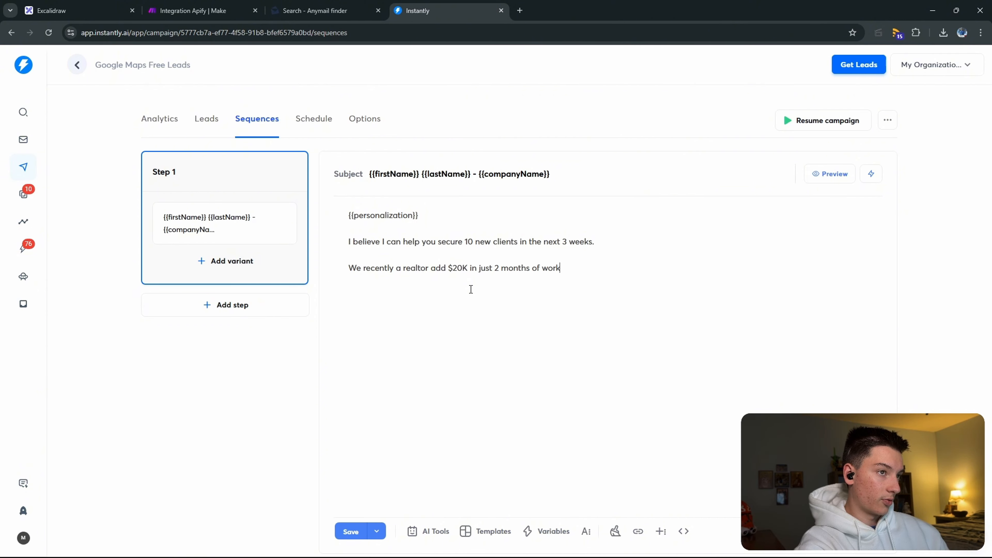
{"action": "type", "text": "ing with us.  "}
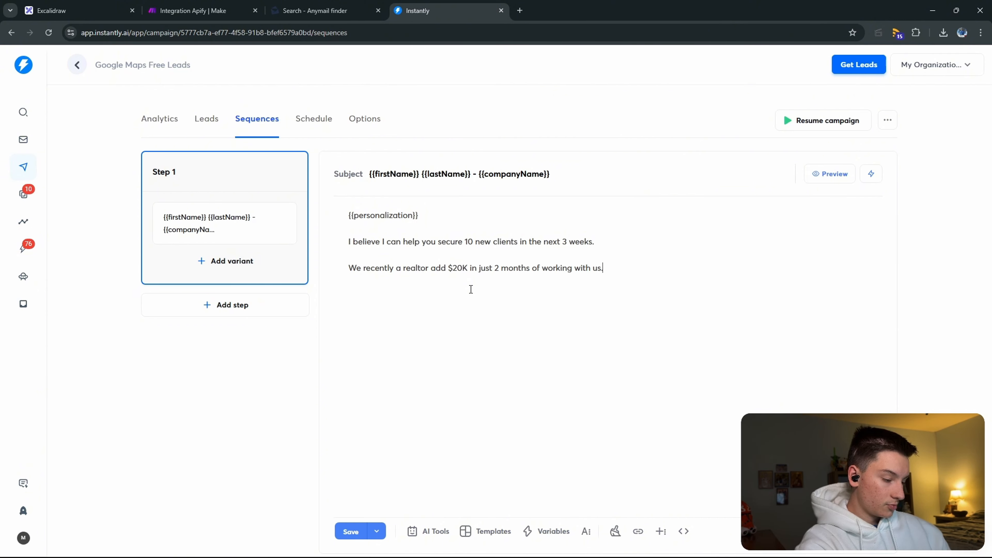
{"action": "type", "text": "We can"}
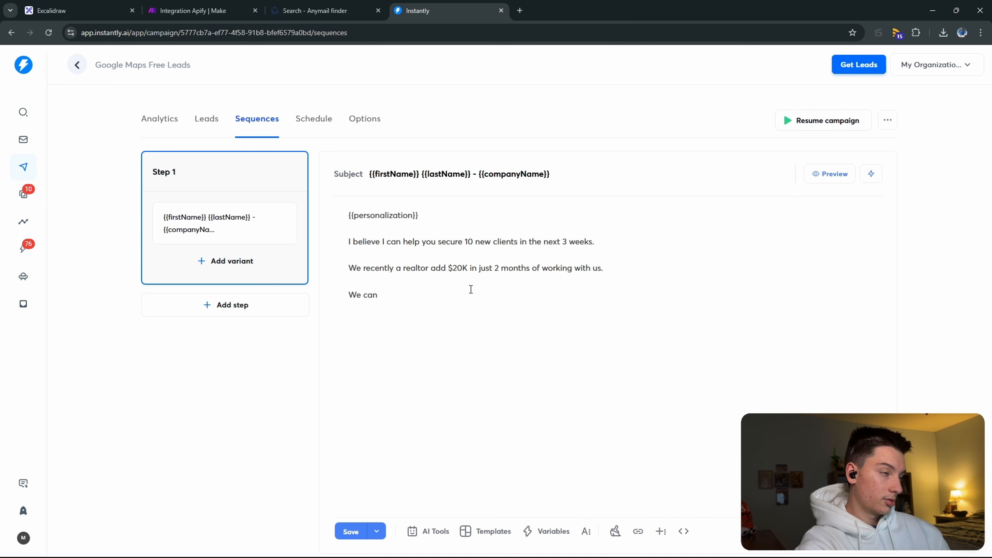
{"action": "key", "text": "BackSpace"}
{"action": "key", "text": "BackSpace"}
{"action": "key", "text": "BackSpace"}
{"action": "key", "text": "BackSpace"}
{"action": "key", "text": "BackSpace"}
{"action": "key", "text": "BackSpace"}
{"action": "key", "text": "BackSpace"}
Step: Add the closing paragraph "If this sounds good to you, then we can hop on a quick chat so I can learn more about {{companyName}}"
{"action": "type", "text": "If this sounds "}
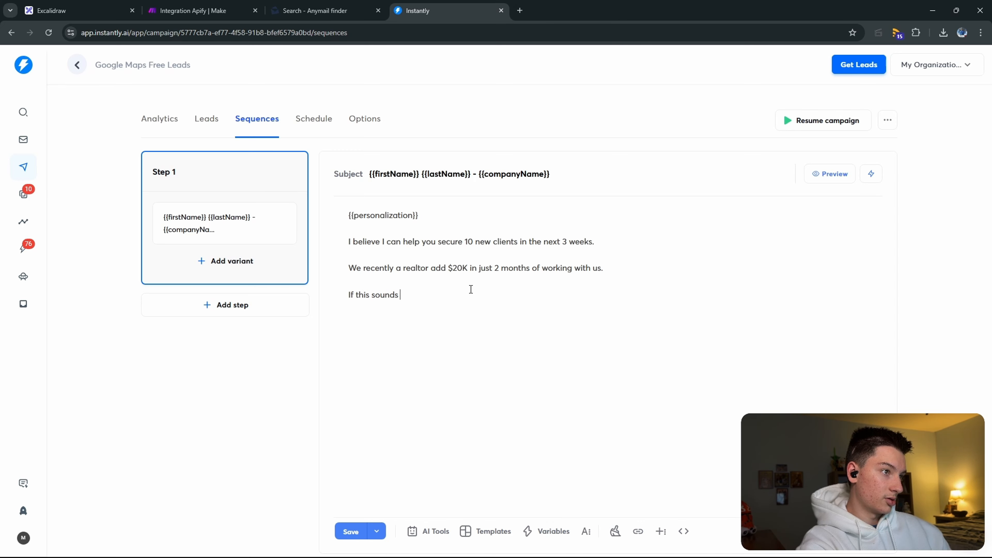
{"action": "type", "text": "ligood to you, then let's hap"}
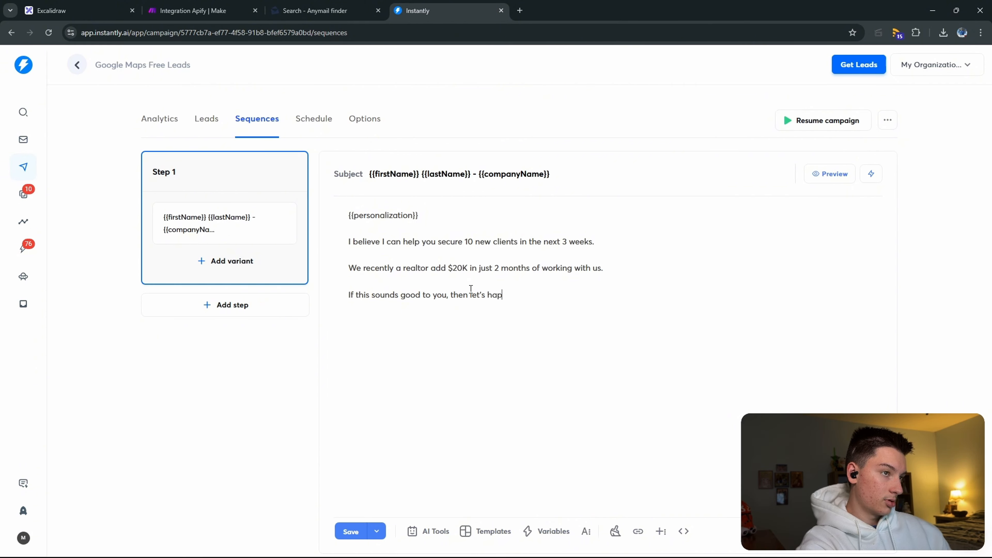
{"action": "key", "text": "BackSpace"}
{"action": "key", "text": "BackSpace"}
{"action": "key", "text": "BackSpace"}
{"action": "key", "text": "BackSpace"}
{"action": "key", "text": "BackSpace"}
{"action": "key", "text": "BackSpace"}
{"action": "key", "text": "BackSpace"}
{"action": "key", "text": "BackSpace"}
{"action": "key", "text": "BackSpace"}
{"action": "key", "text": "BackSpace"}
{"action": "key", "text": "BackSpace"}
{"action": "key", "text": "BackSpace"}
{"action": "key", "text": "BackSpace"}
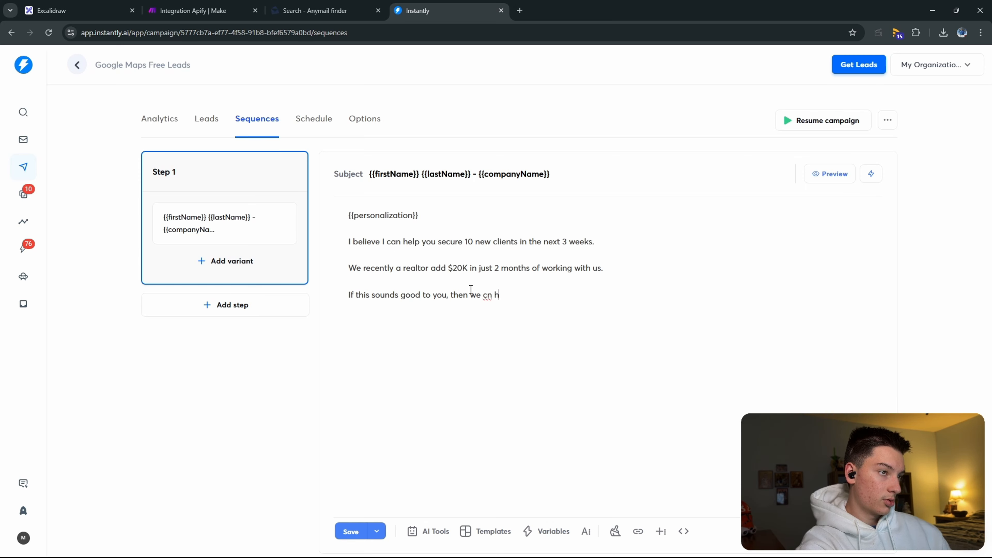
{"action": "key", "text": "BackSpace"}
{"action": "key", "text": "BackSpace"}
{"action": "key", "text": "BackSpace"}
{"action": "type", "text": "an"}
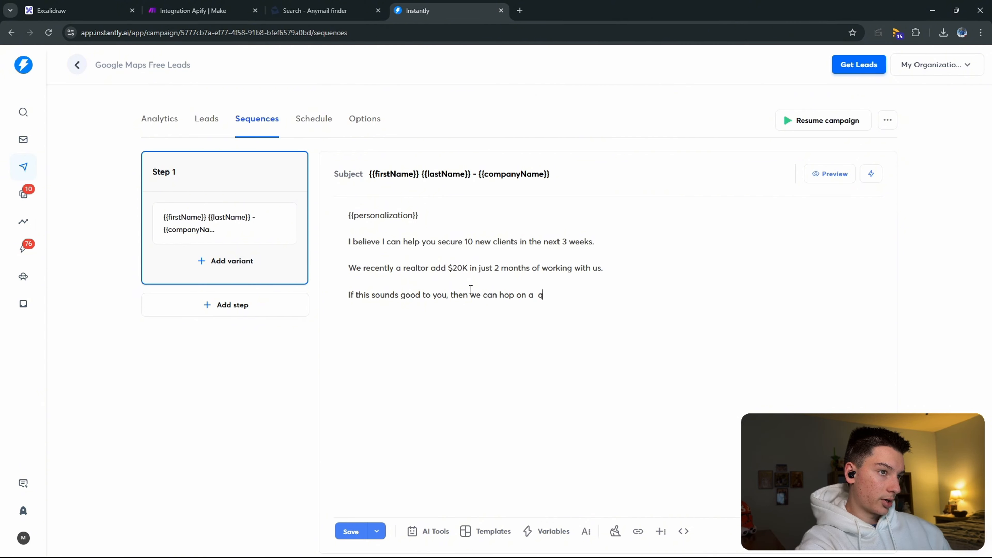
{"action": "key", "text": "BackSpace"}
{"action": "key", "text": "BackSpace"}
{"action": "type", "text": "q"}
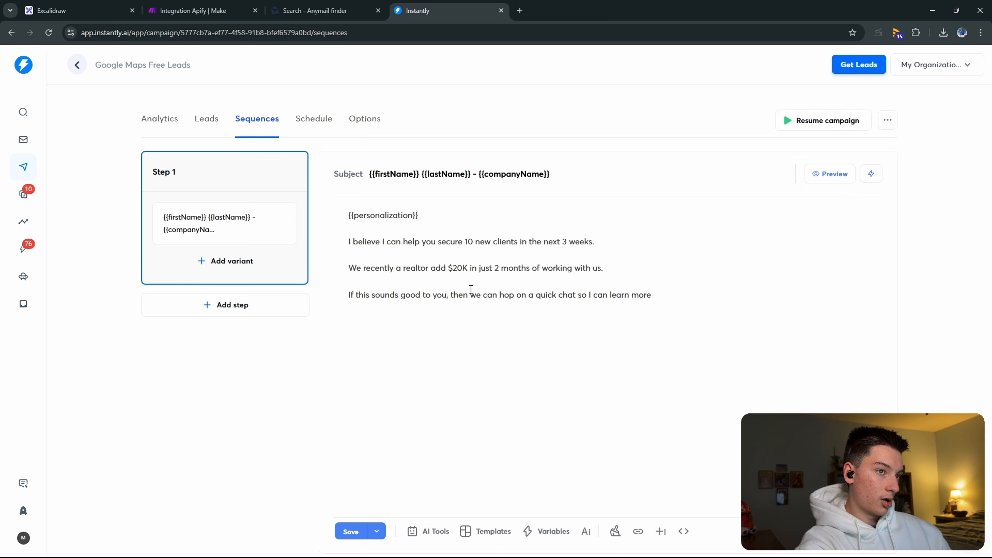
{"action": "type", "text": "bout {{"}
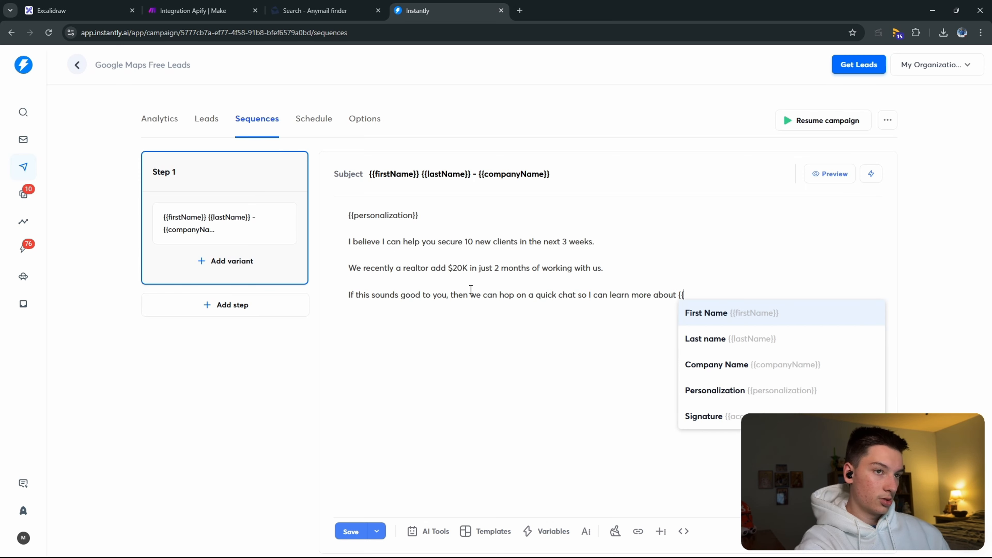
{"action": "left_click", "coordinate": [765, 364]}
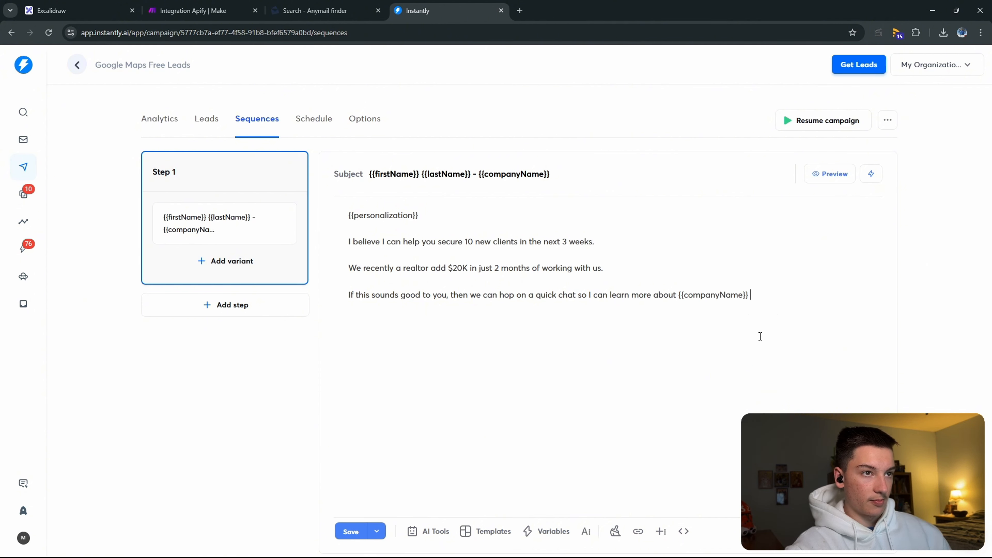
{"action": "type", "text": "."}
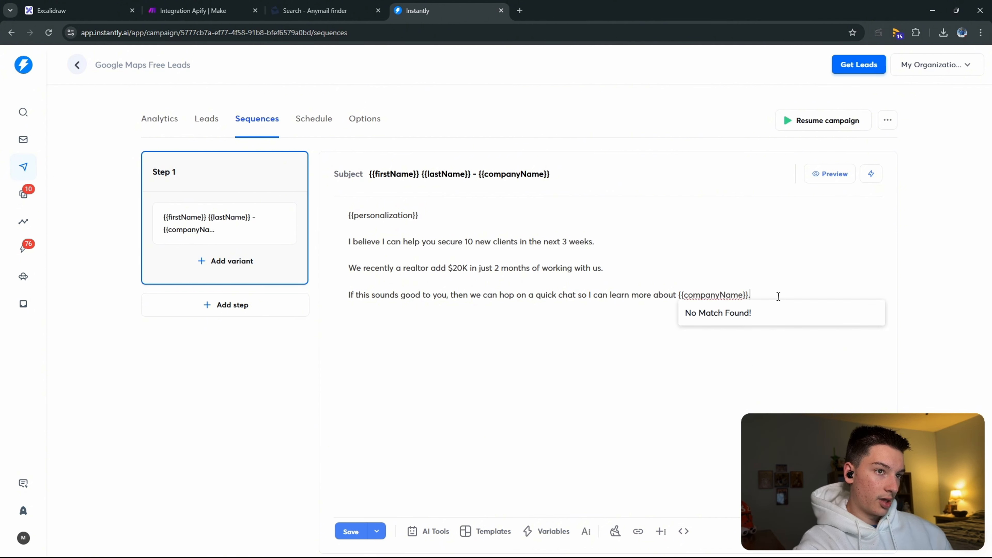
{"action": "key", "text": "BackSpace"}
Step: Sign off the email with "Cheers," and the sender's first name, and save the sequence step
{"action": "key", "text": "Return"}
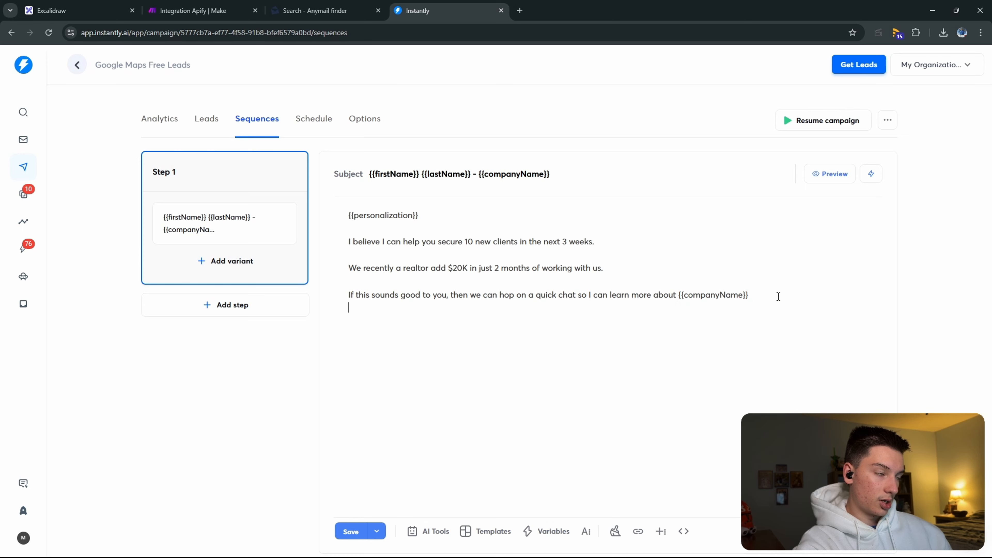
{"action": "type", "text": "Cheer"}
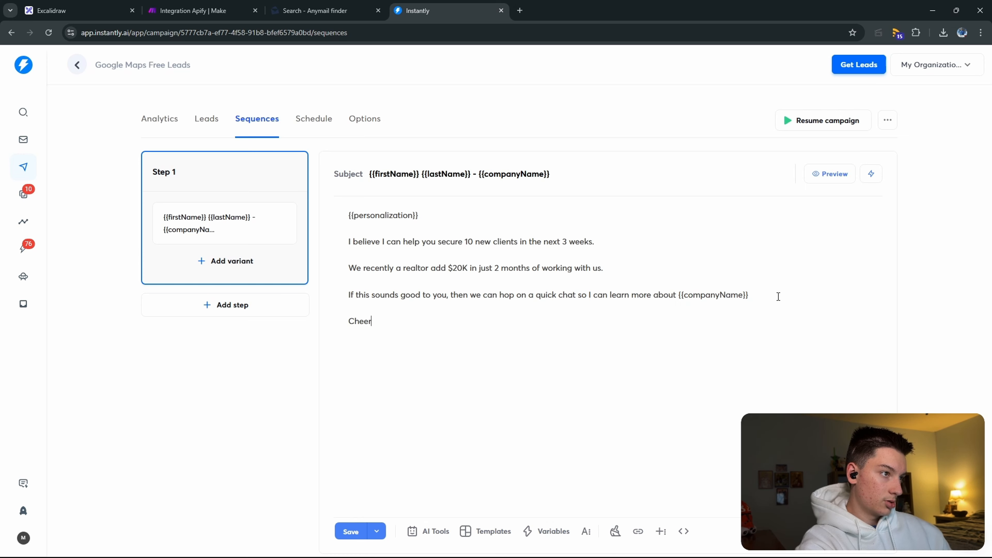
{"action": "type", "text": "s,  "}
{"action": "type", "text": "Paul"}
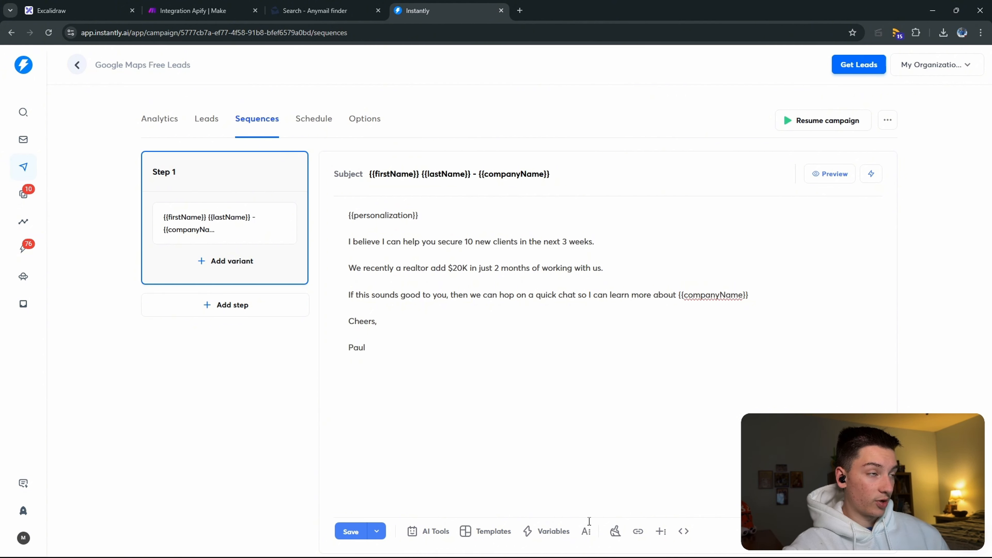
{"action": "left_click", "coordinate": [351, 532]}
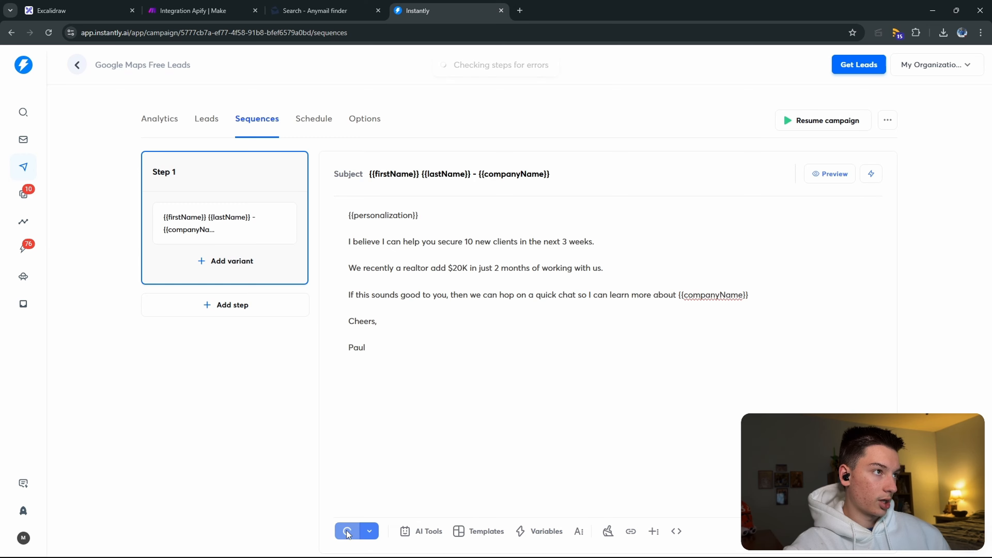
Step: Preview the Step 1 email with a lead's data filled in and examine its icebreaker and body text
{"action": "left_click", "coordinate": [824, 183]}
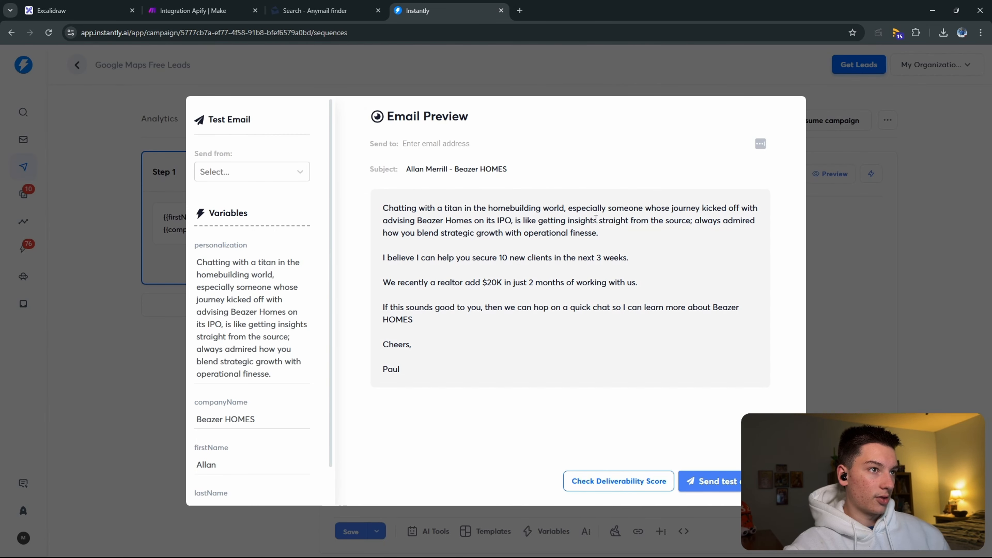
{"action": "left_click_drag", "start_coordinate": [616, 234], "coordinate": [649, 343]}
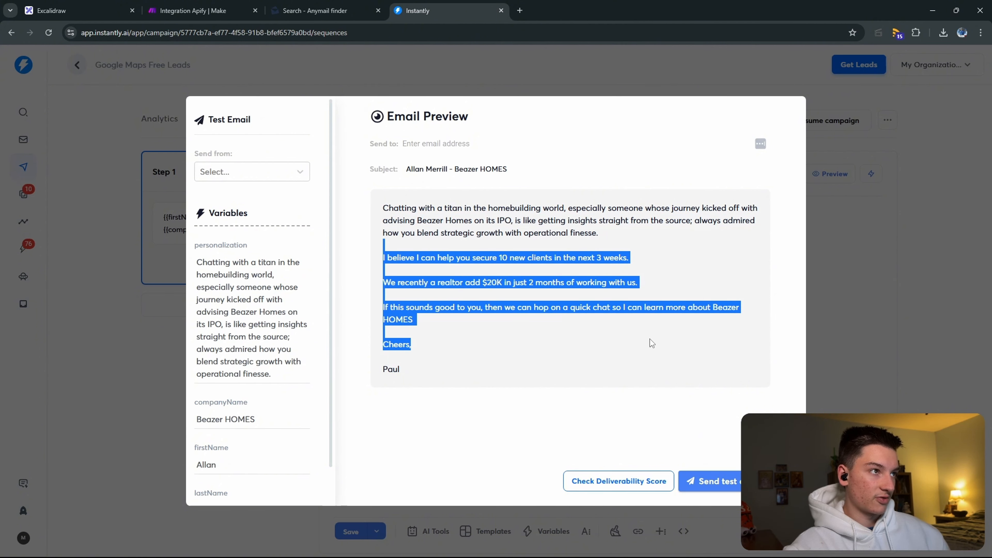
{"action": "left_click", "coordinate": [853, 319]}
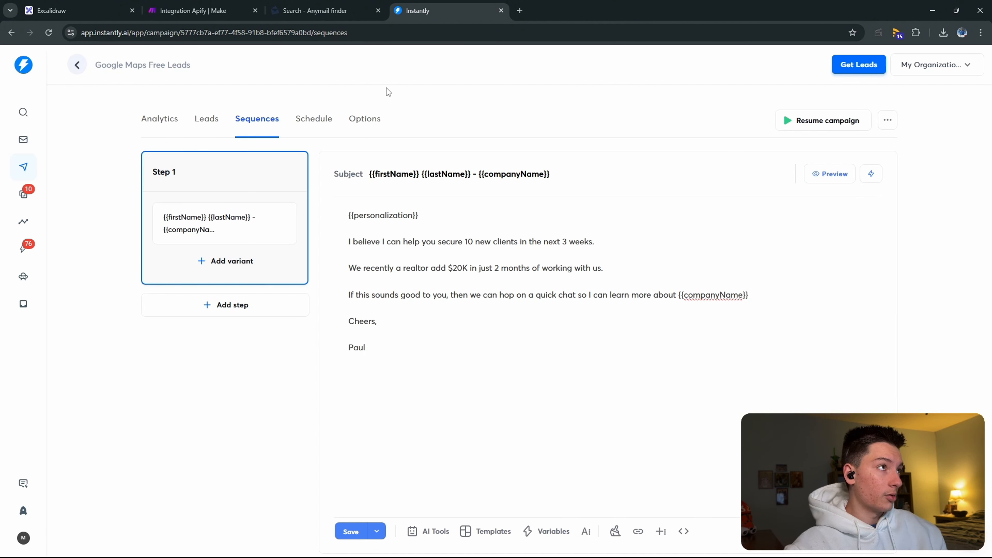
Step: Close Instantly, return to the Make scenario, and set and save a limit of 50 in the Get Results module
{"action": "key", "text": "ctrl+w"}
{"action": "left_click", "coordinate": [158, 4]}
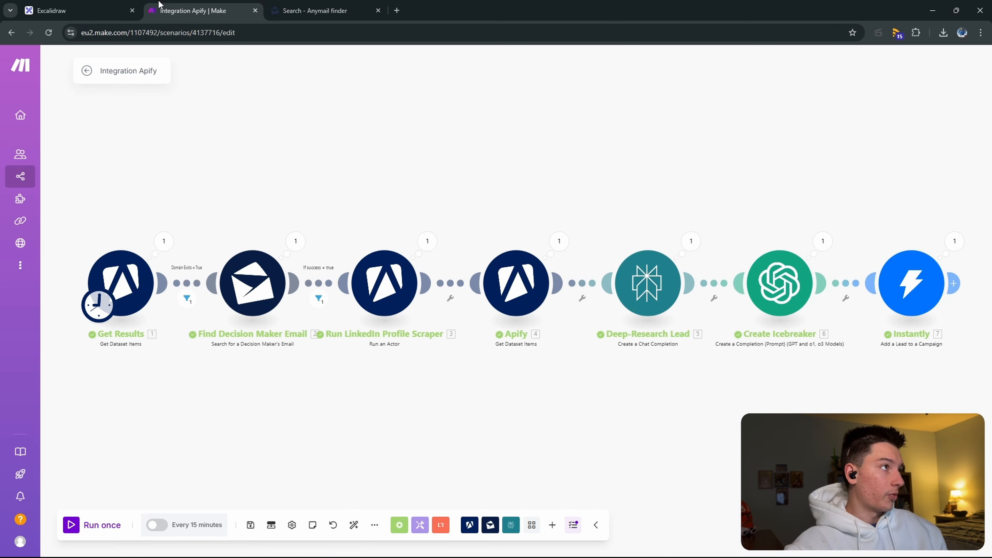
{"action": "left_click", "coordinate": [96, 3]}
{"action": "left_click", "coordinate": [178, 4]}
{"action": "left_click", "coordinate": [138, 293]}
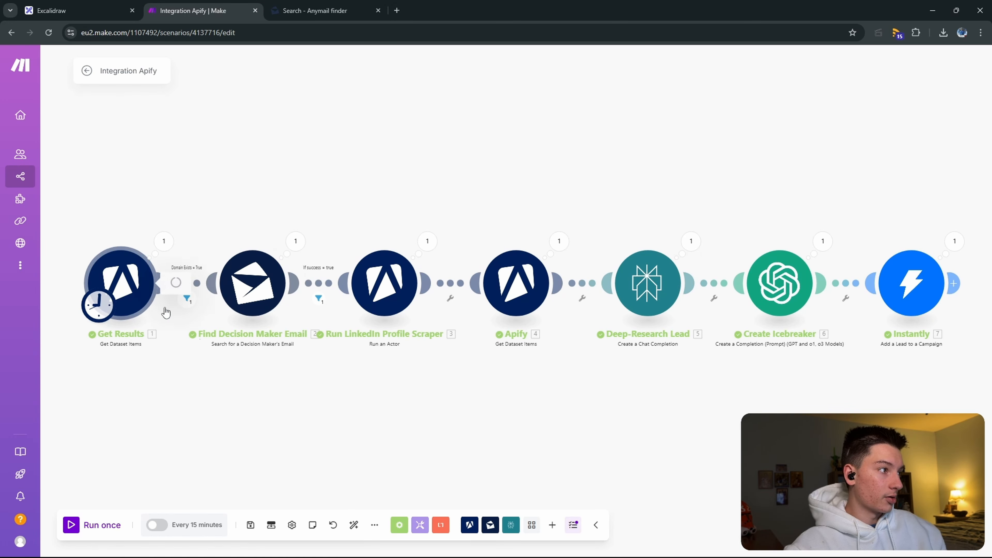
{"action": "left_click", "coordinate": [248, 372]}
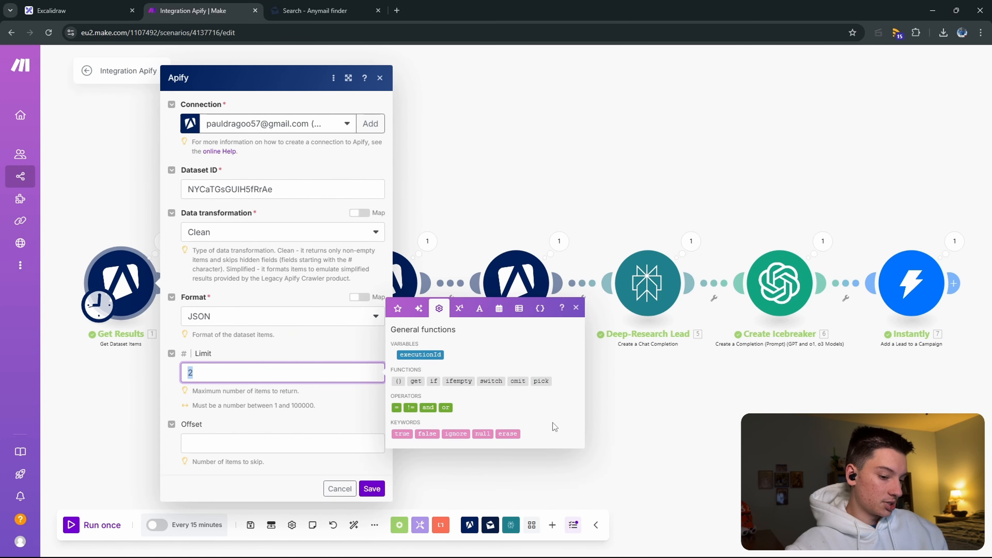
{"action": "type", "text": "50"}
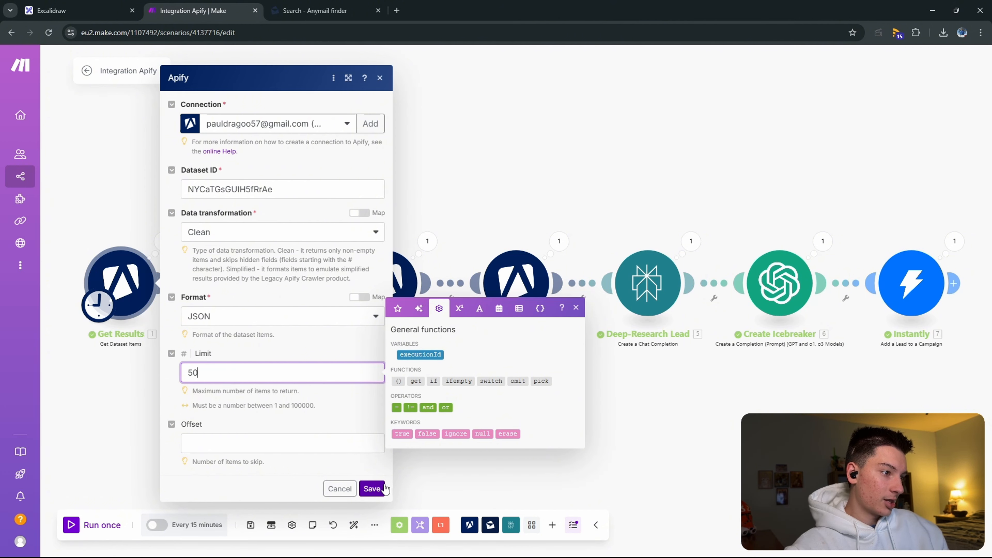
{"action": "left_click", "coordinate": [371, 489]}
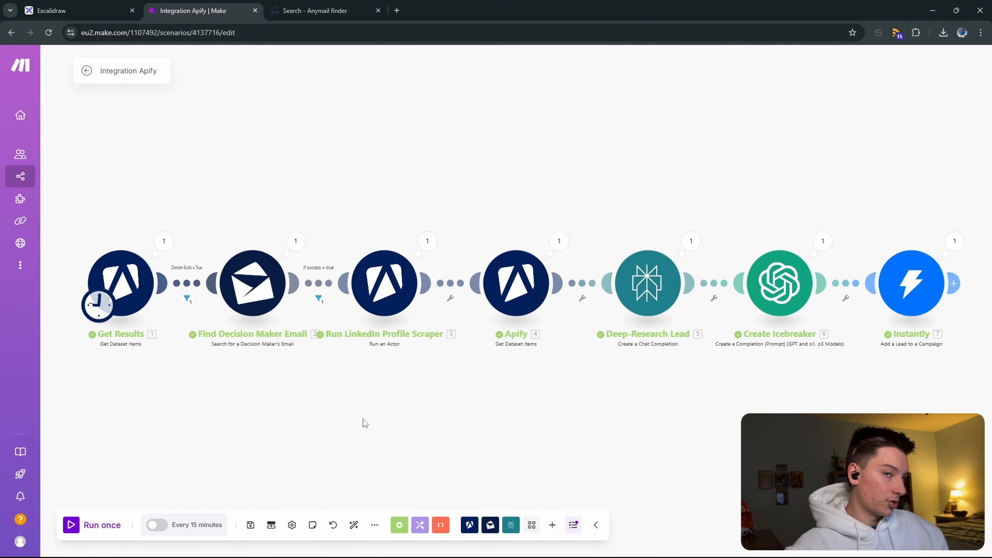